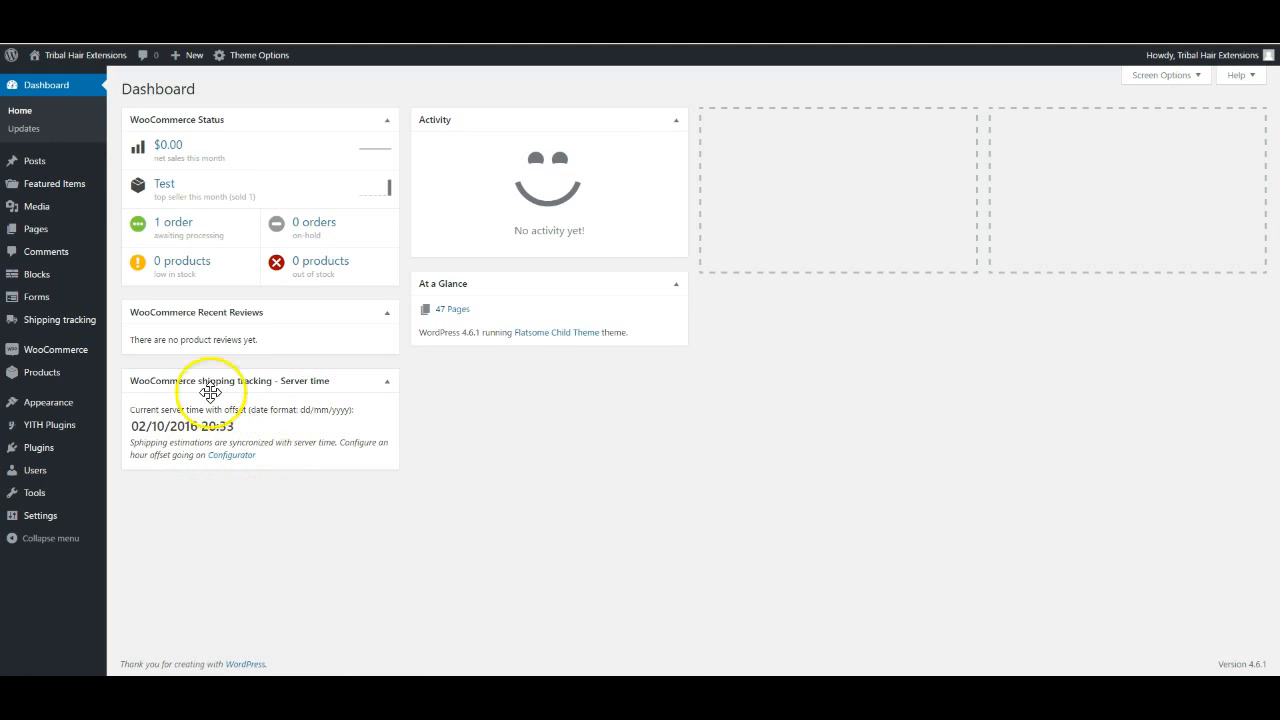
Start a new blog post through Posts > Add New in the admin sidebar
mouse_move(70, 321)
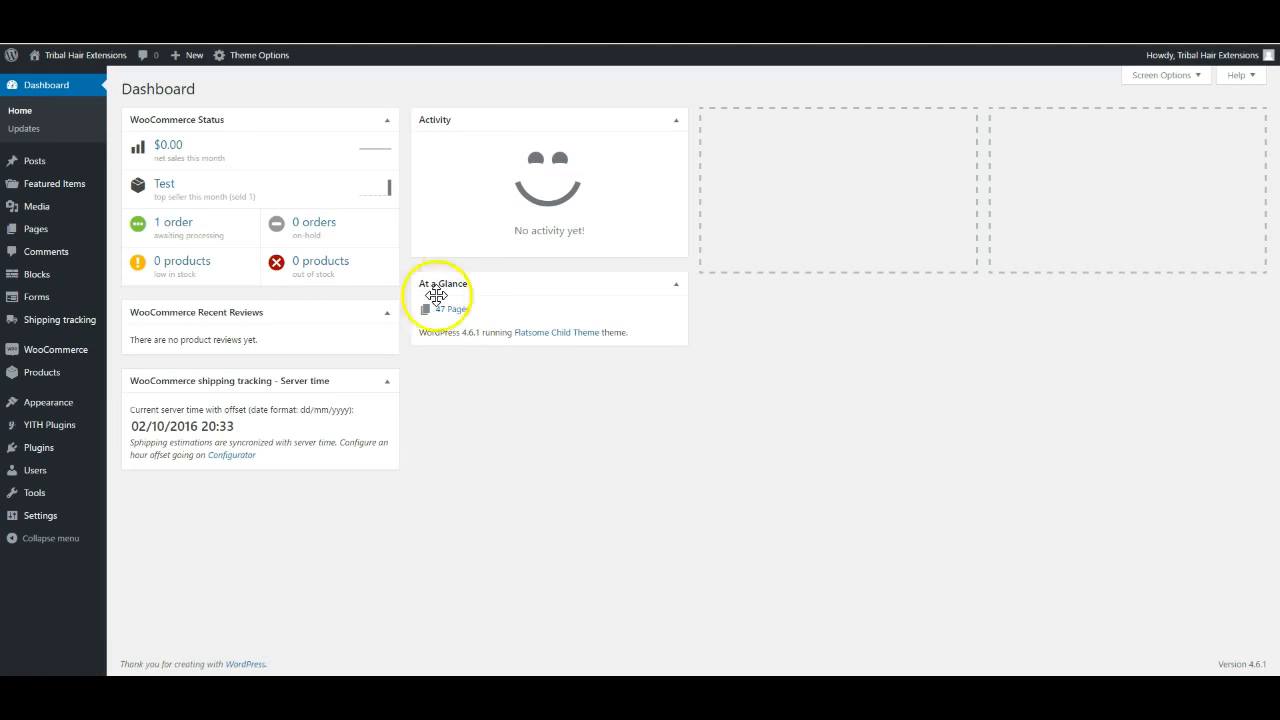
mouse_move(86, 278)
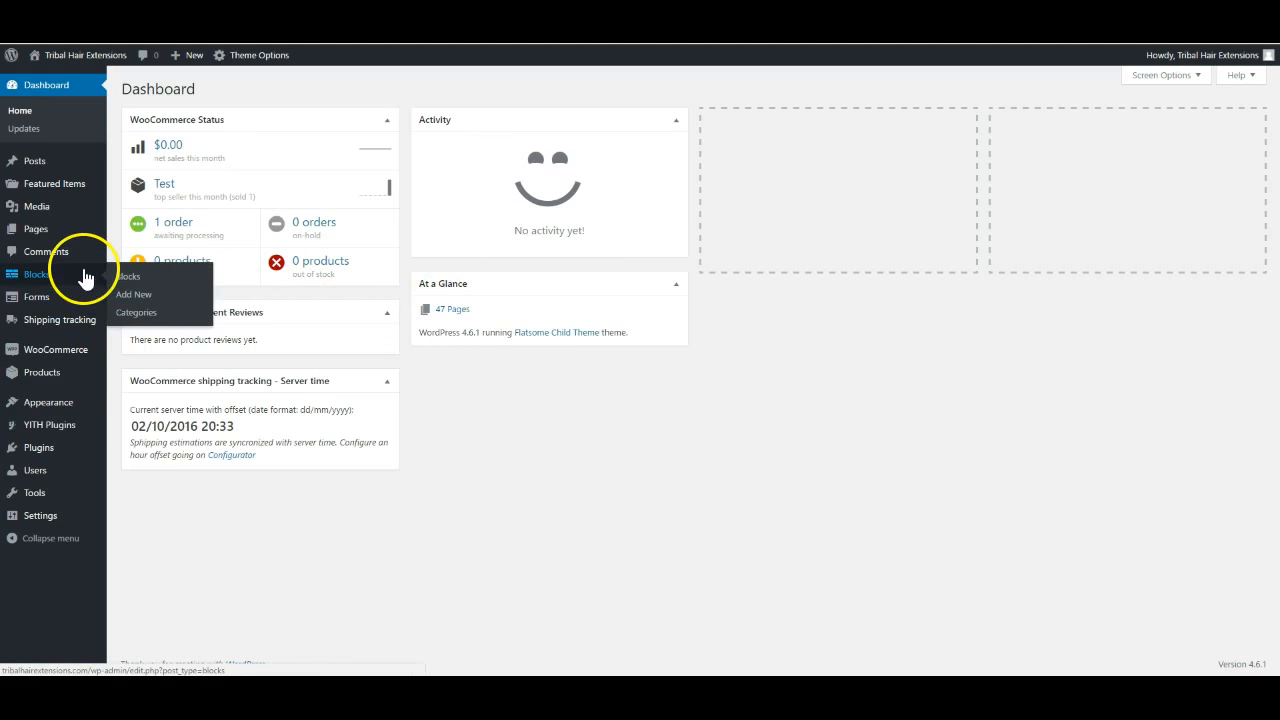
mouse_move(40, 172)
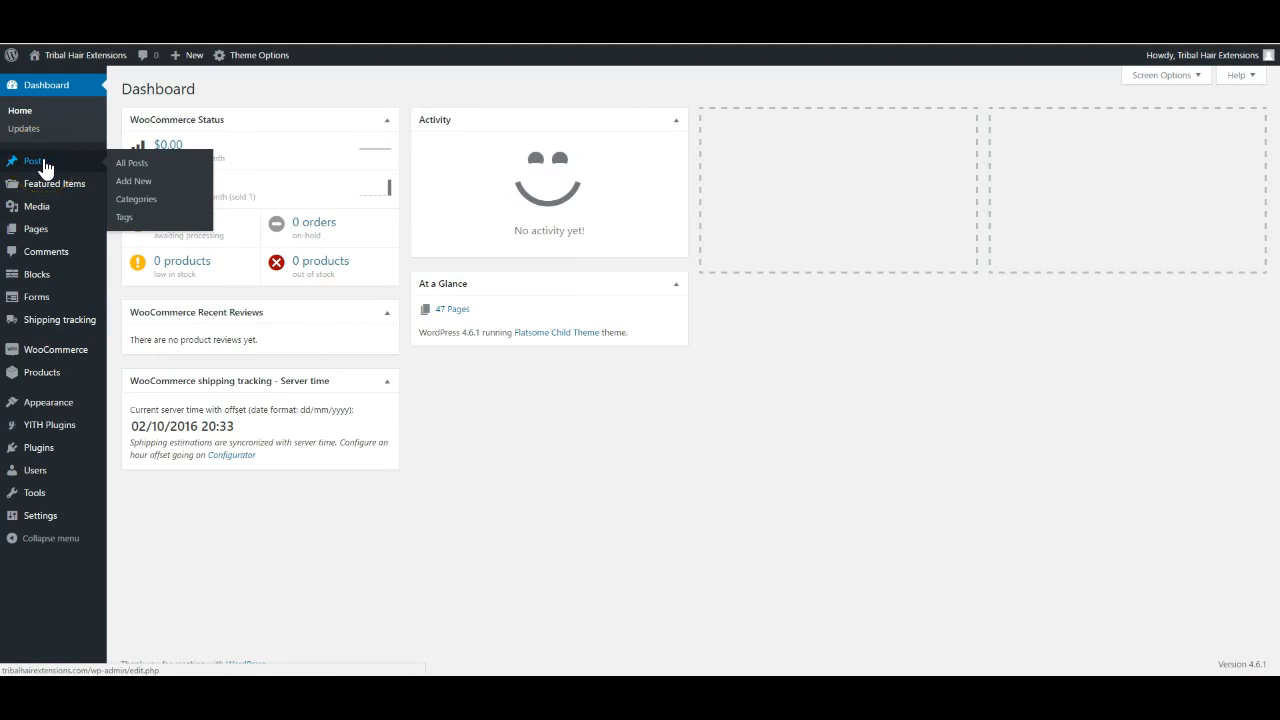
click(40, 166)
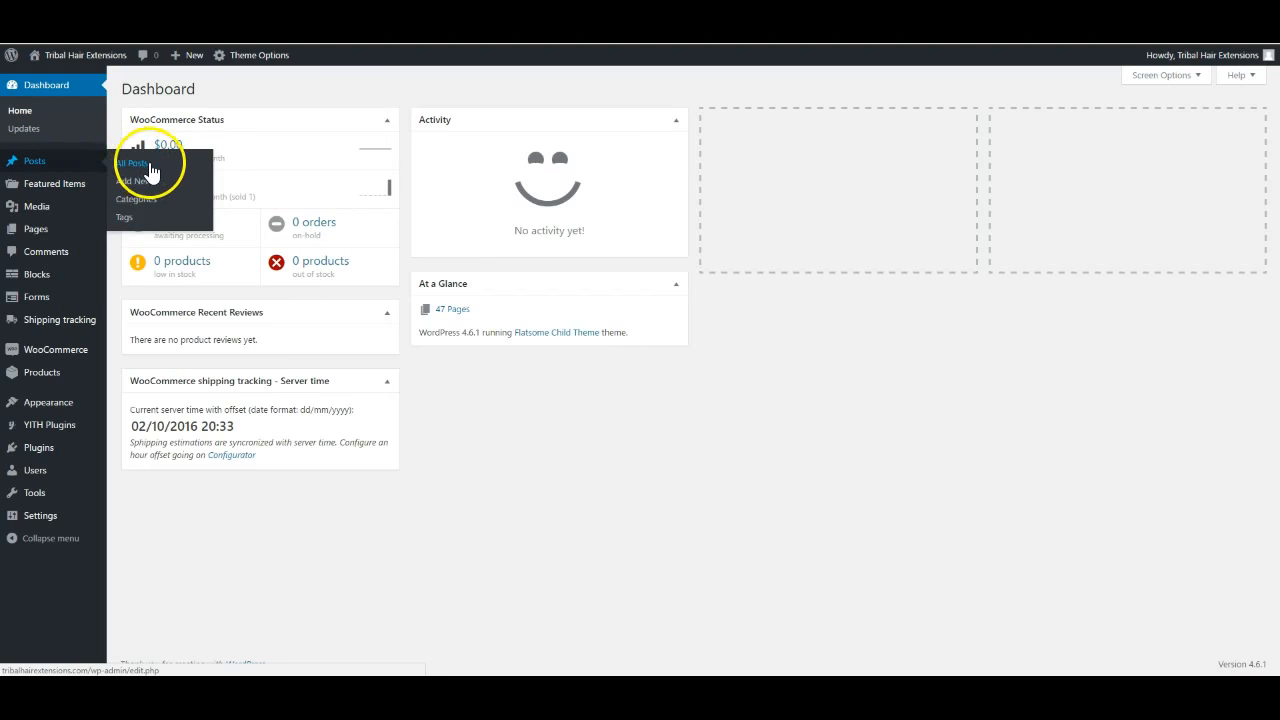
click(133, 188)
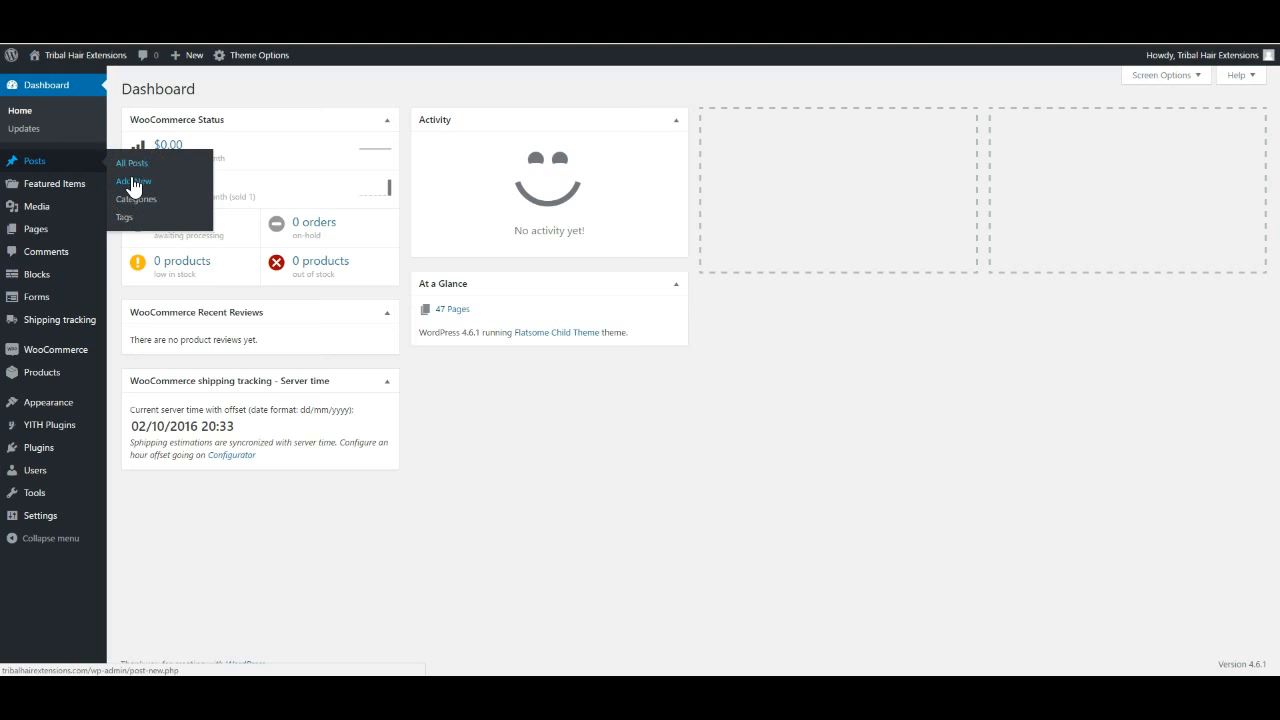
Title the new post 'WOW We Are Open!' and write 'Hi WE MADE IT!' in the body
click(134, 184)
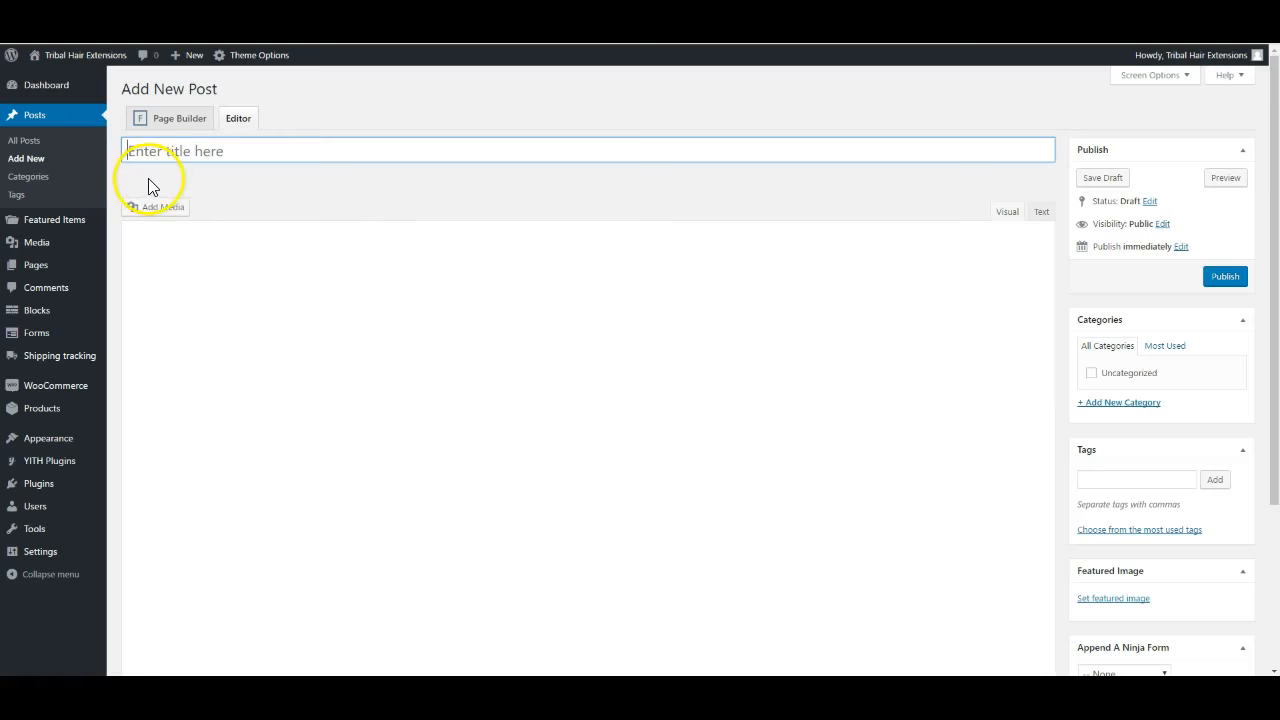
click(192, 152)
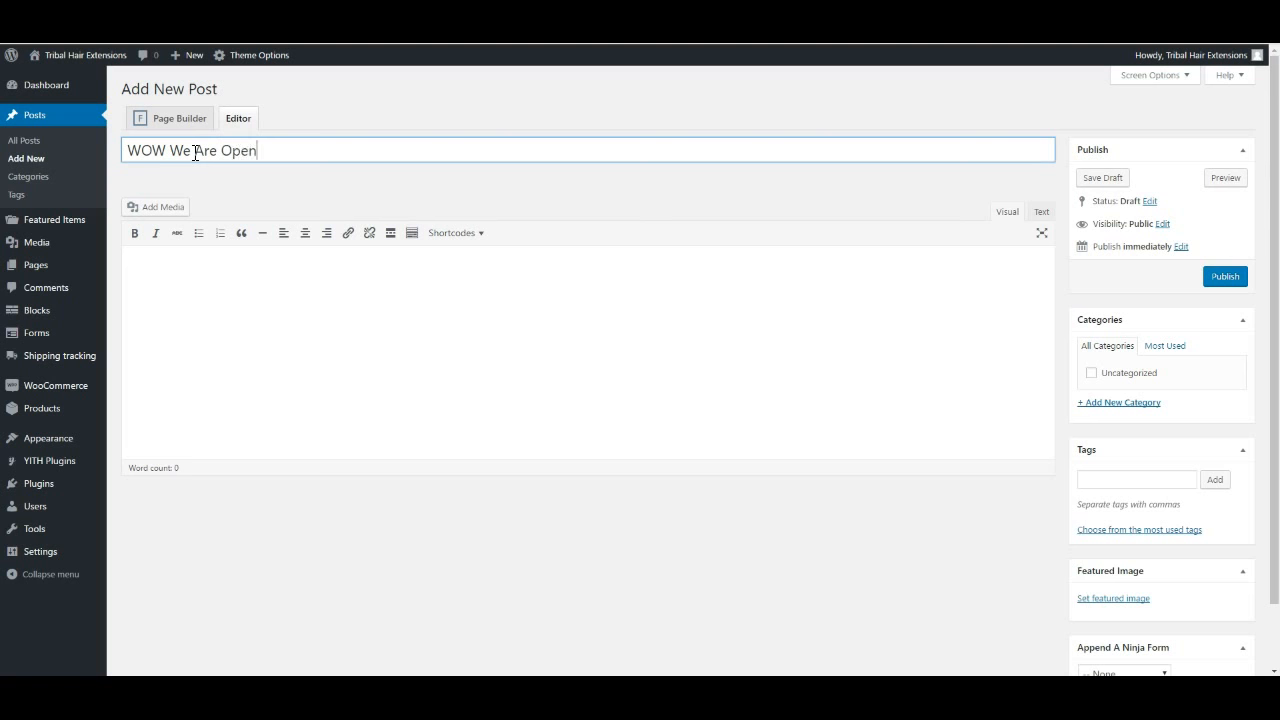
click(183, 286)
click(211, 277)
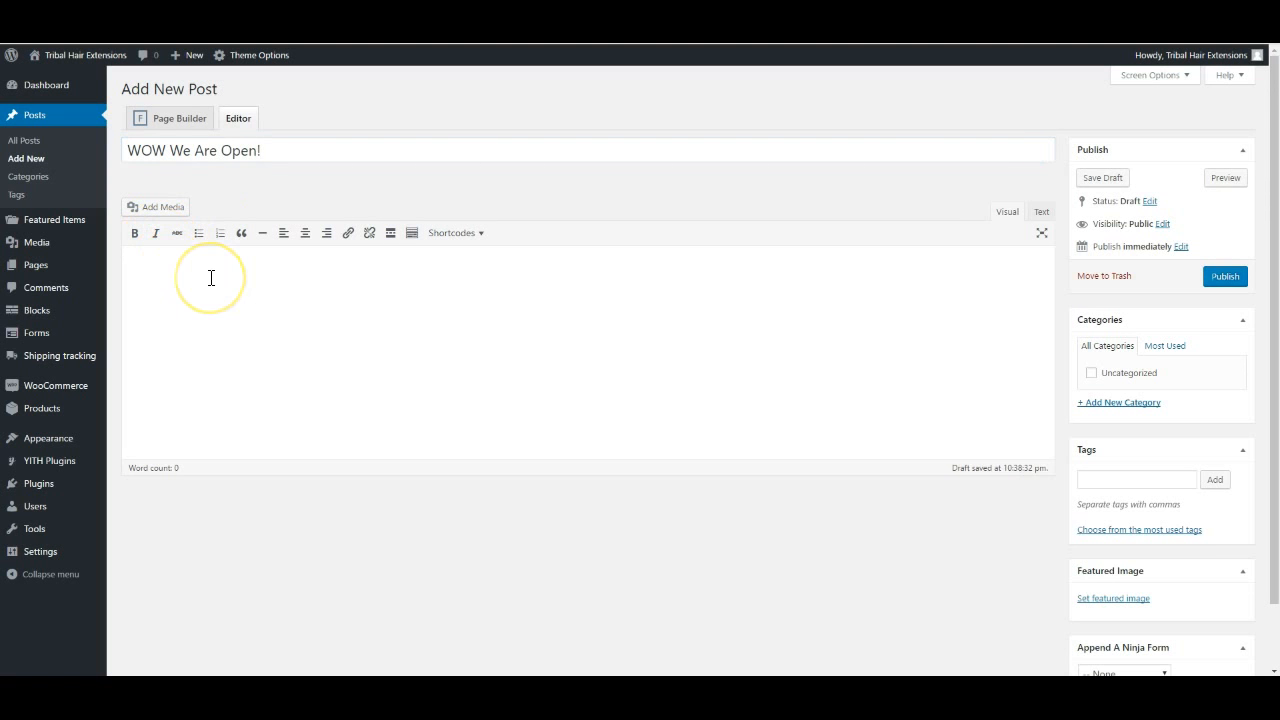
text(Hi WE MADE IT!)
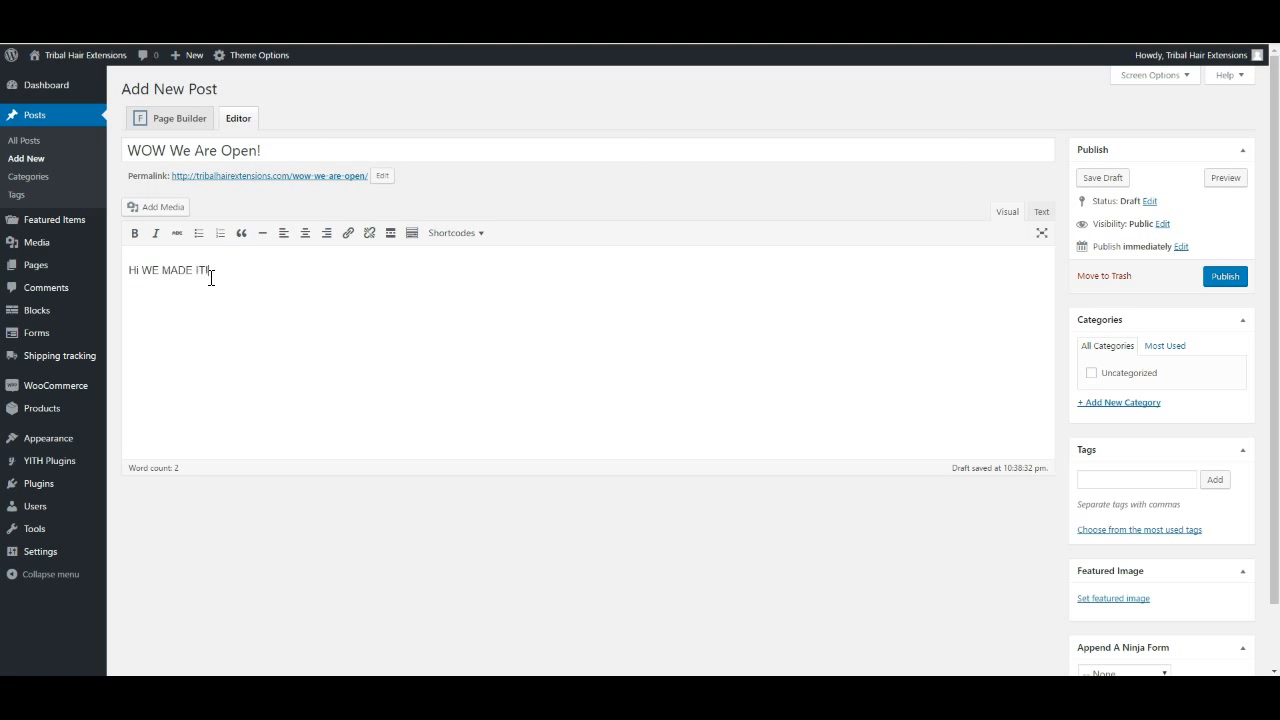
Centre-align the 'Hi WE MADE IT!' line
drag(213, 272, 137, 273)
click(305, 236)
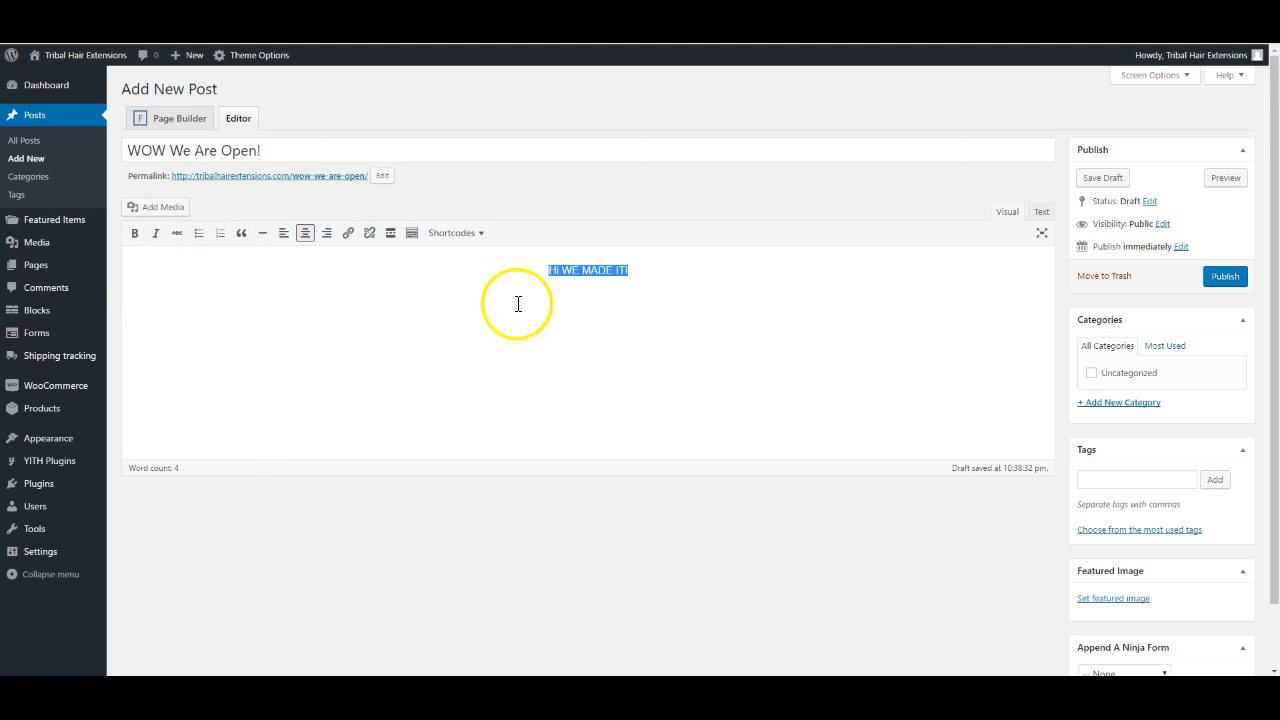
click(665, 282)
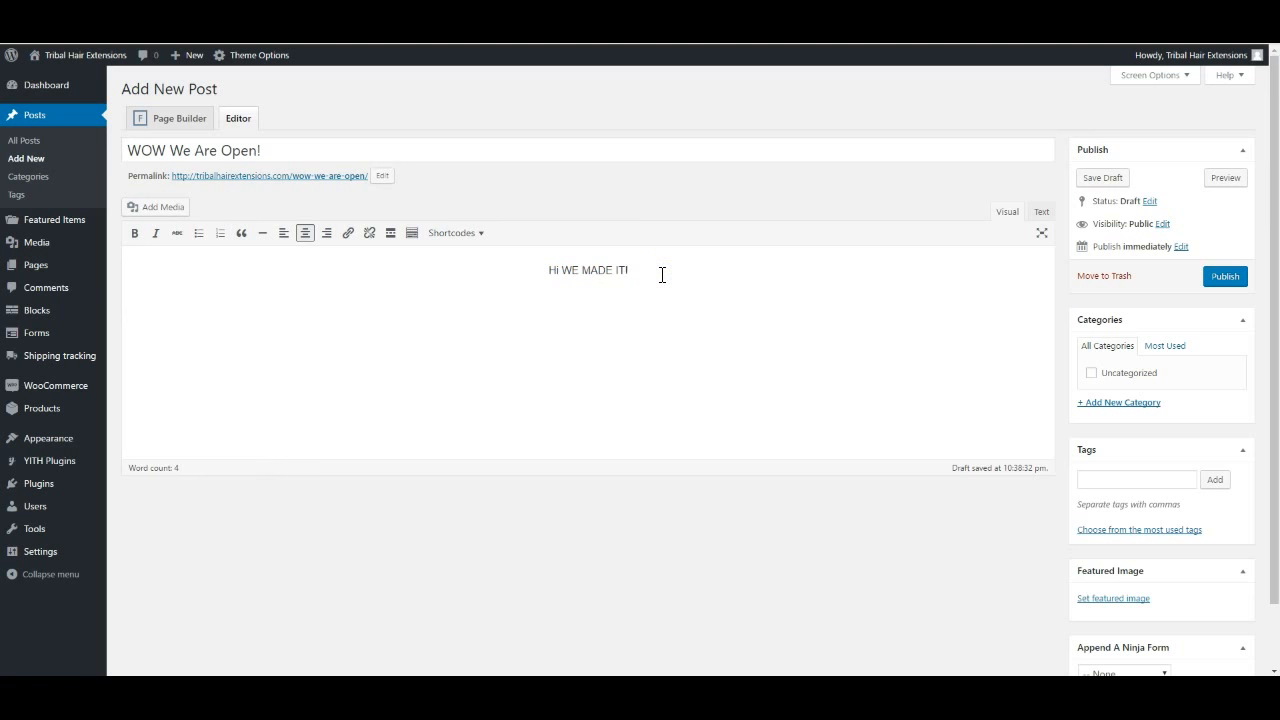
Make 'Hi WE MADE IT!' a bold Heading 1 with an empty line below it
click(413, 236)
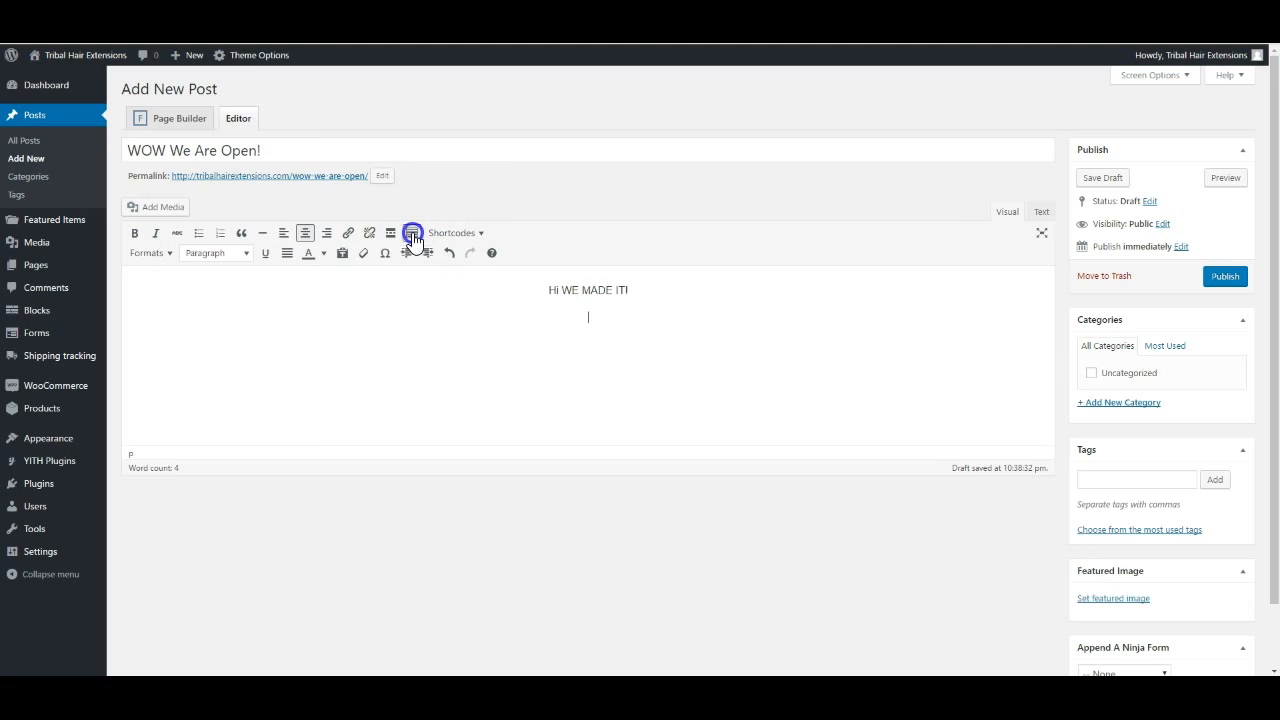
click(242, 256)
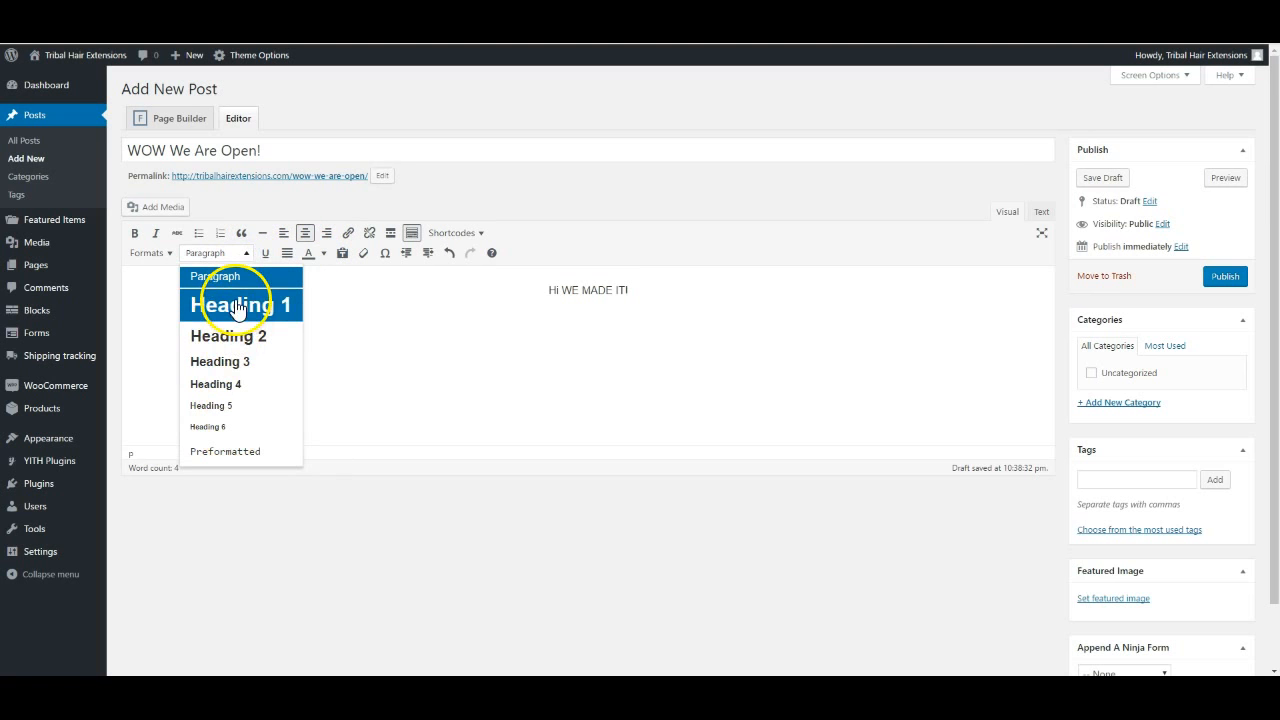
click(463, 315)
click(621, 290)
click(134, 233)
click(256, 256)
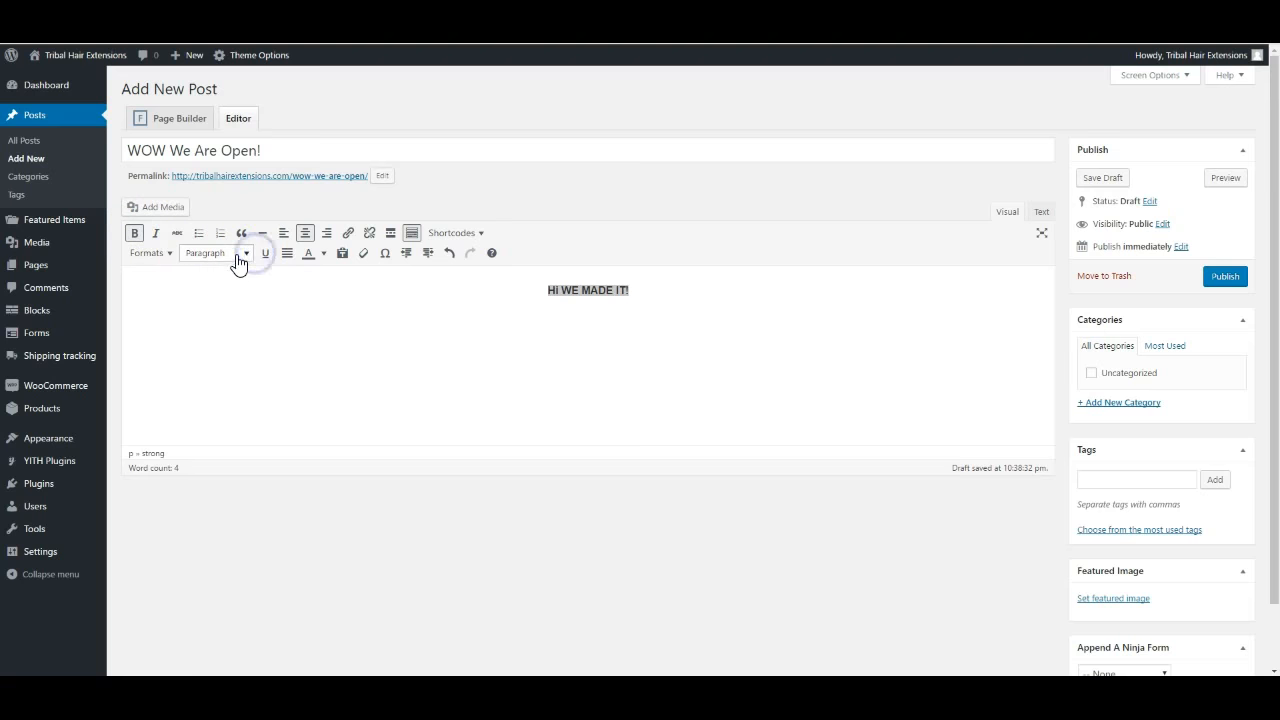
click(229, 305)
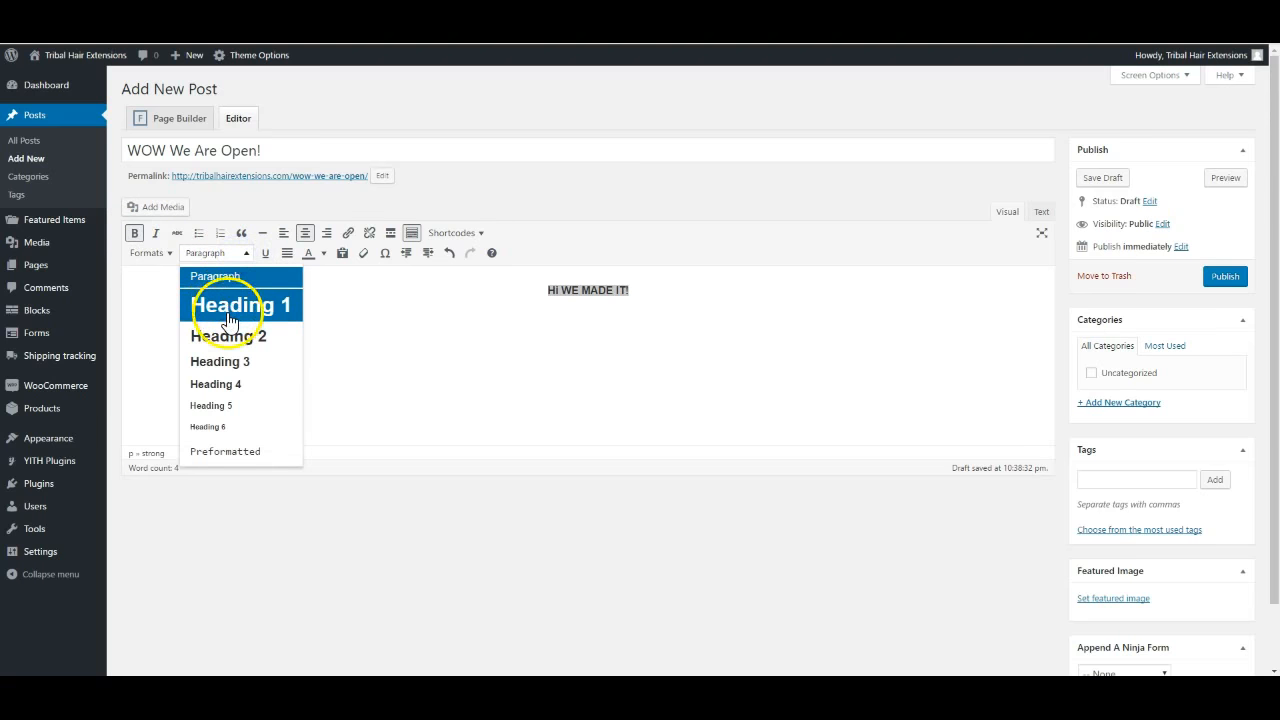
click(560, 346)
click(705, 299)
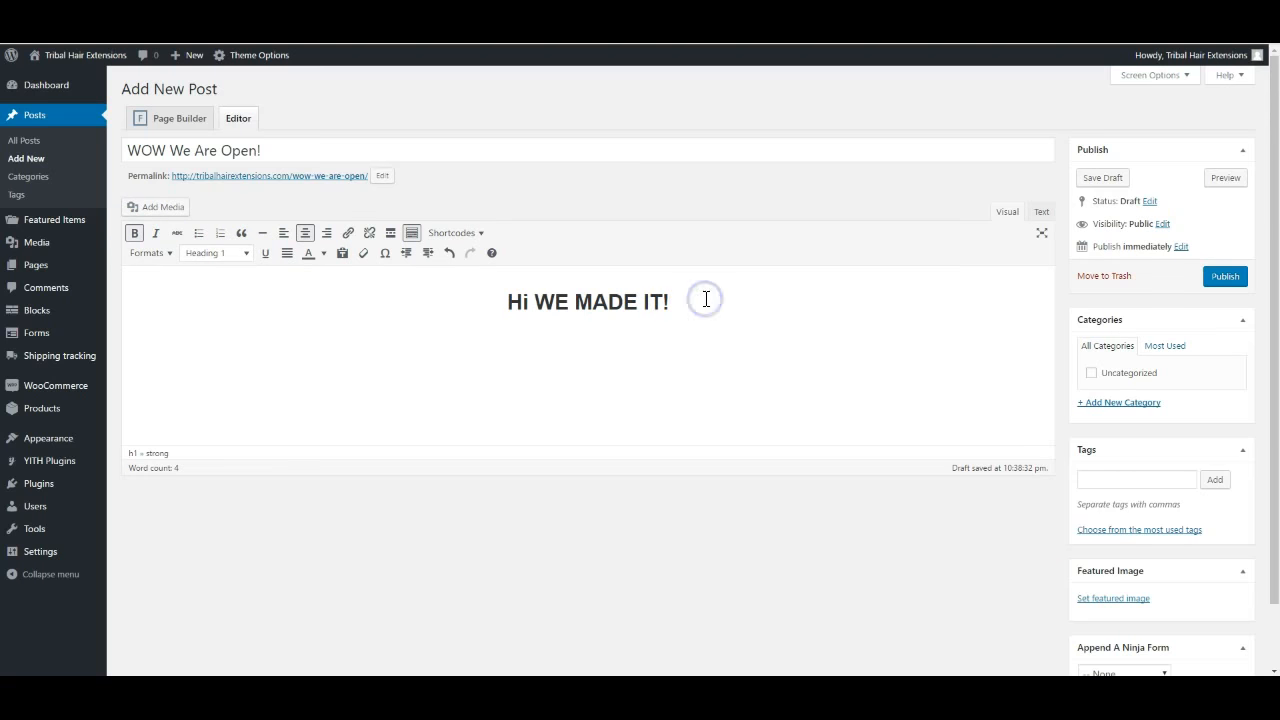
key(Return)
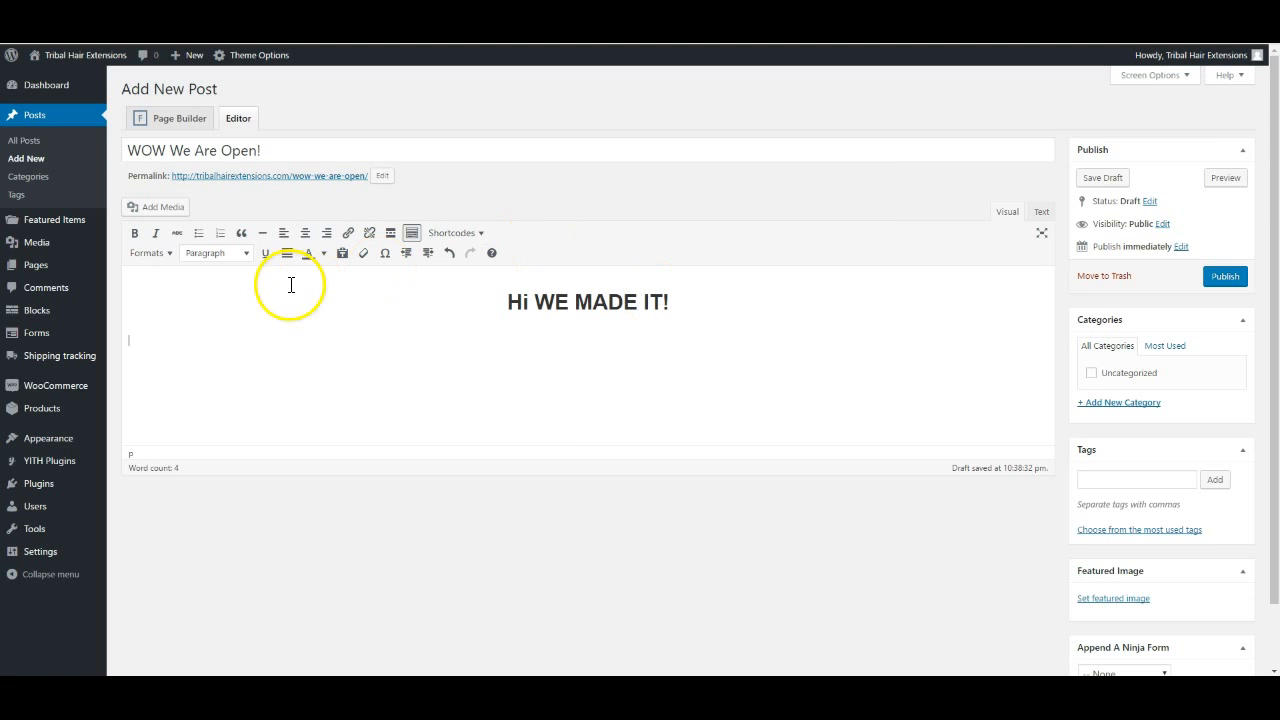
Insert the red THE TEST image (test-product.png) from the Media Library below the heading
click(148, 210)
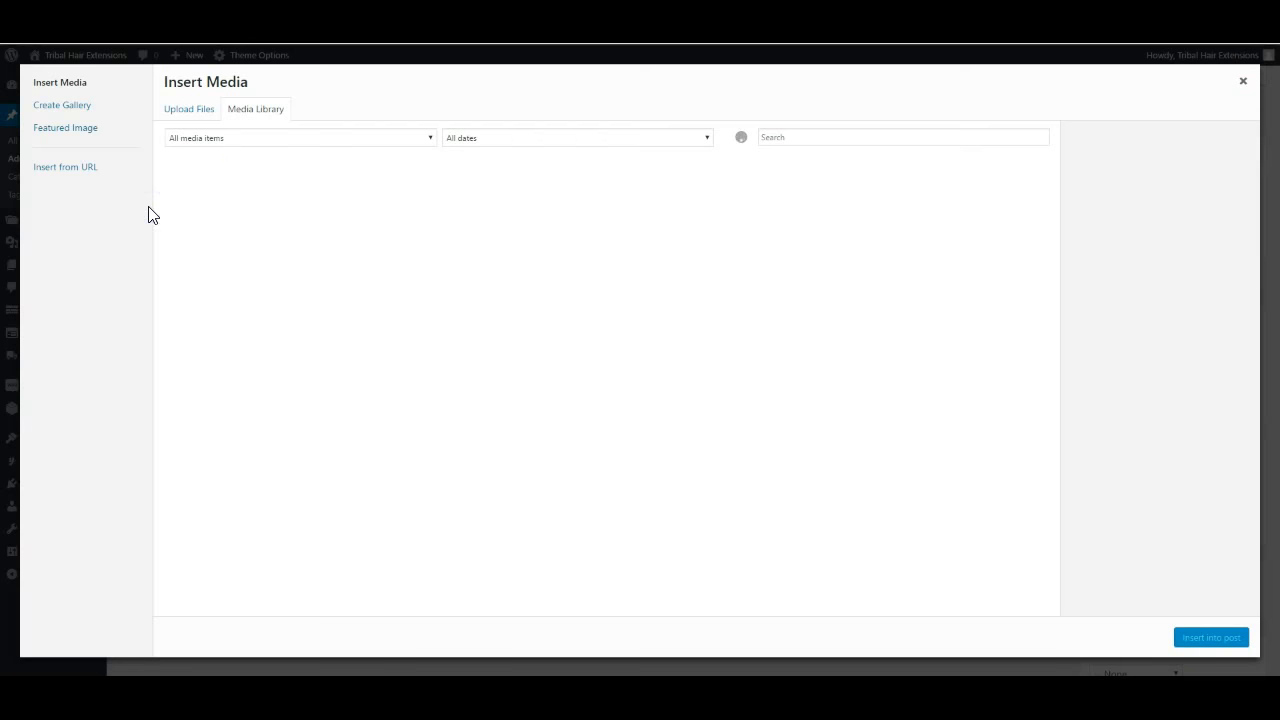
click(185, 117)
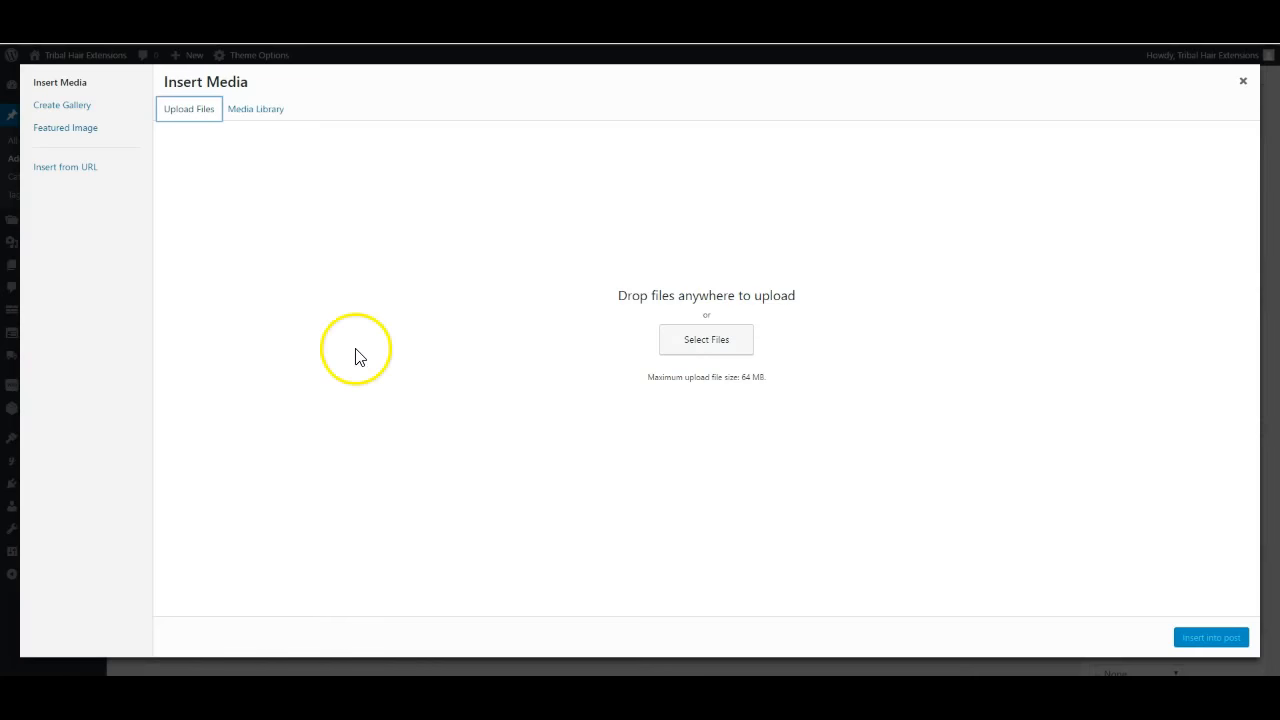
click(249, 113)
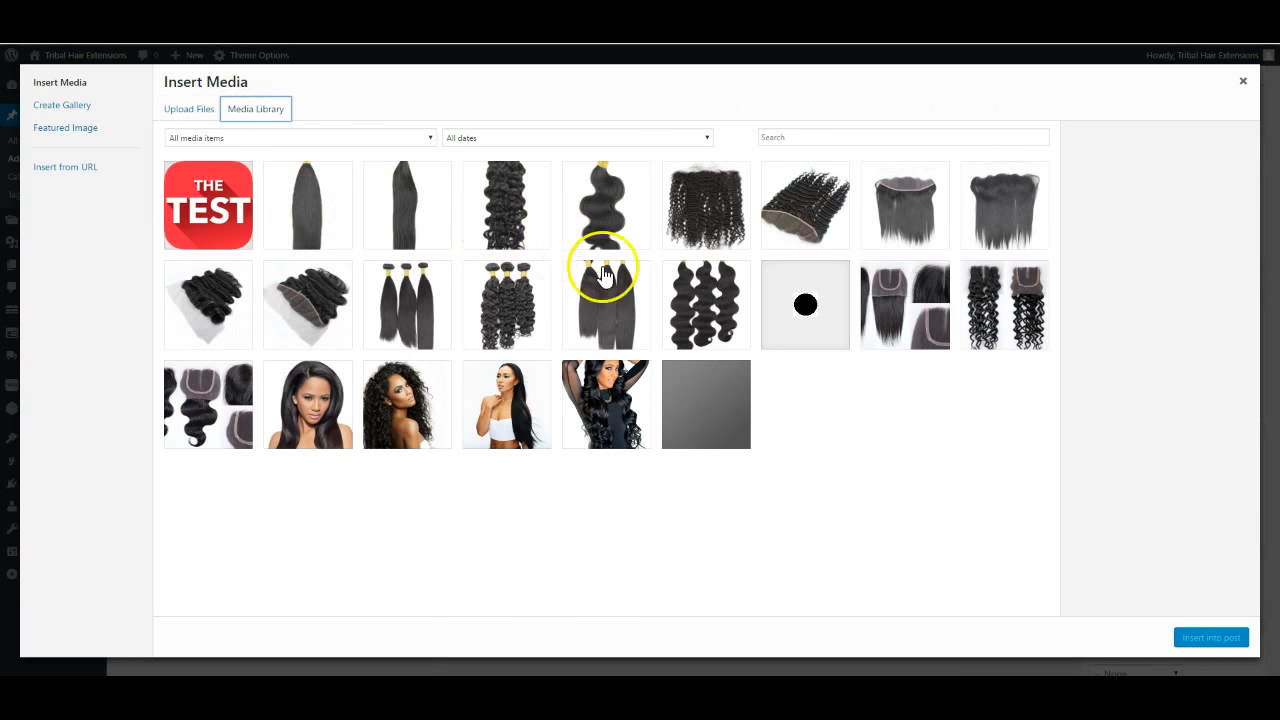
click(215, 215)
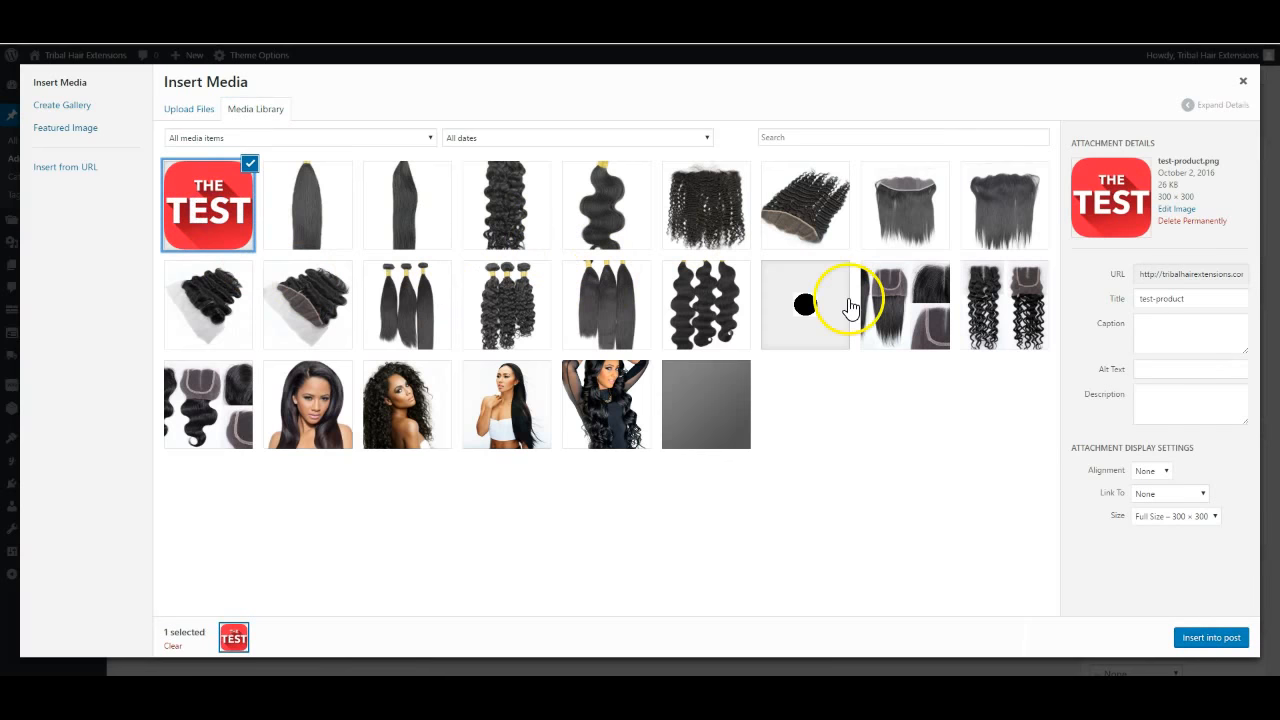
click(1209, 638)
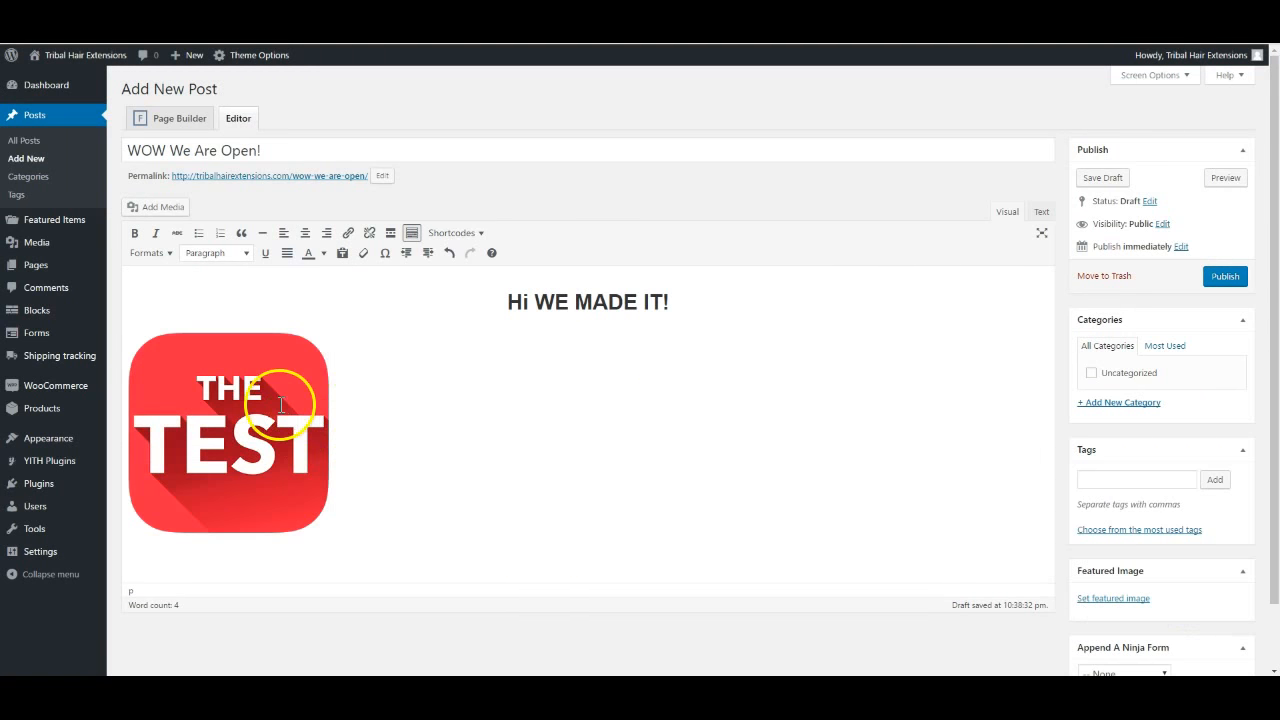
Centre-align the inserted THE TEST image under the heading
key(ctrl+a)
click(347, 418)
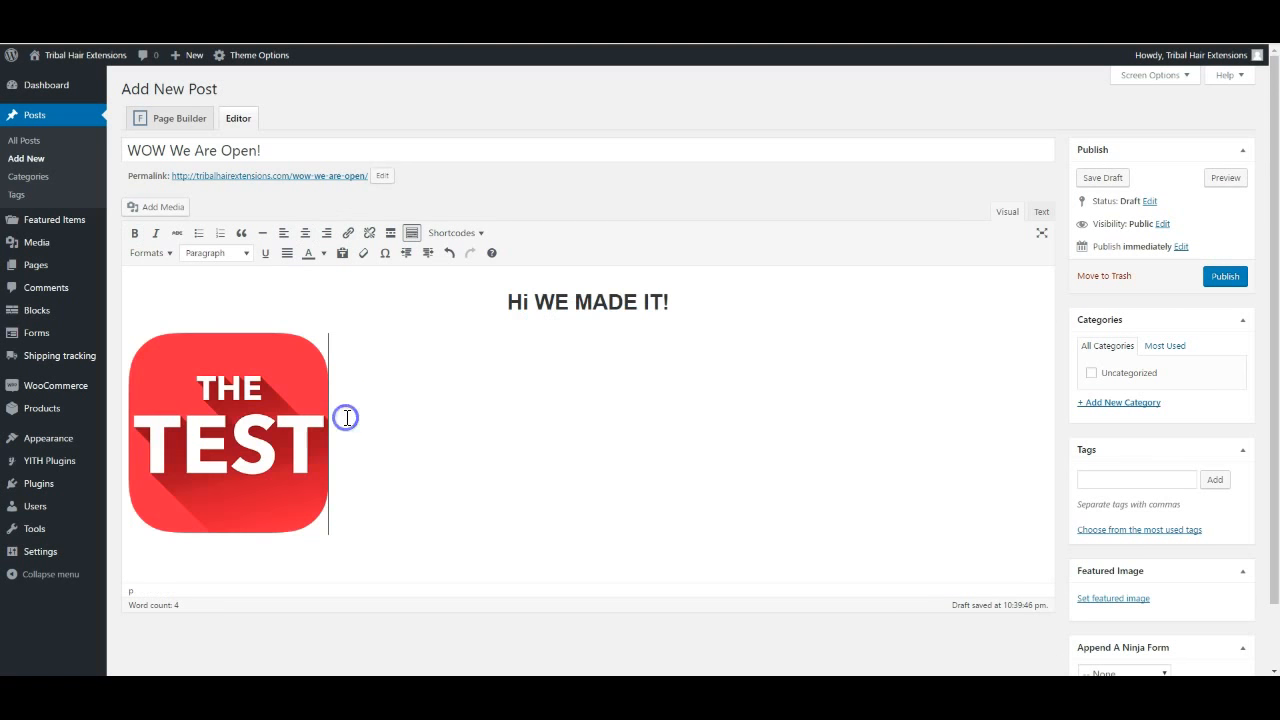
click(189, 414)
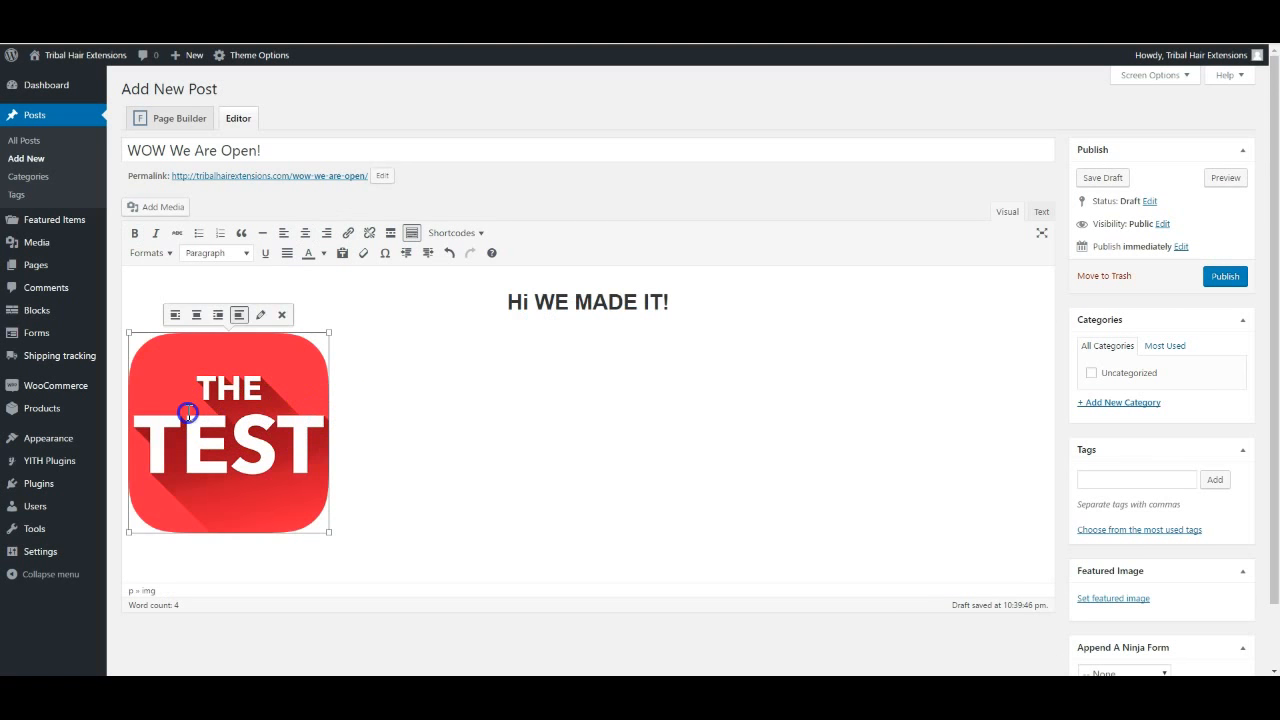
click(346, 418)
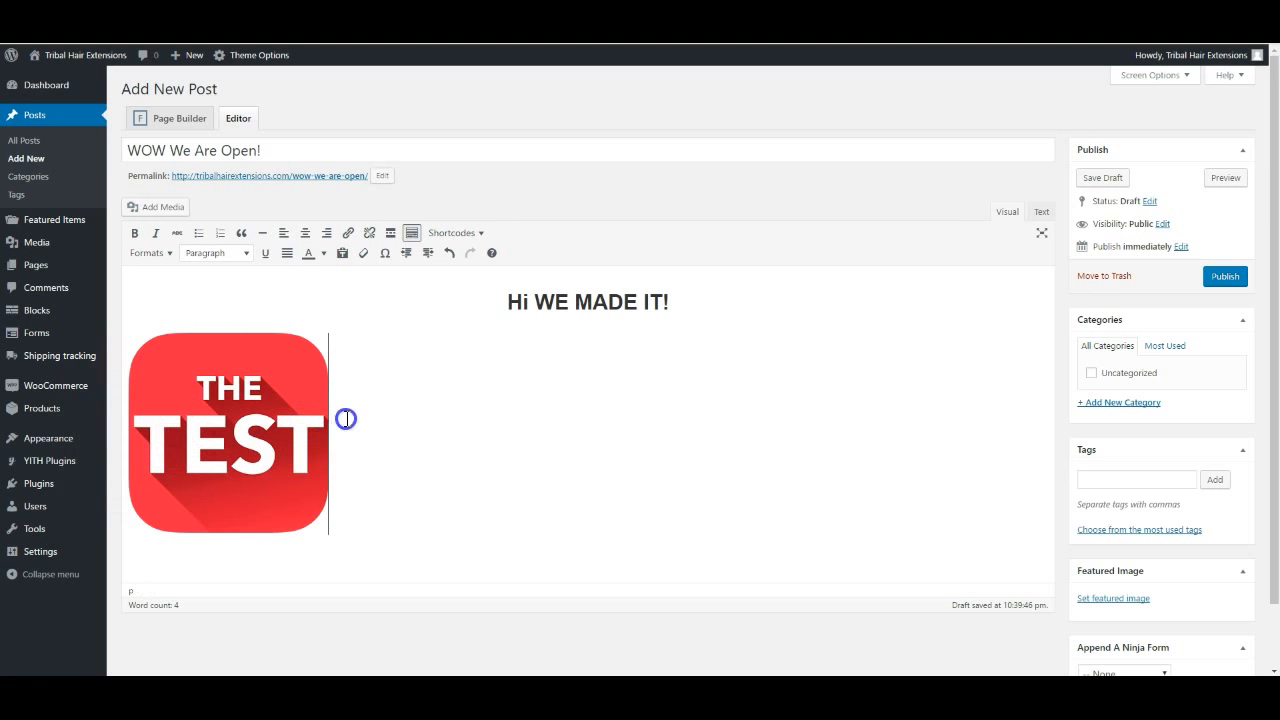
click(230, 418)
click(457, 400)
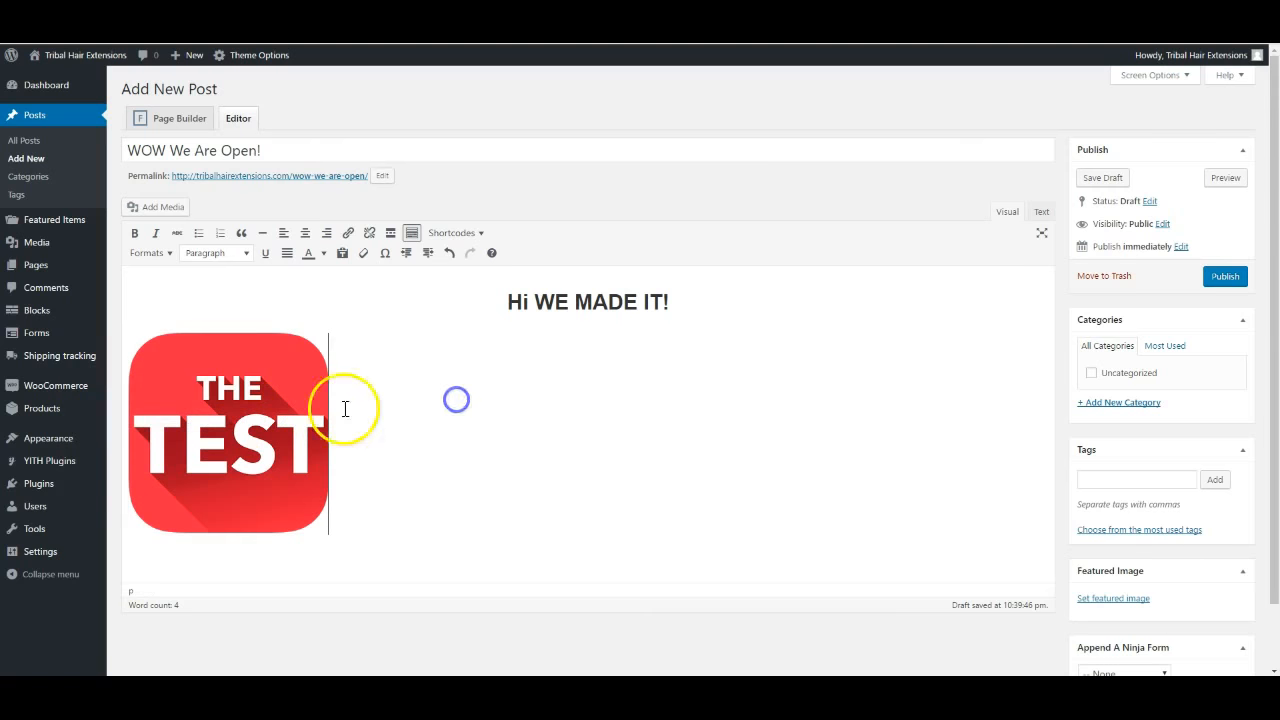
click(239, 399)
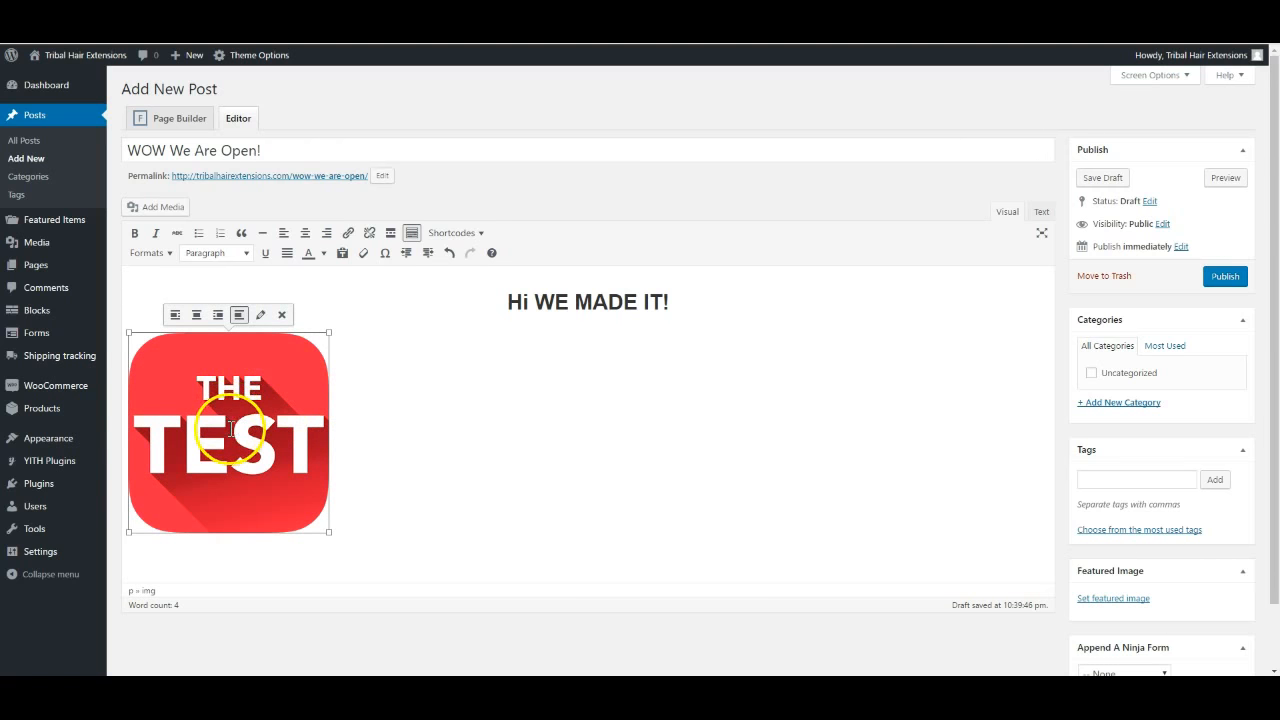
click(199, 316)
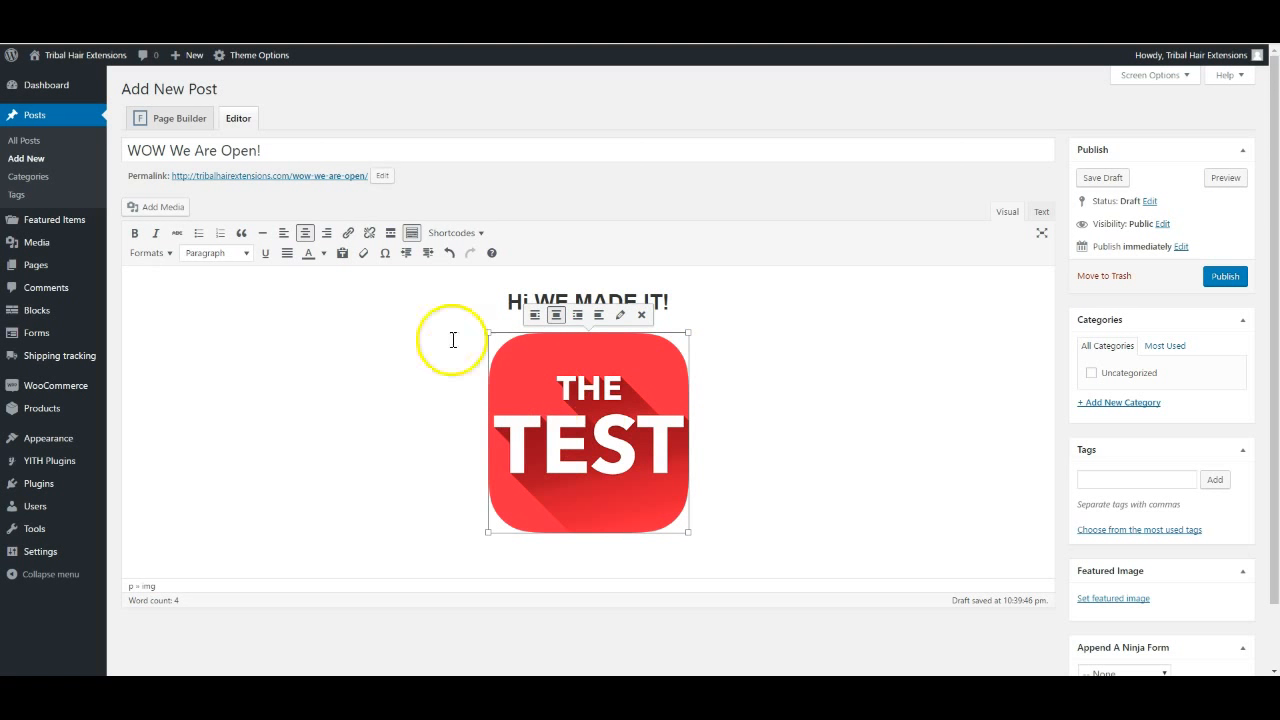
Link the image to the Virgin Remy Lace Frontal Body Wave product page
click(349, 236)
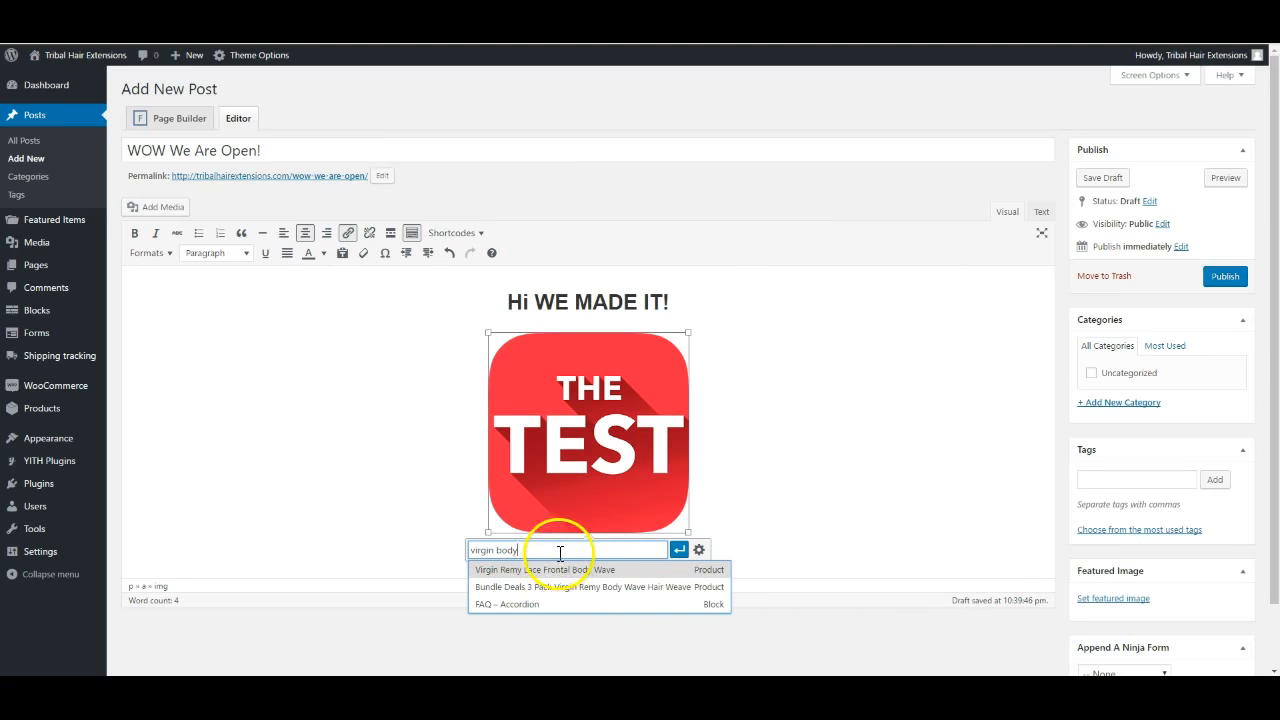
click(522, 572)
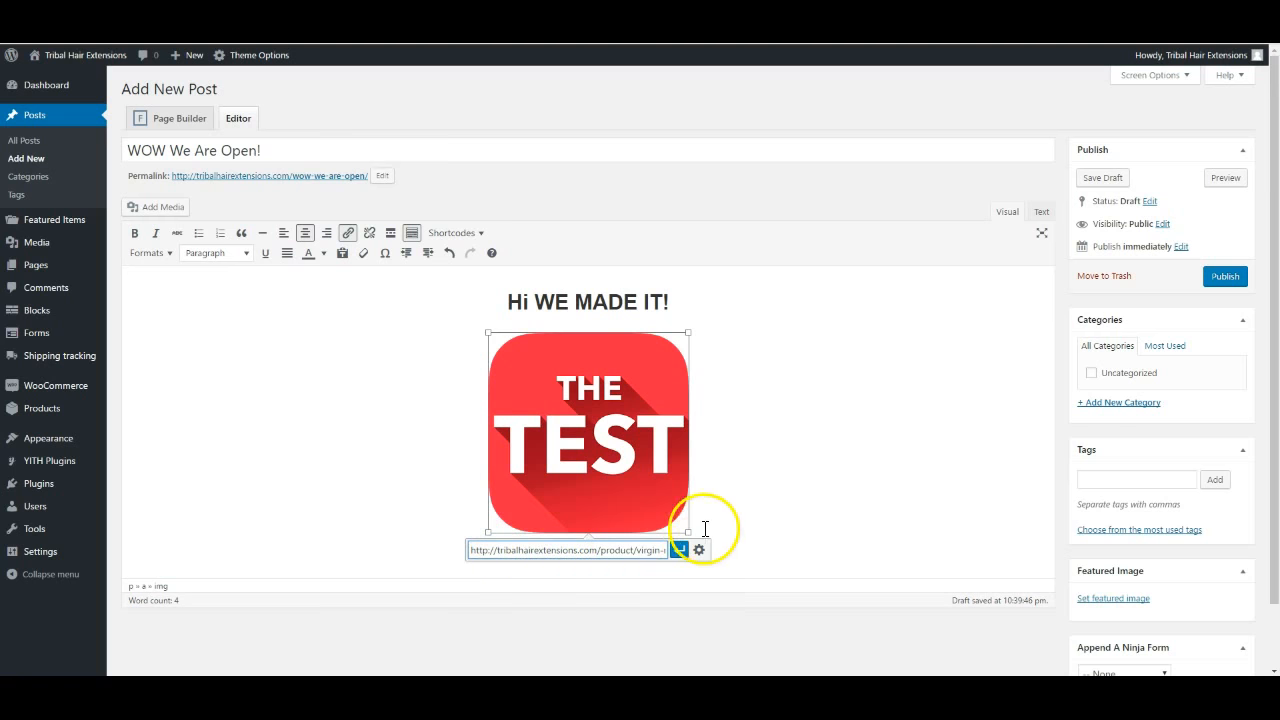
click(680, 551)
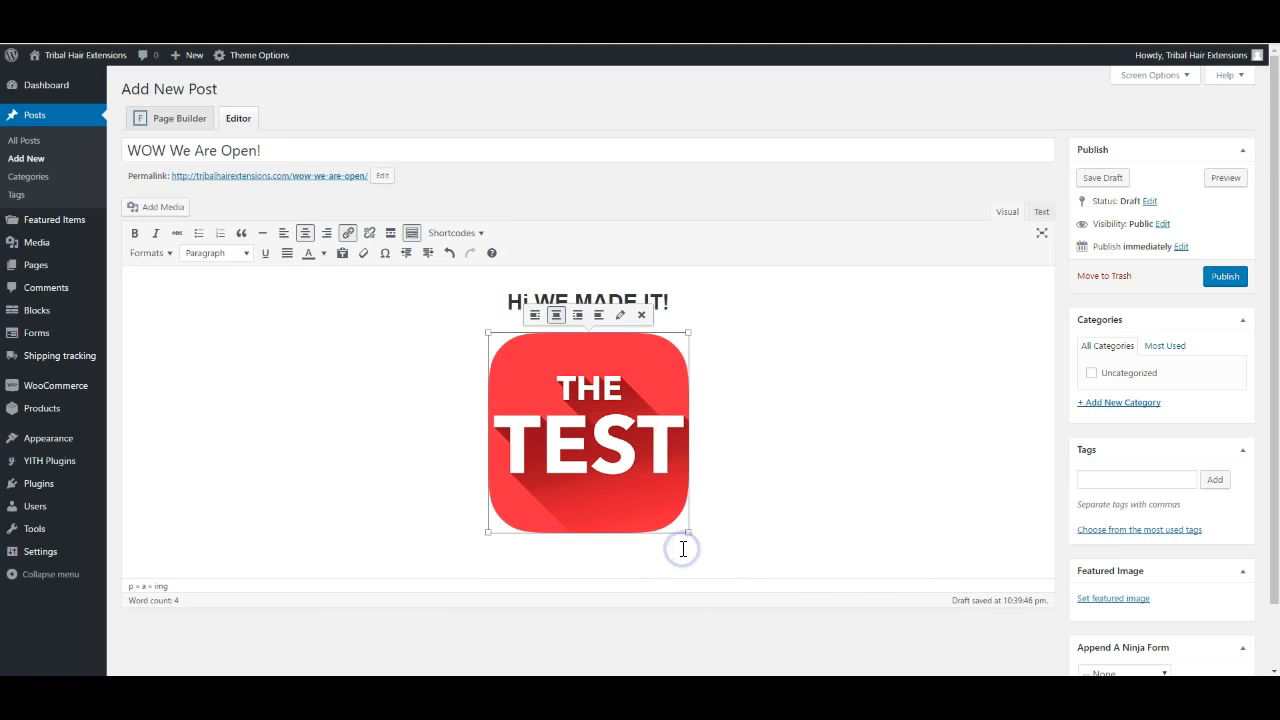
Add an empty line below the image, then go to YouTube by entering 'you'
click(731, 461)
key(Return)
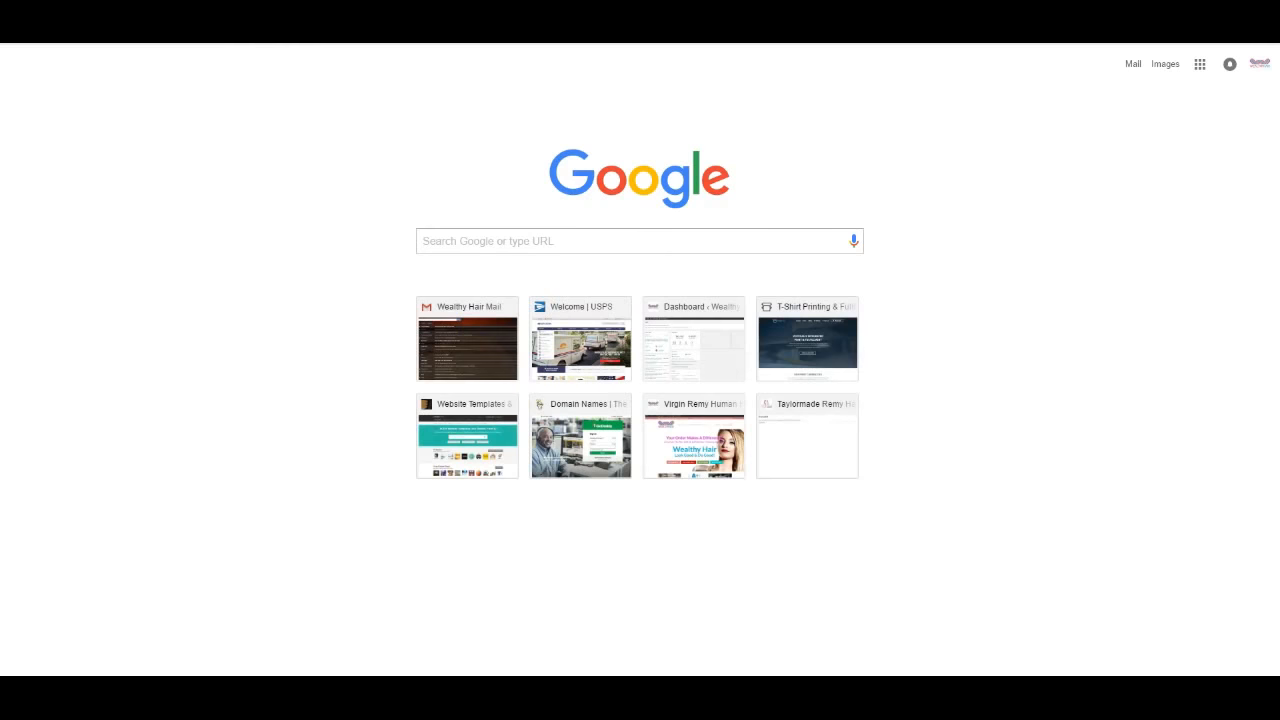
text(you)
key(Return)
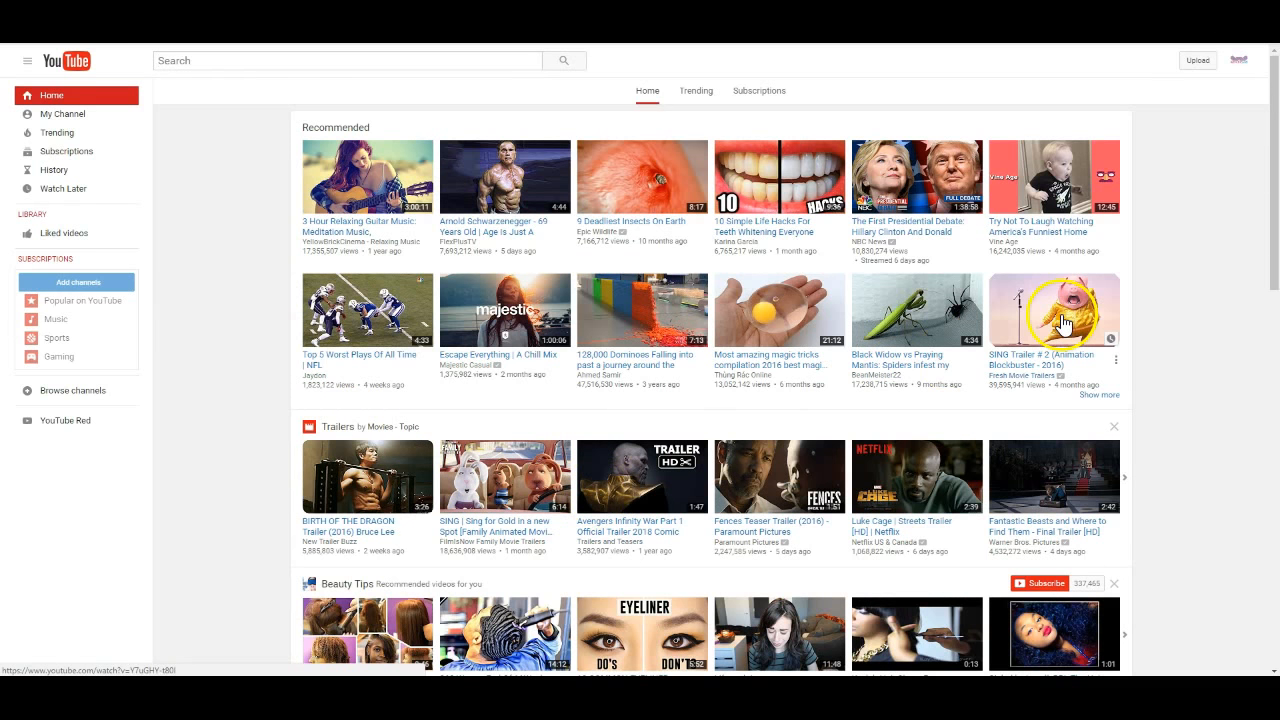
Open the 'Try Not To Laugh Watching America's Funniest Home Videos - Vine Age' video and pause its ad
click(1054, 186)
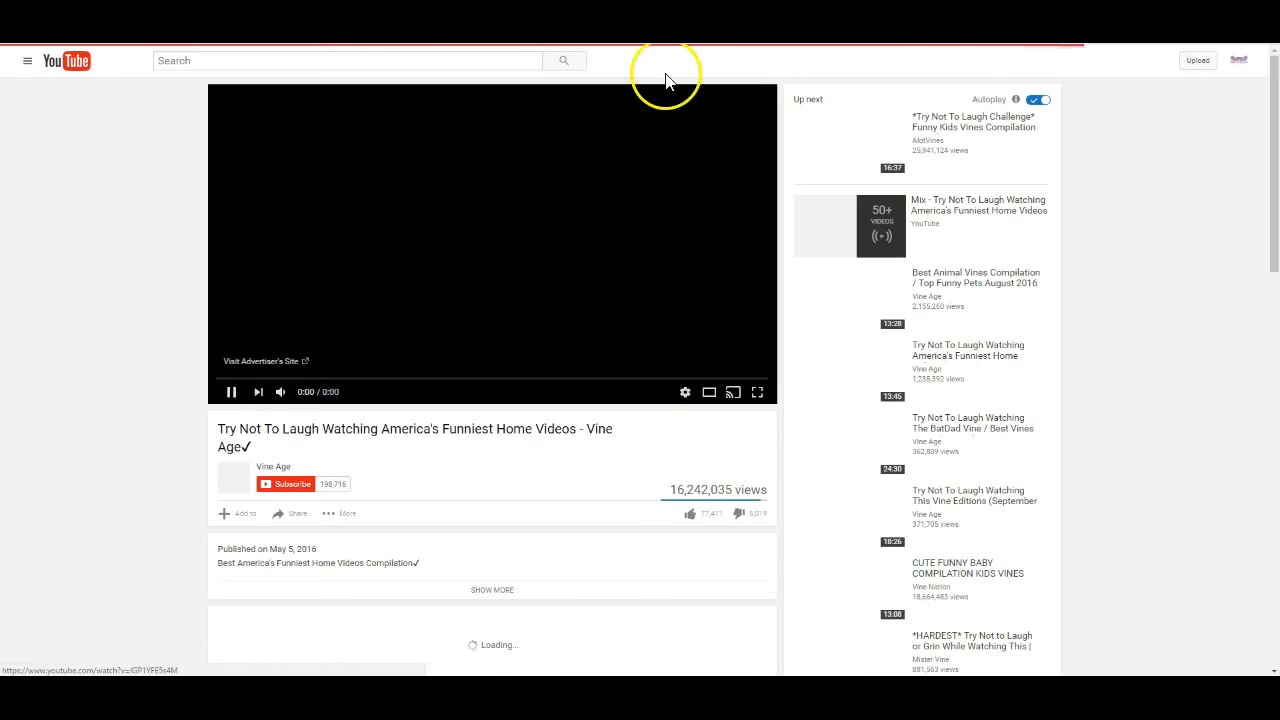
click(231, 393)
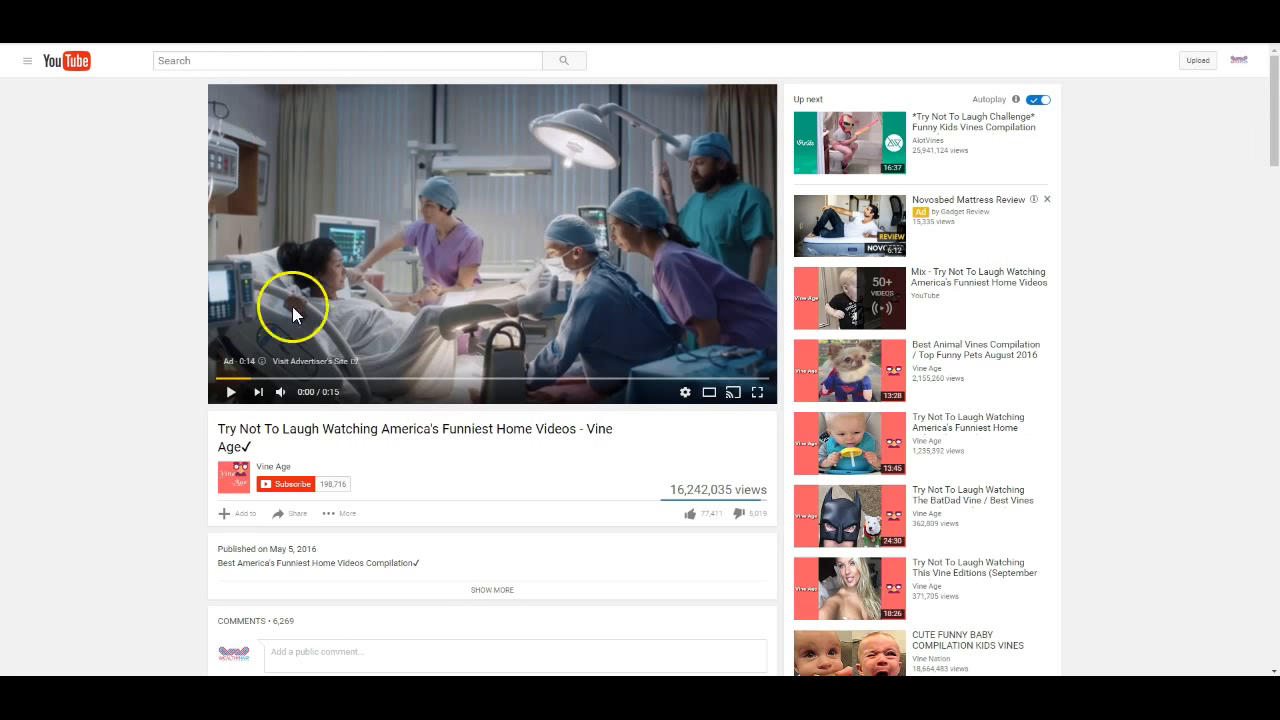
scroll(349, 414, down, 2)
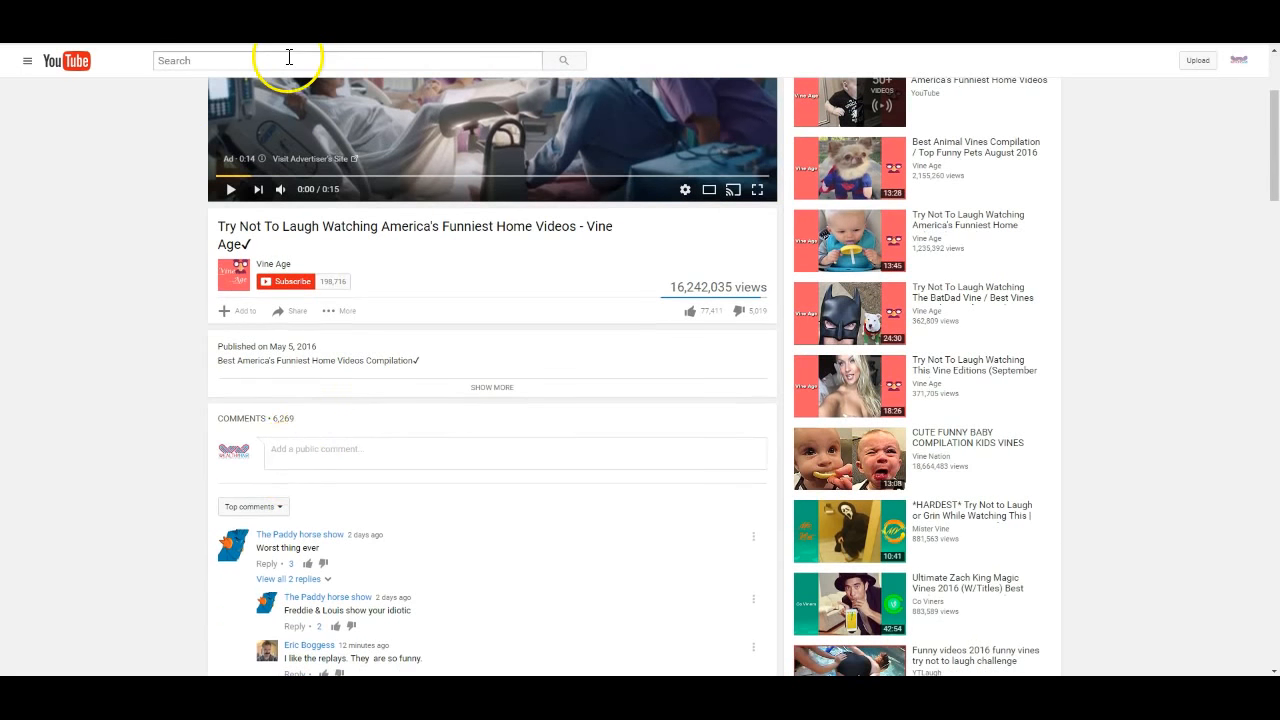
scroll(289, 57, up, 2)
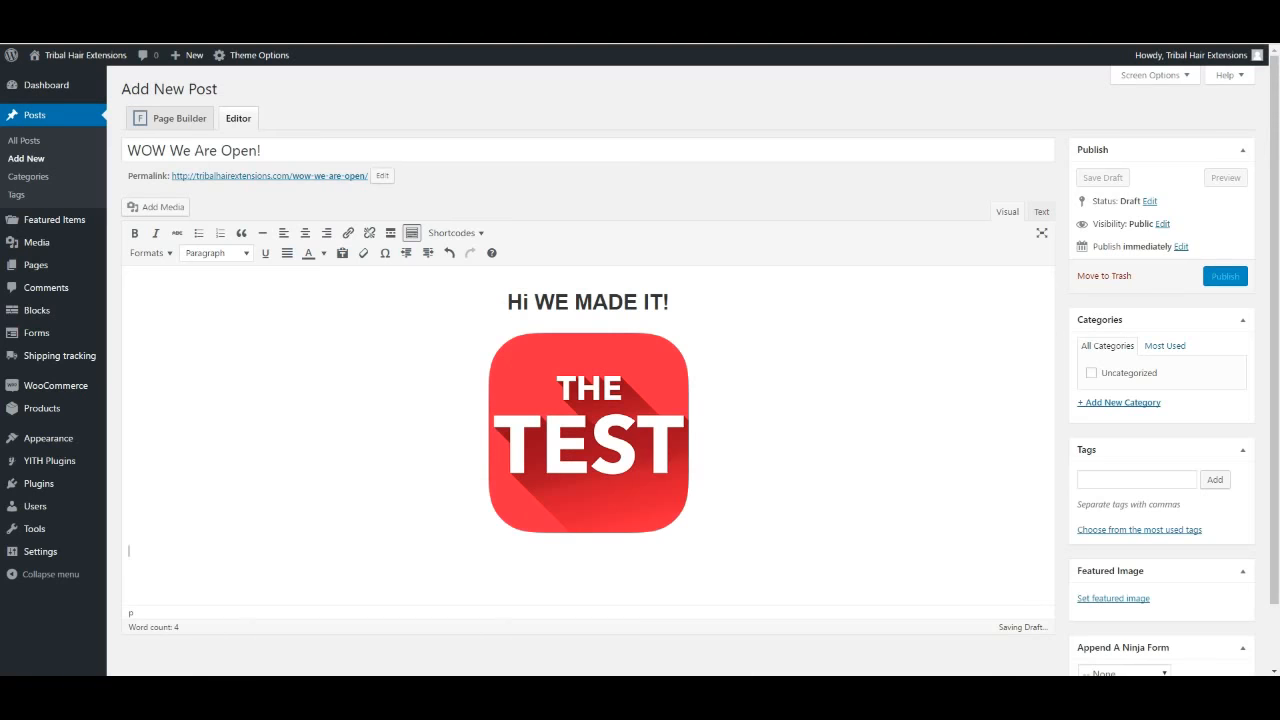
Paste the Try Not To Laugh YouTube link below the image so it embeds
click(510, 582)
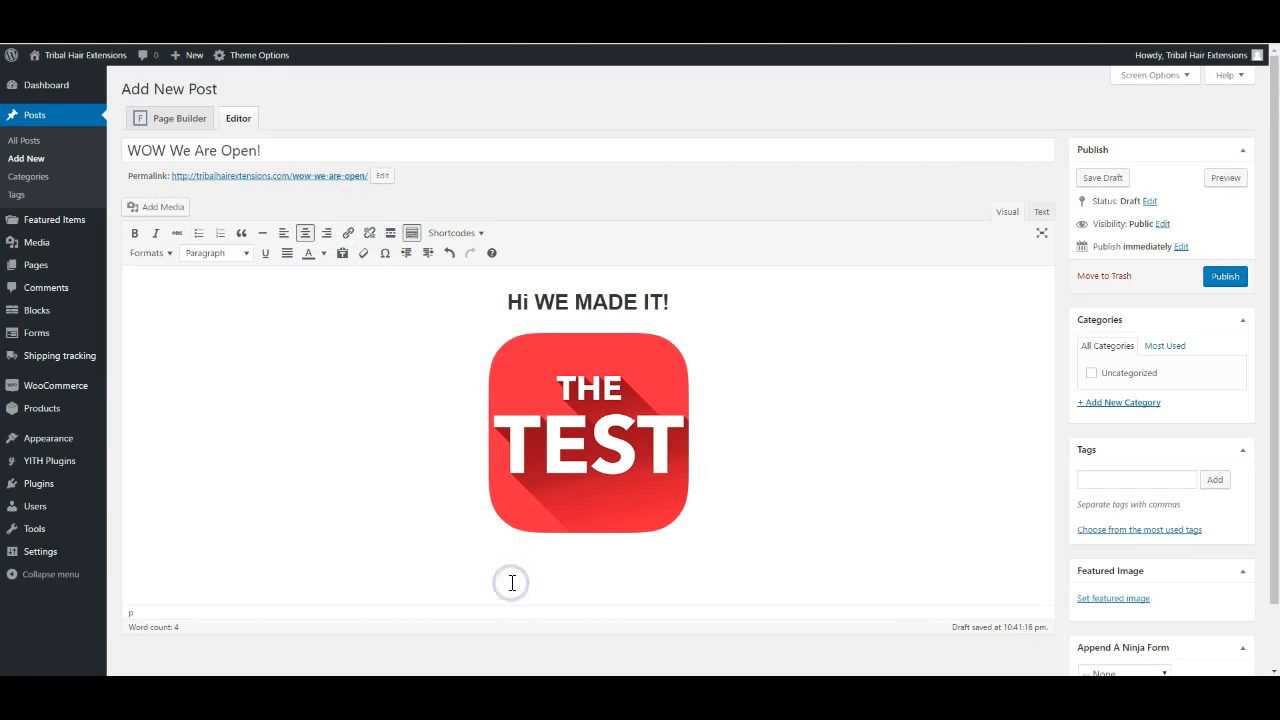
text(https://www.youtube.com/watch?v=IGP1YFE5s4M)
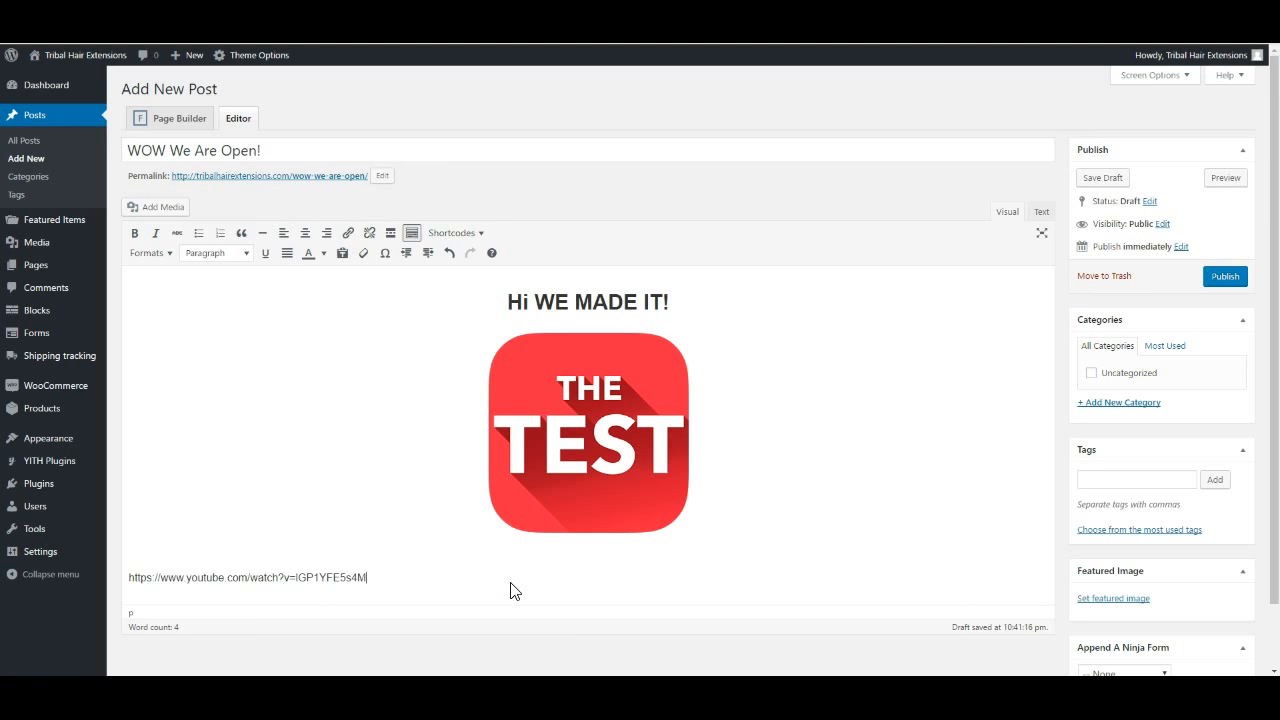
scroll(627, 541, down, 1)
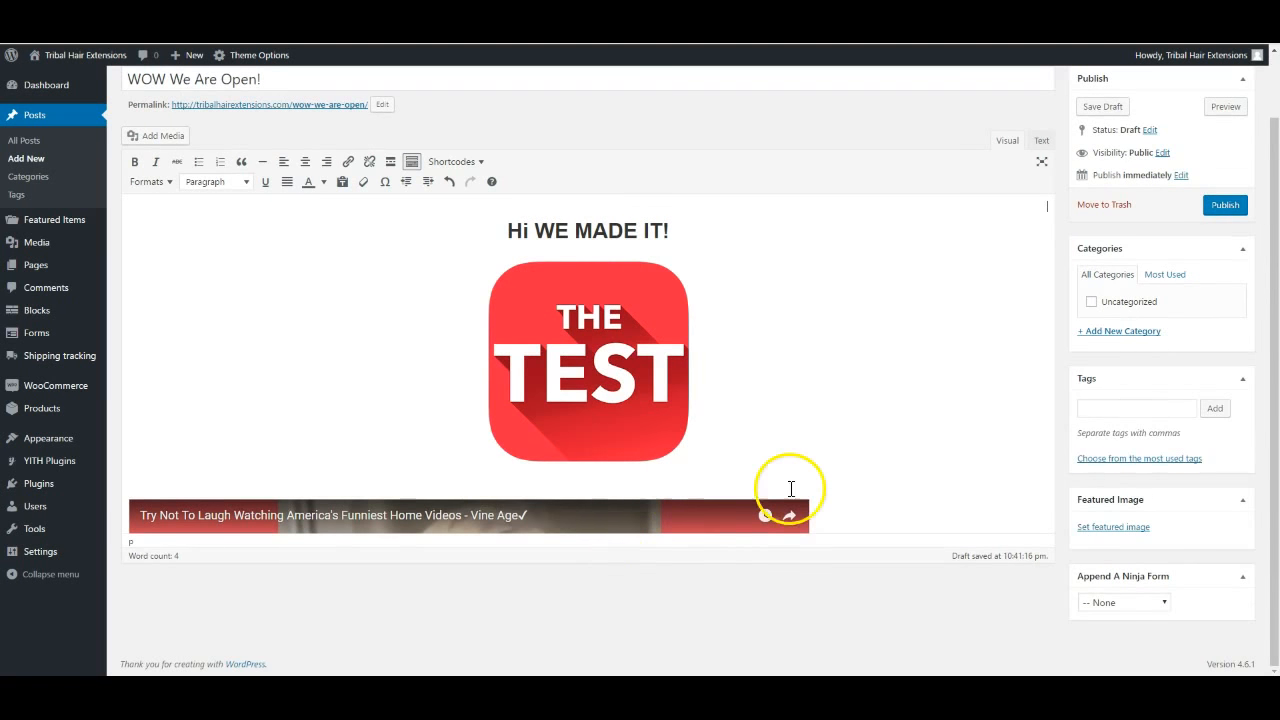
click(875, 454)
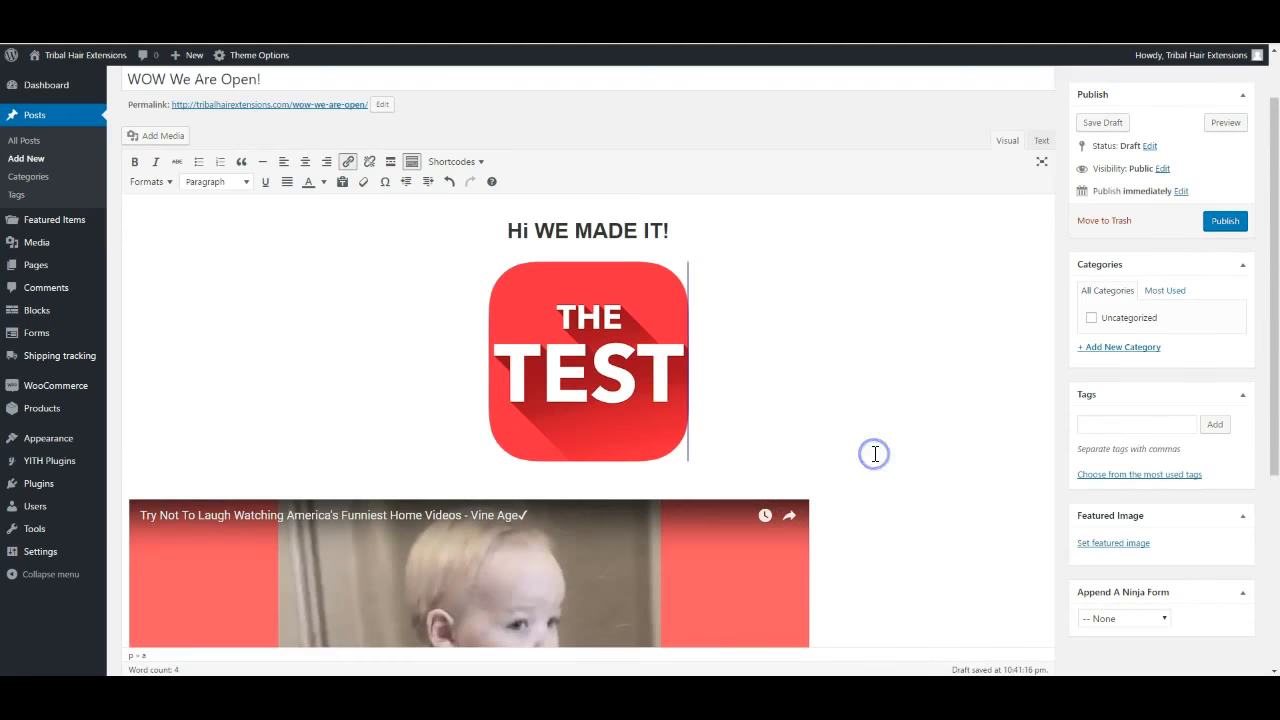
scroll(876, 459, down, 5)
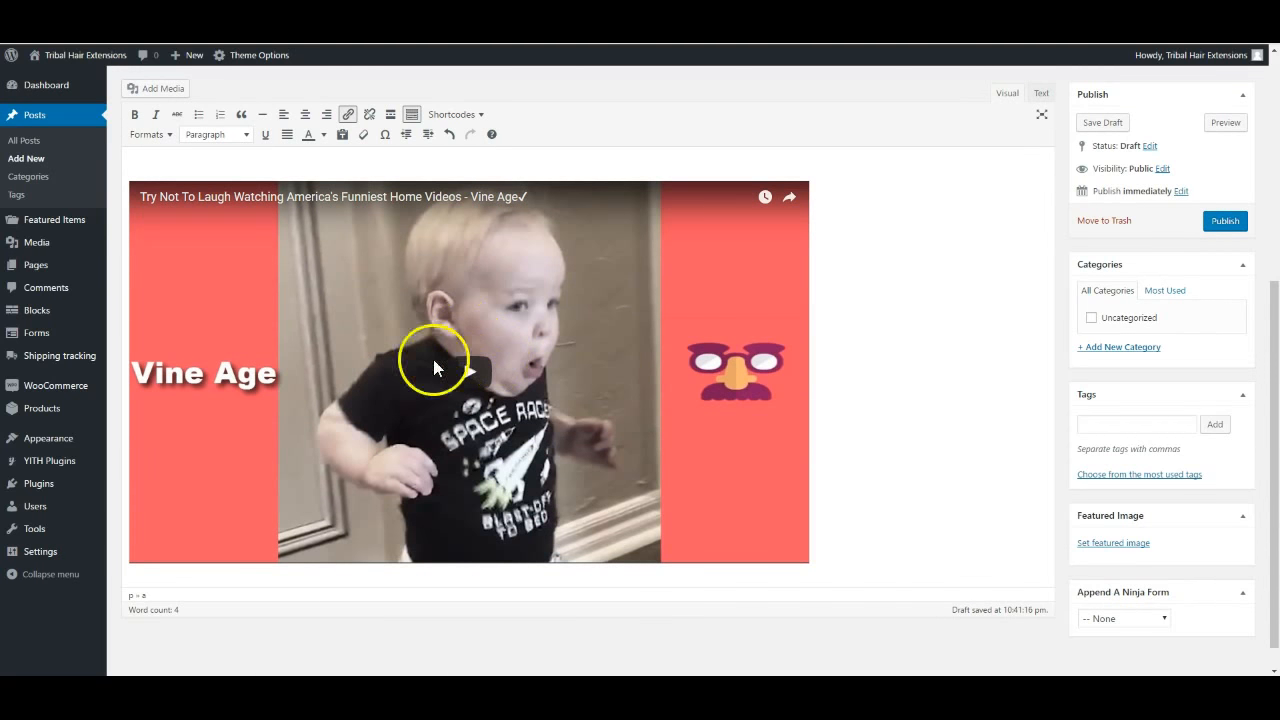
Try centring the embedded video, then deselect it and check the layout
click(862, 364)
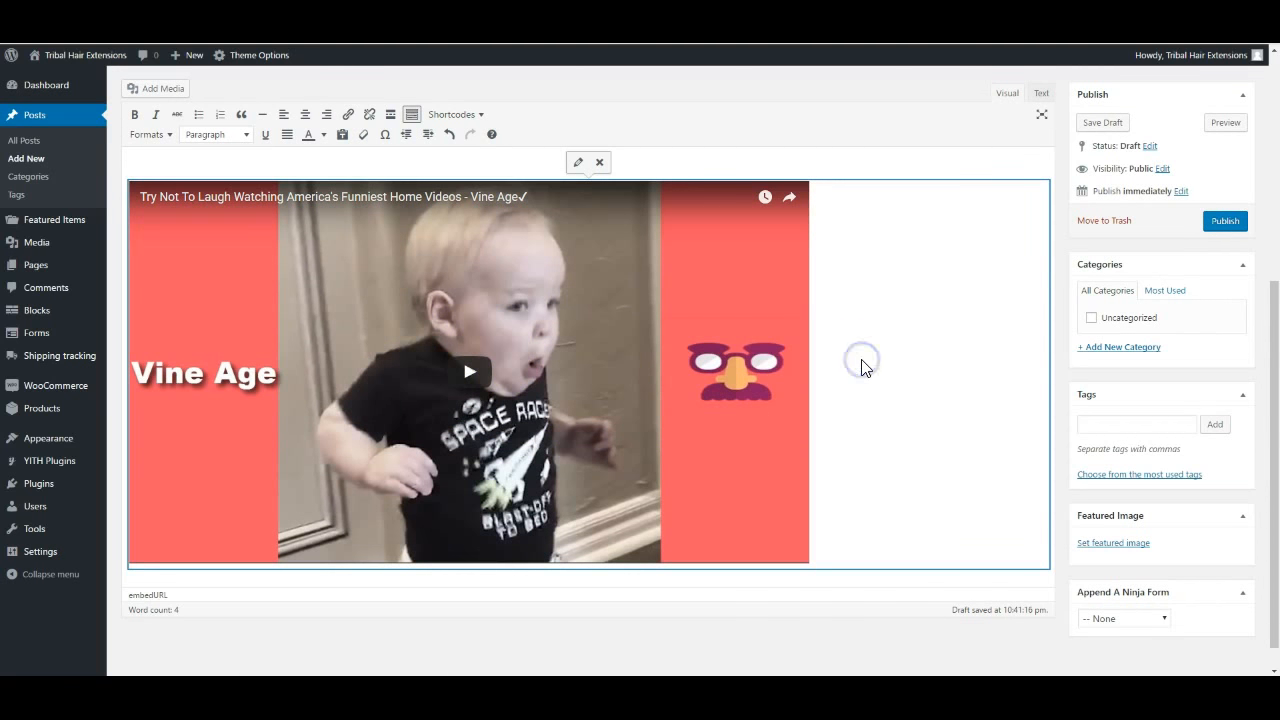
click(837, 320)
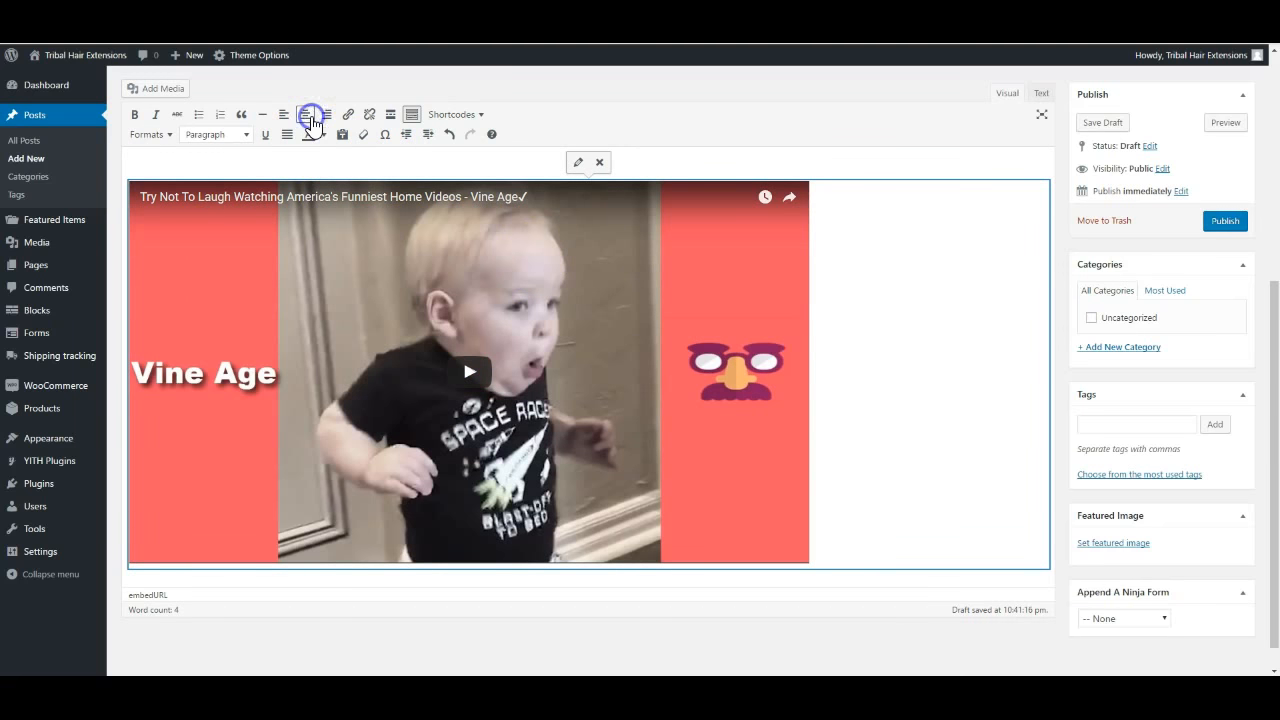
click(797, 164)
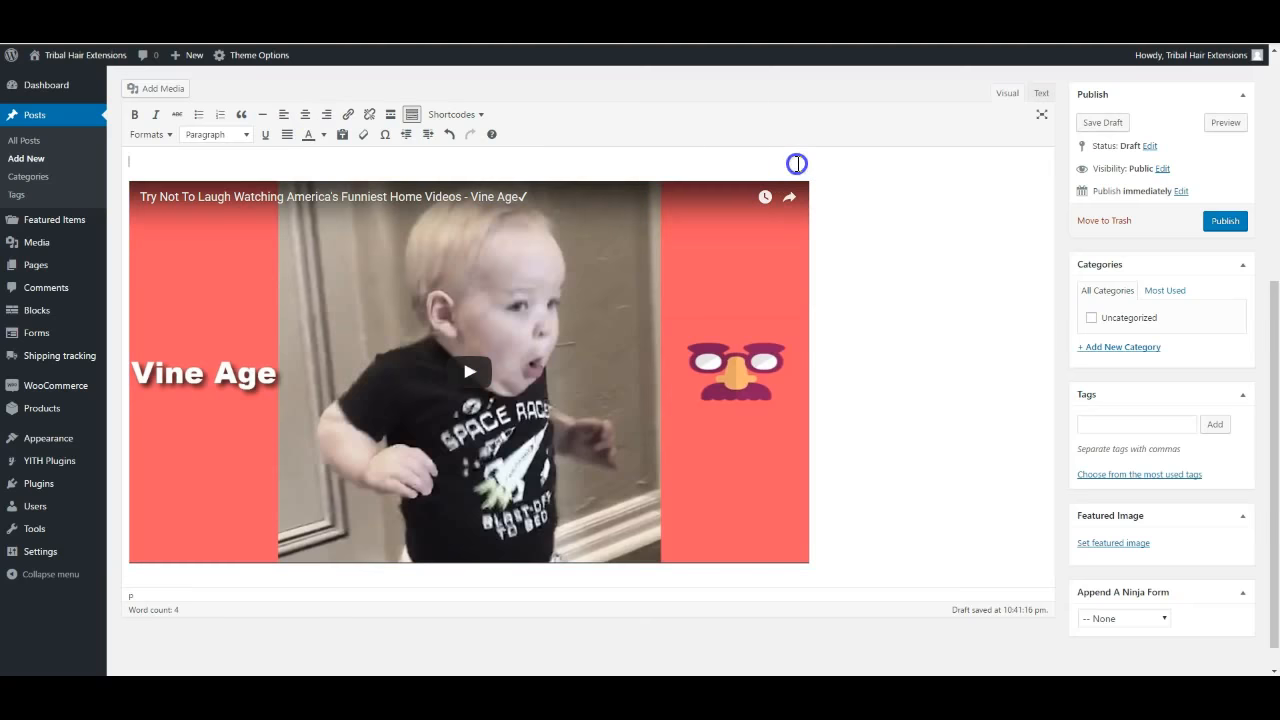
scroll(900, 280, up, 3)
click(725, 335)
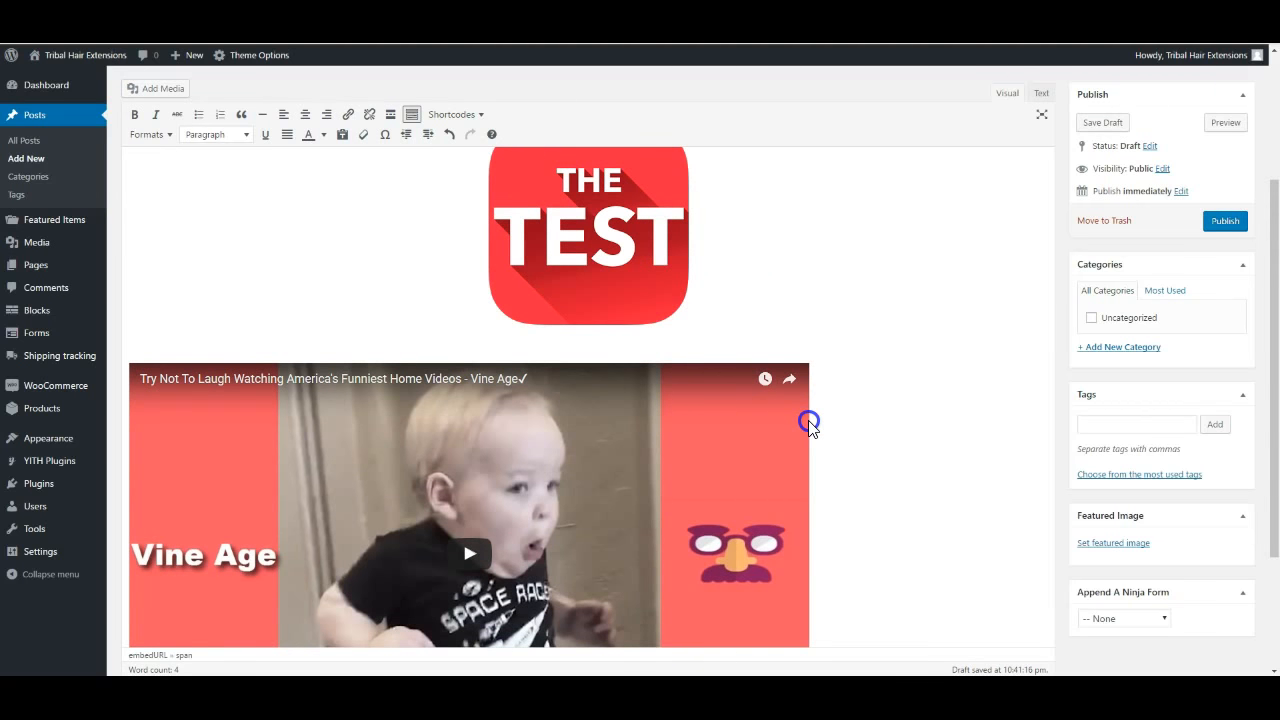
scroll(863, 503, down, 3)
scroll(866, 506, up, 1)
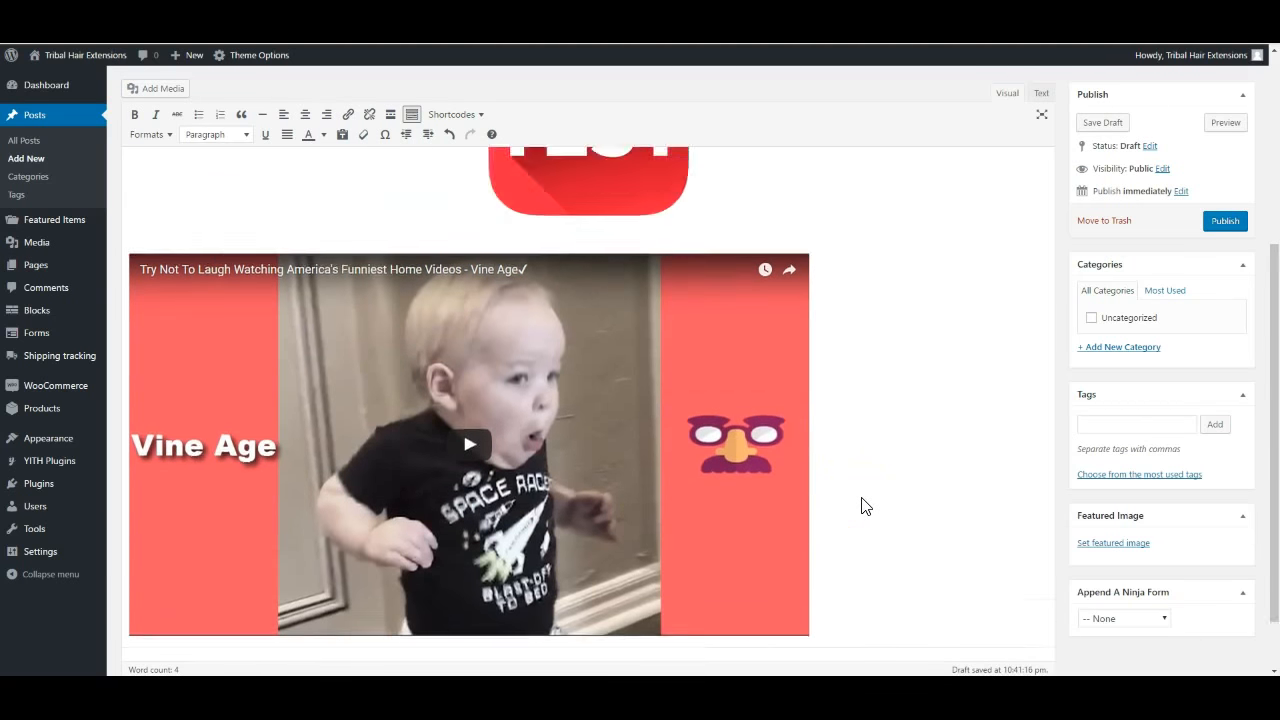
scroll(866, 506, up, 5)
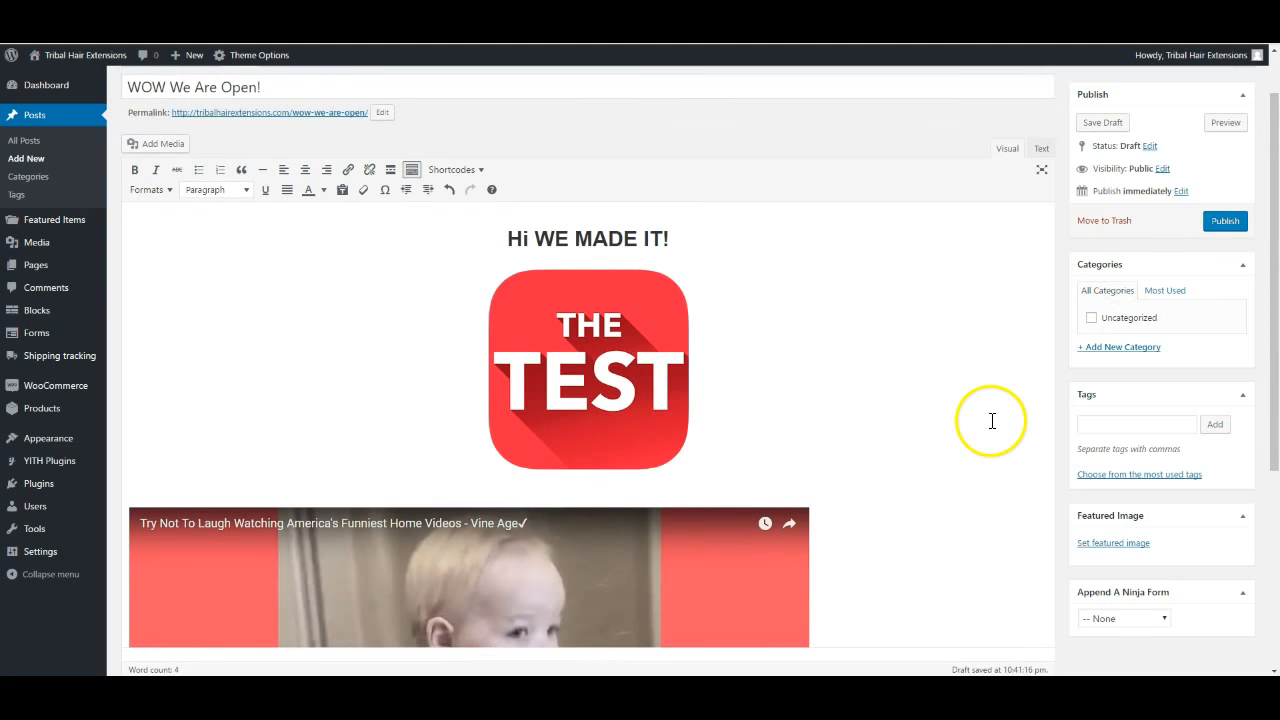
scroll(988, 420, down, 3)
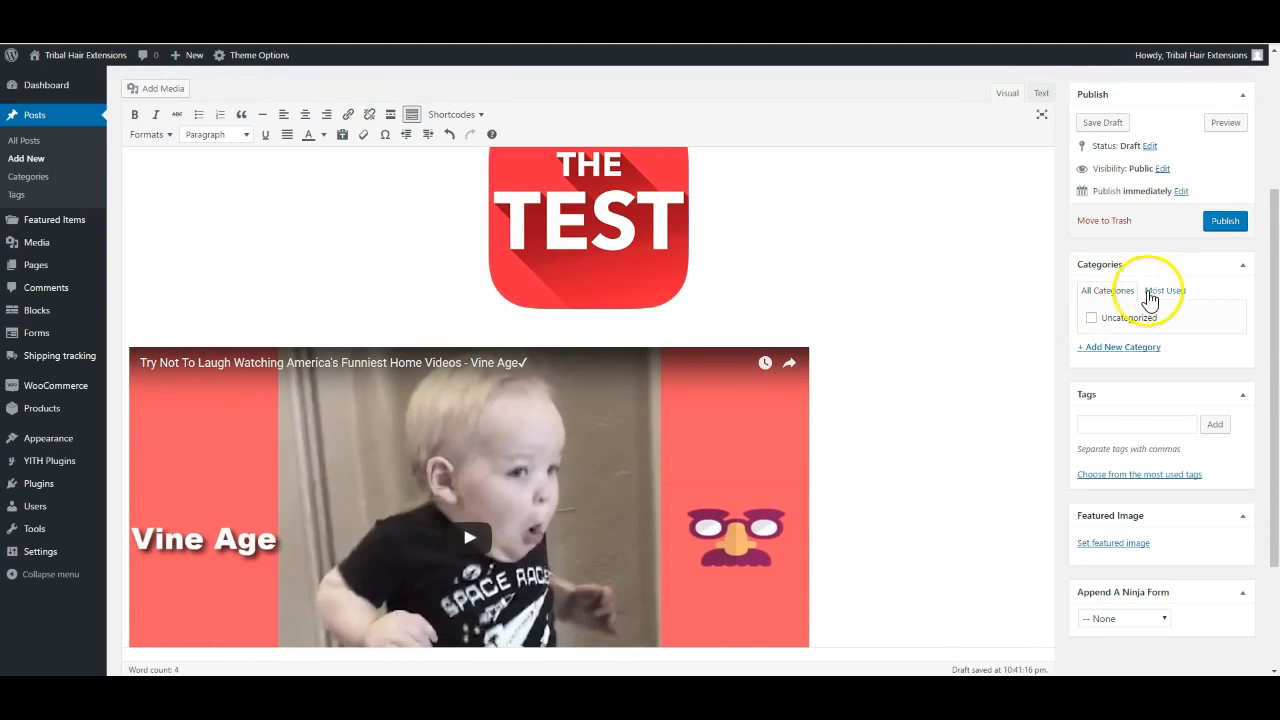
Add a 'Hair Care Tips' category and keep it ticked for this post
click(1113, 350)
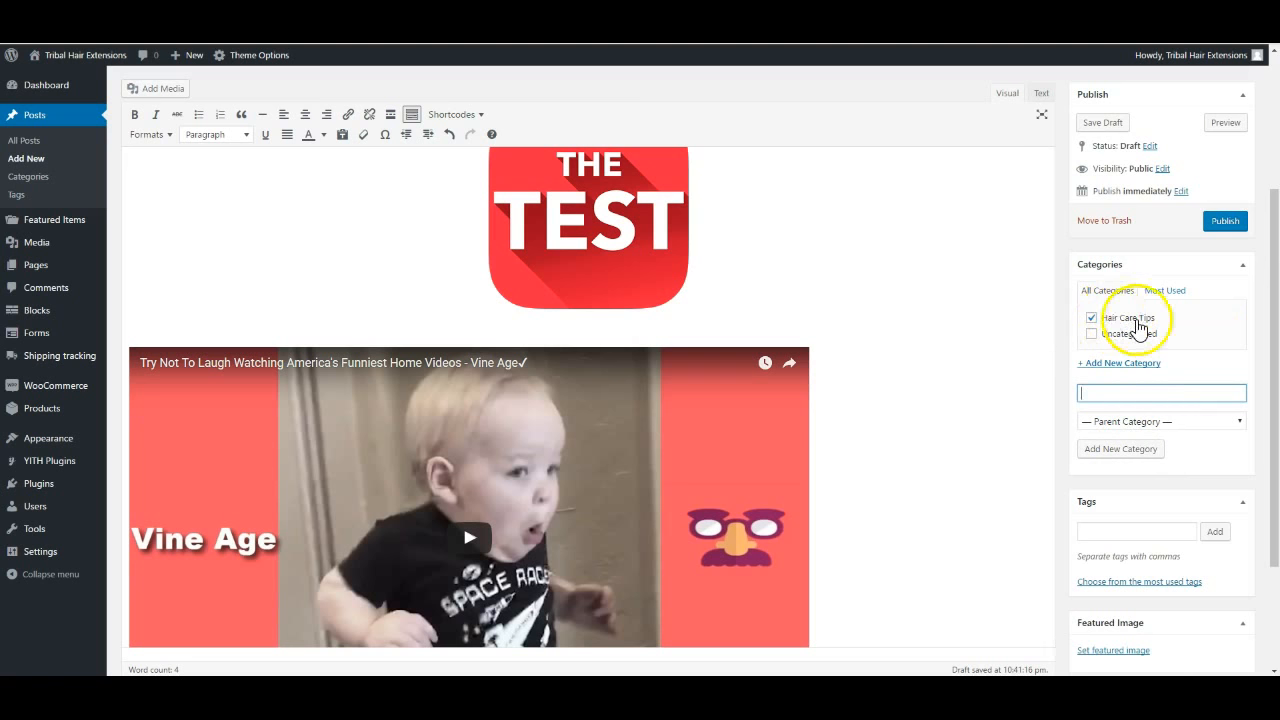
click(1091, 319)
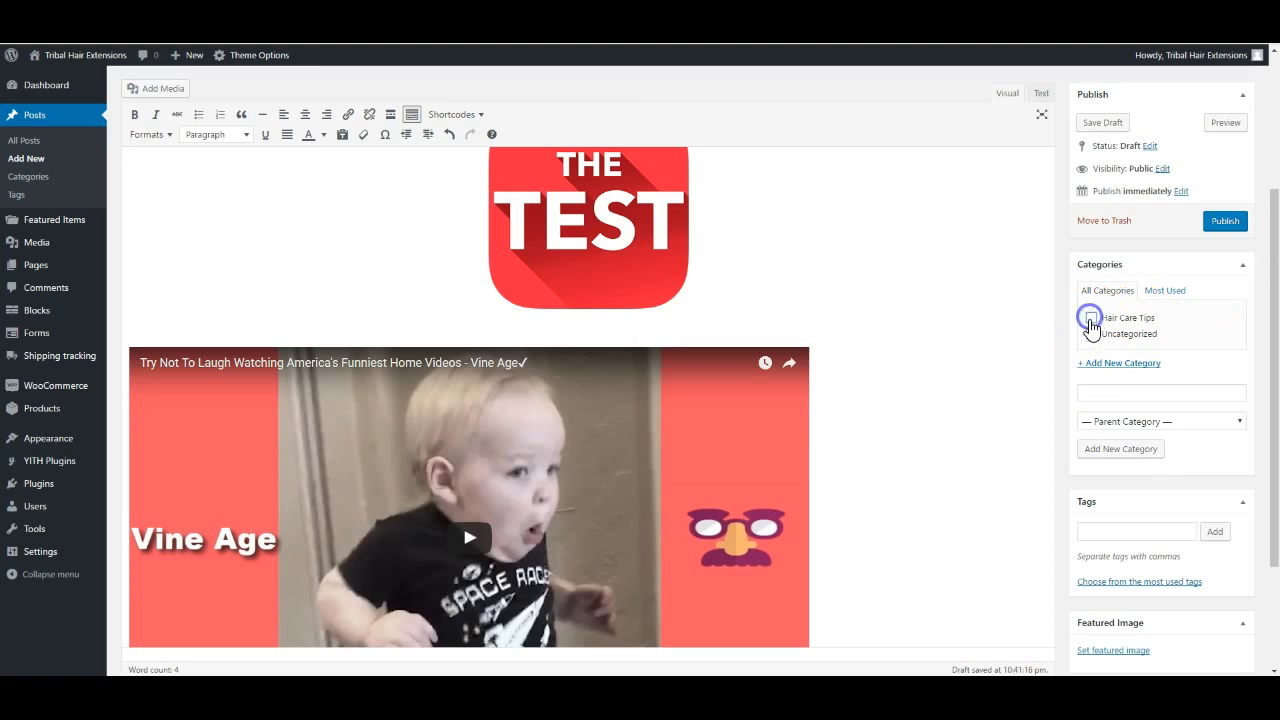
click(1091, 318)
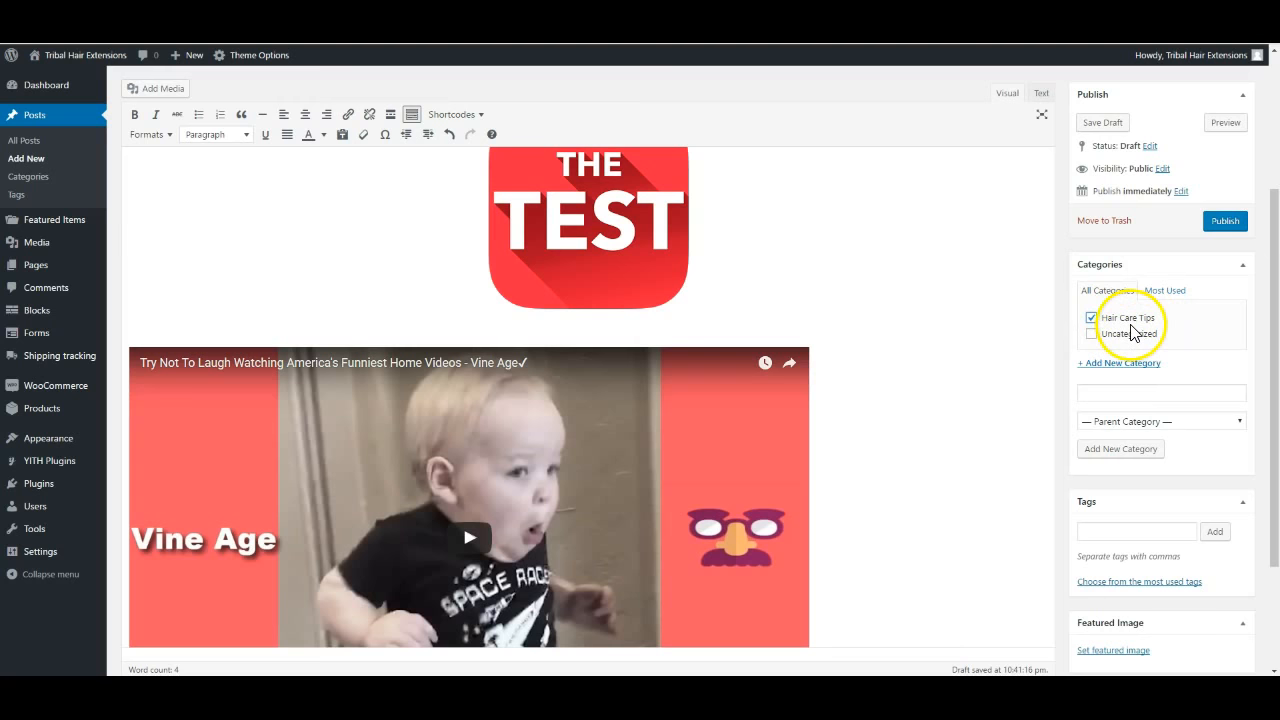
scroll(1140, 423, down, 2)
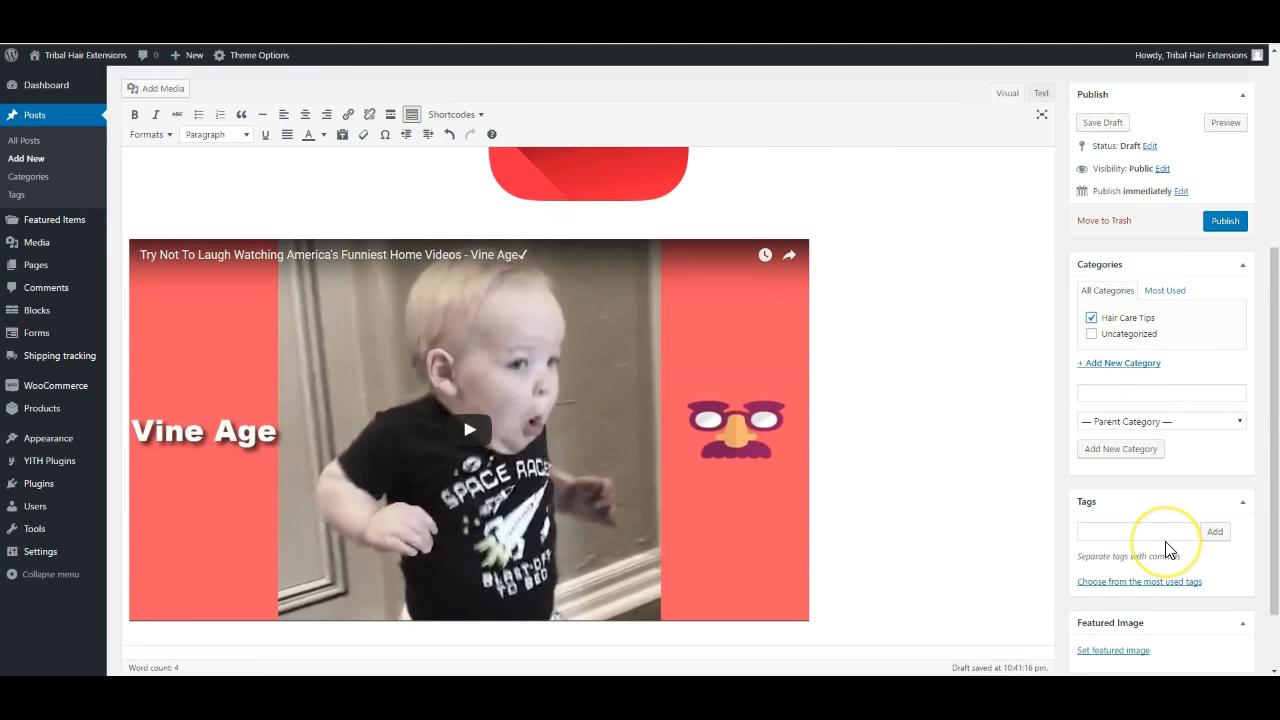
scroll(1165, 548, down, 2)
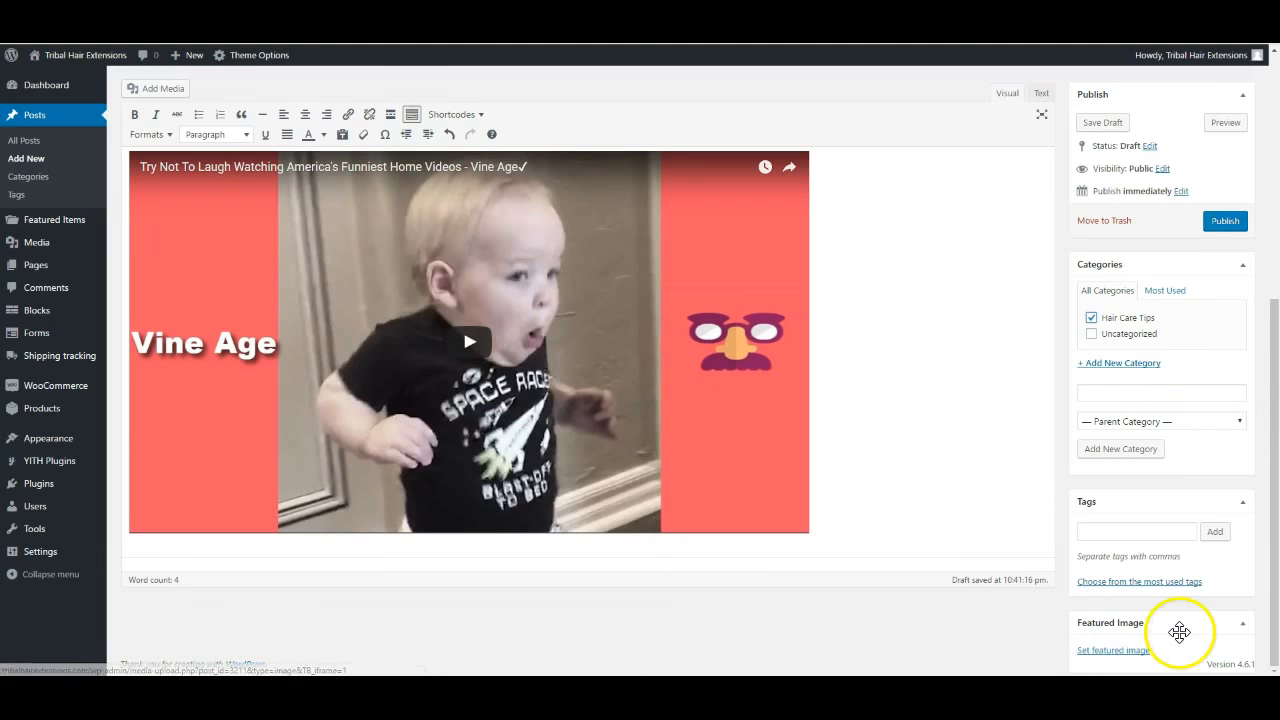
click(1113, 651)
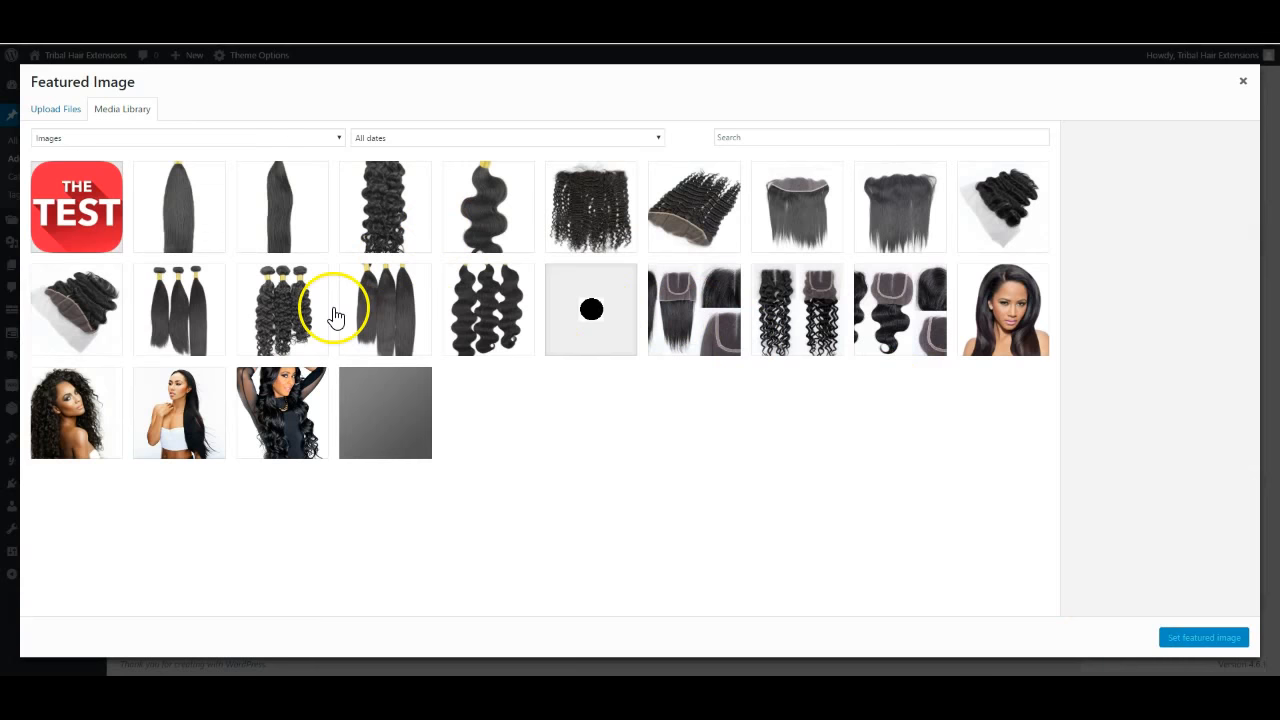
click(166, 421)
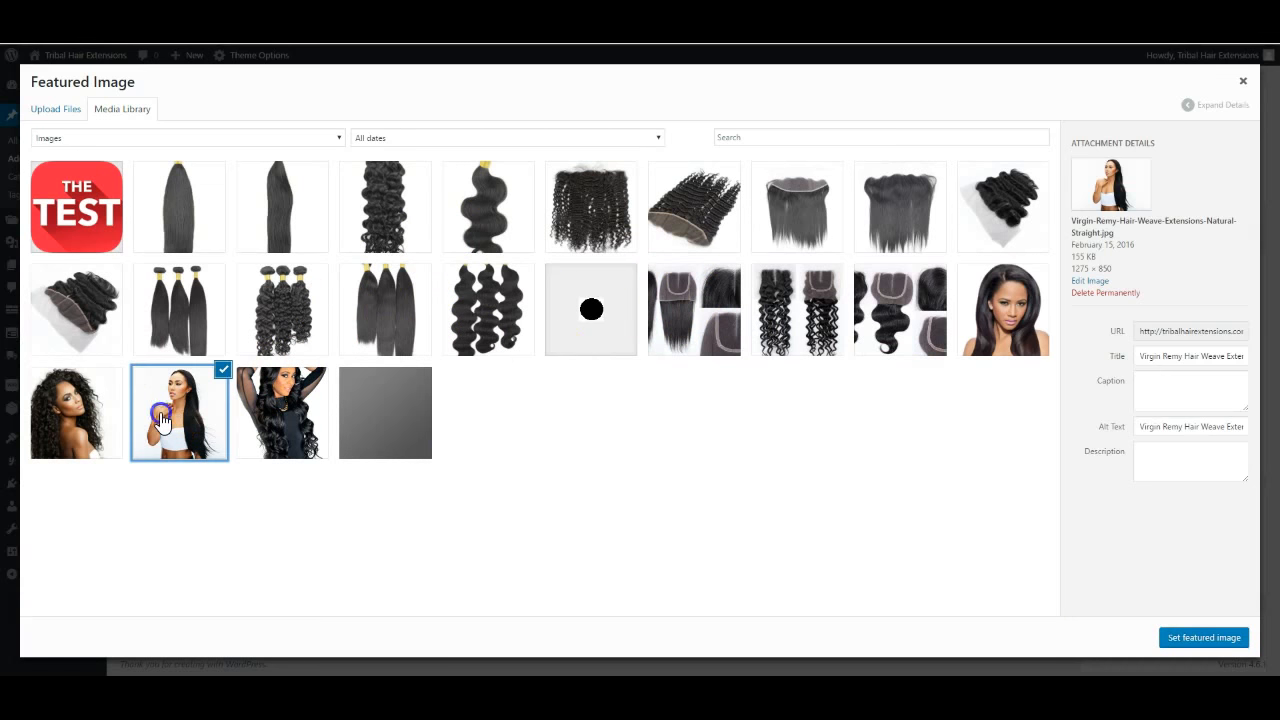
click(1197, 638)
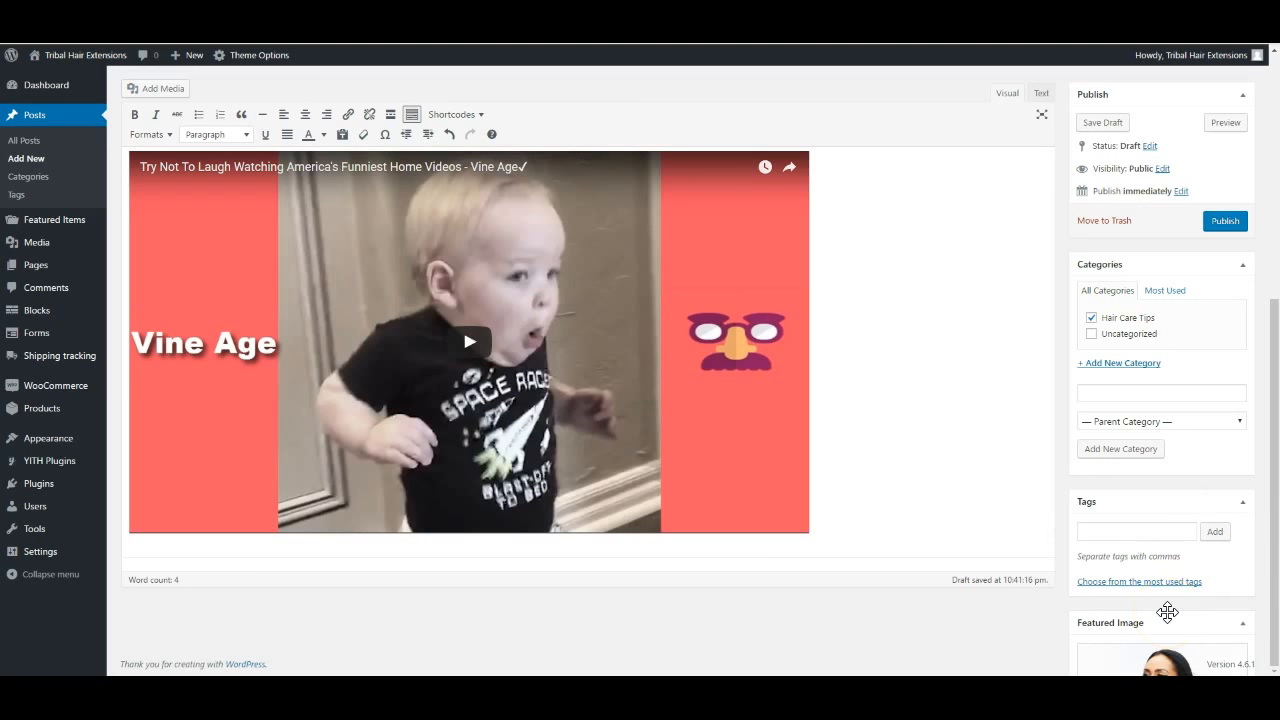
scroll(940, 528, up, 4)
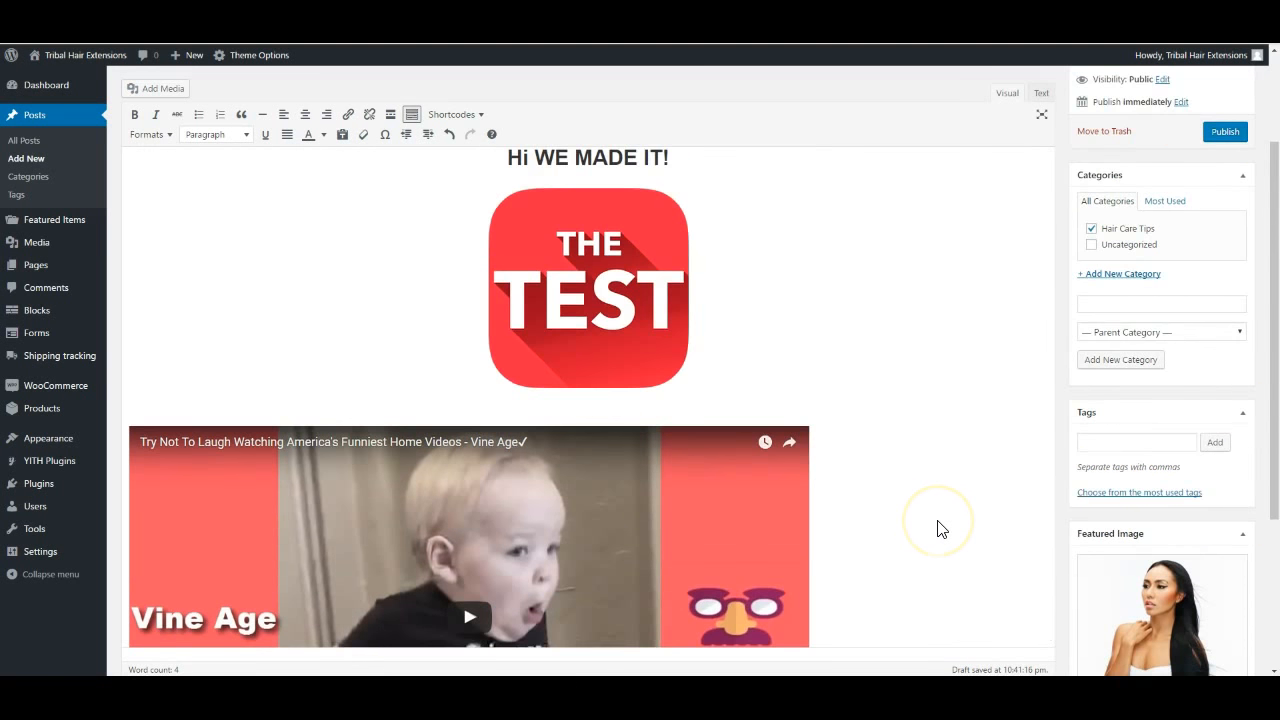
scroll(938, 528, down, 5)
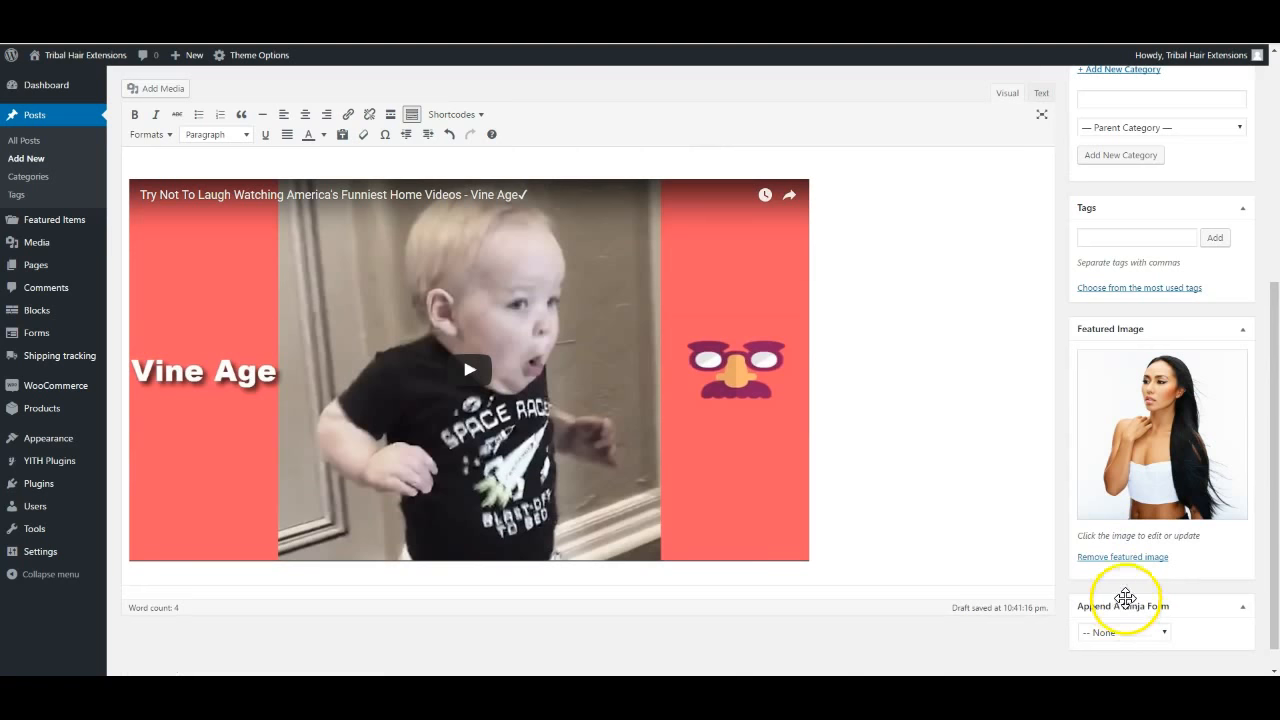
scroll(1135, 532, up, 4)
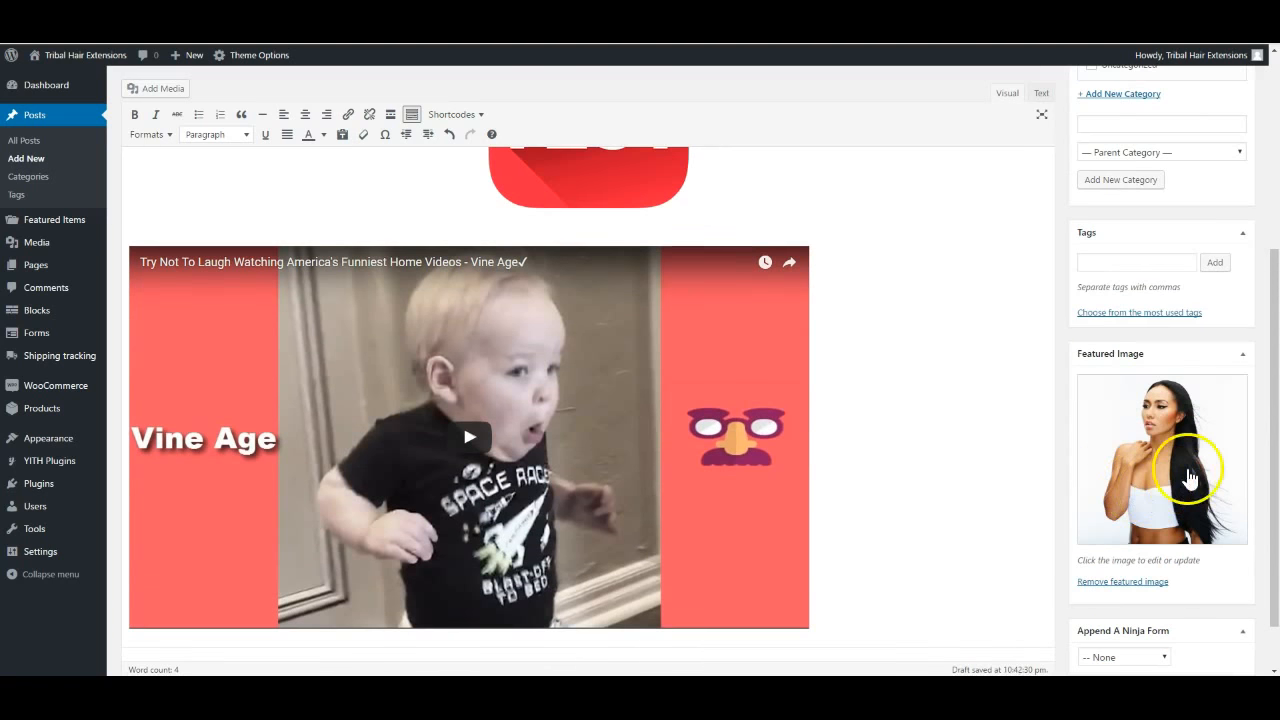
scroll(1172, 460, up, 1)
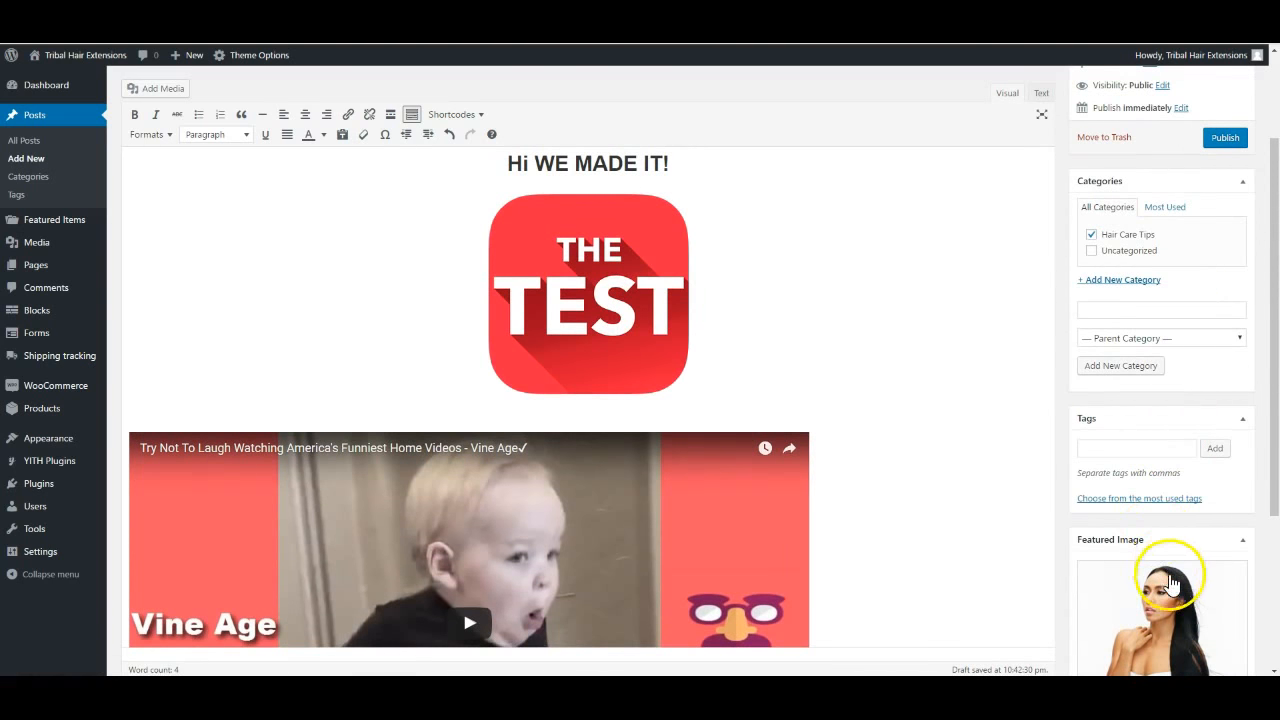
scroll(1170, 508, up, 3)
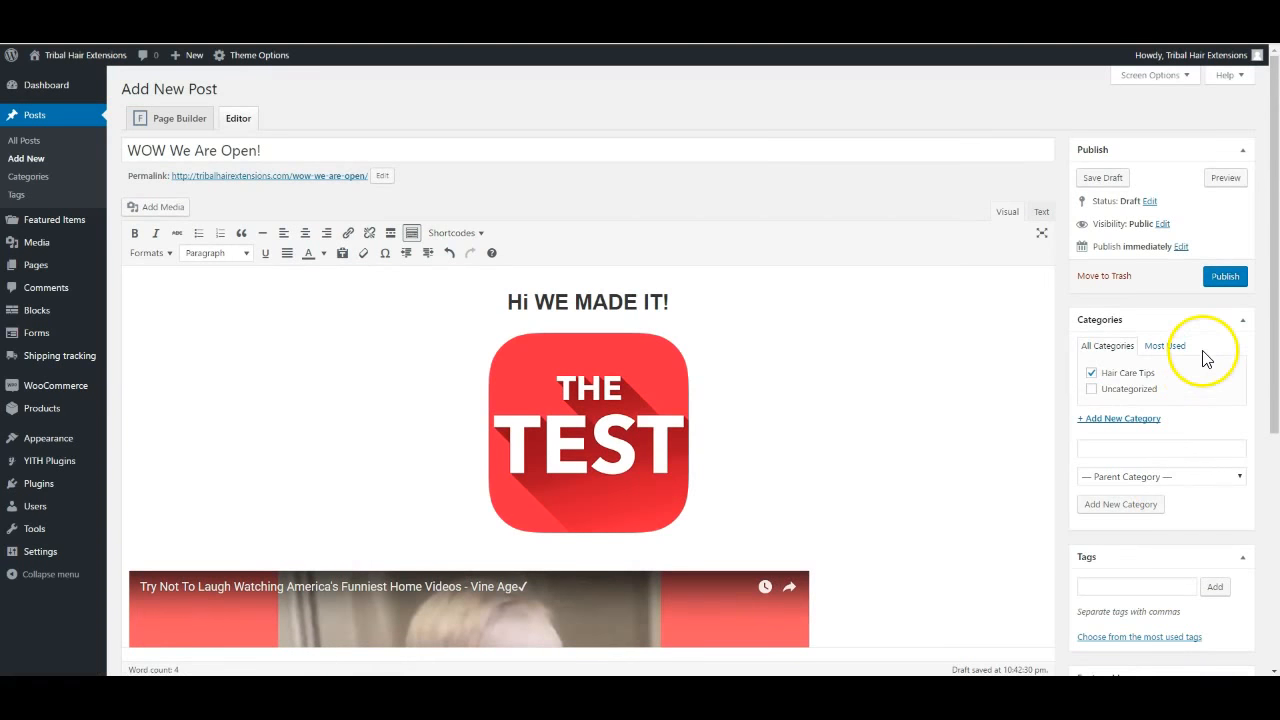
Publish 'WOW We Are Open!' and view the live post
click(1226, 286)
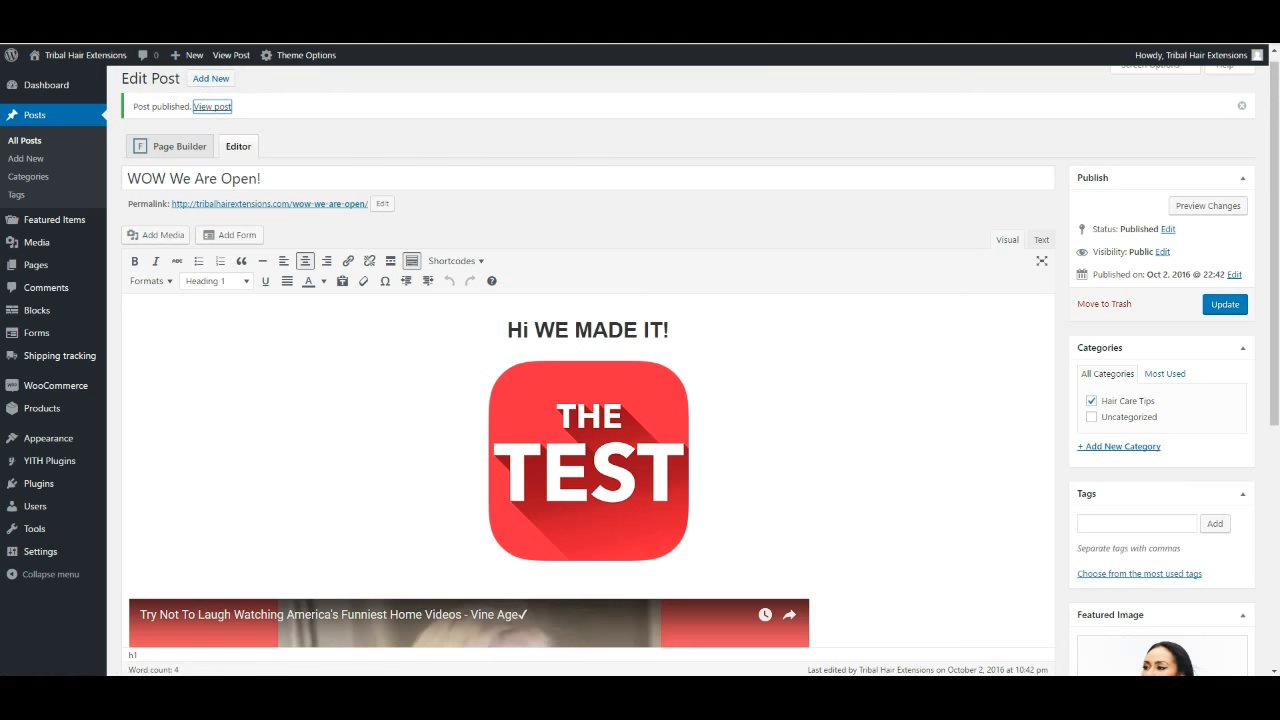
click(212, 106)
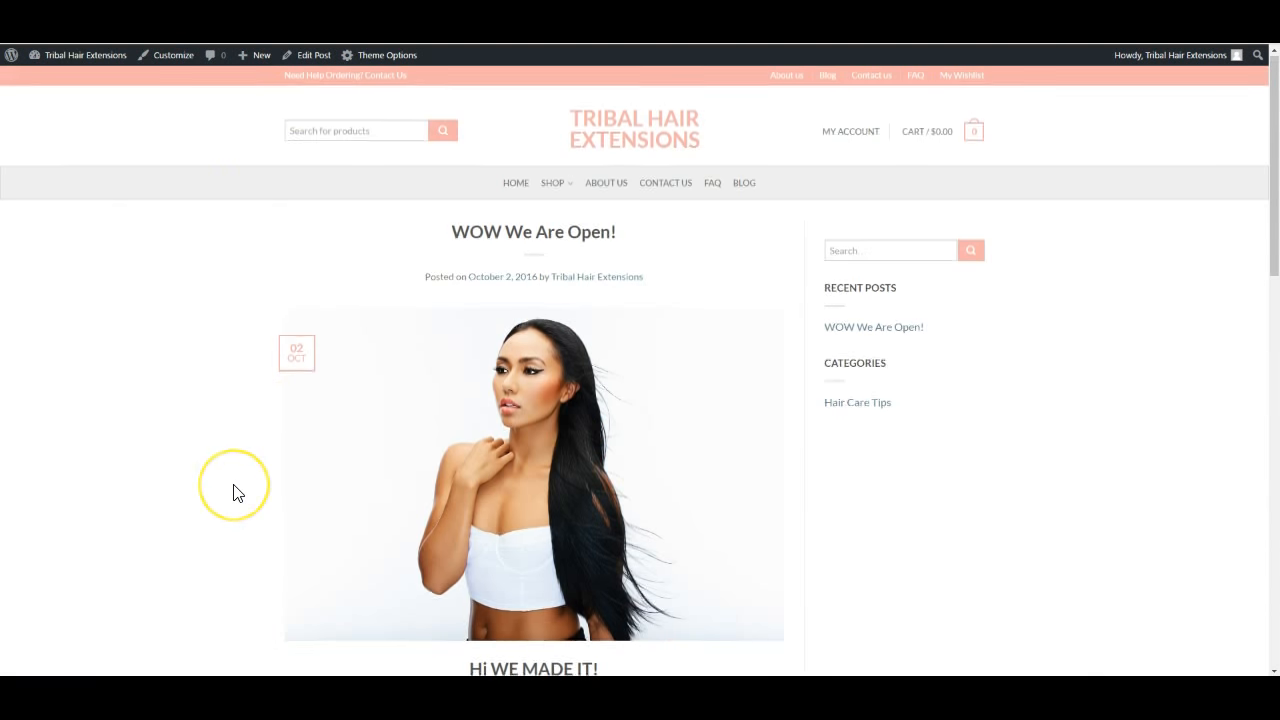
Scroll through the live 'WOW We Are Open!' post to review its heading, image and video
scroll(234, 491, down, 2)
scroll(250, 460, up, 2)
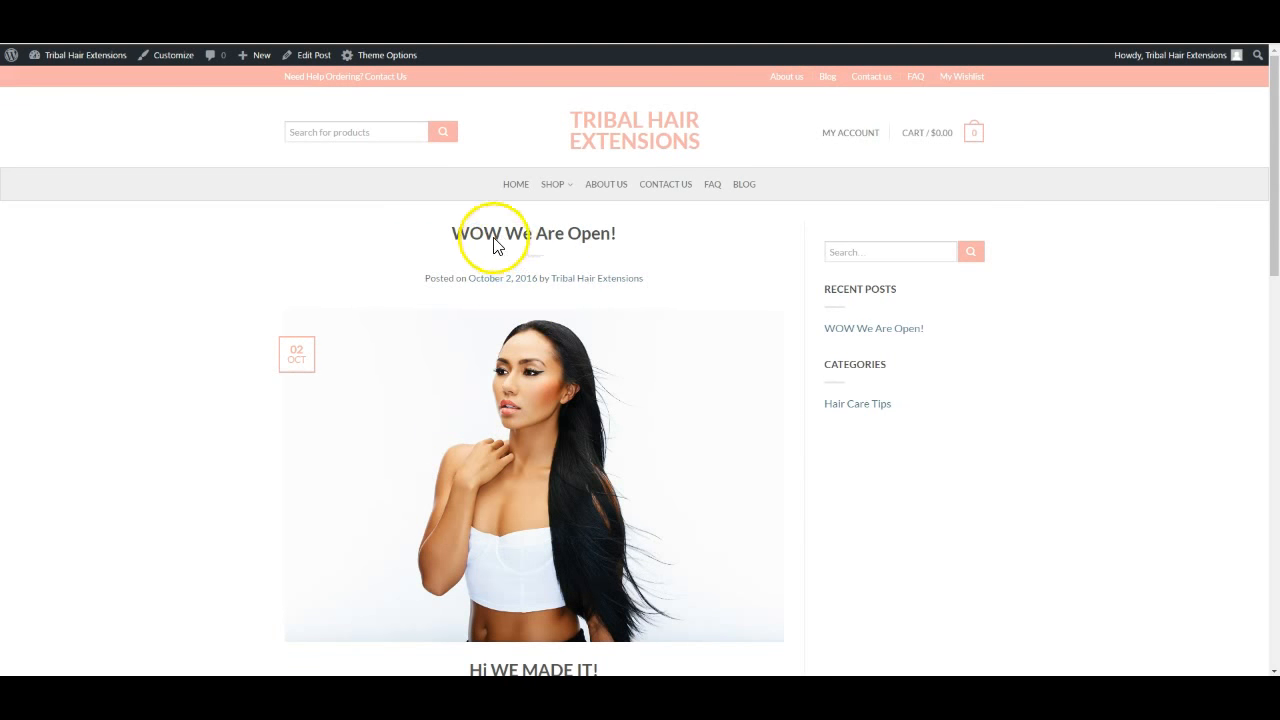
scroll(542, 480, down, 3)
scroll(542, 488, down, 6)
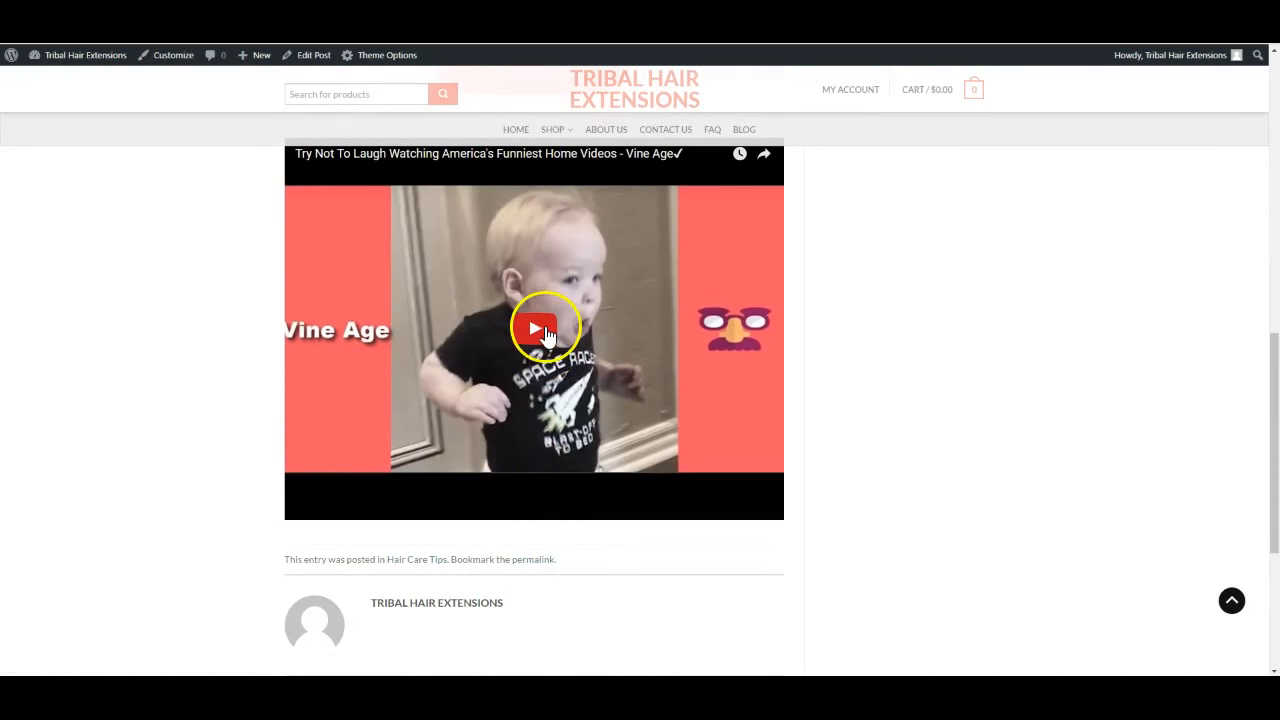
scroll(540, 320, up, 3)
scroll(557, 318, up, 5)
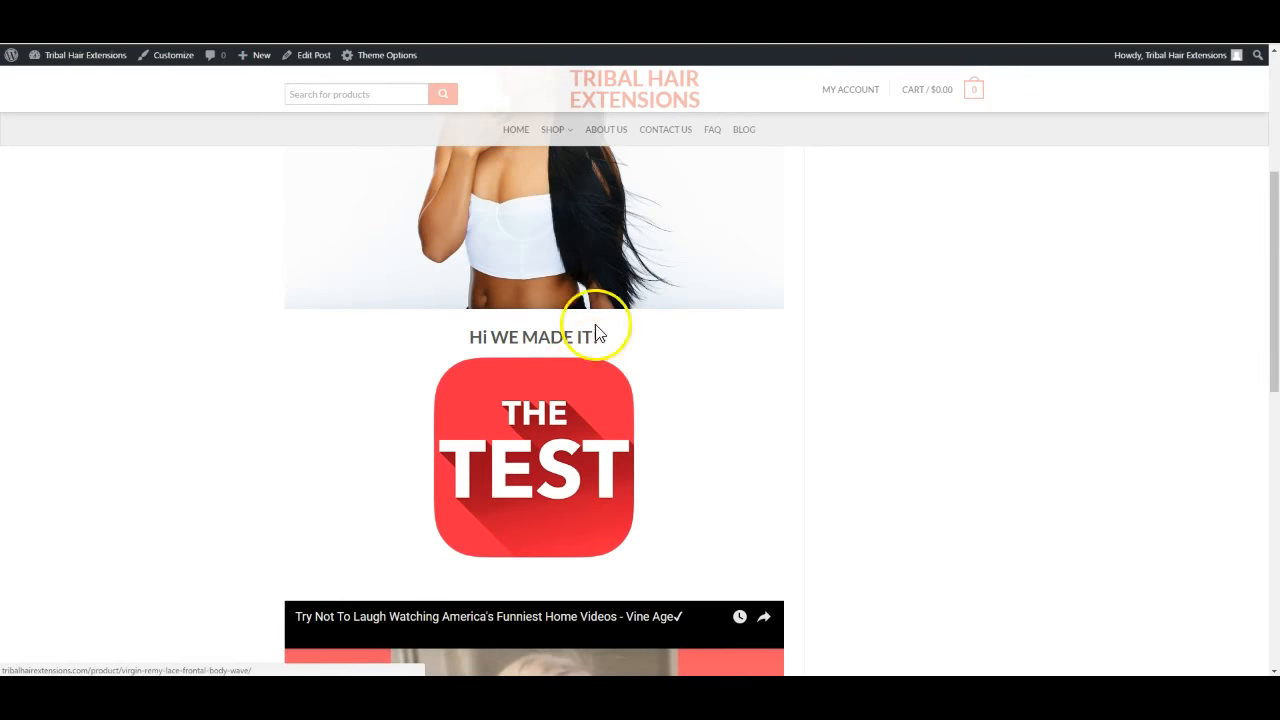
scroll(452, 442, down, 10)
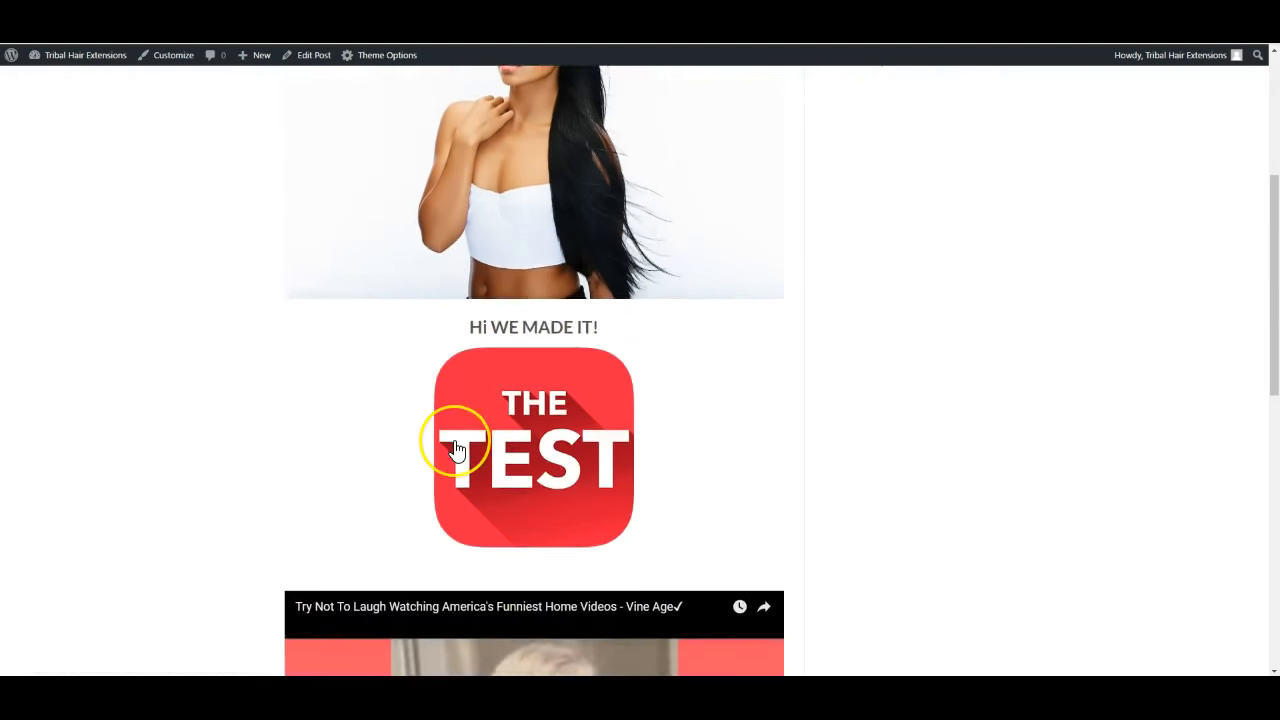
scroll(454, 448, down, 3)
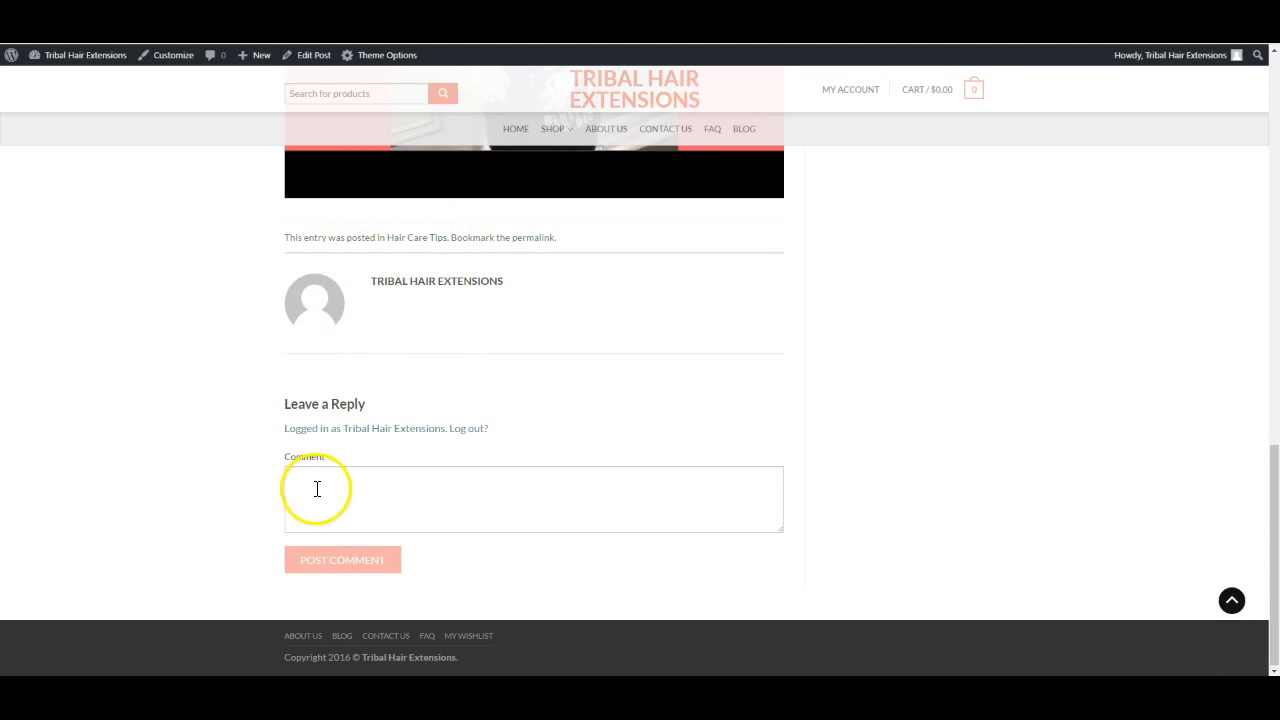
scroll(680, 357, up, 8)
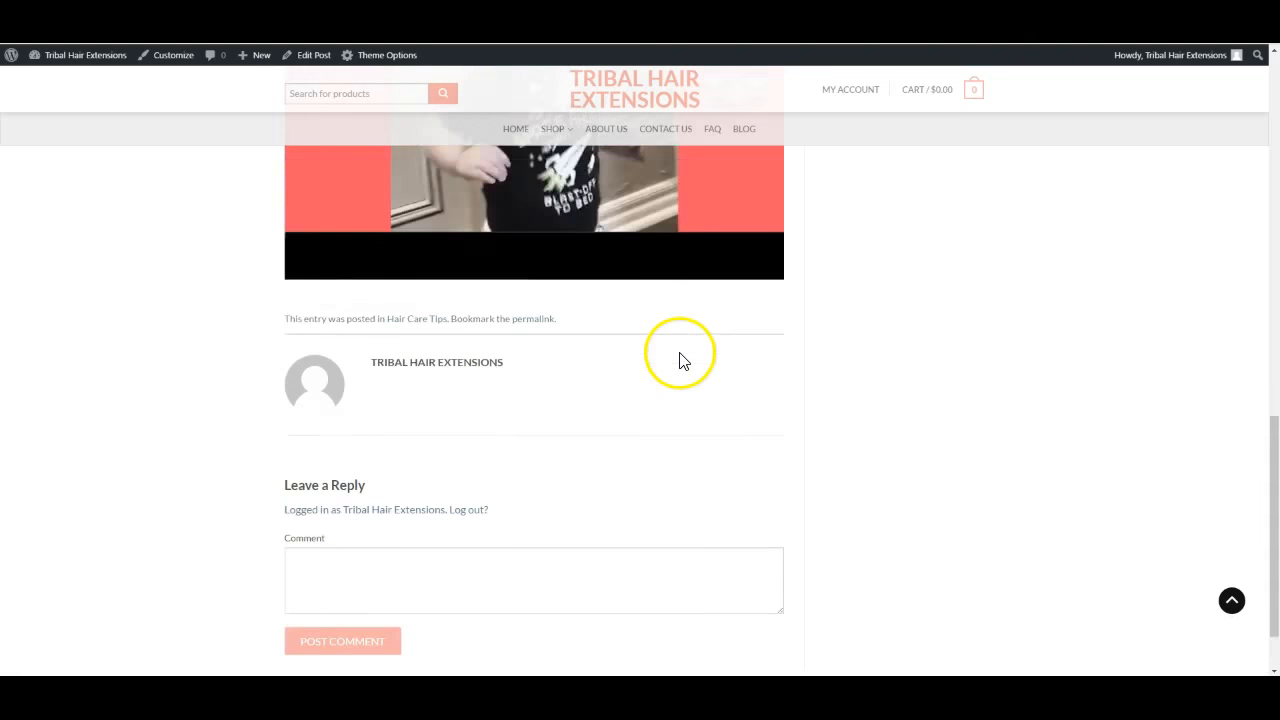
scroll(680, 361, up, 5)
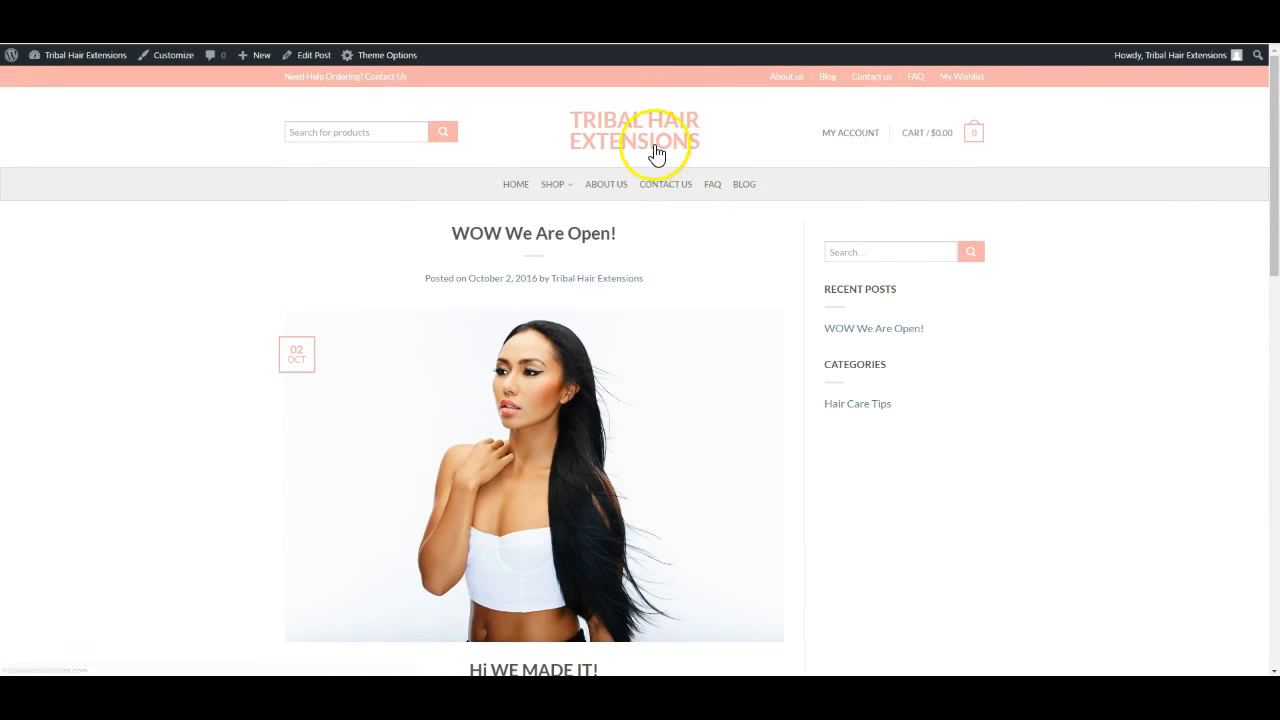
Browse the site's BLOG page, then return to the Edit Post tab
click(741, 186)
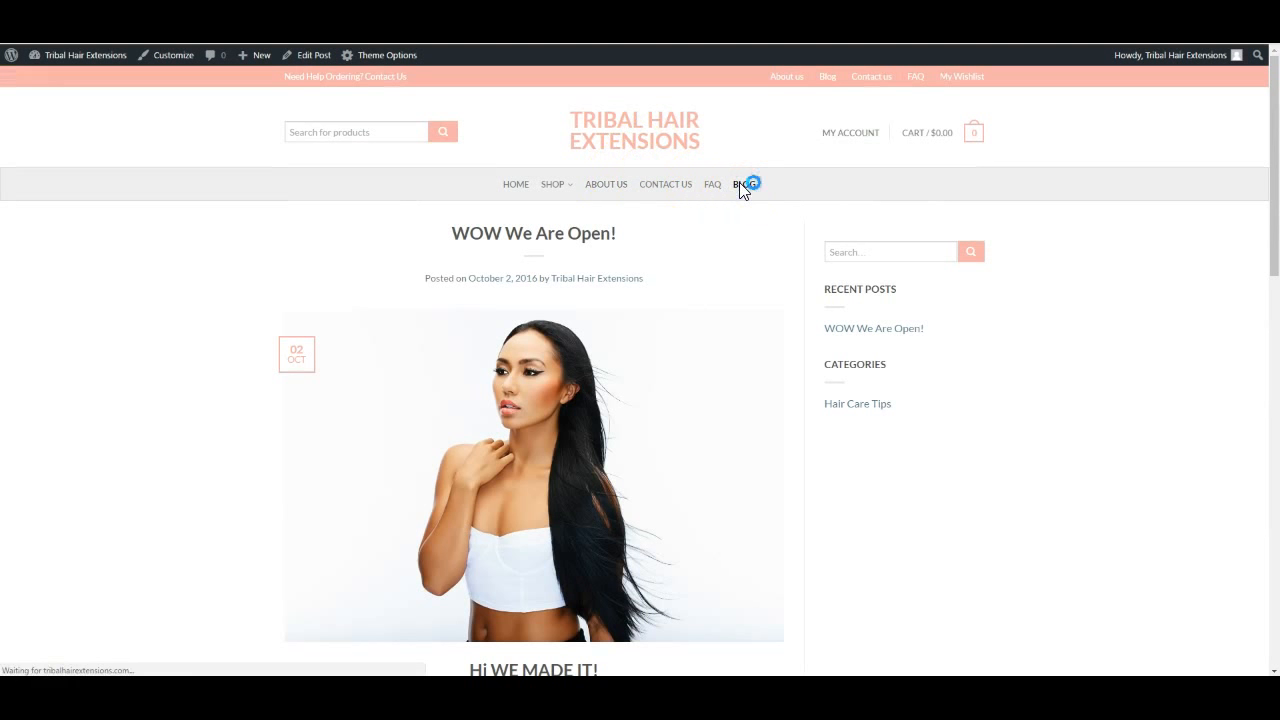
scroll(655, 366, down, 3)
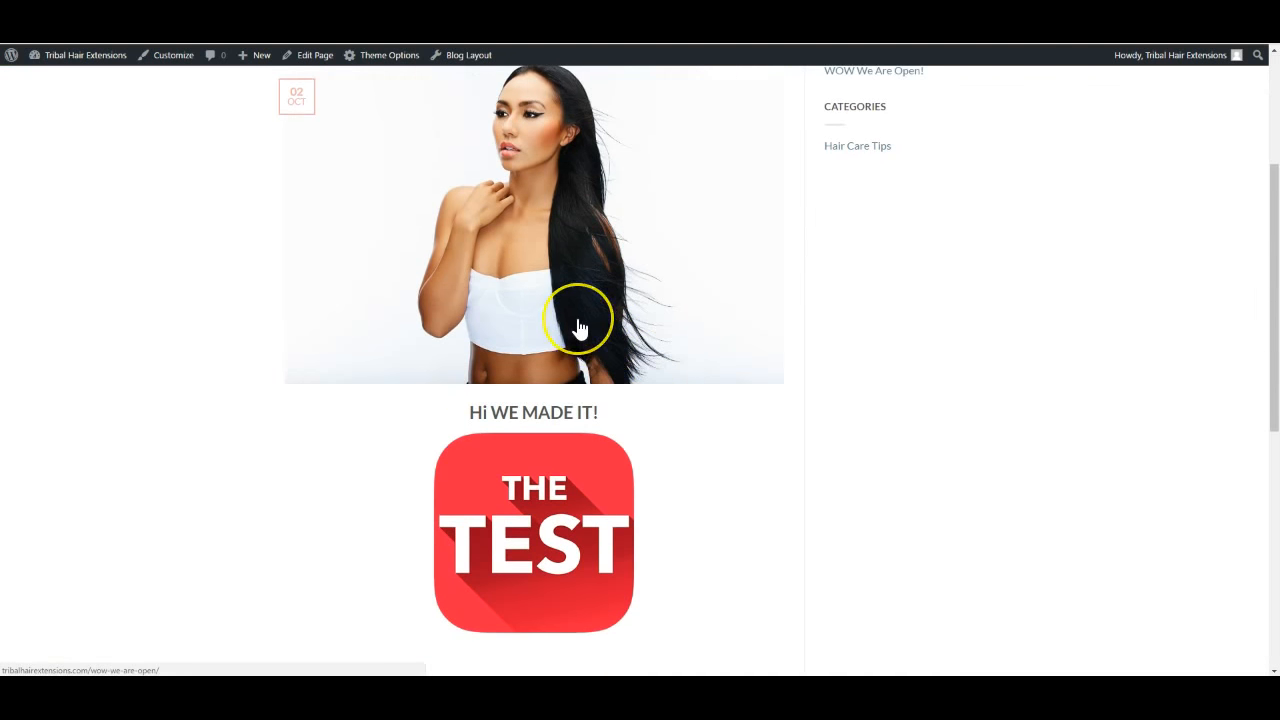
scroll(577, 327, down, 6)
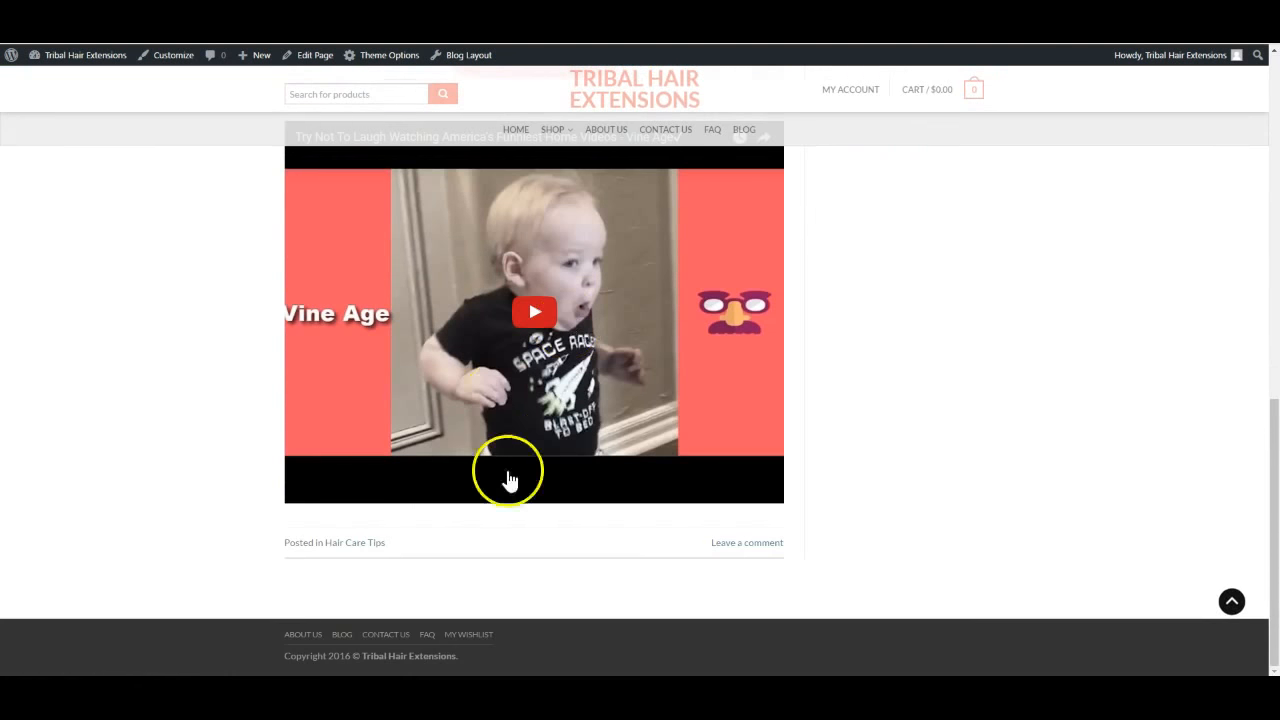
scroll(603, 449, up, 9)
scroll(606, 461, up, 1)
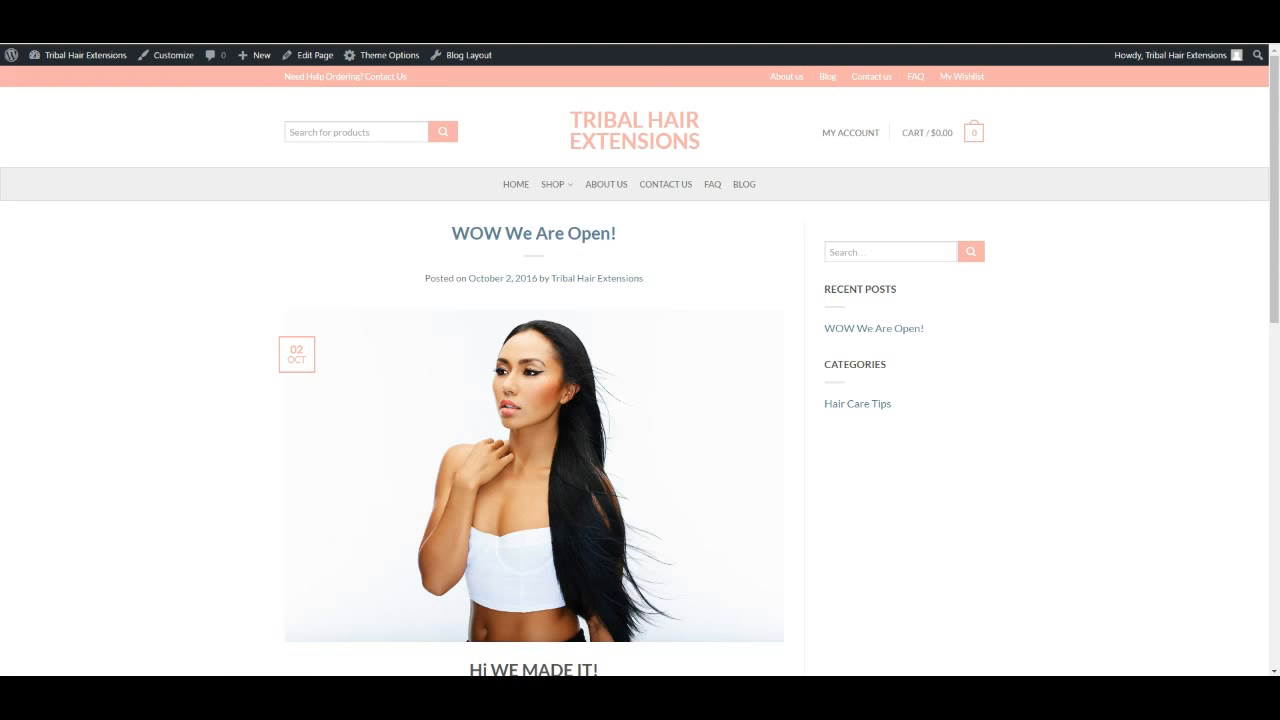
key(ctrl+shift+Tab)
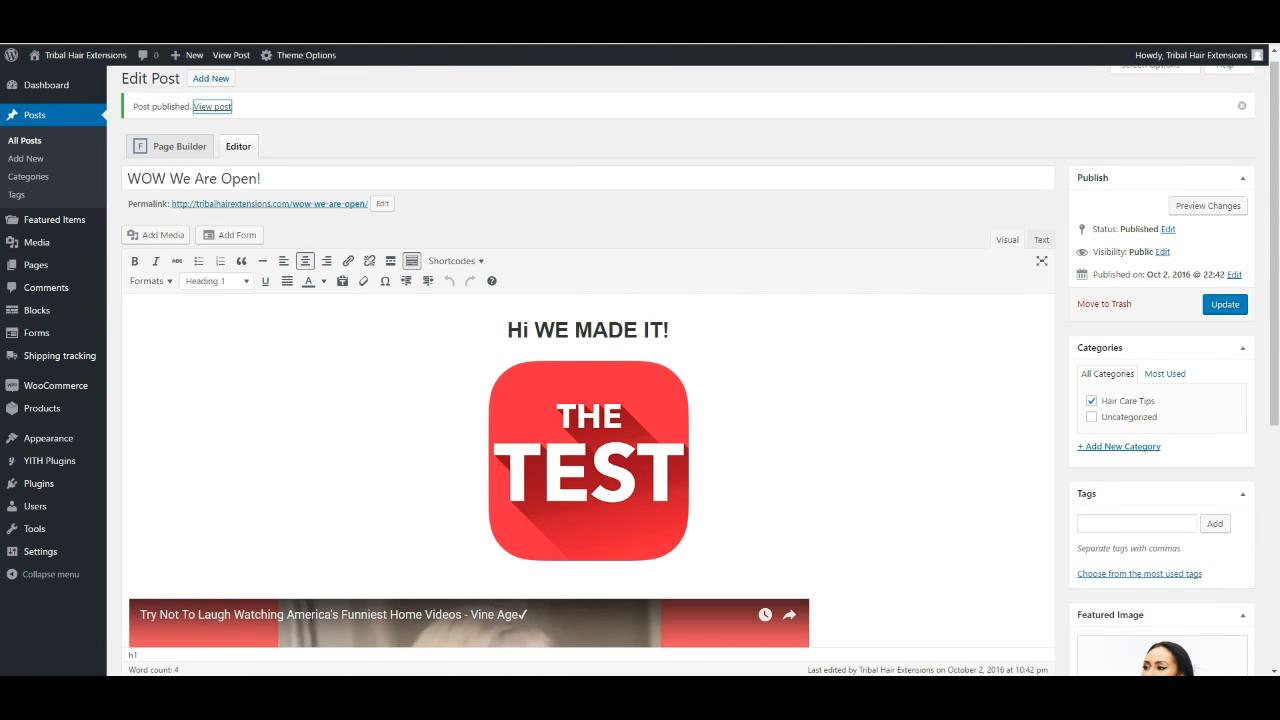
key(ctrl+Tab)
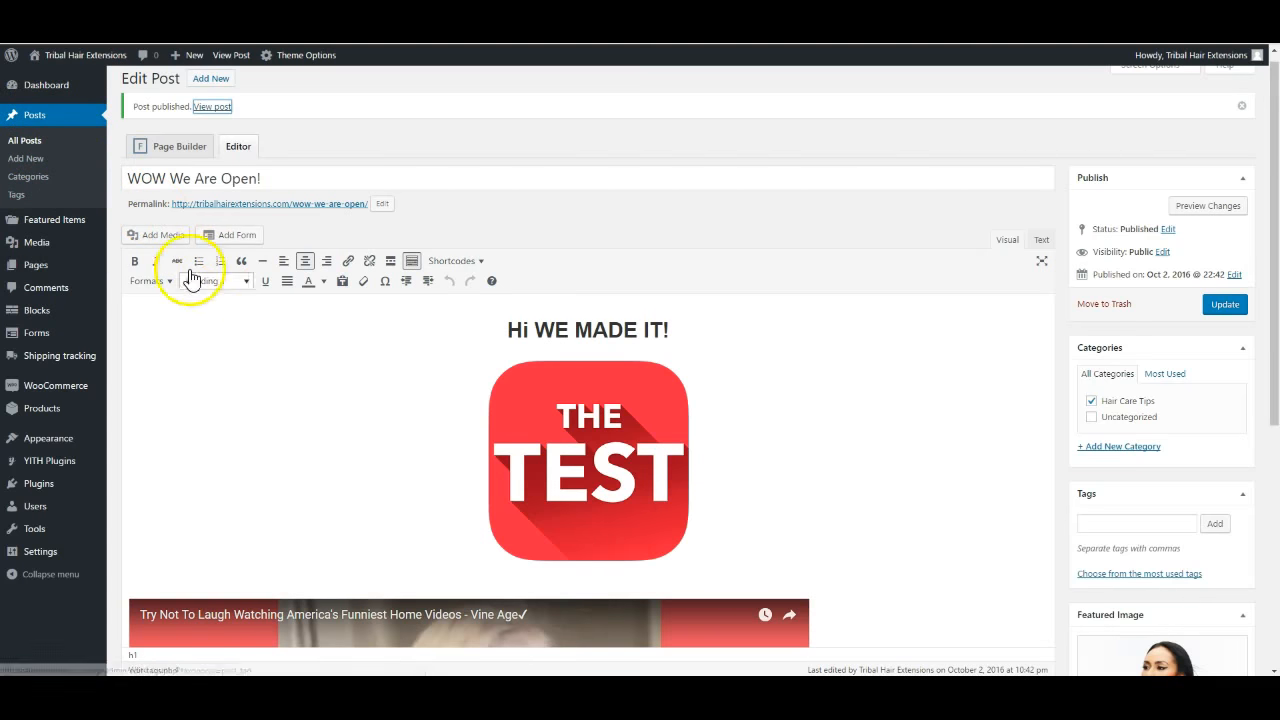
mouse_move(62, 228)
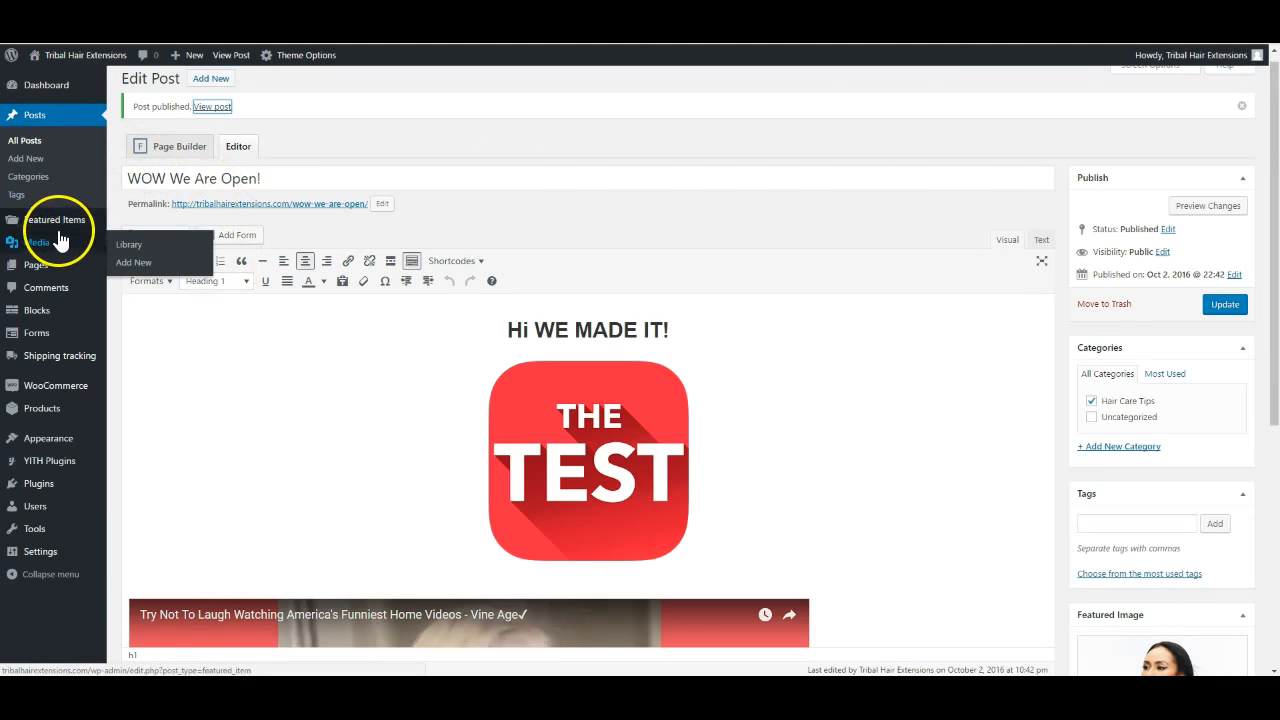
Show the Media Library's 24 uploaded items as a thumbnail grid
mouse_move(36, 252)
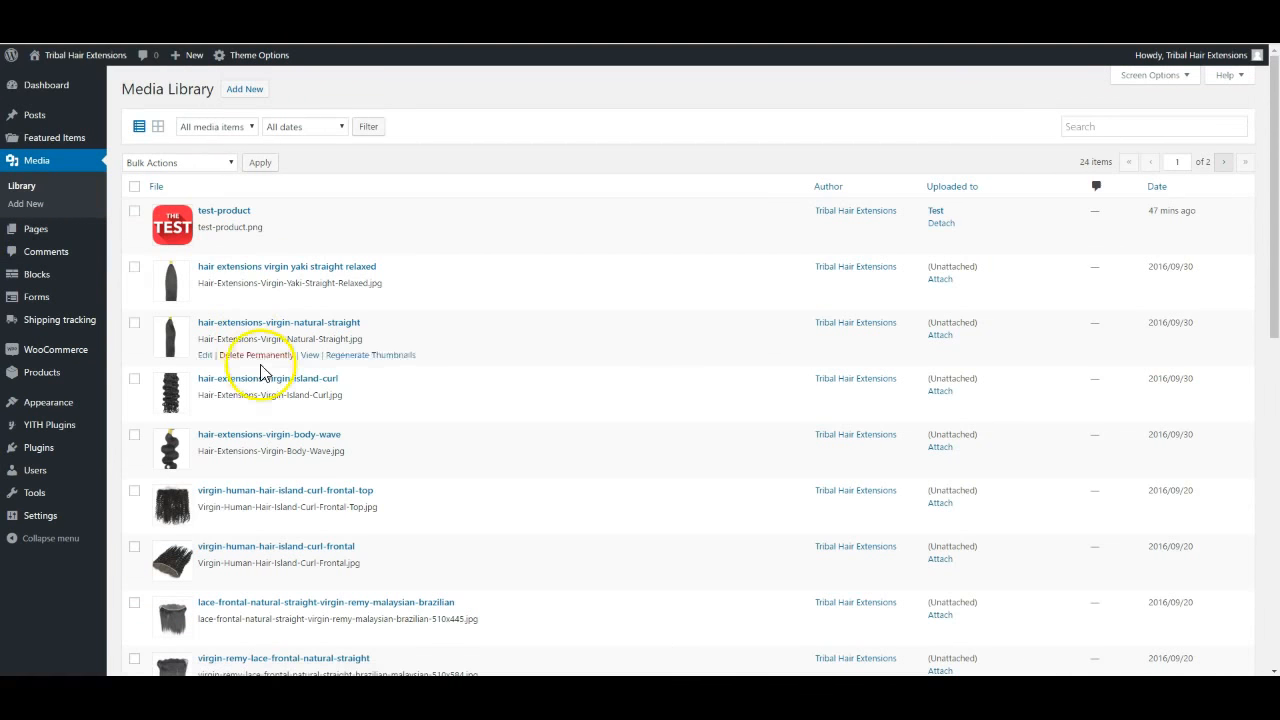
scroll(262, 392, down, 2)
scroll(262, 392, up, 2)
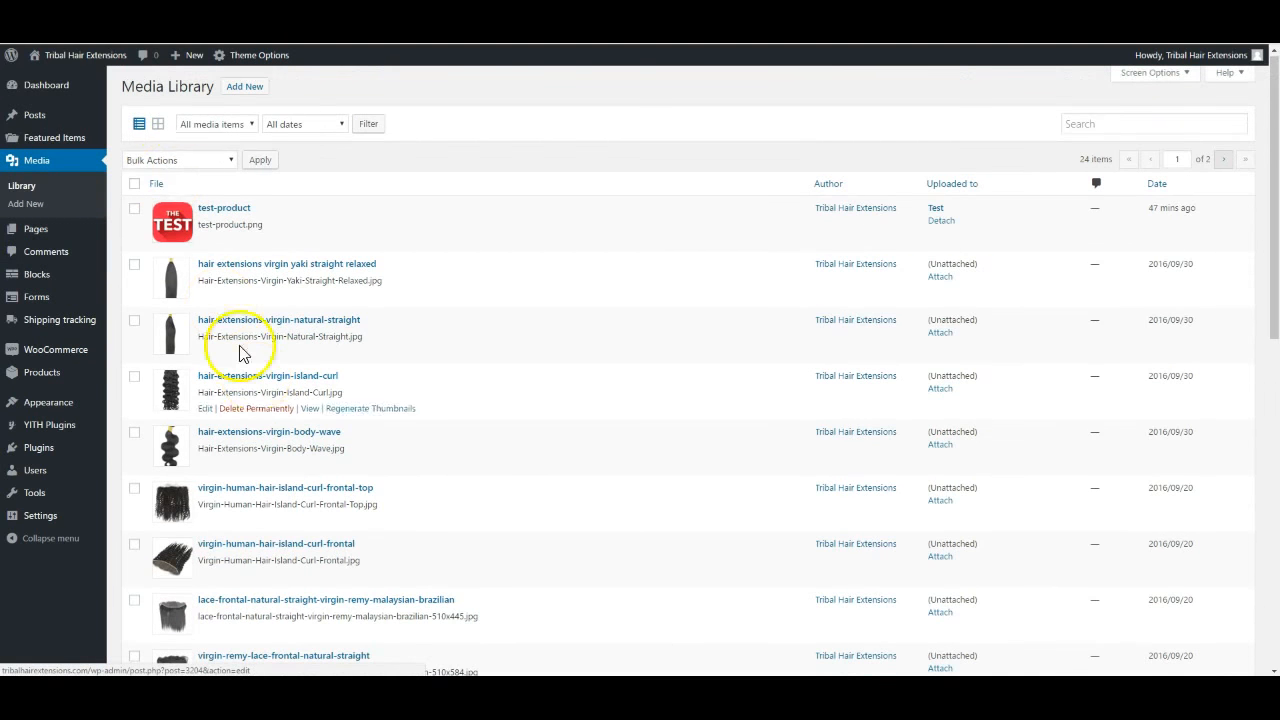
click(157, 126)
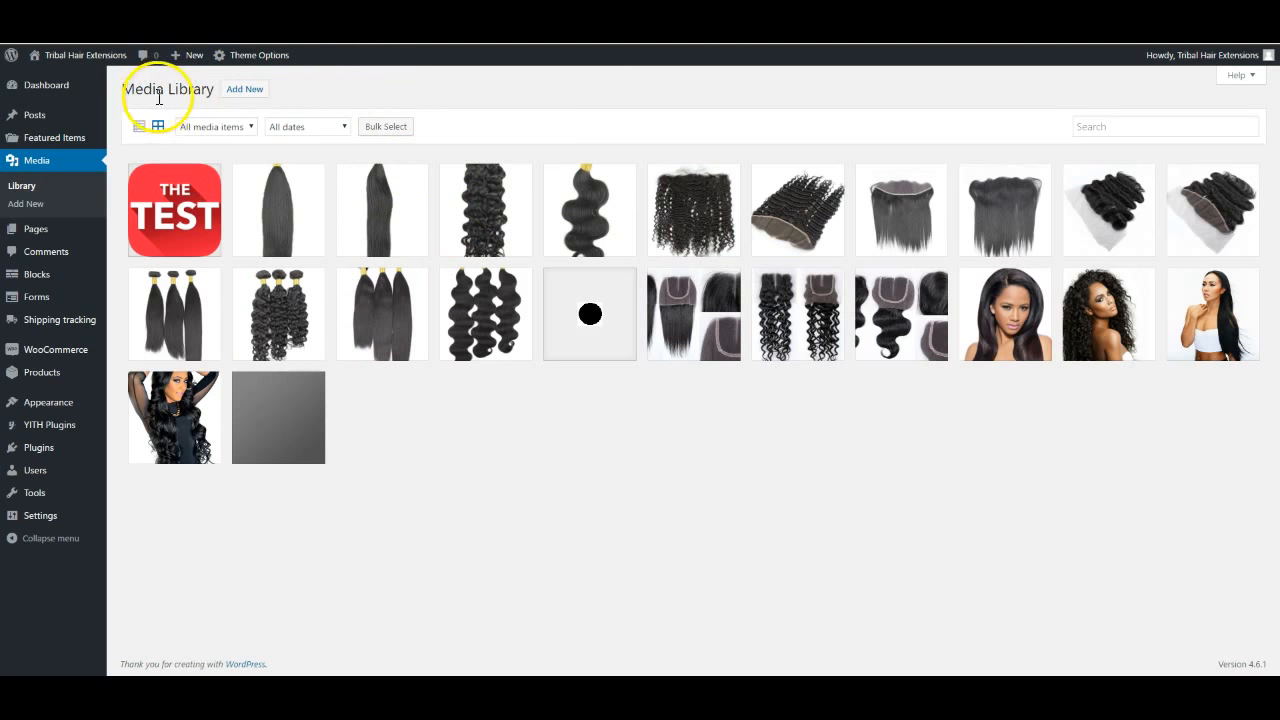
Open the Add New upload area, then check the curly-haired model photo's title and close its details
click(238, 93)
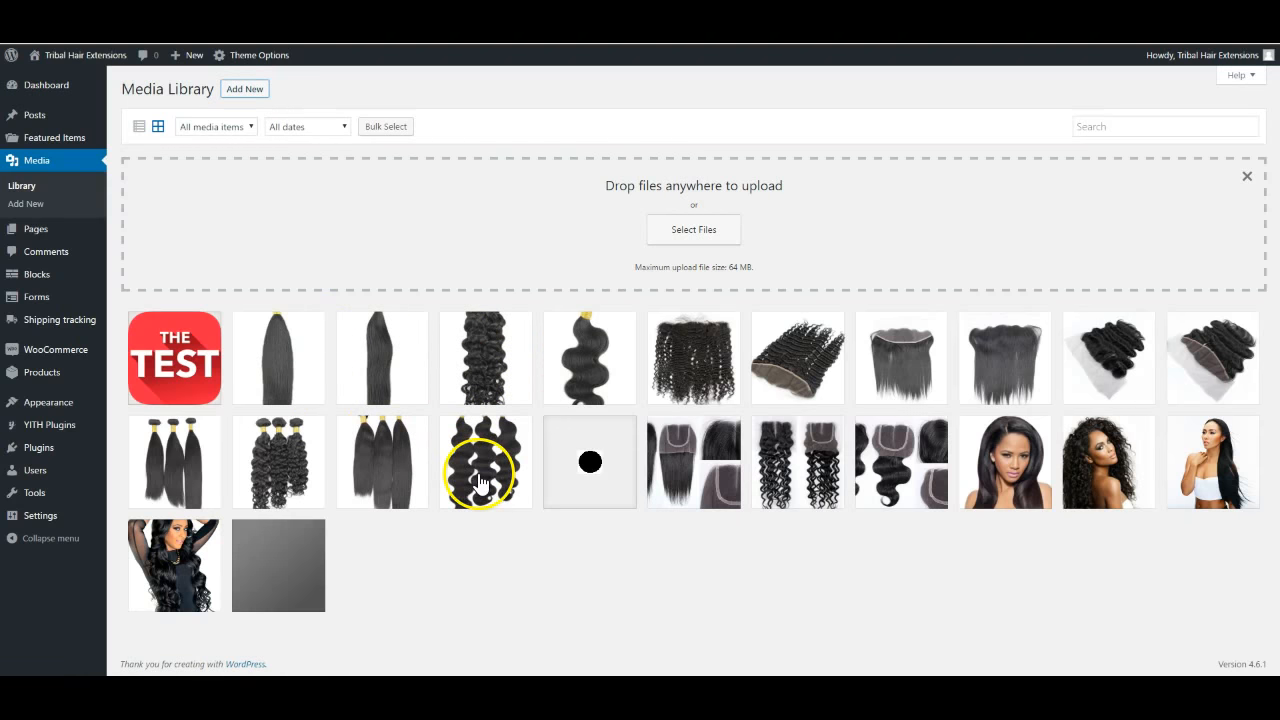
click(185, 562)
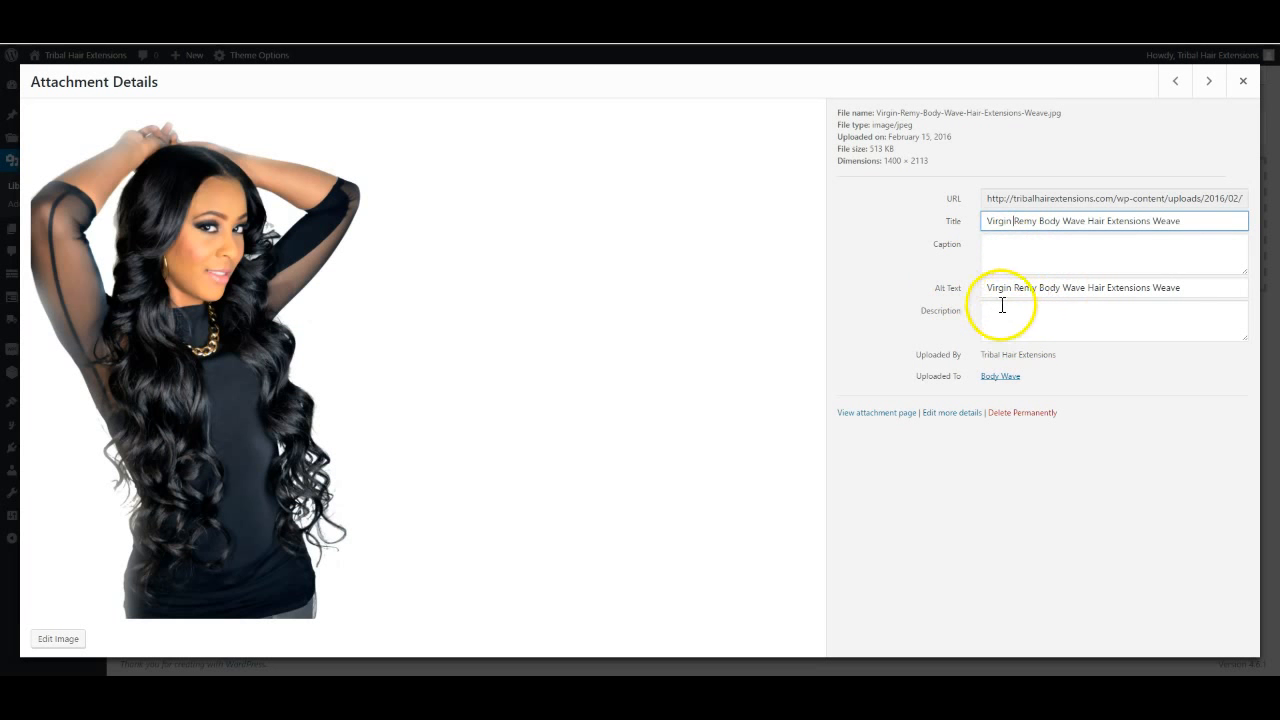
click(1013, 221)
click(1243, 81)
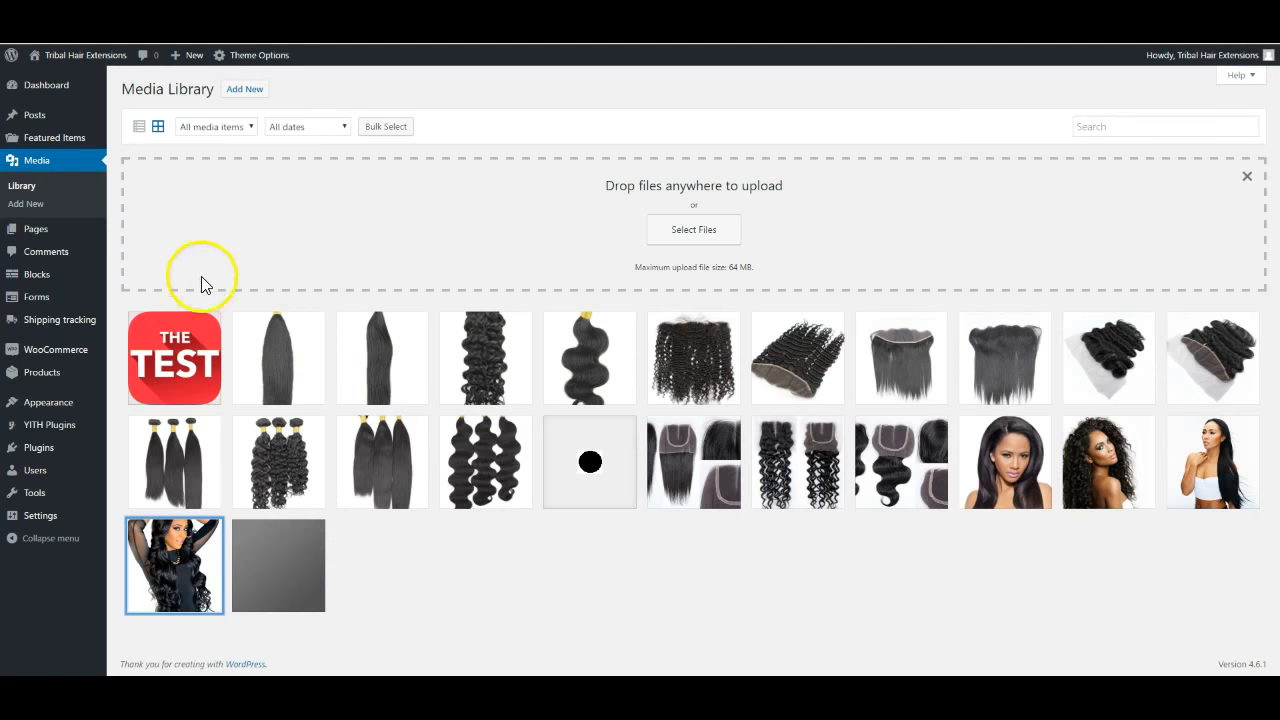
Switch to Gmail and open the '[Tribal Hair Extensions] New customer order' email
mouse_move(36, 232)
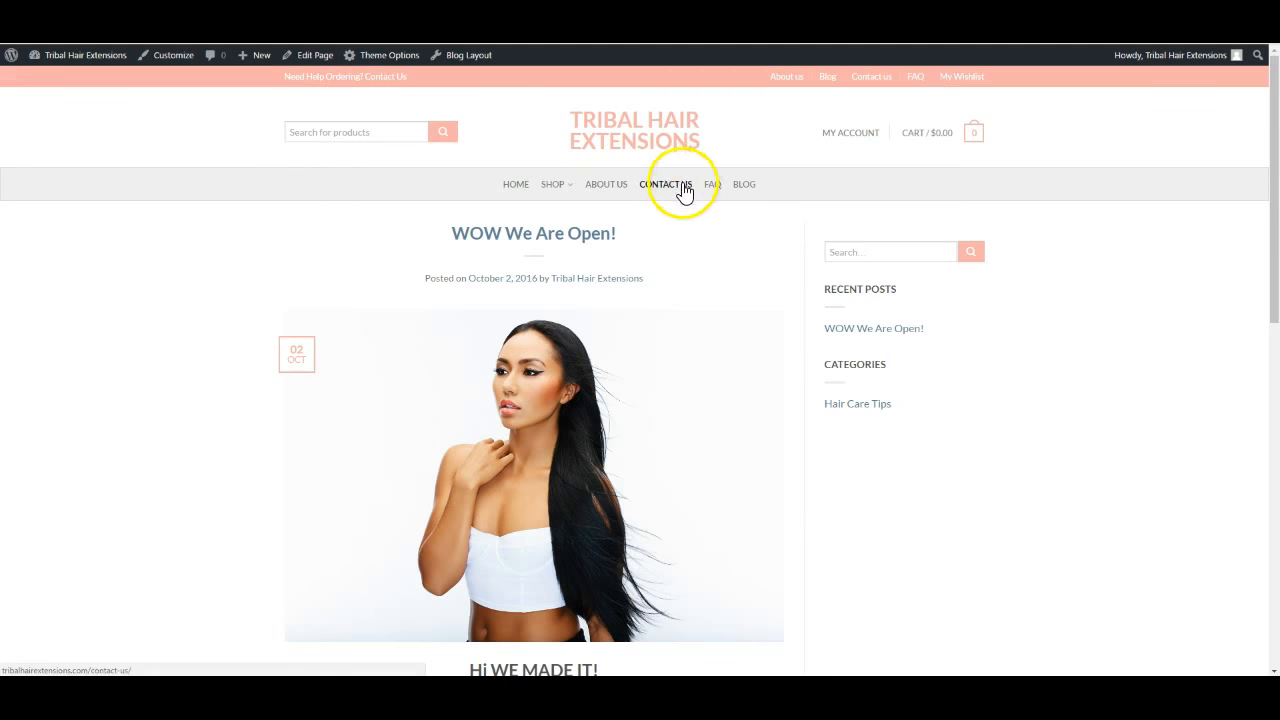
mouse_move(552, 187)
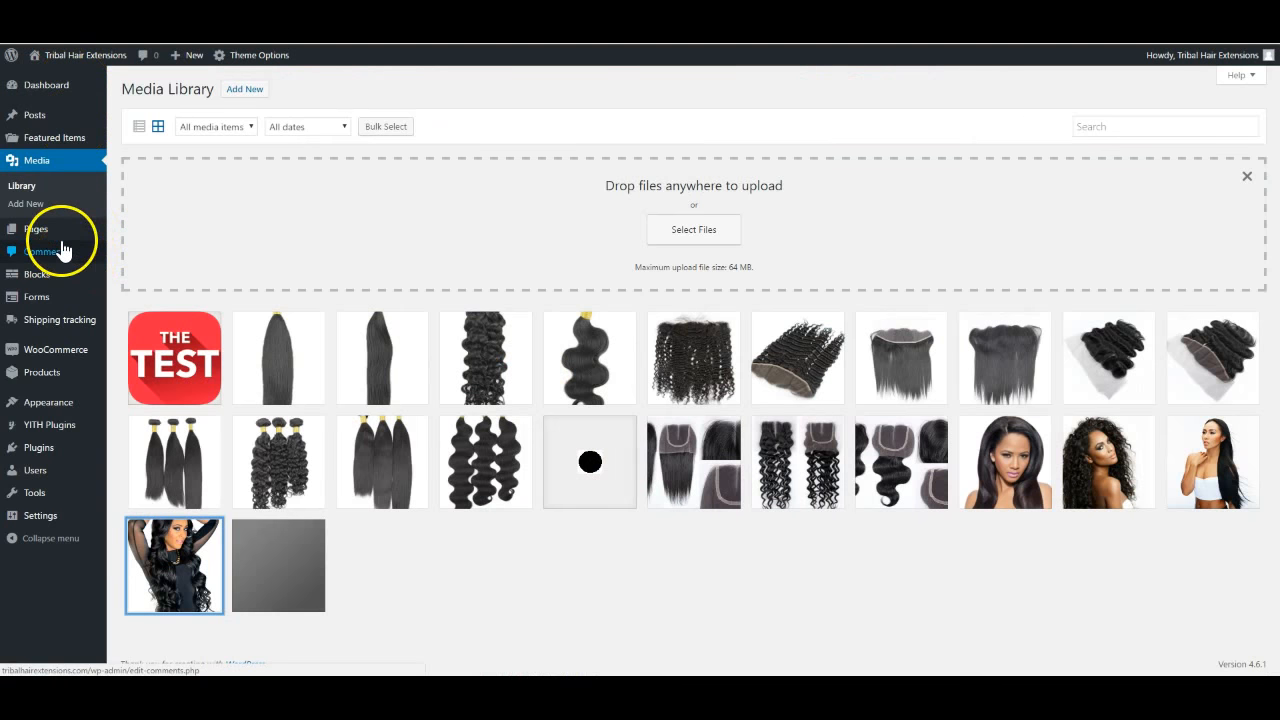
mouse_move(50, 237)
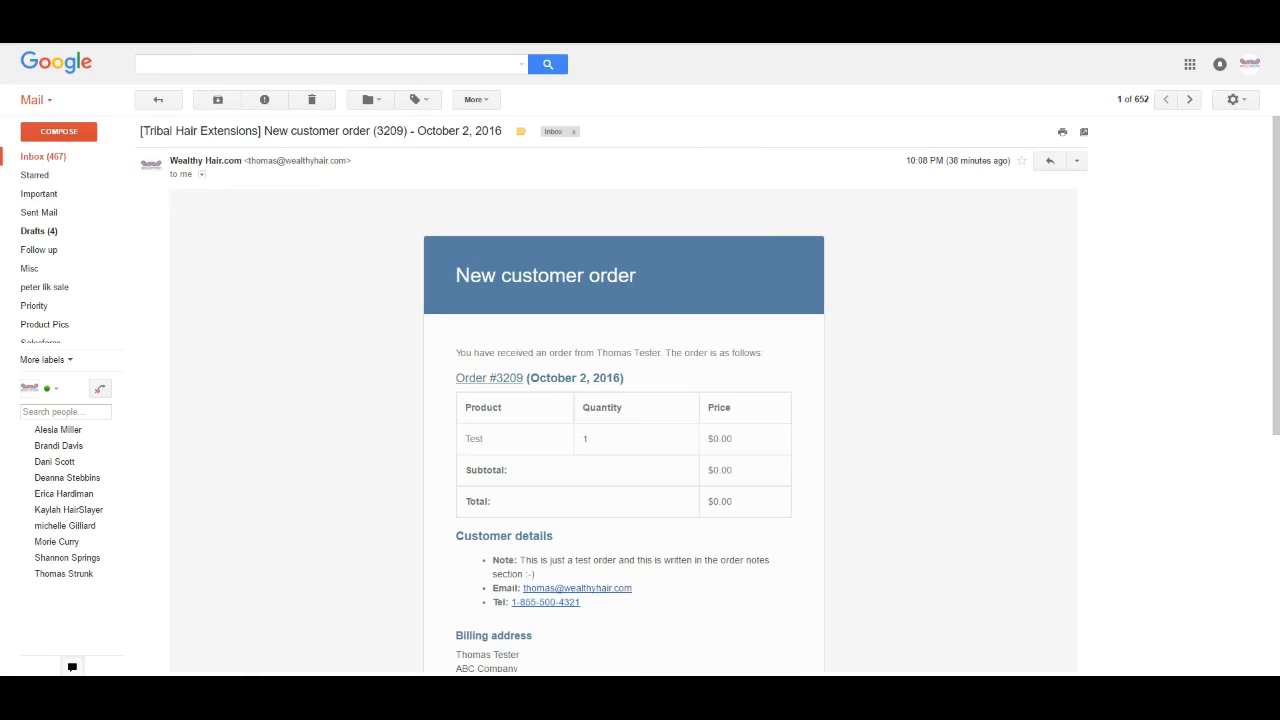
scroll(386, 391, down, 2)
scroll(370, 378, up, 2)
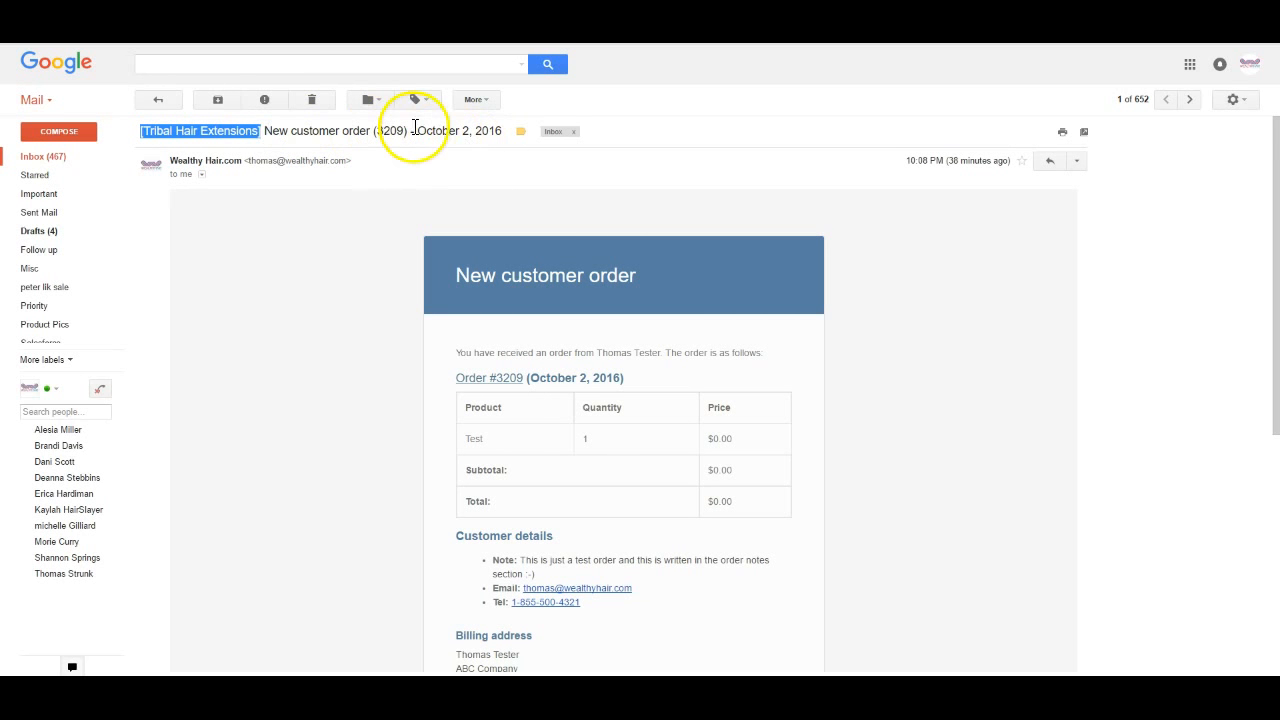
scroll(336, 377, down, 2)
scroll(337, 374, up, 1)
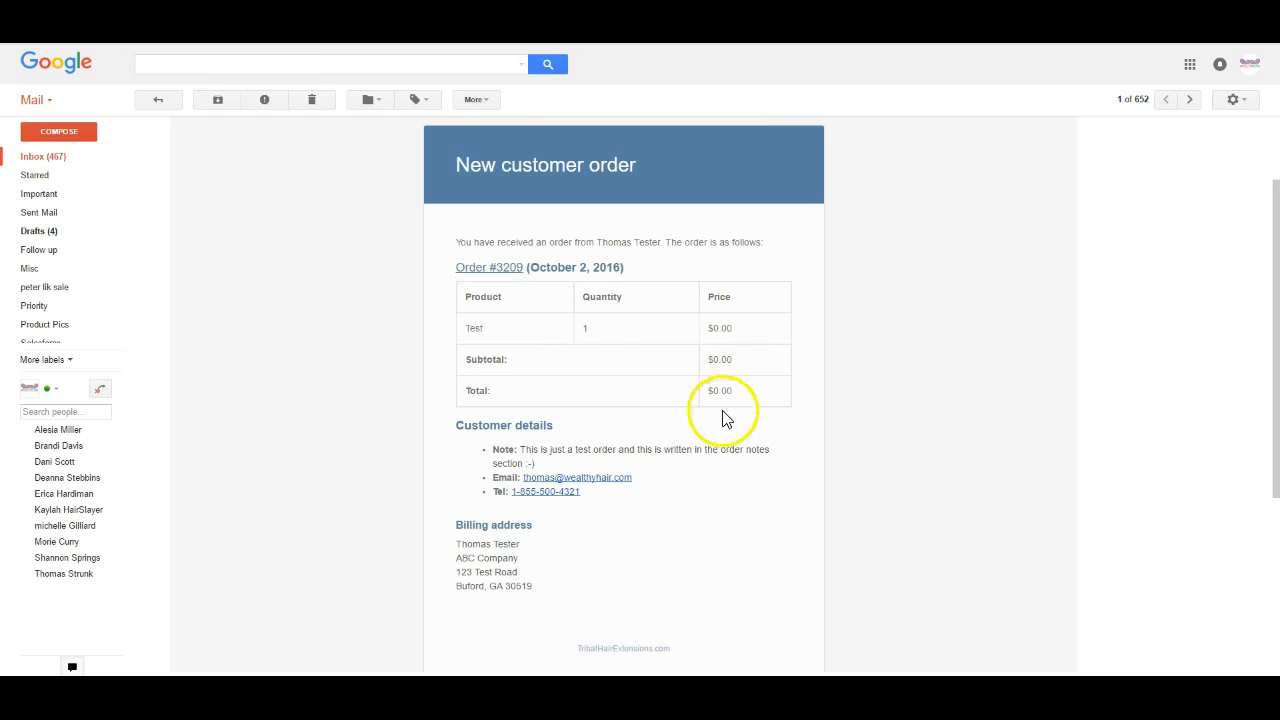
scroll(655, 470, down, 1)
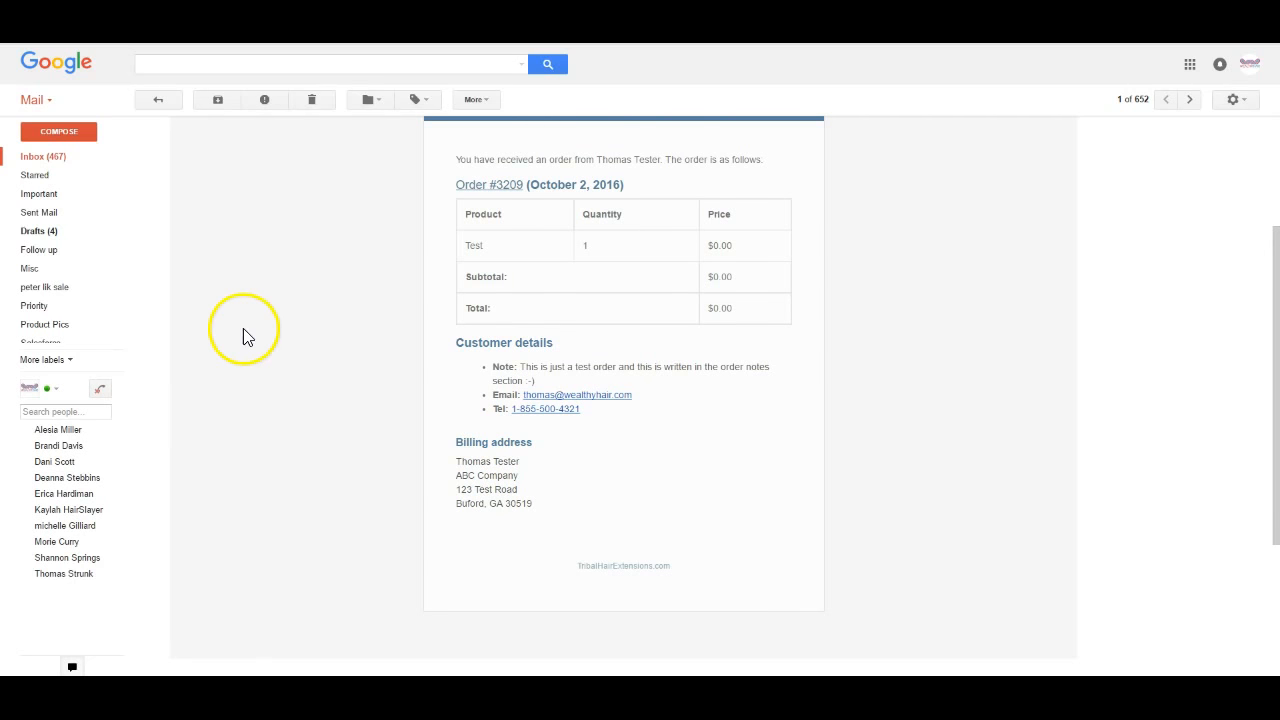
scroll(250, 350, up, 1)
scroll(254, 363, down, 1)
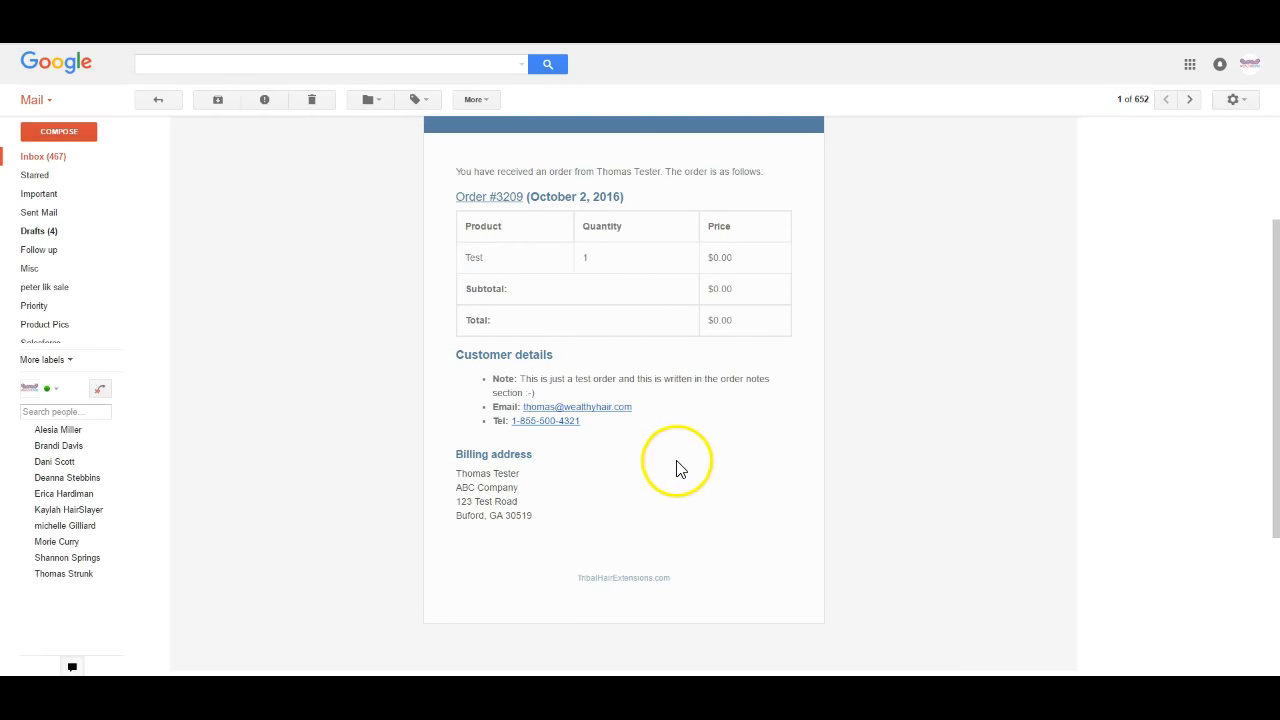
scroll(272, 508, up, 3)
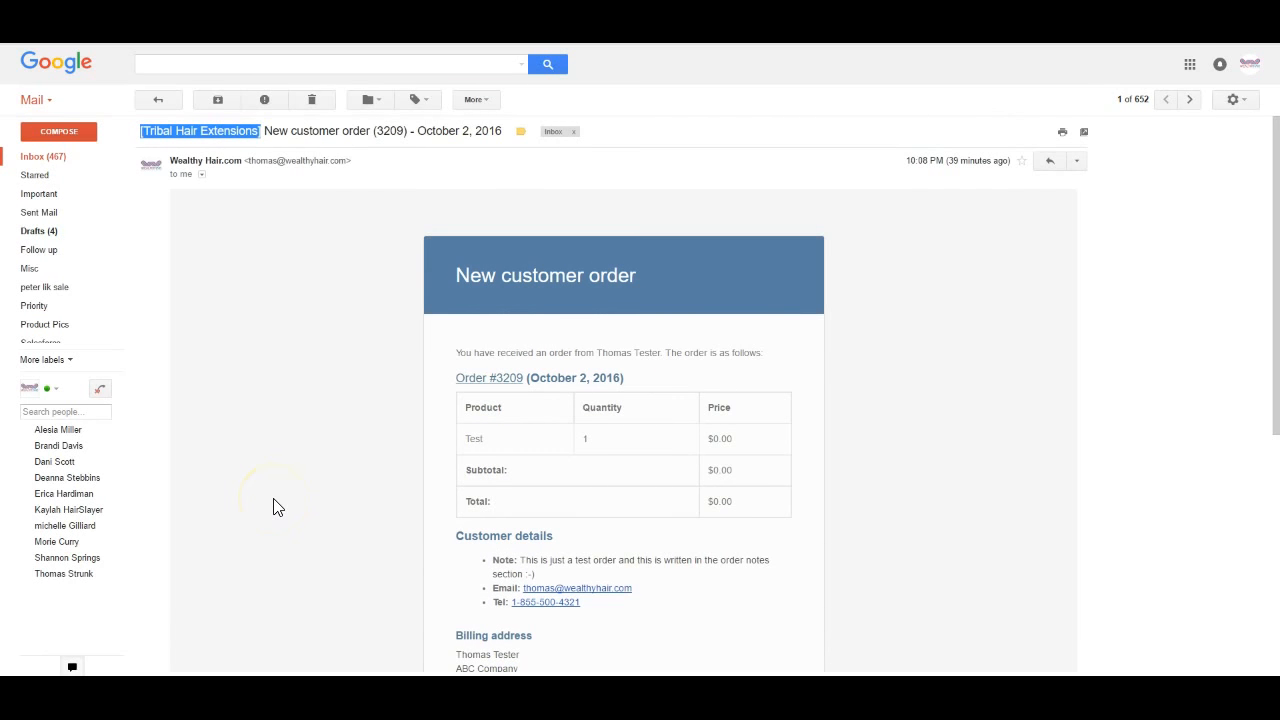
scroll(278, 507, down, 1)
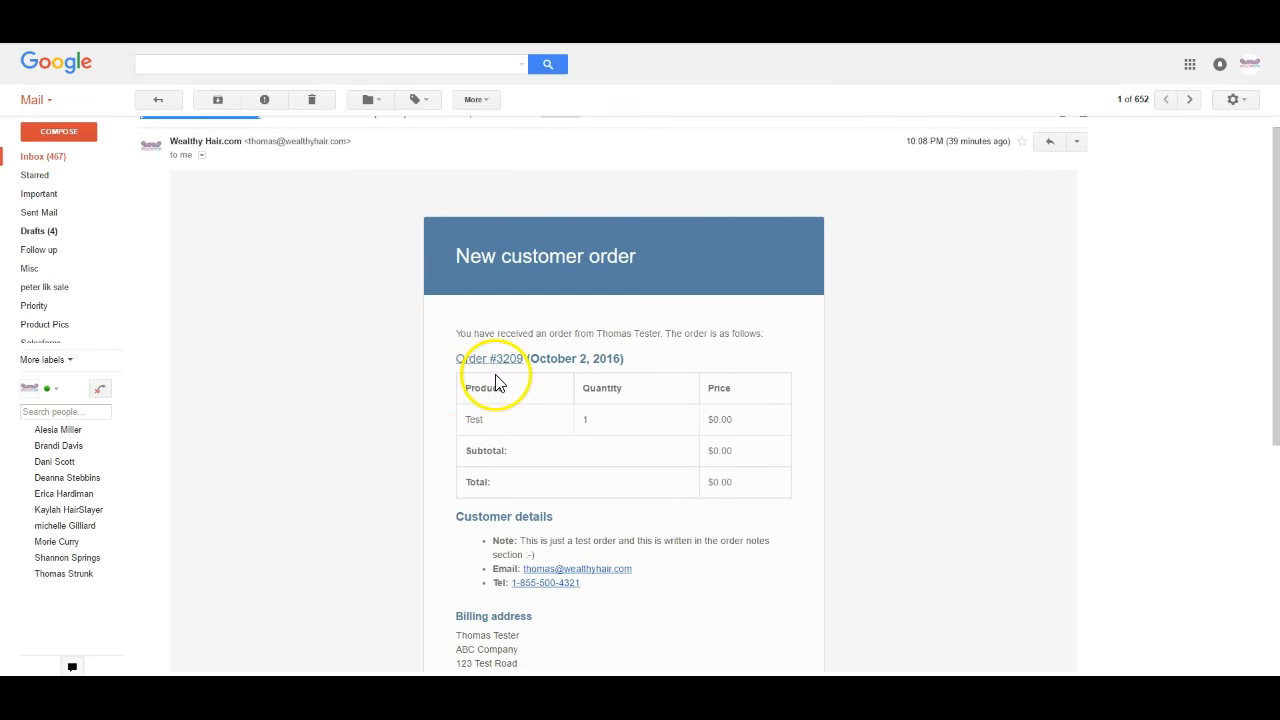
scroll(496, 383, down, 2)
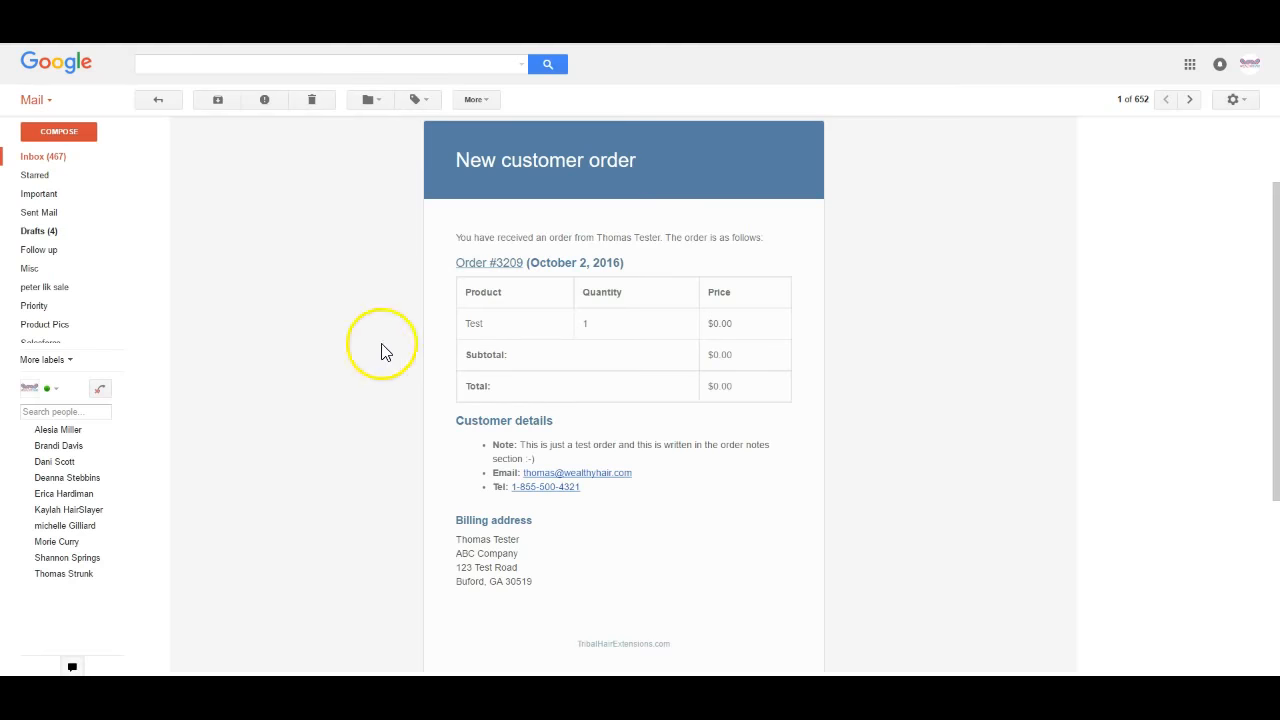
scroll(343, 306, up, 2)
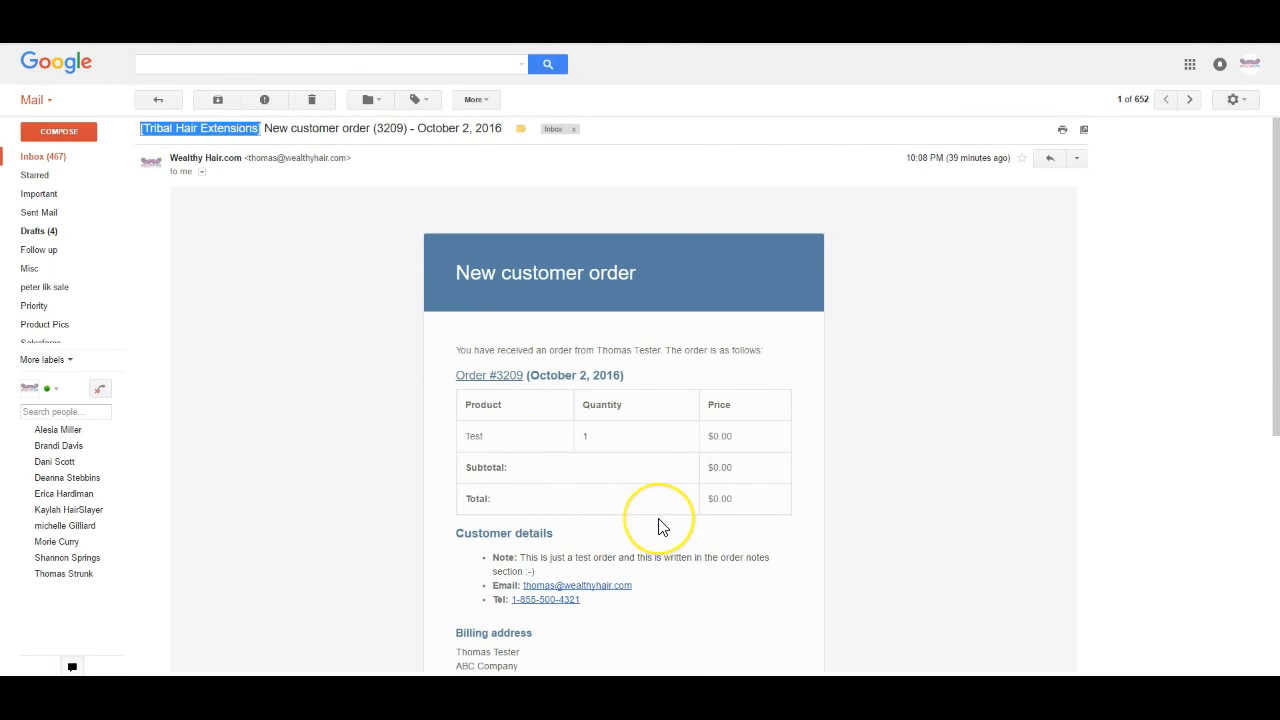
scroll(658, 524, down, 1)
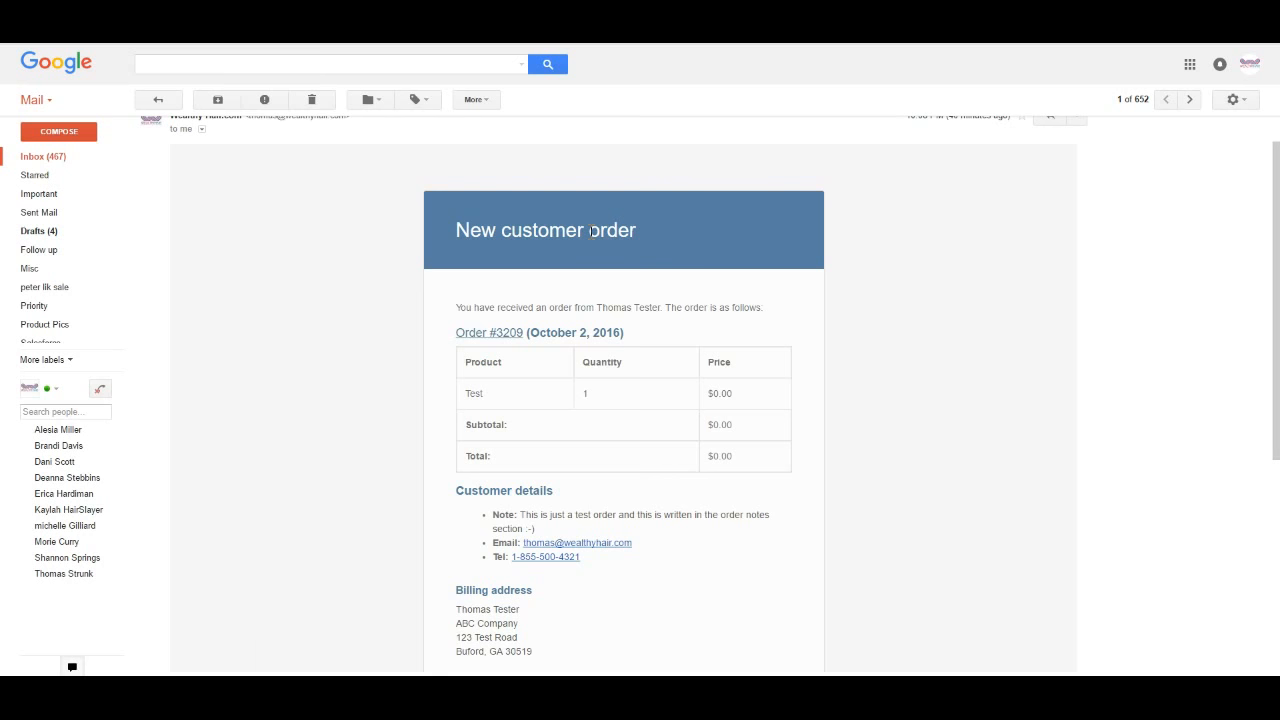
scroll(591, 232, down, 2)
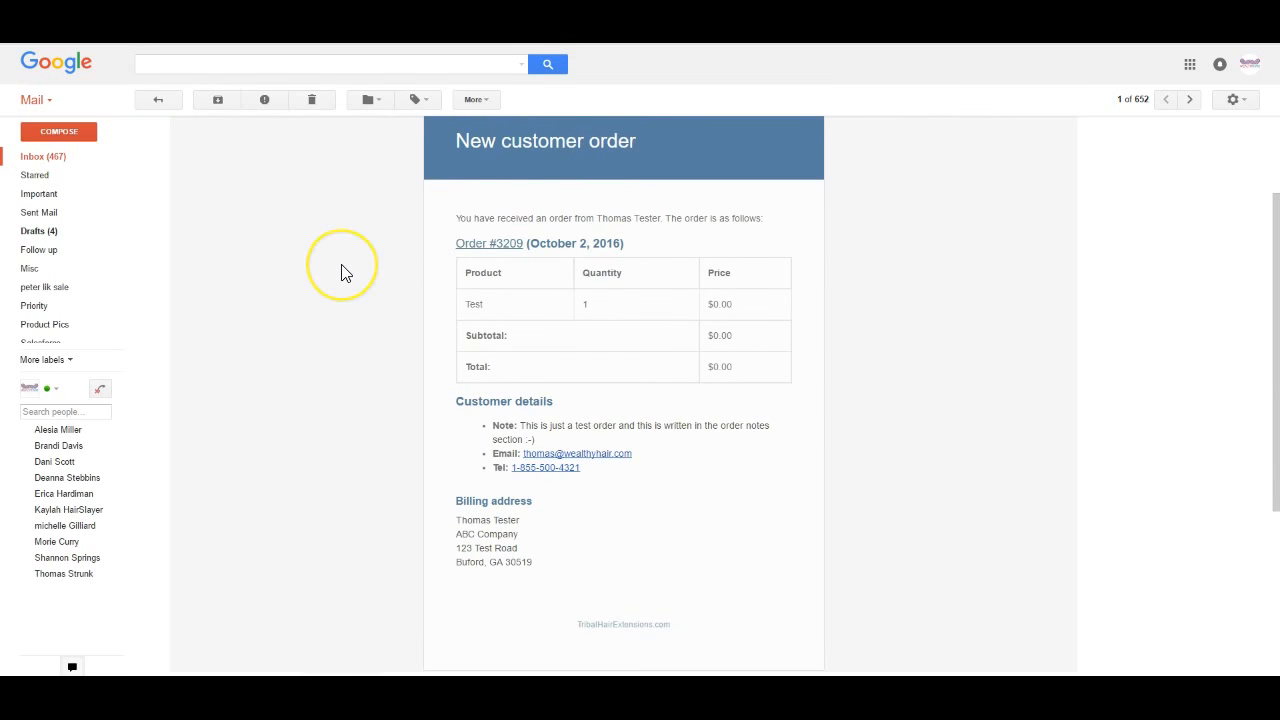
scroll(341, 270, up, 3)
scroll(355, 275, down, 2)
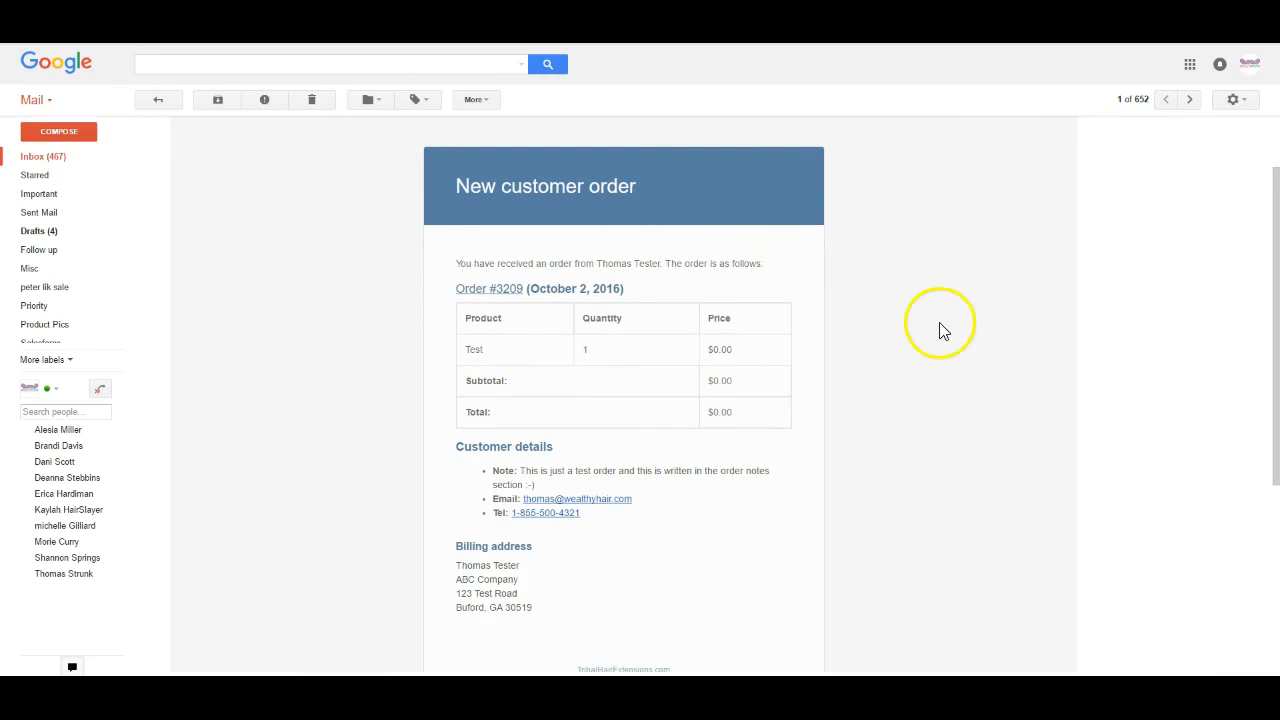
scroll(960, 332, up, 2)
Check the order email's reply options and scroll through it before returning to WordPress
click(1079, 162)
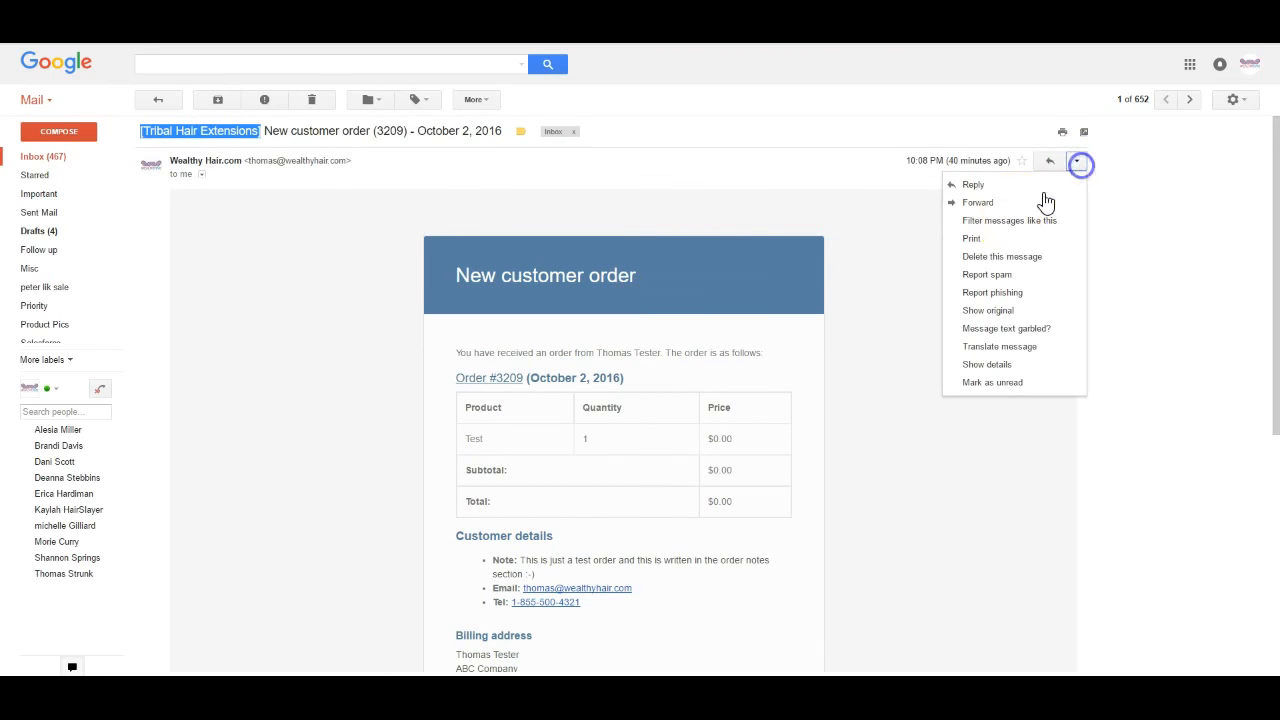
click(988, 208)
click(909, 240)
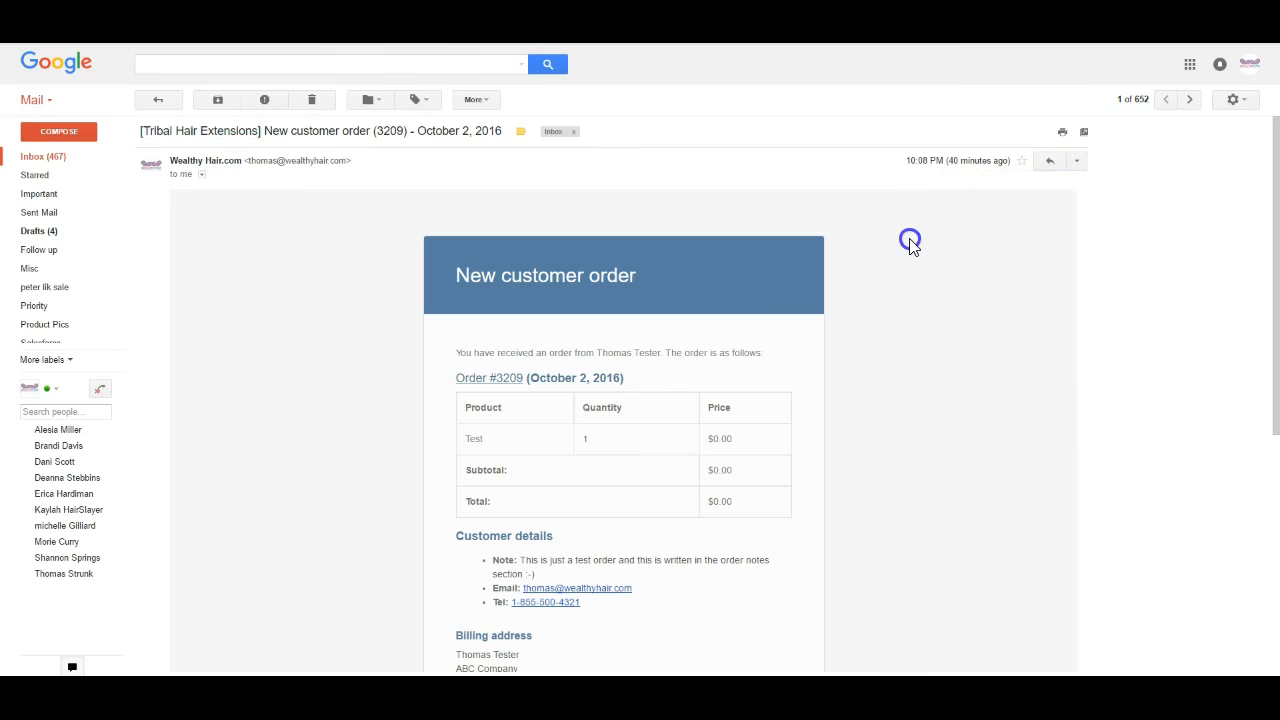
scroll(336, 341, down, 3)
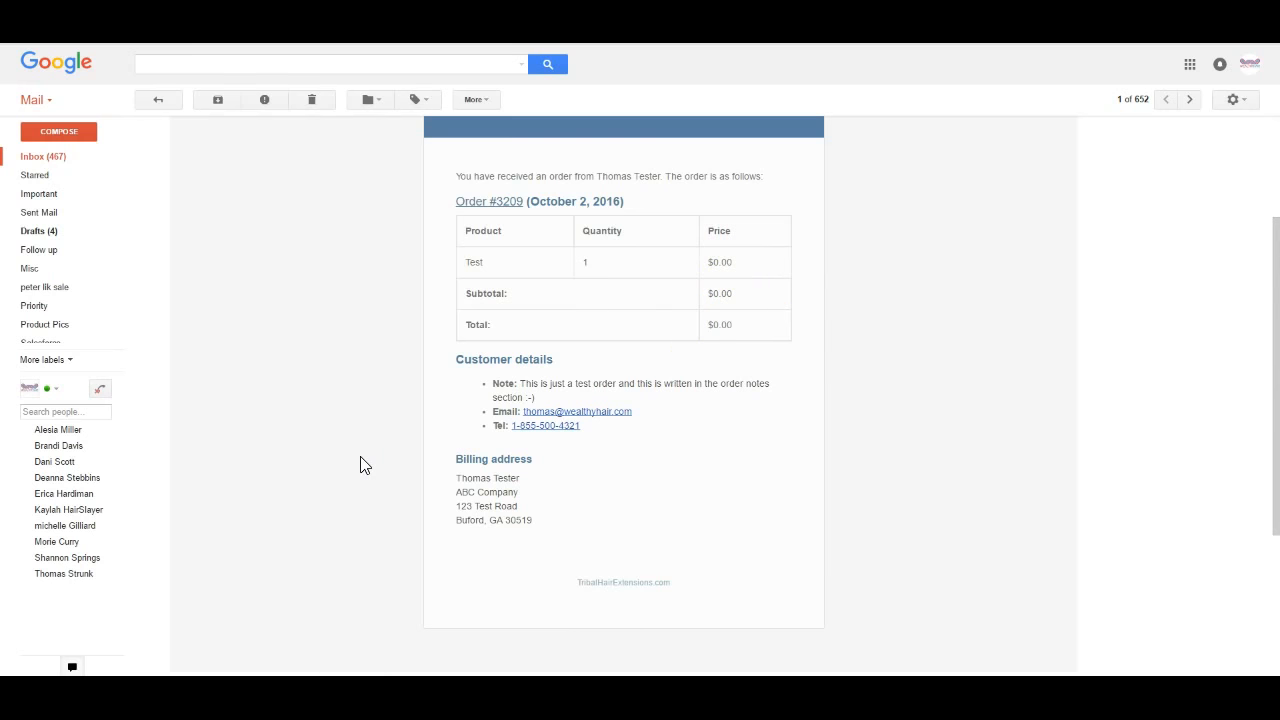
scroll(363, 465, up, 3)
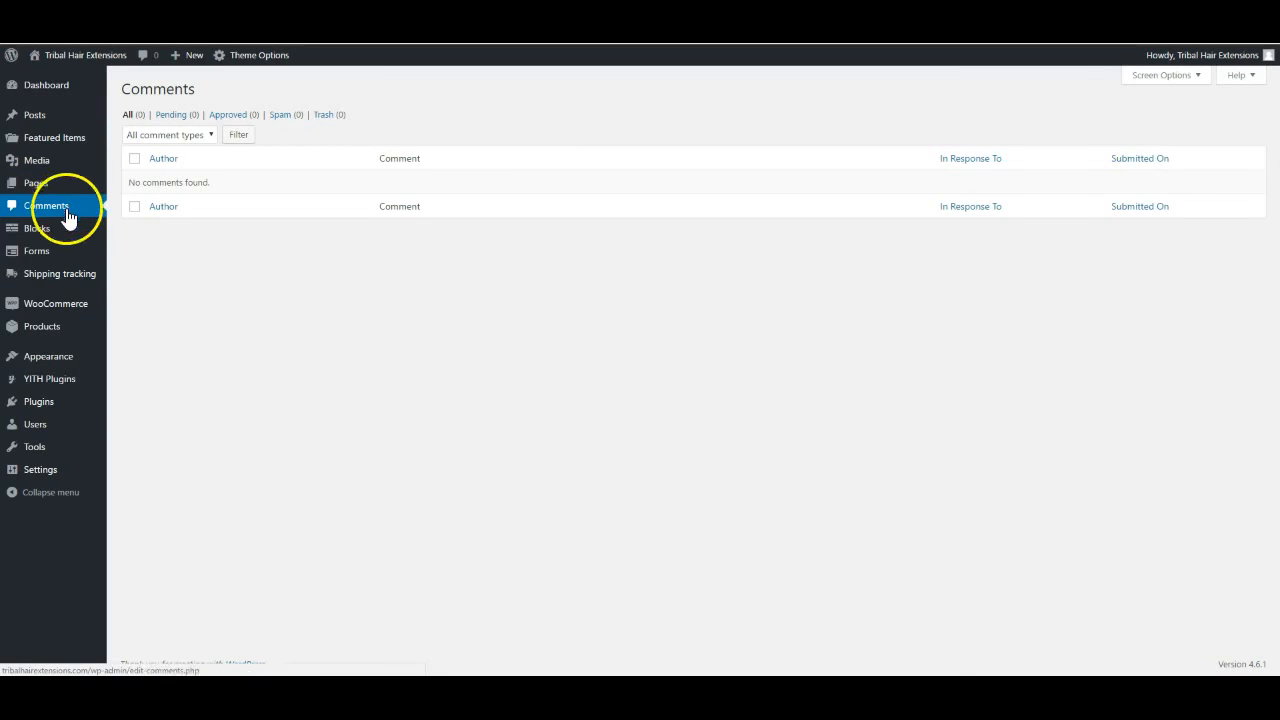
mouse_move(60, 307)
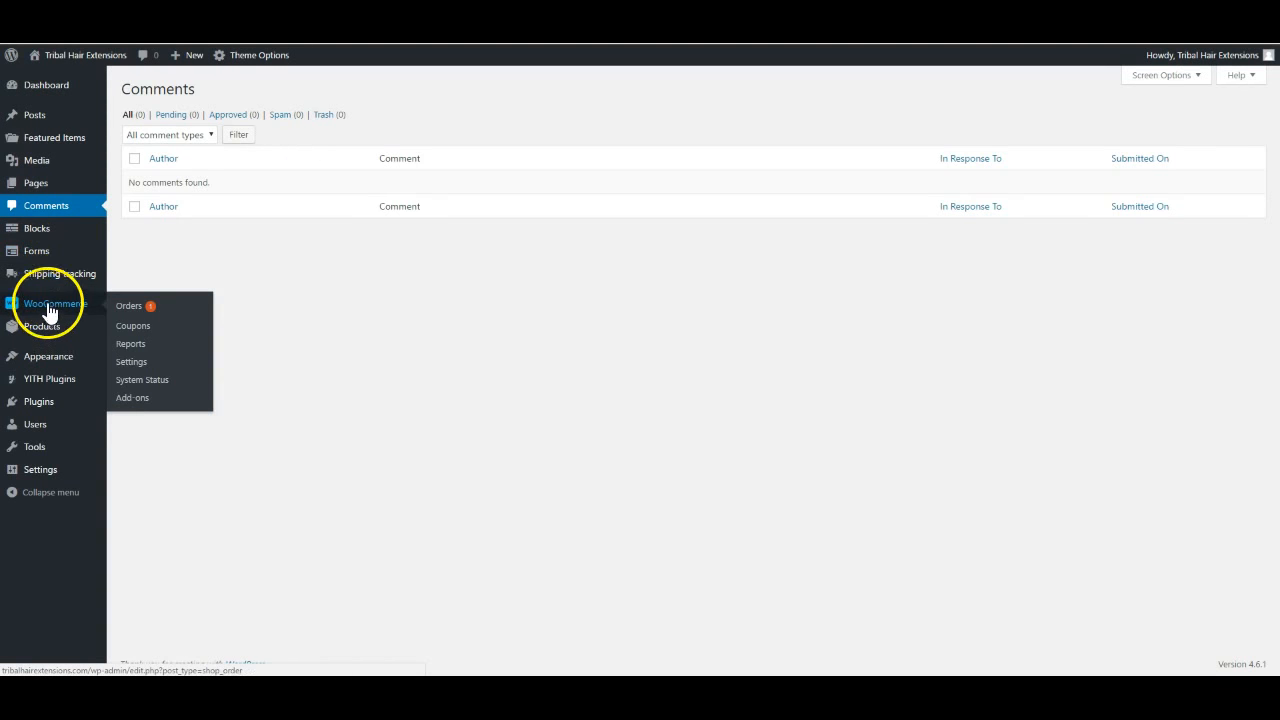
mouse_move(63, 278)
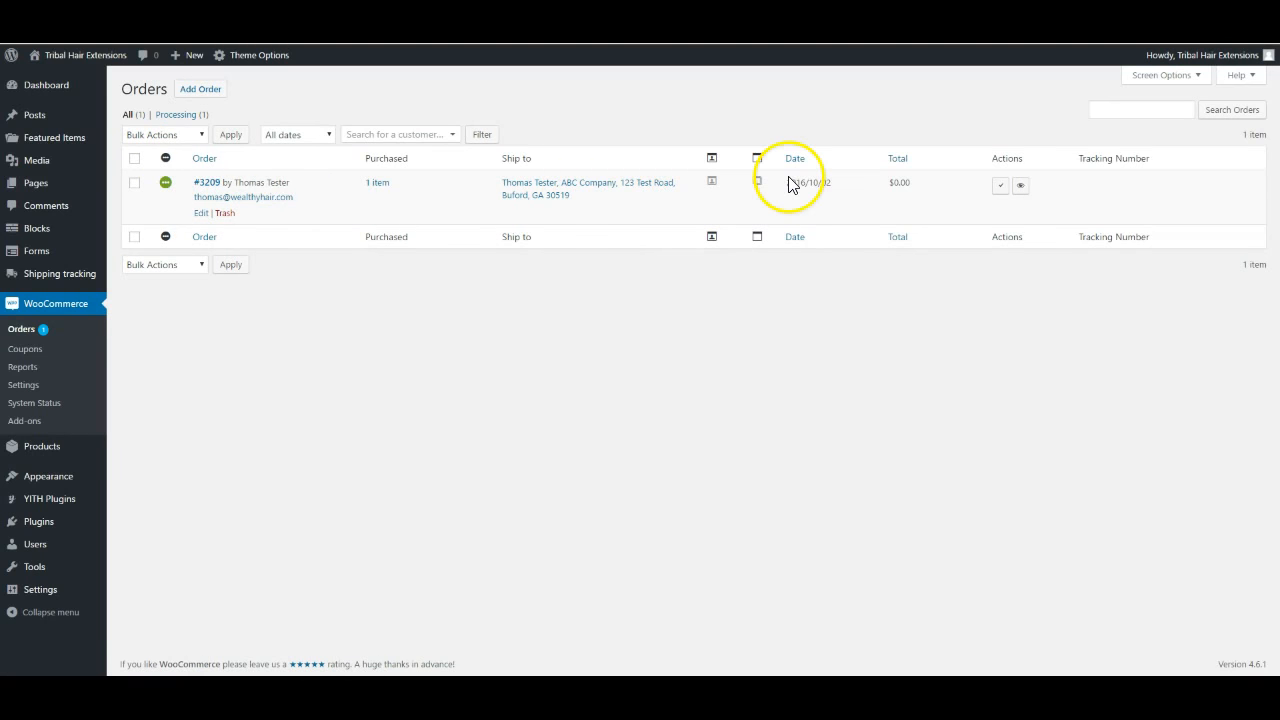
mouse_move(714, 182)
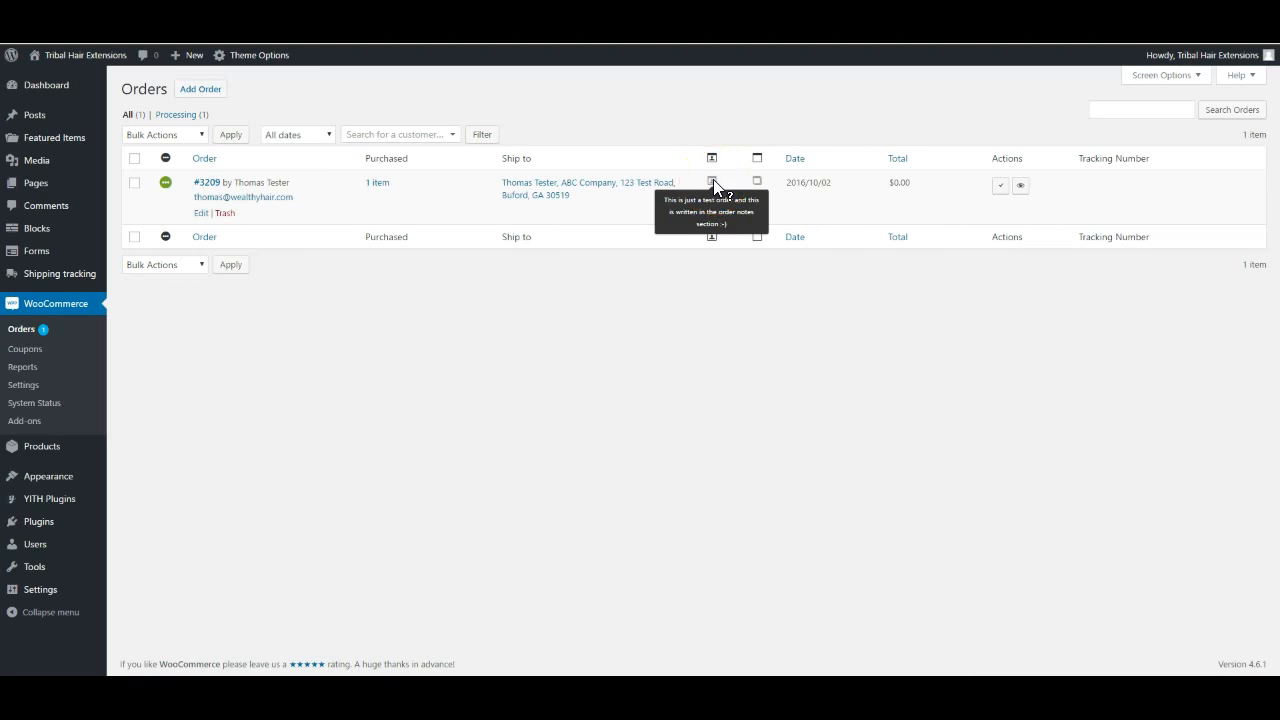
mouse_move(758, 188)
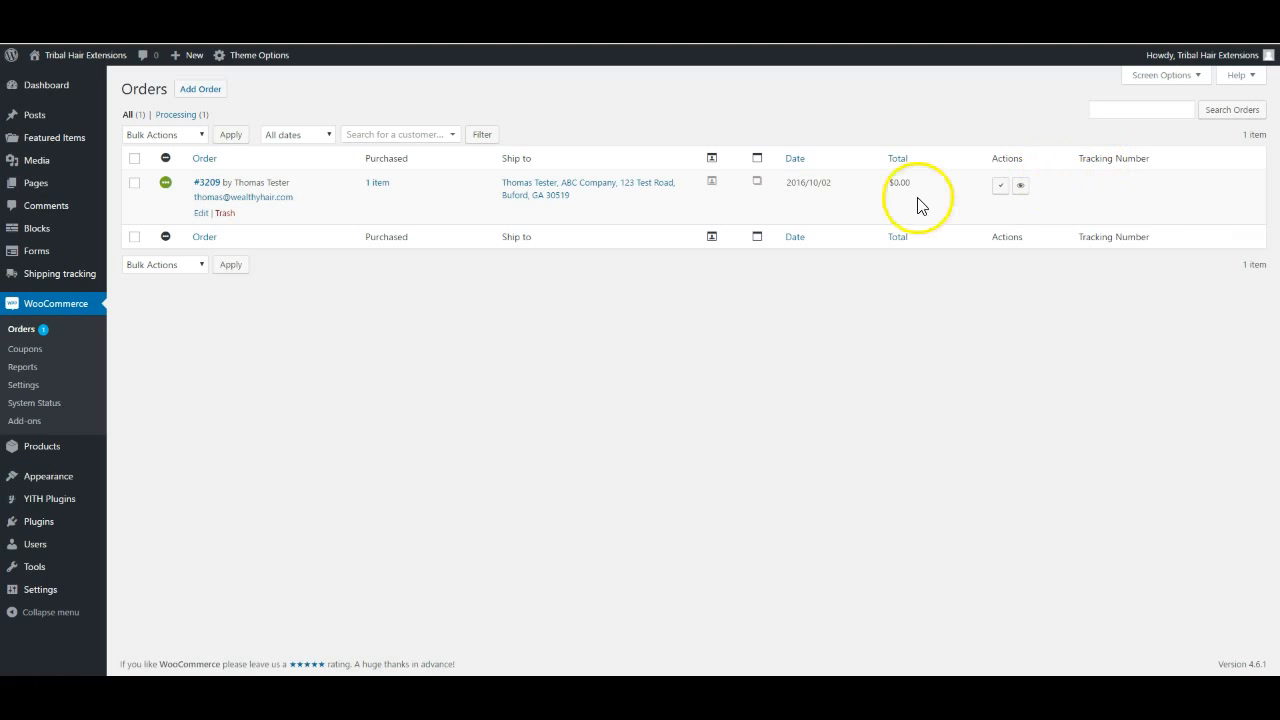
click(378, 190)
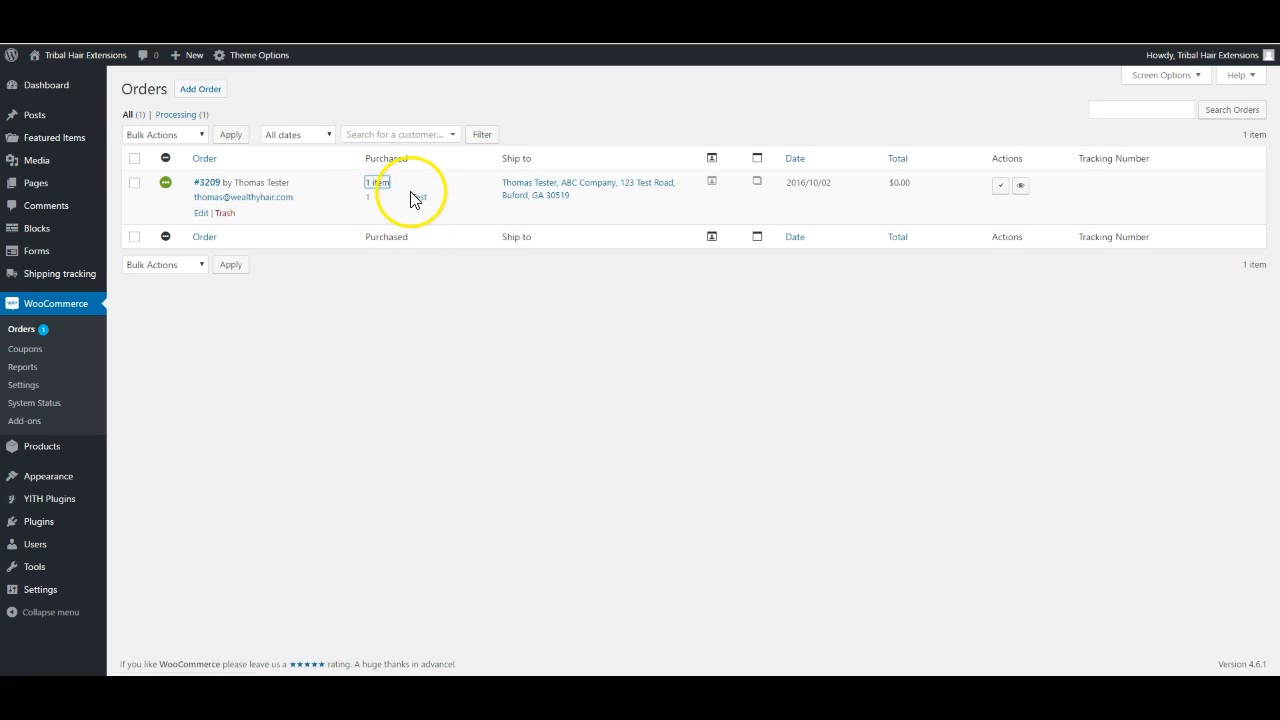
click(206, 184)
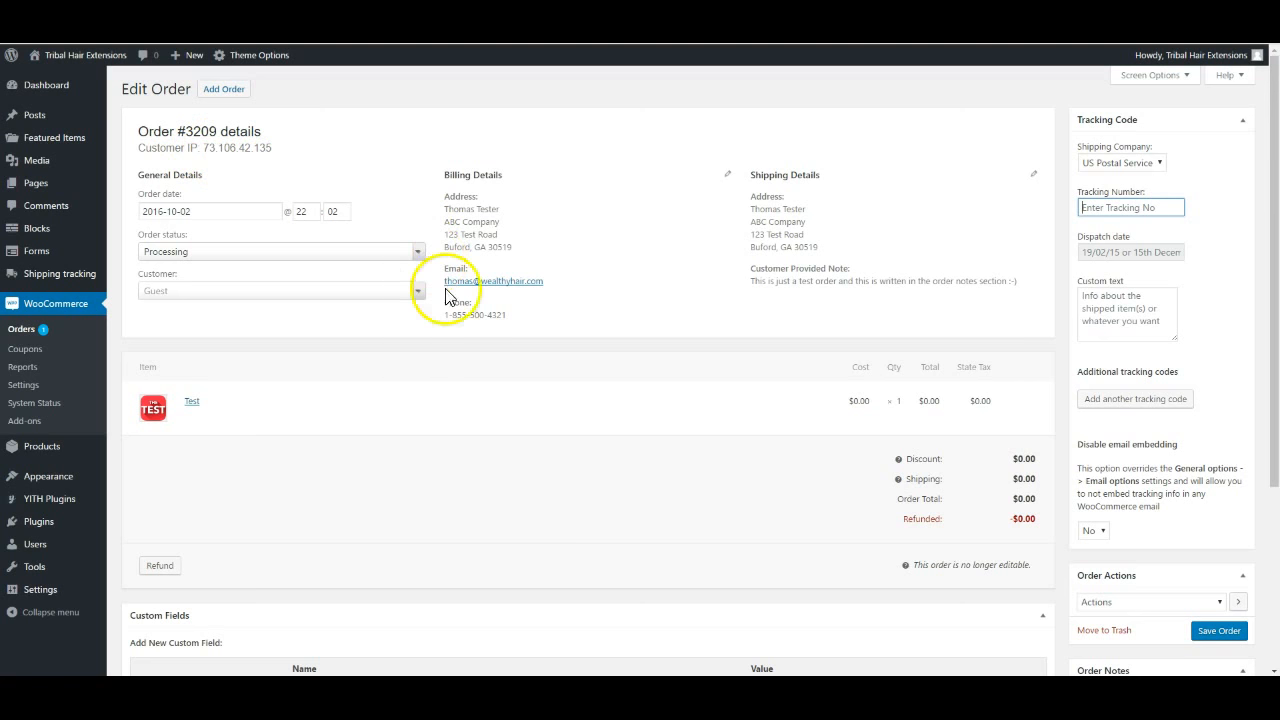
scroll(508, 357, down, 1)
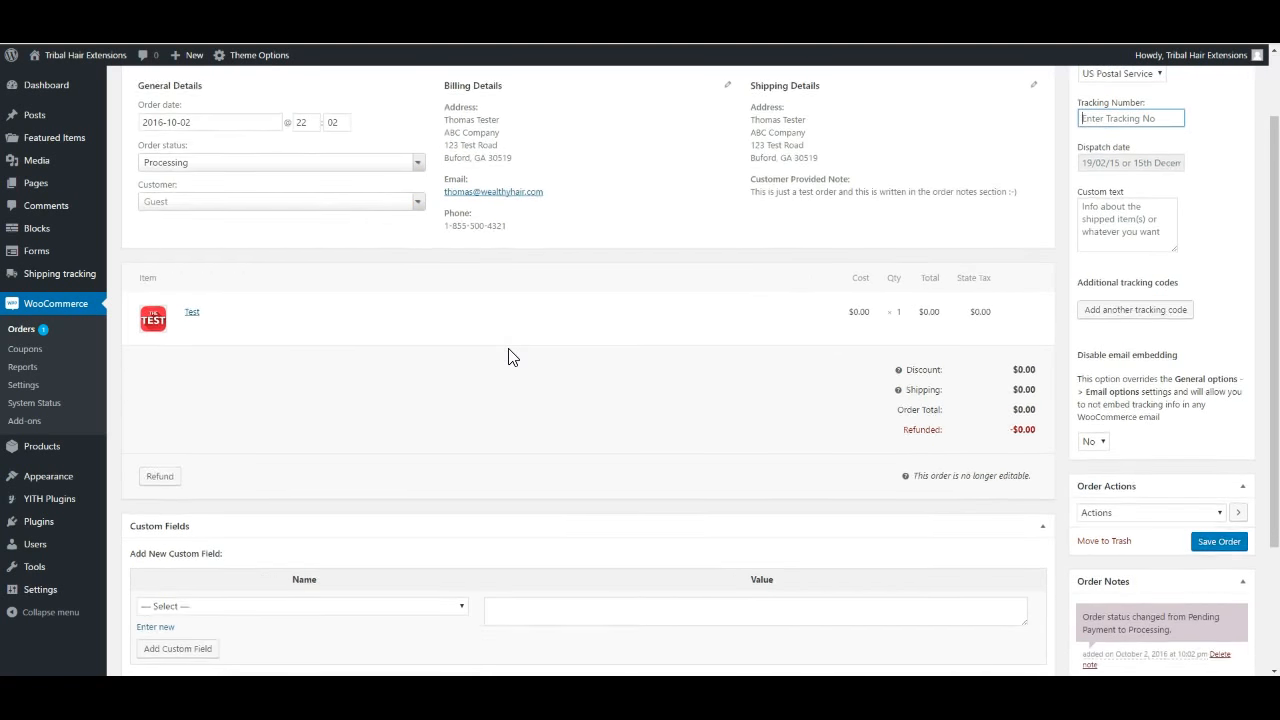
scroll(508, 357, up, 1)
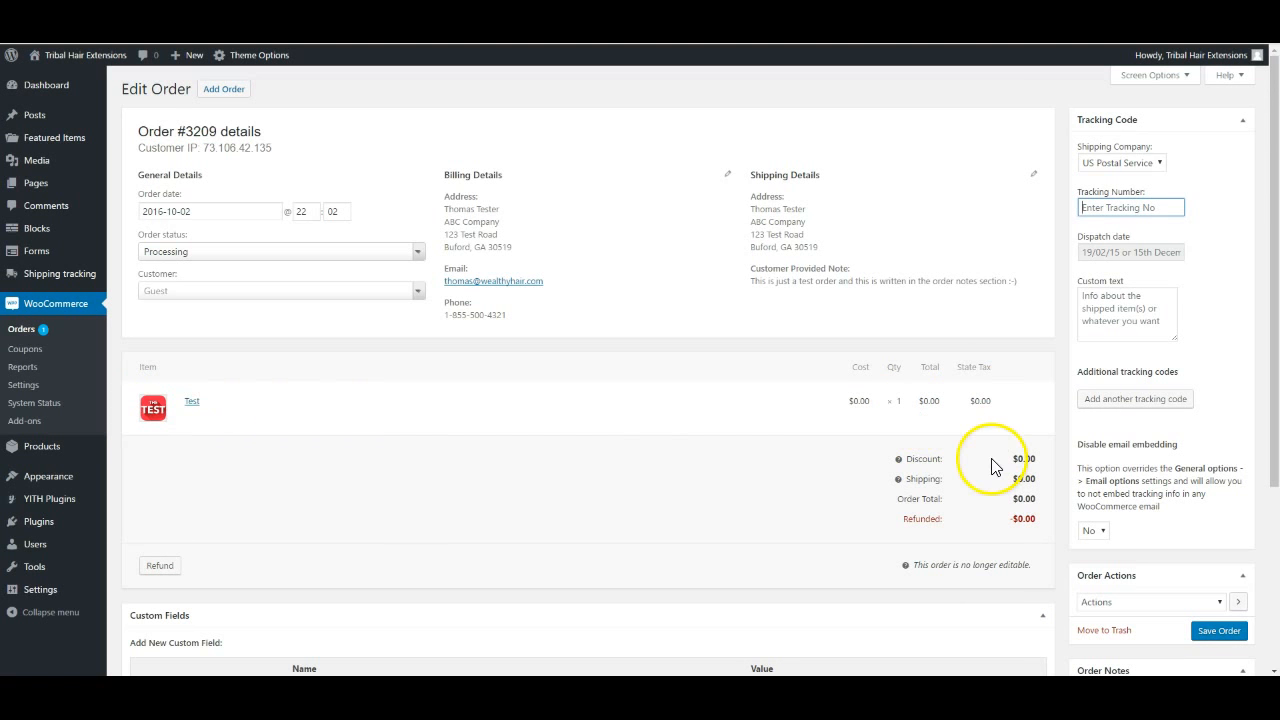
mouse_move(899, 463)
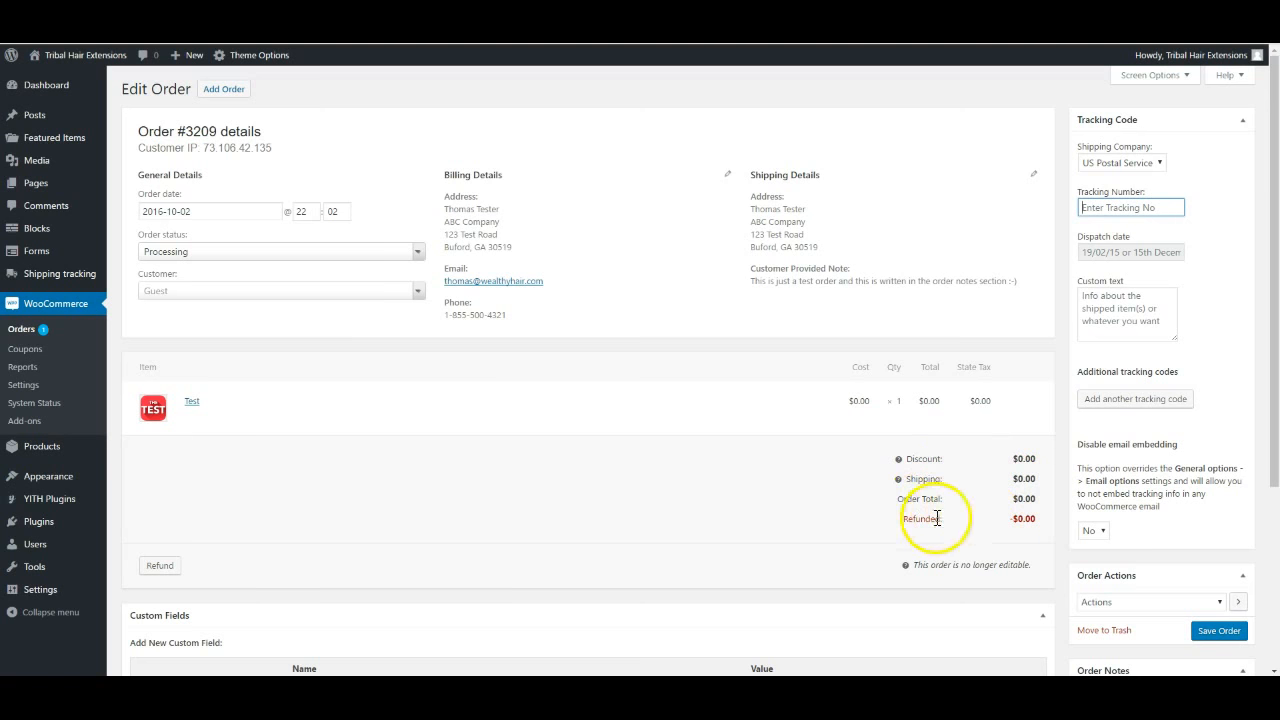
scroll(883, 557, down, 1)
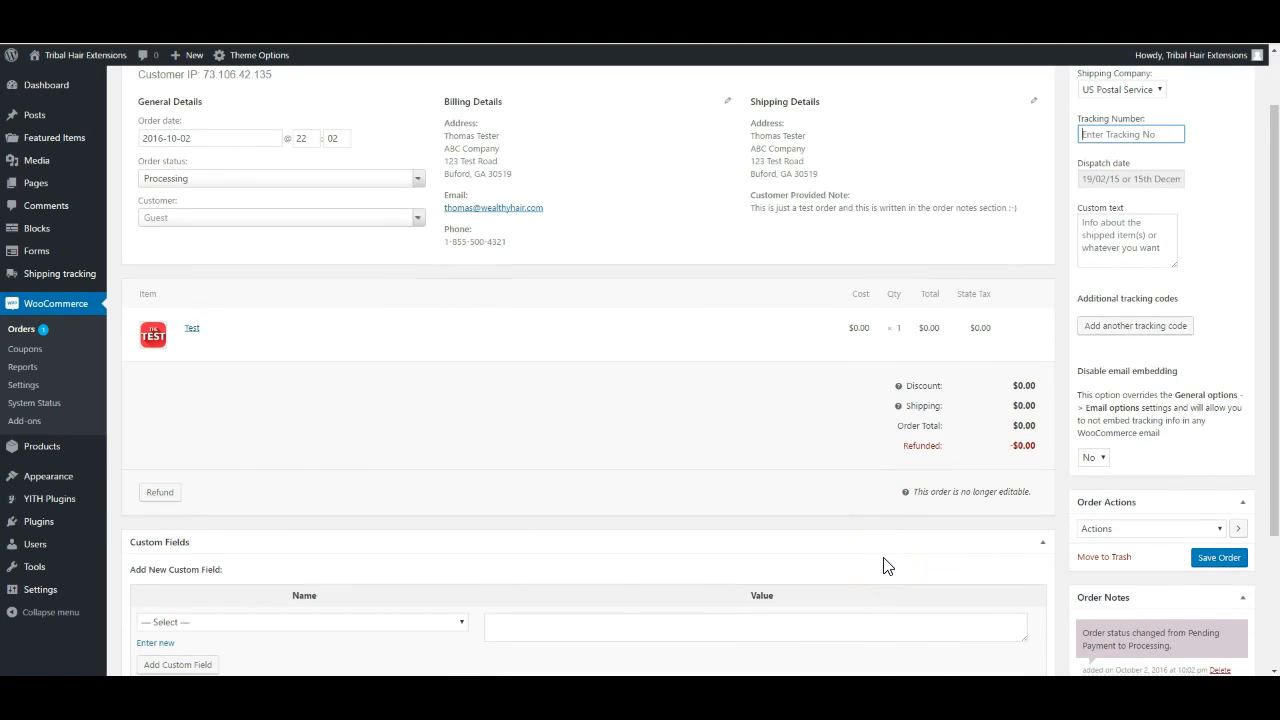
scroll(883, 563, down, 2)
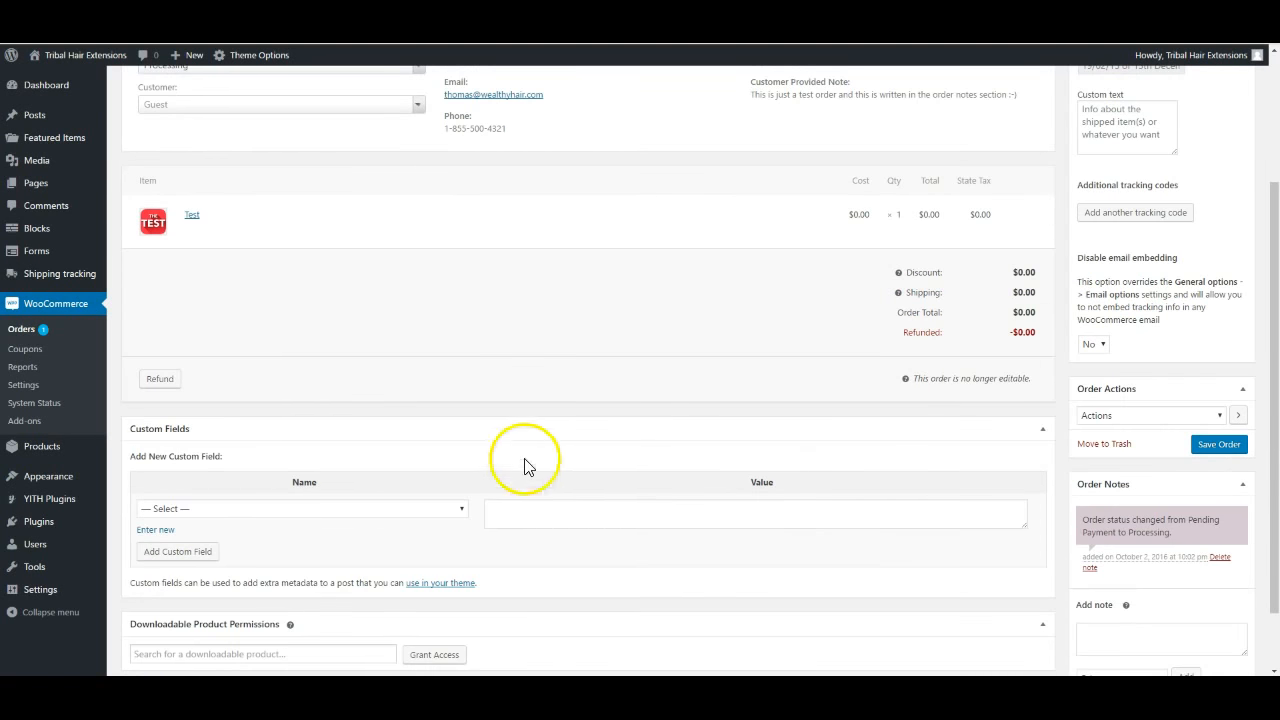
scroll(663, 386, down, 1)
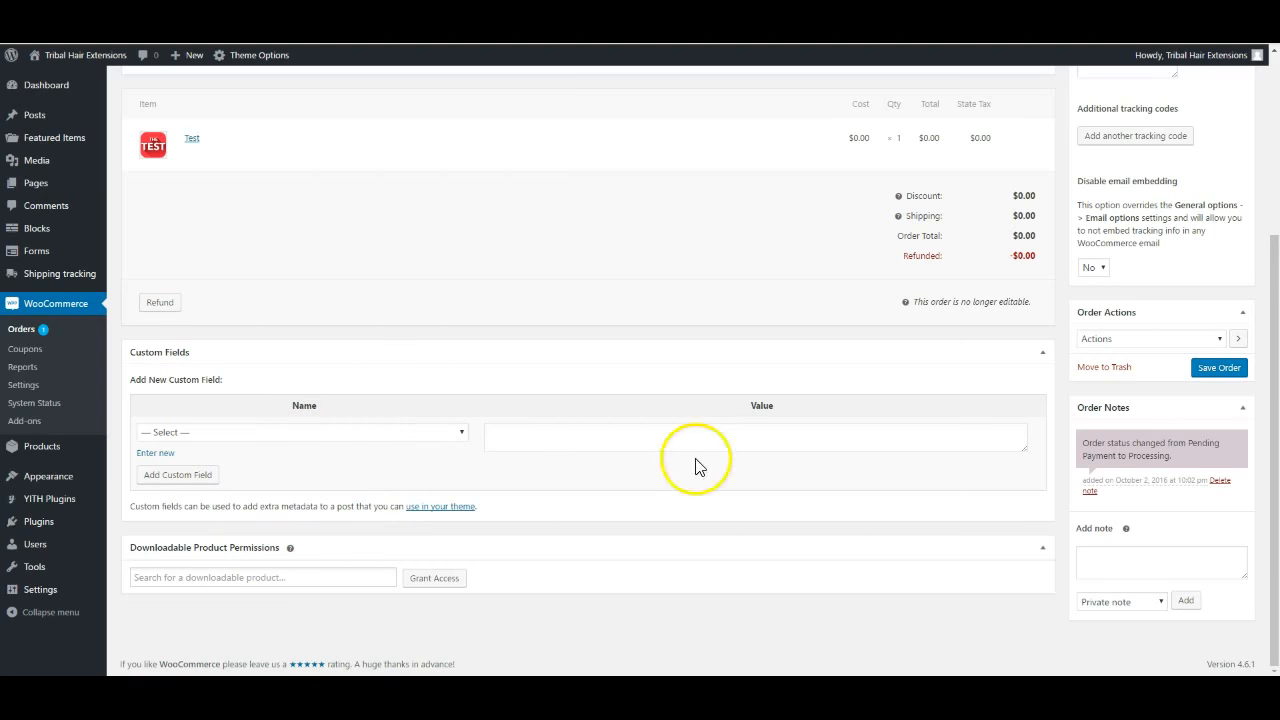
scroll(1229, 519, up, 1)
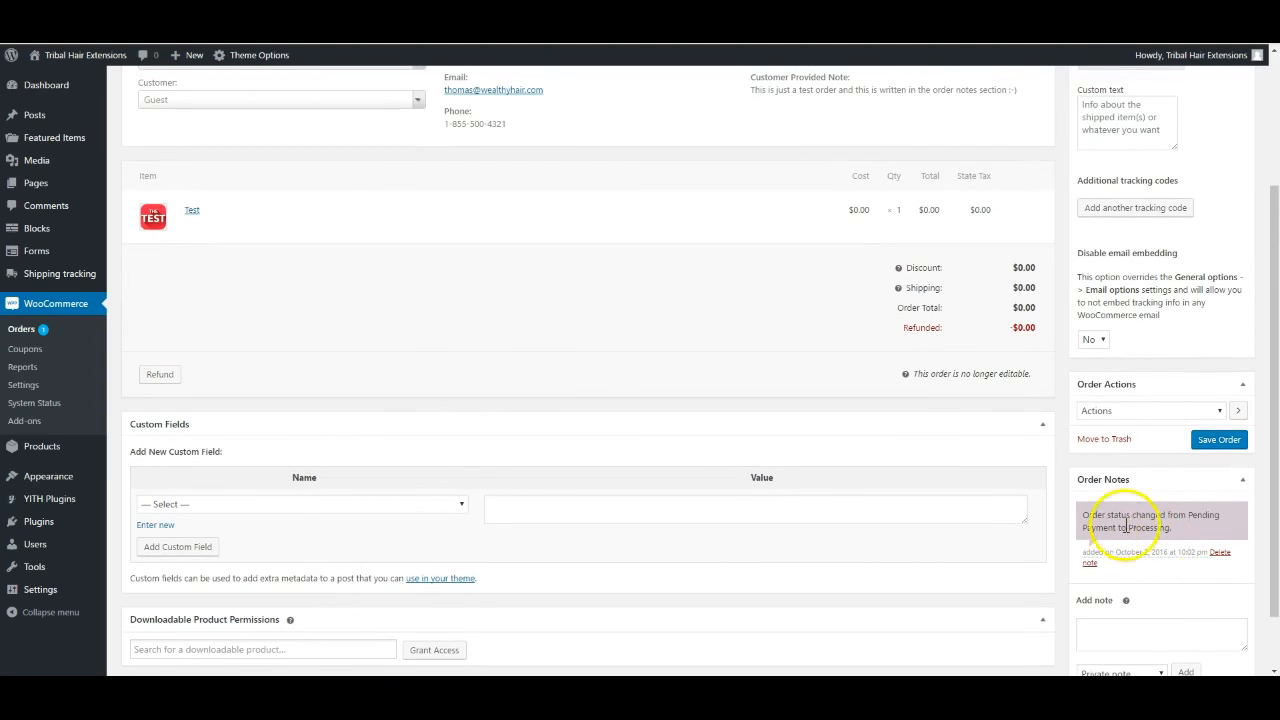
scroll(1143, 515, down, 1)
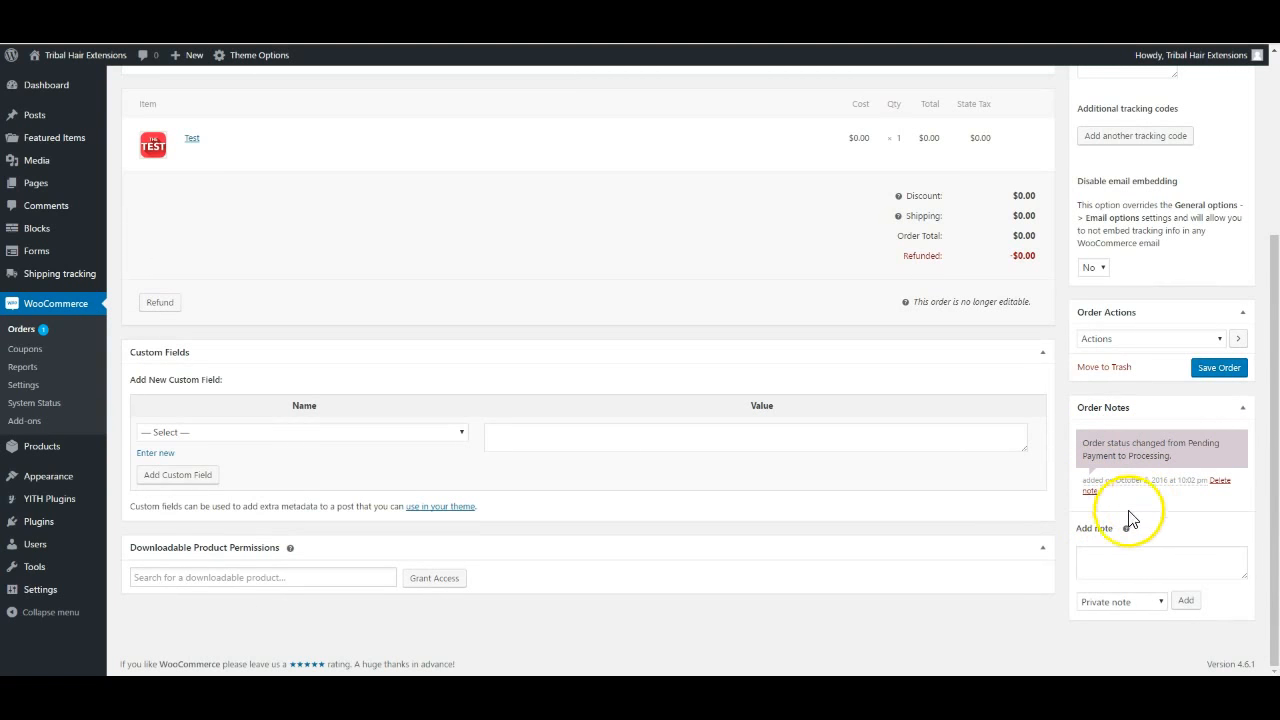
Add the private note 'spoke on the phone...' and switch the note type to Note to customer
click(1111, 560)
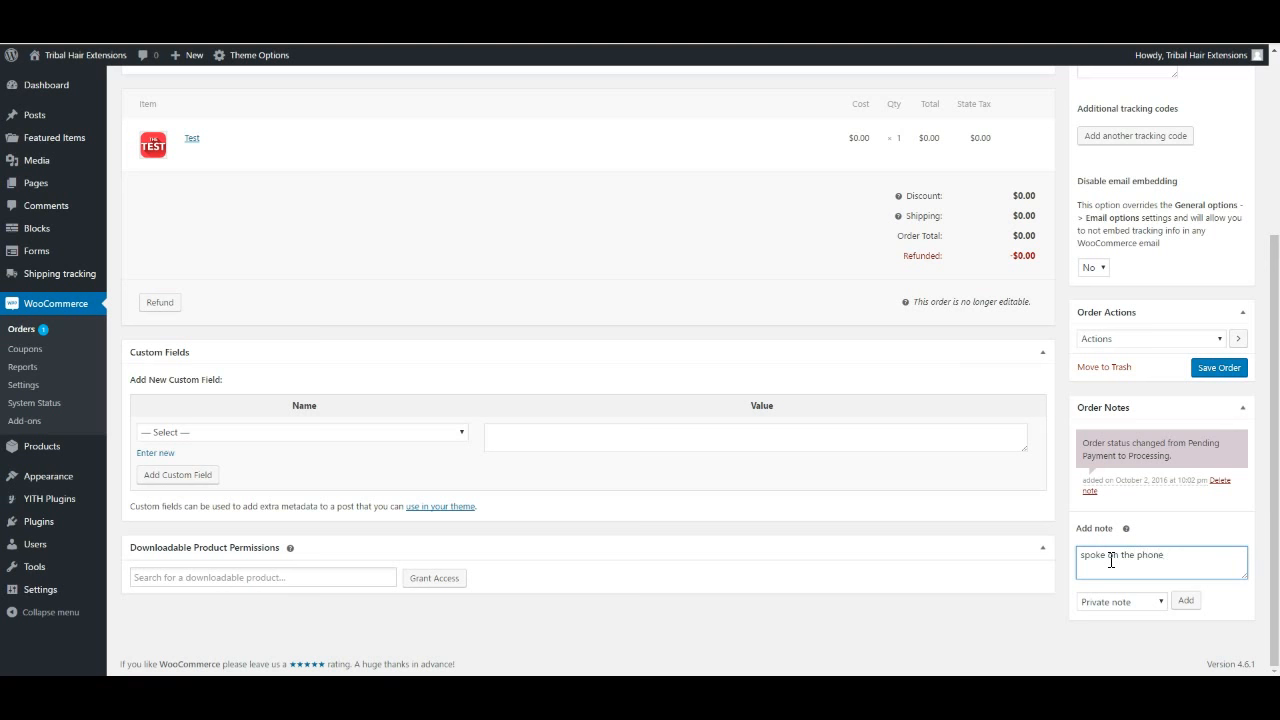
click(1187, 602)
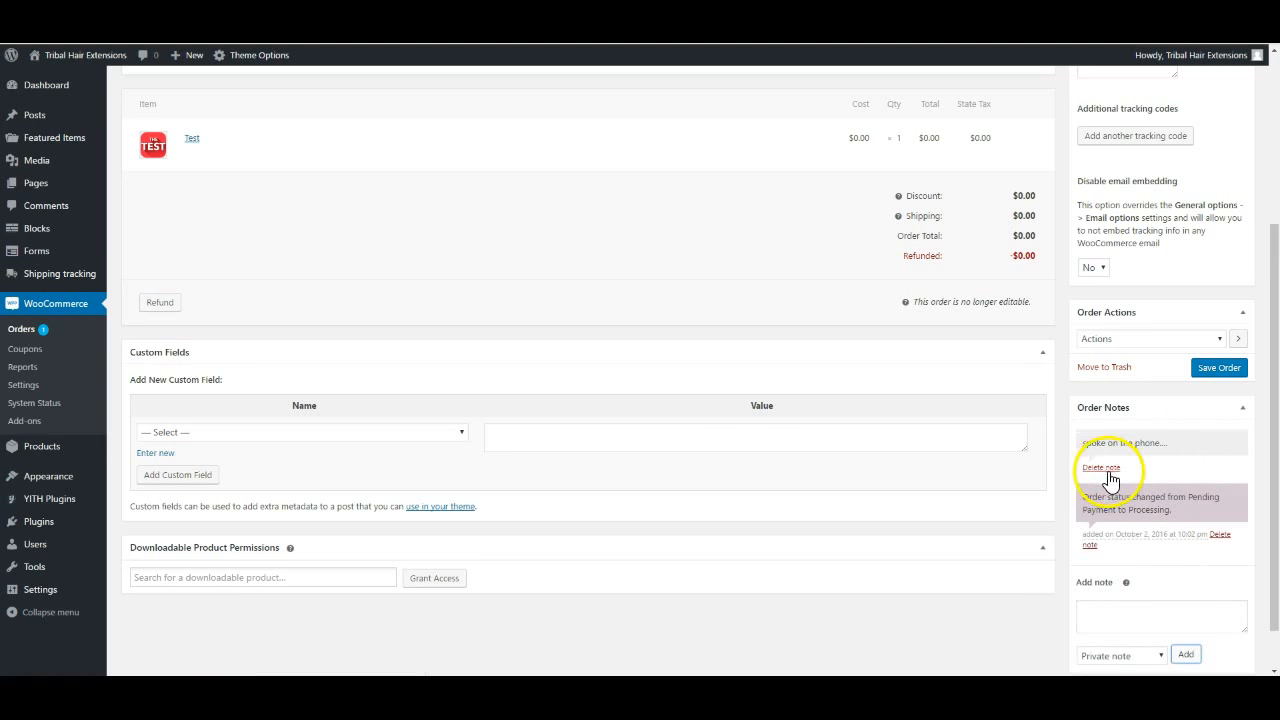
scroll(1128, 540, down, 1)
click(1153, 600)
click(1129, 632)
click(1126, 564)
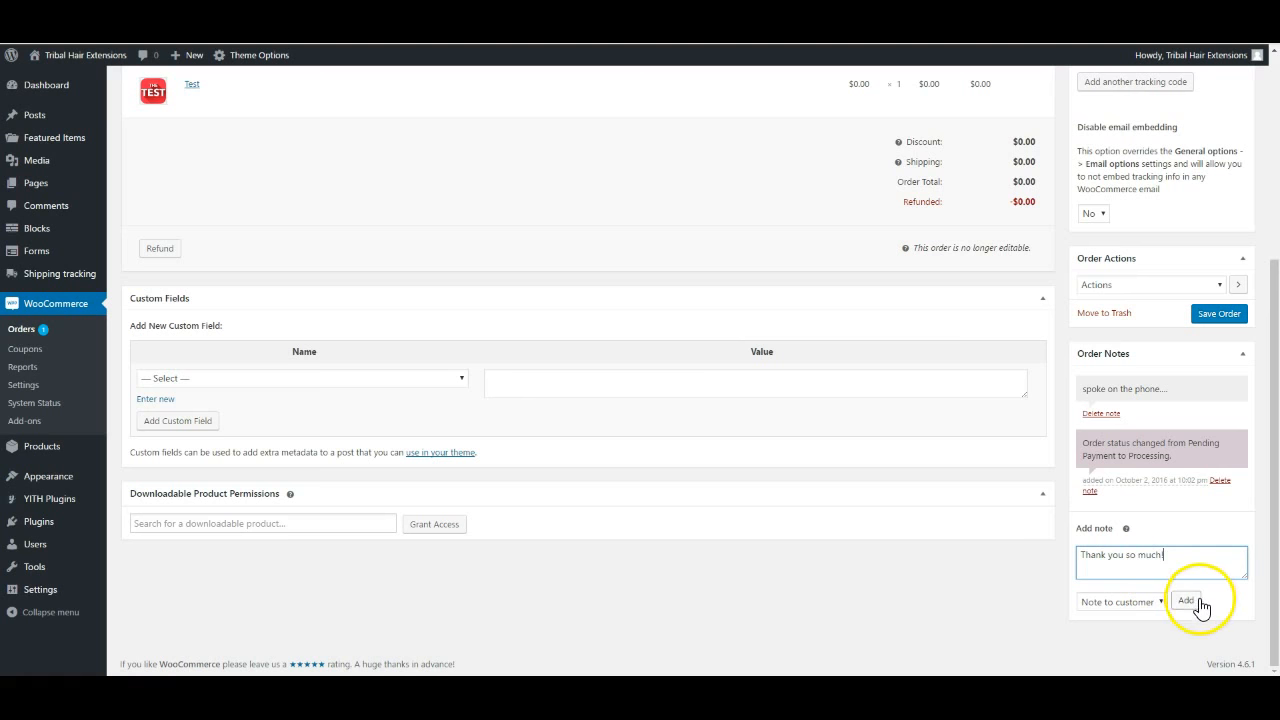
scroll(1215, 608, up, 2)
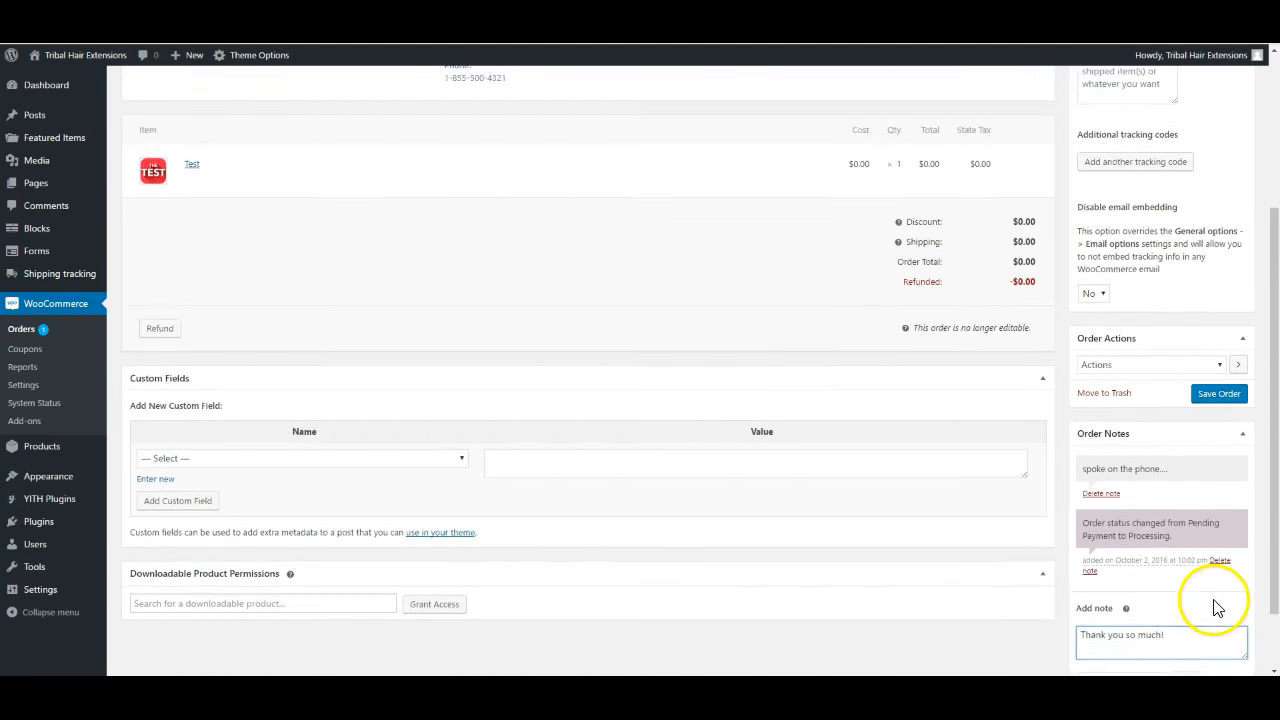
scroll(1184, 668, down, 2)
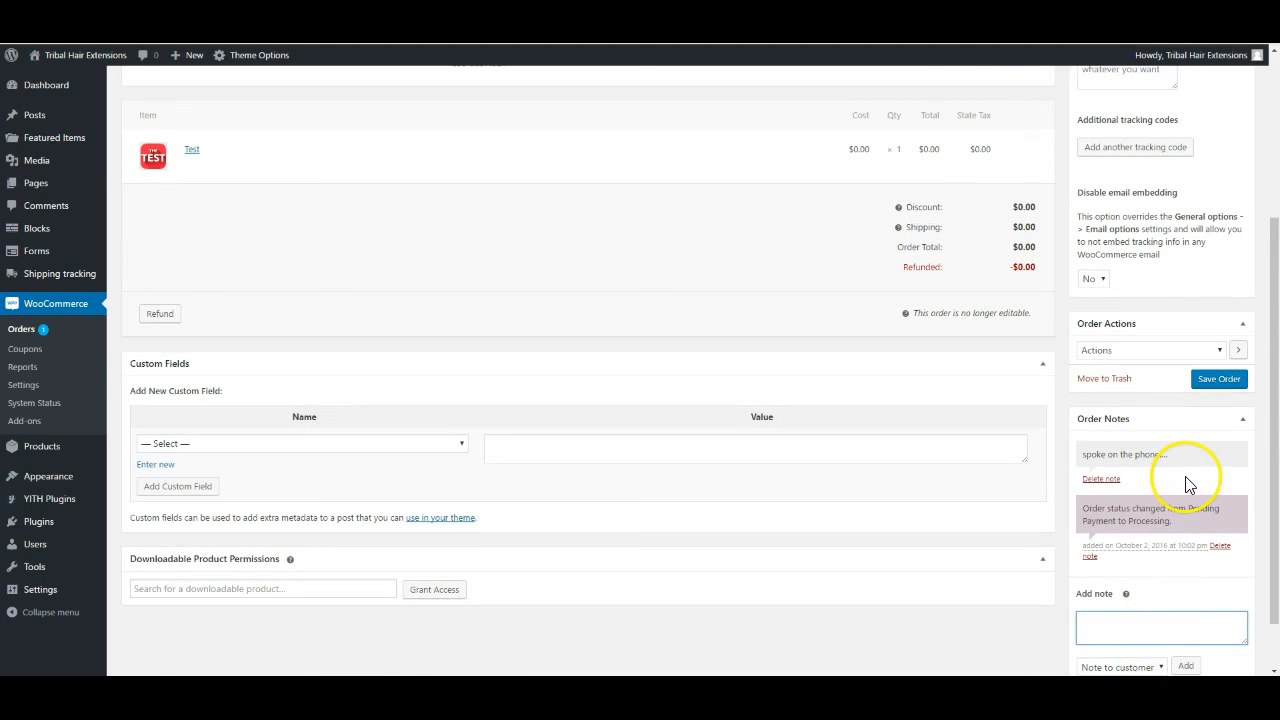
scroll(1186, 480, up, 3)
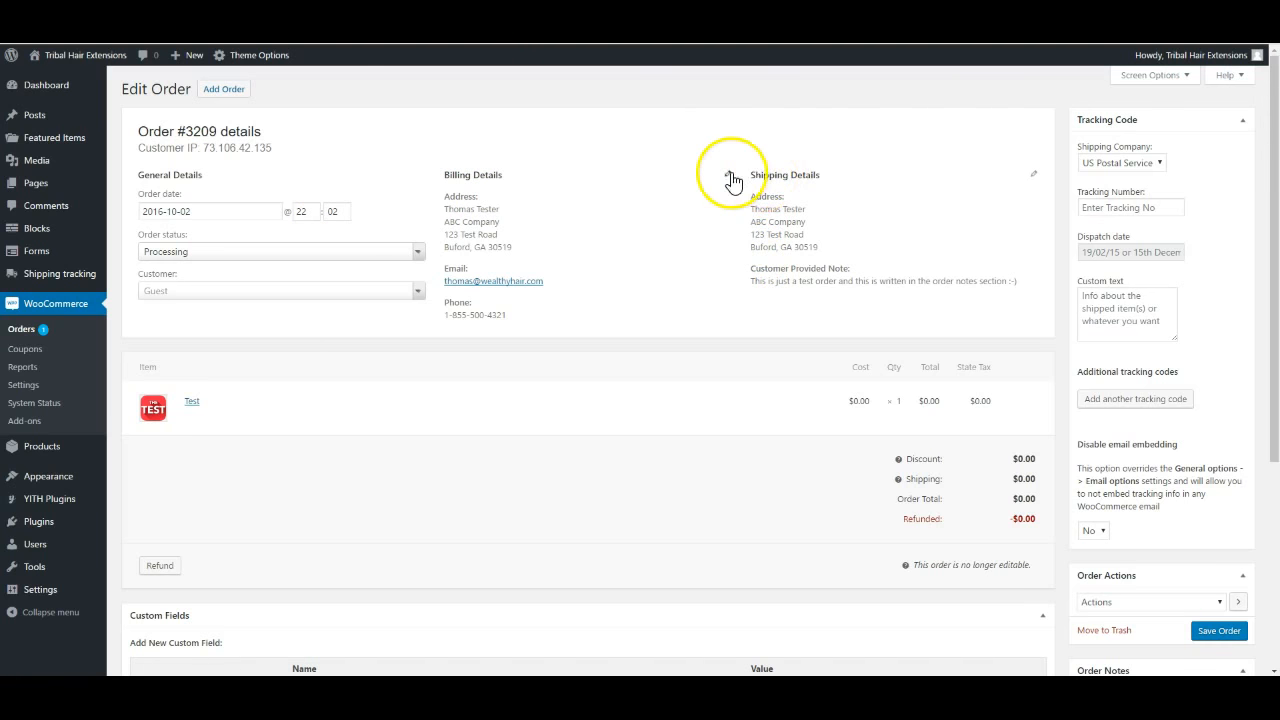
drag(751, 208, 862, 255)
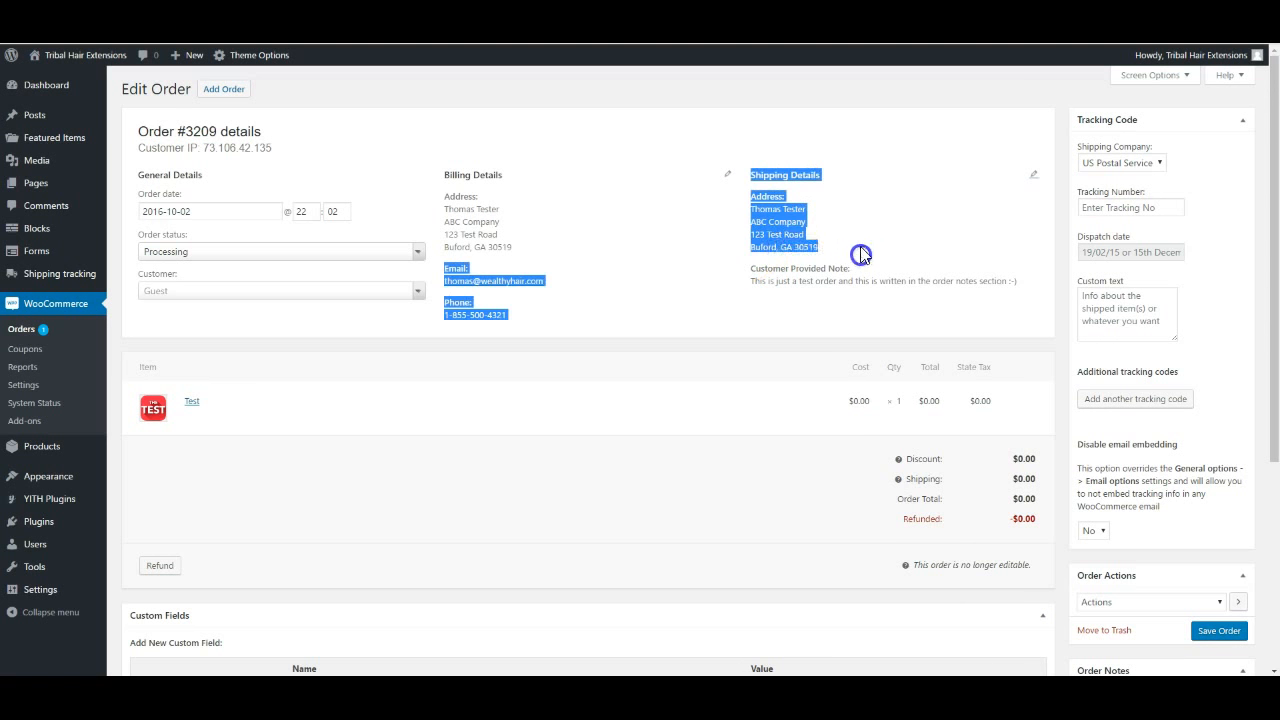
click(861, 255)
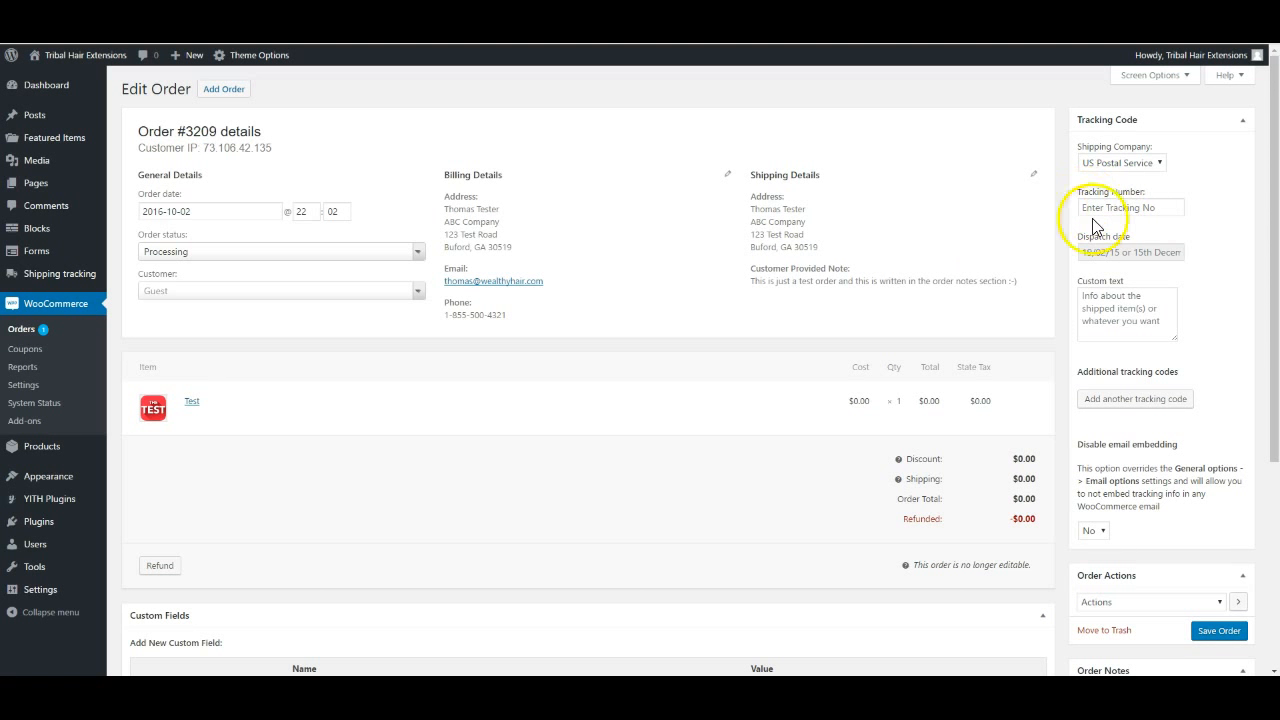
Enter the shipment tracking number and set the dispatch date to 10/02/2016
click(1167, 208)
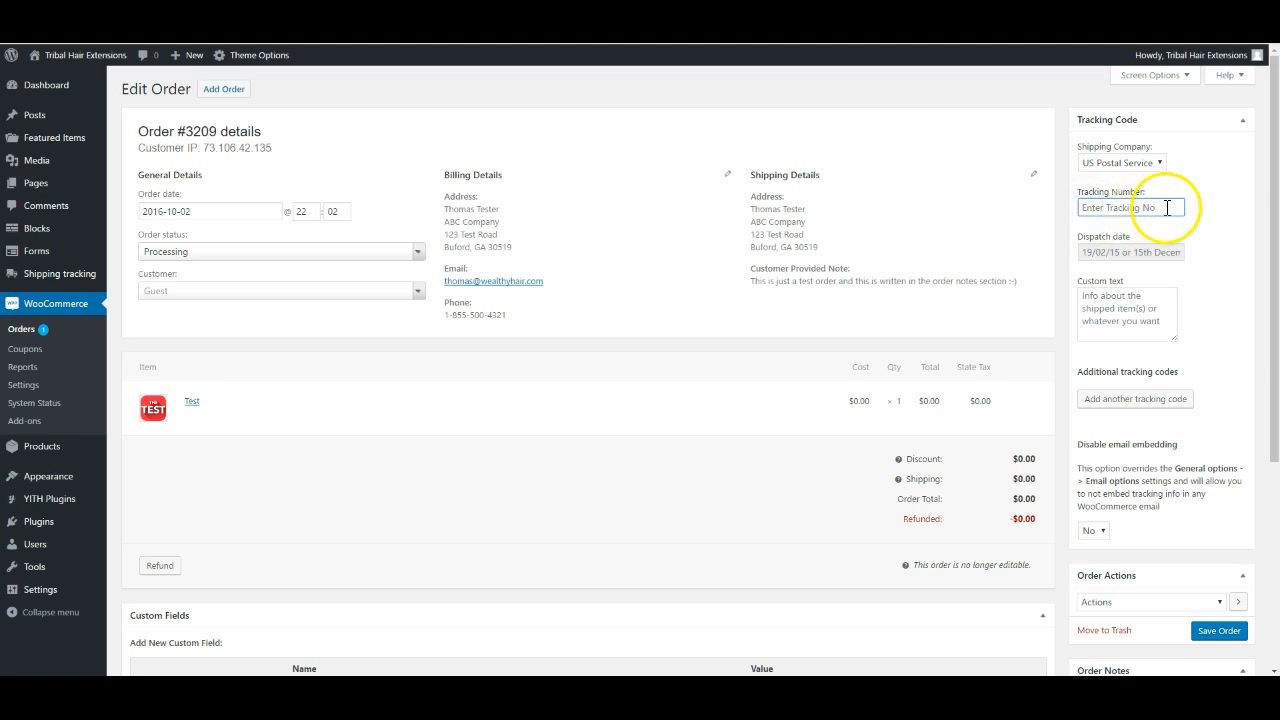
text(123343434faslkfm)
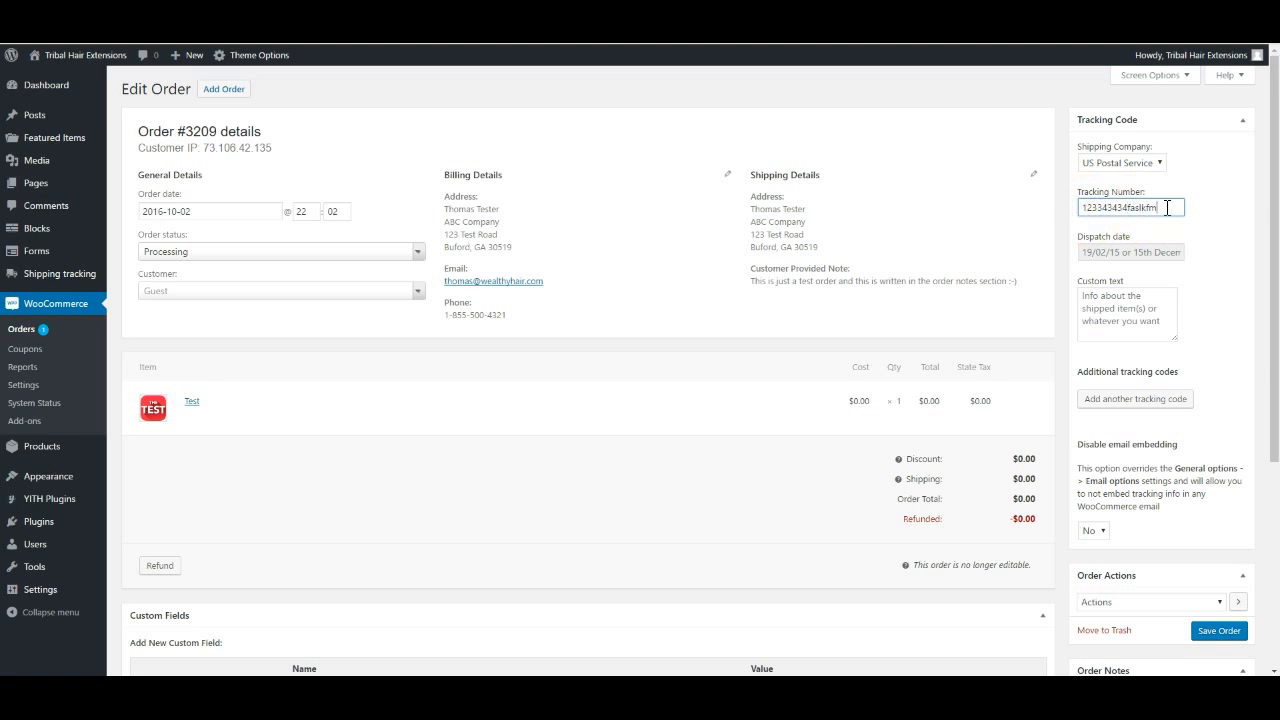
click(1129, 256)
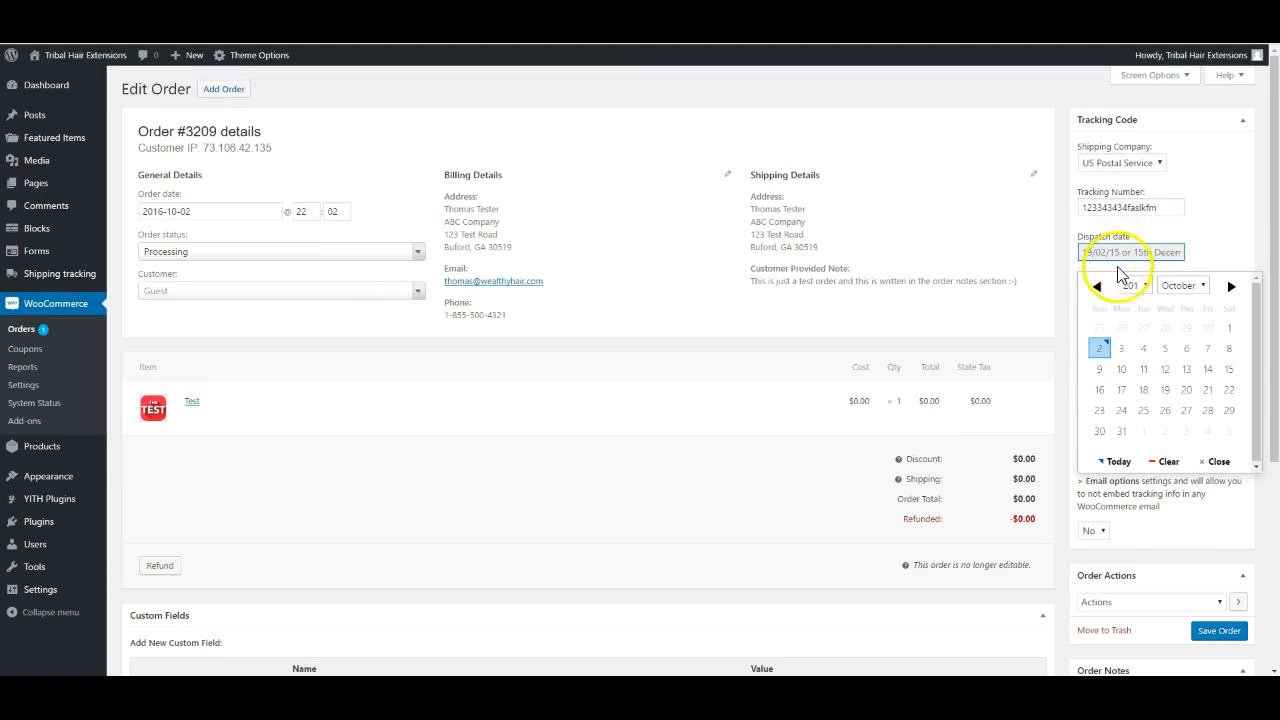
click(1102, 350)
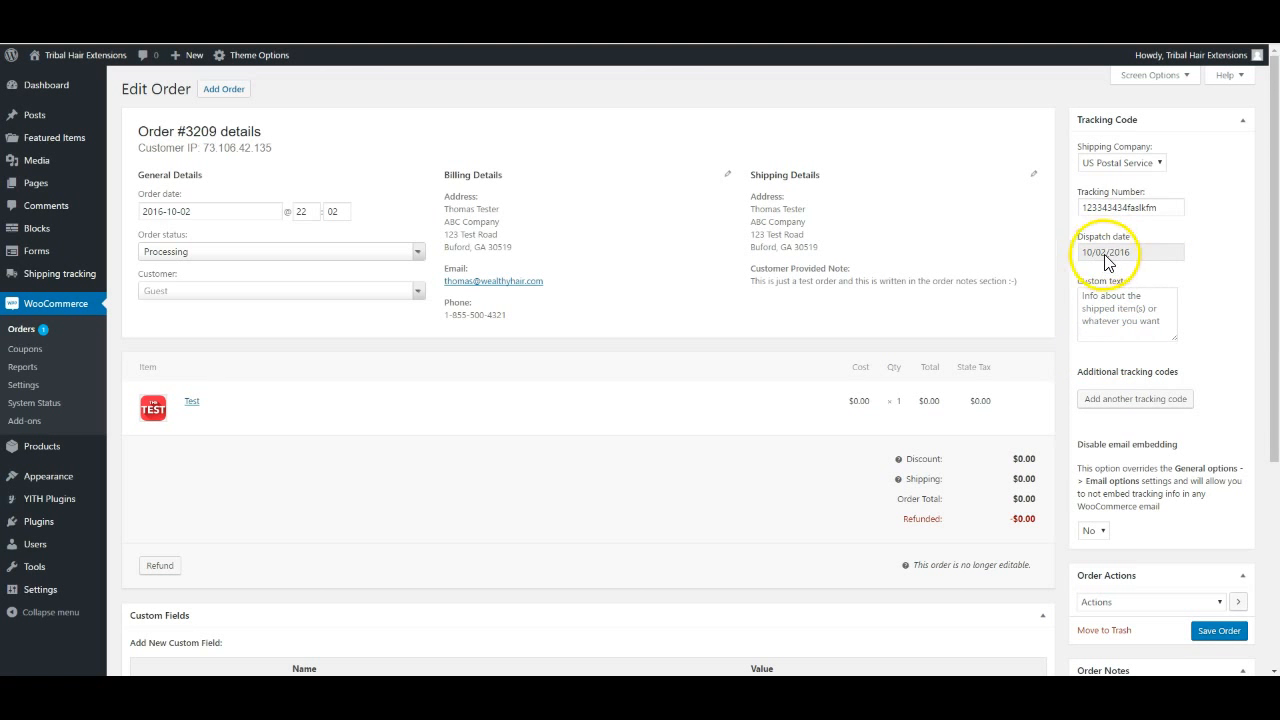
Start typing a custom tracking message, then clear it so the field stays empty
click(1111, 316)
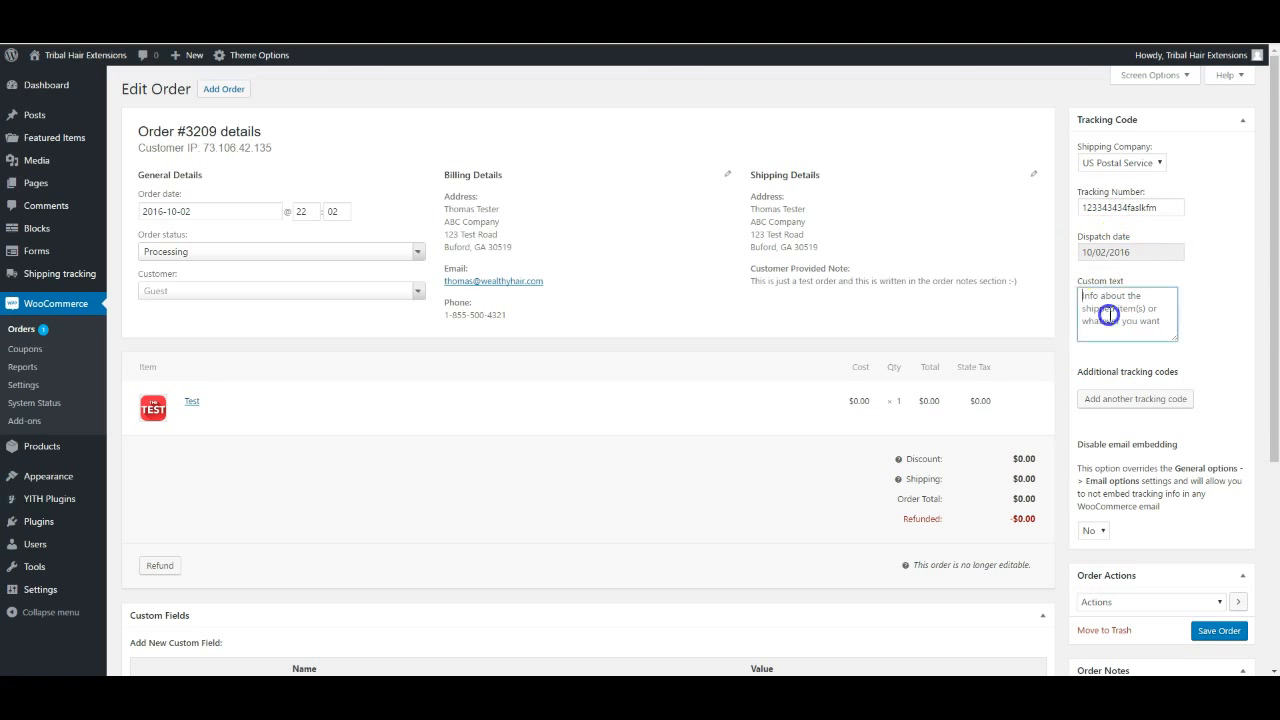
scroll(1169, 466, down, 2)
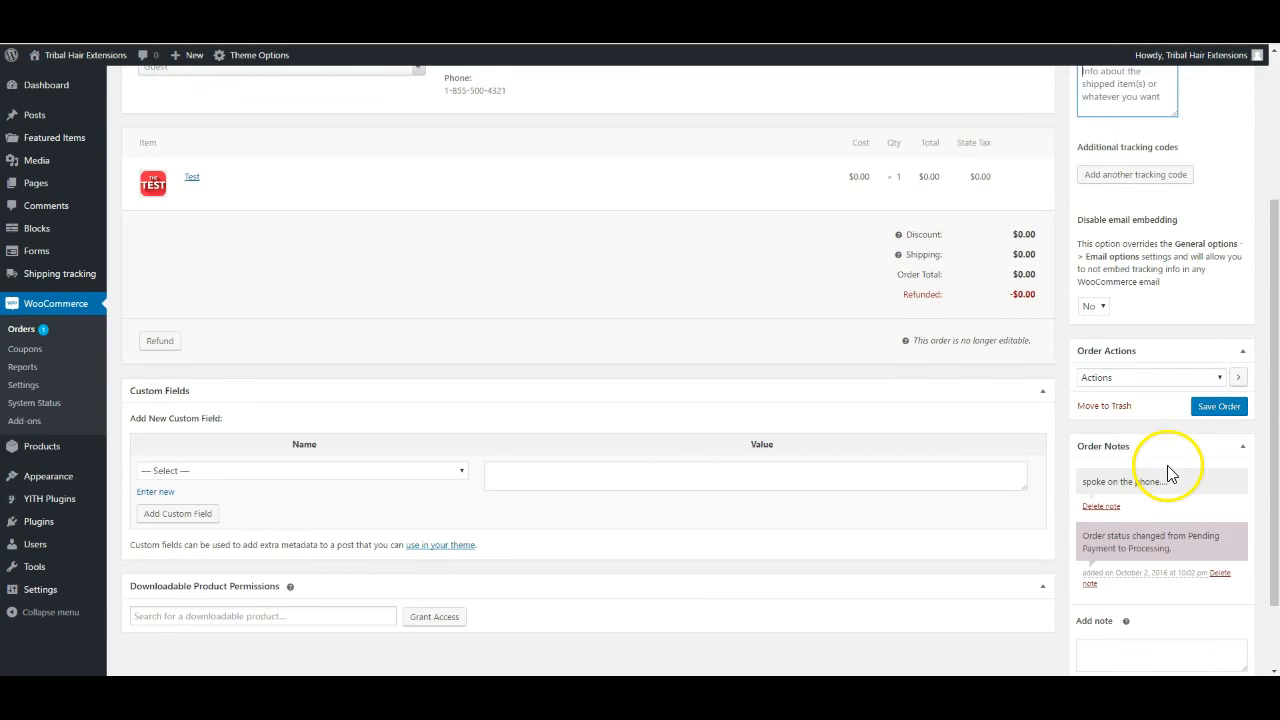
scroll(1150, 476, up, 2)
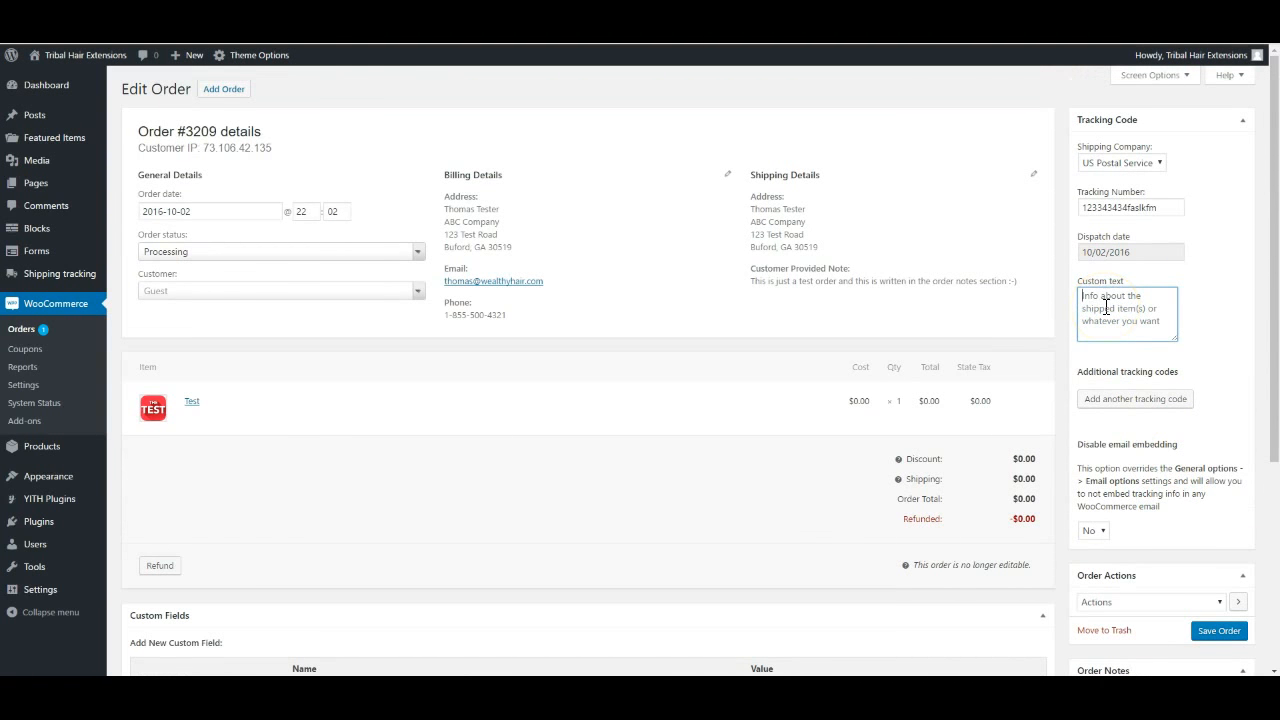
text(Tha)
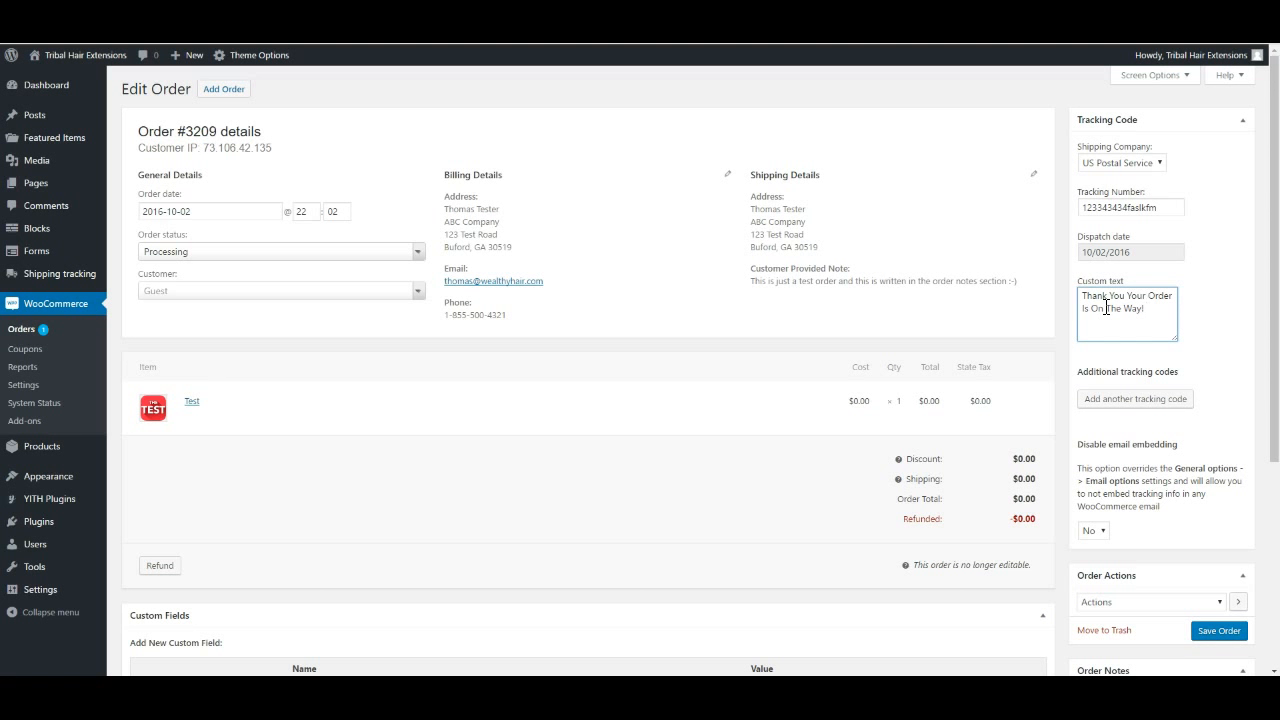
key(BackSpace)
key(BackSpace)
key(BackSpace)
key(BackSpace)
key(BackSpace)
key(BackSpace)
key(BackSpace)
key(BackSpace)
key(BackSpace)
key(BackSpace)
key(BackSpace)
key(BackSpace)
key(BackSpace)
key(BackSpace)
key(BackSpace)
key(BackSpace)
key(BackSpace)
key(BackSpace)
key(BackSpace)
key(BackSpace)
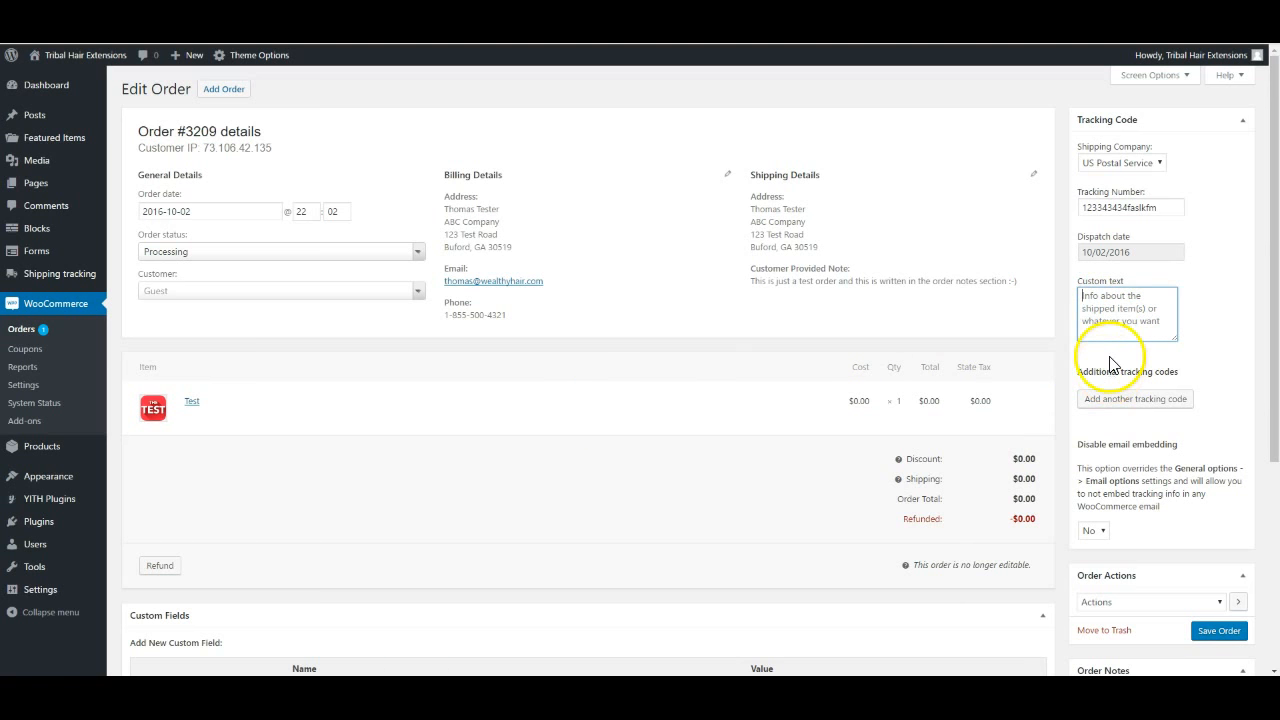
click(1113, 311)
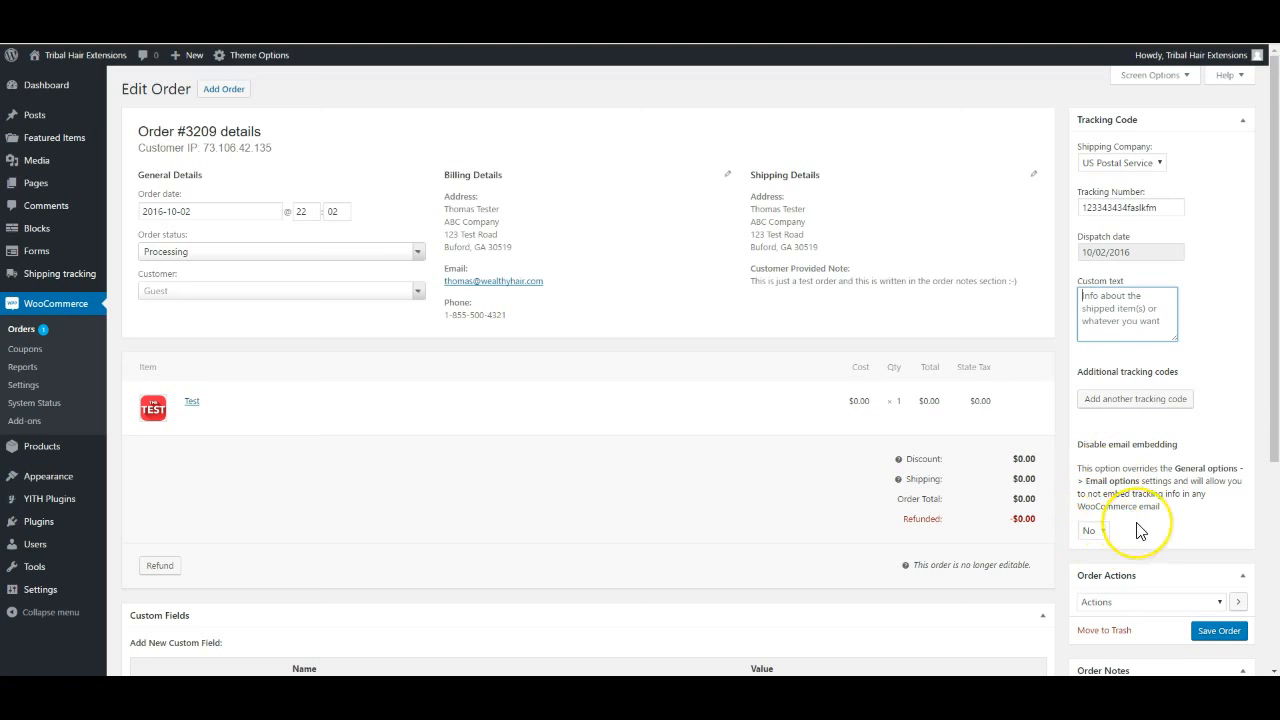
scroll(1137, 531, down, 1)
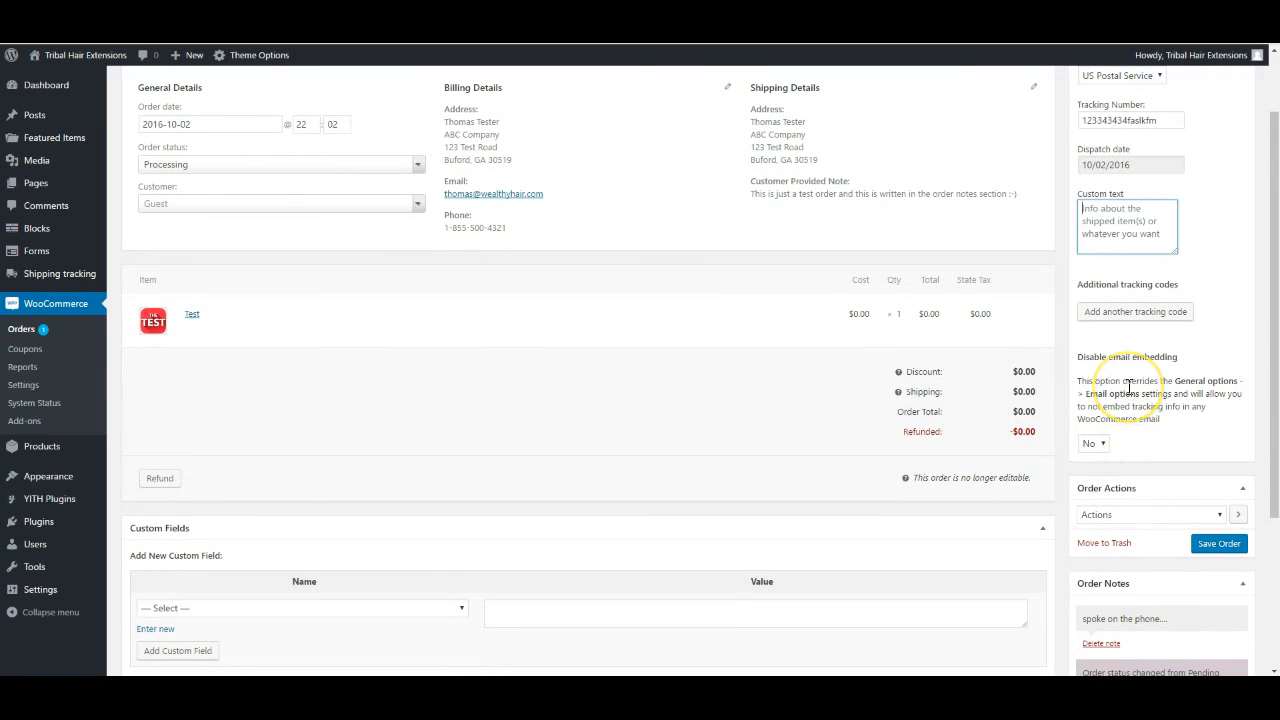
click(1092, 443)
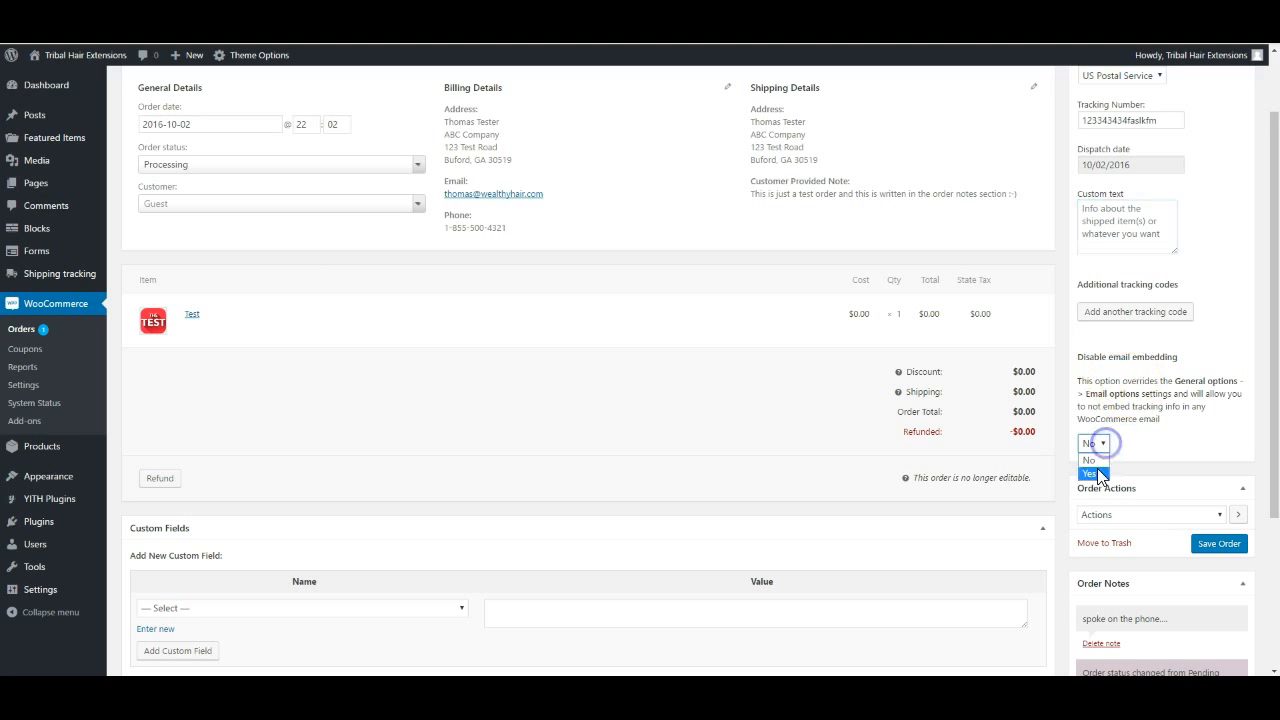
click(1097, 472)
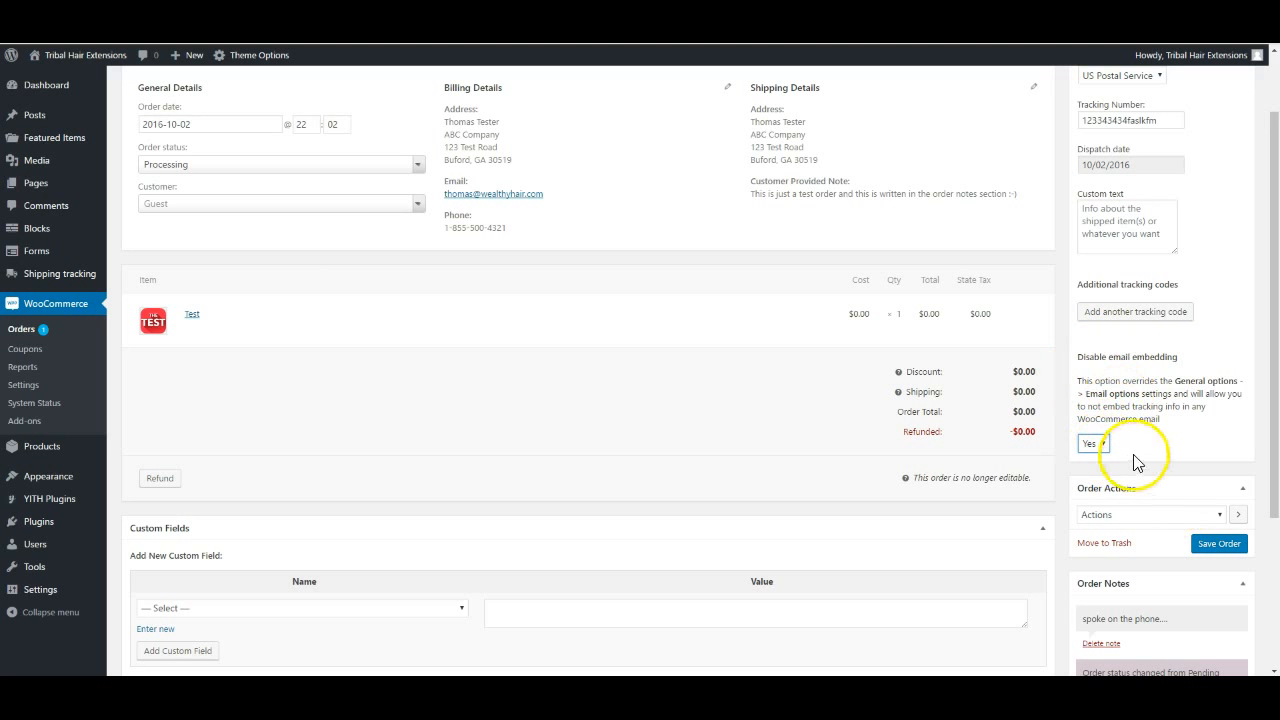
click(1100, 445)
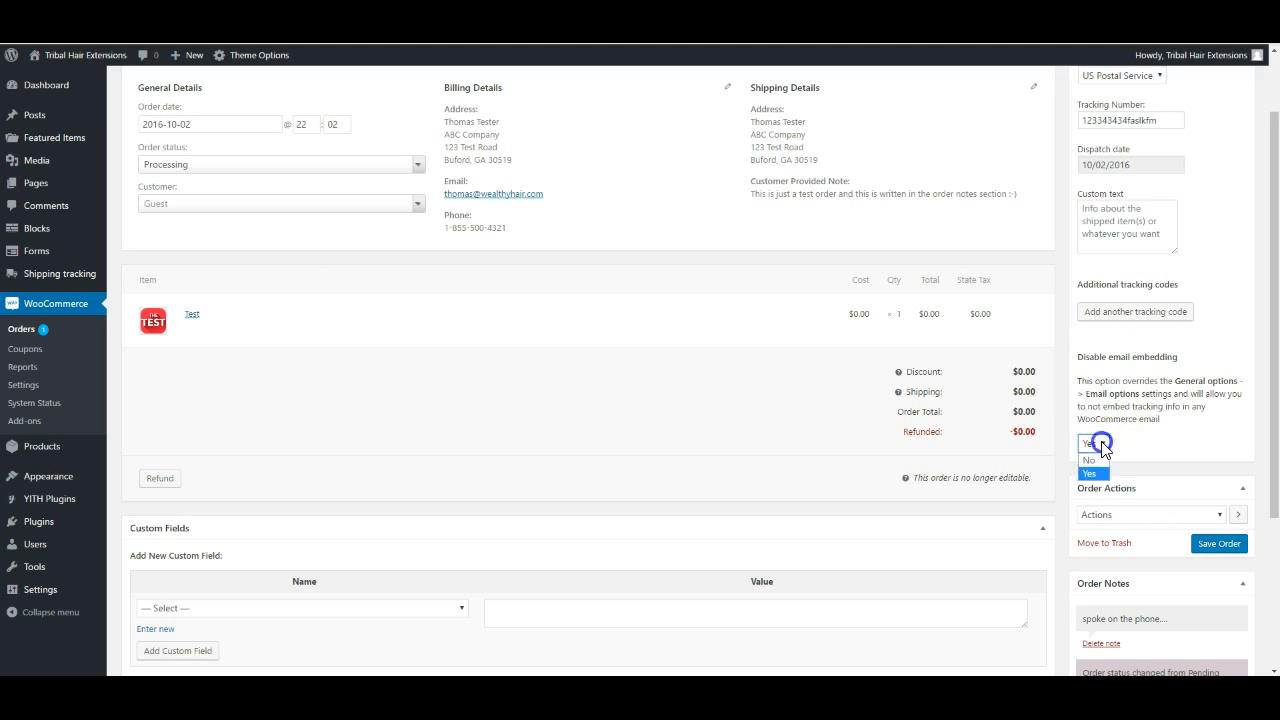
click(1096, 460)
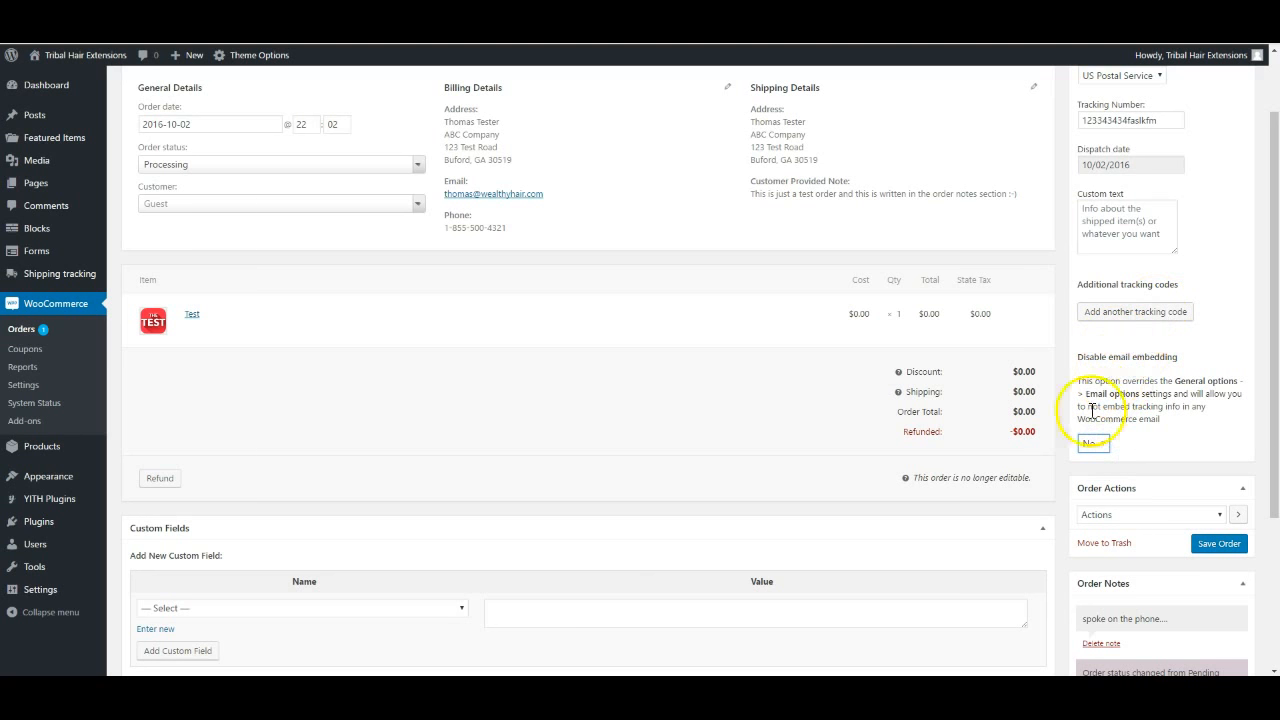
scroll(597, 372, up, 2)
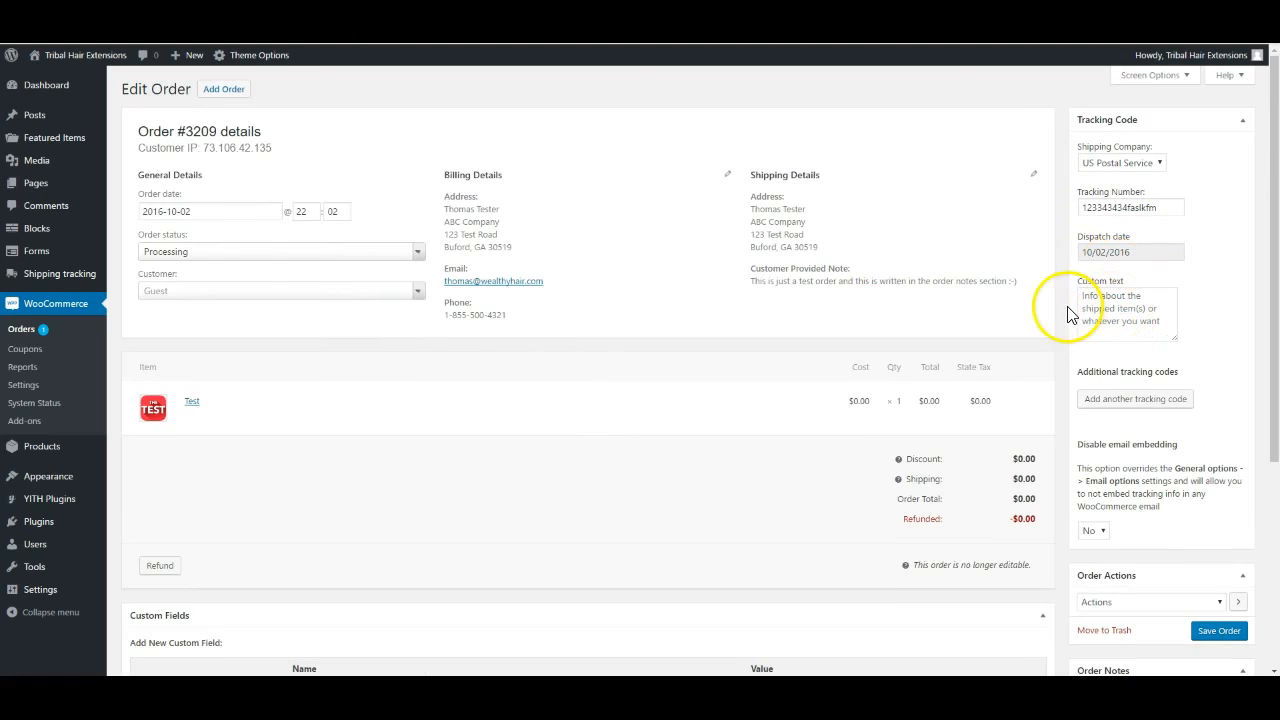
Change the order status to Completed and save the order
click(334, 253)
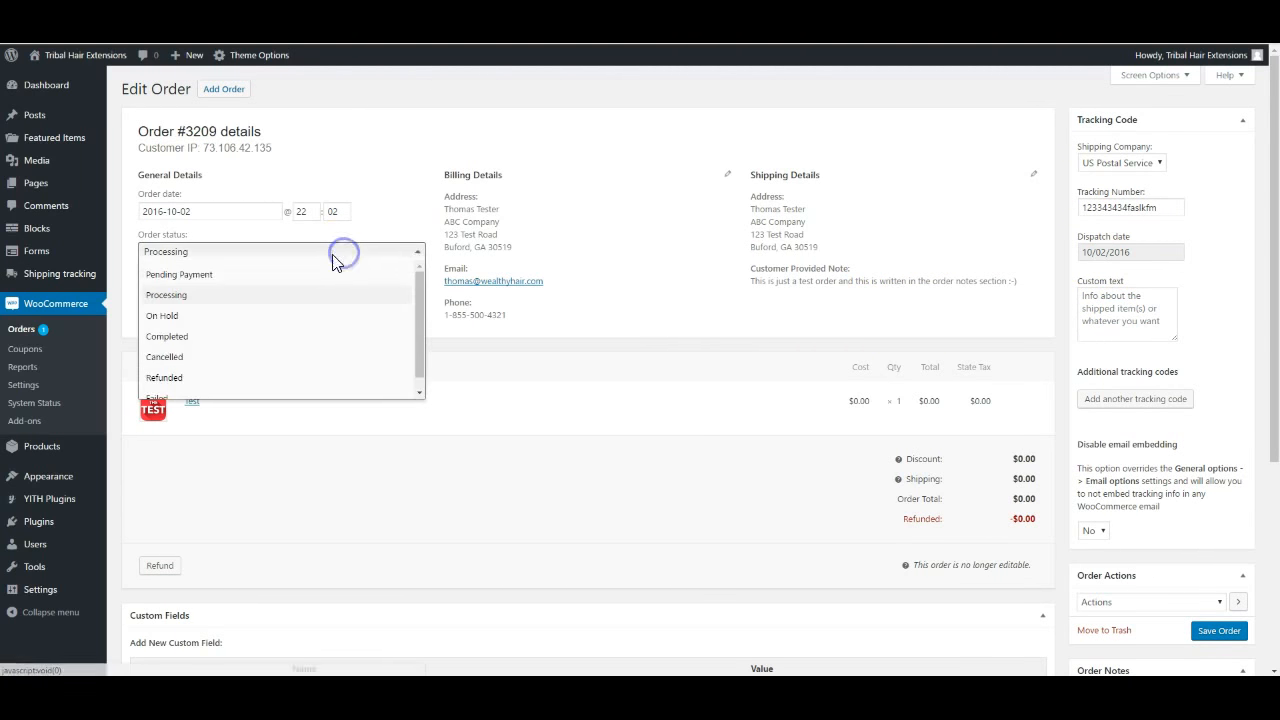
click(167, 337)
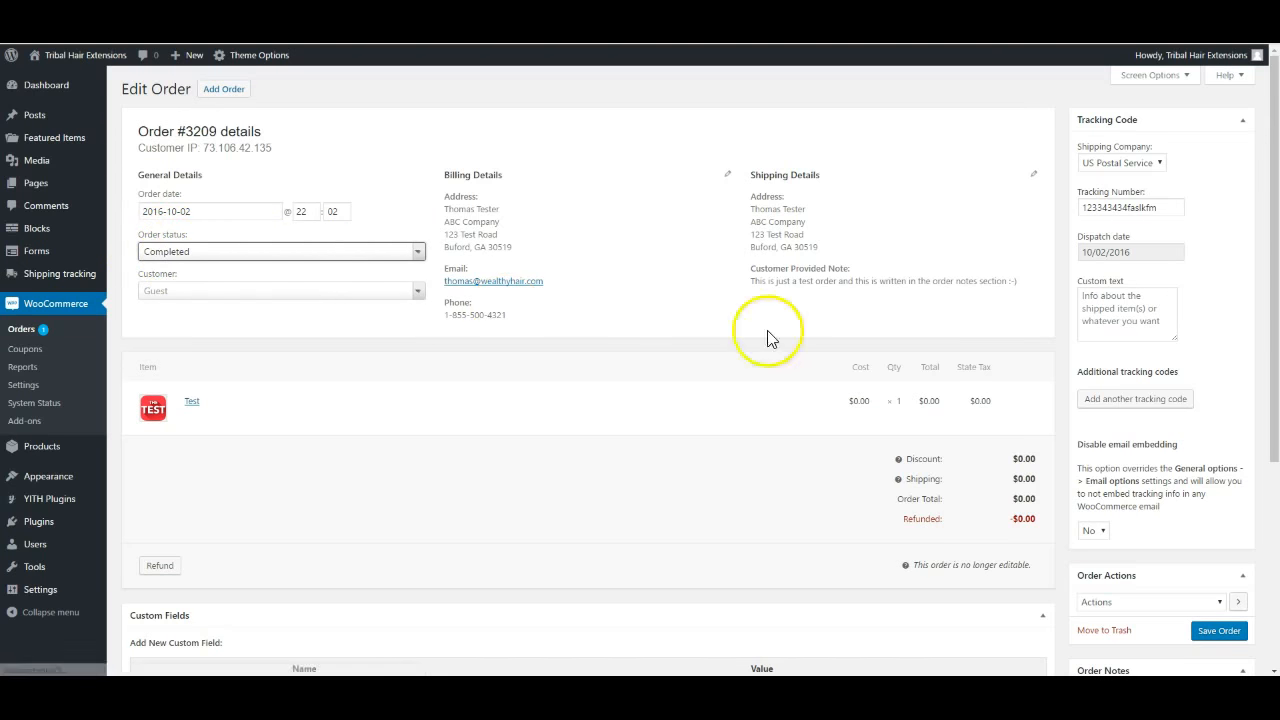
scroll(1257, 388, down, 1)
scroll(1257, 388, down, 1)
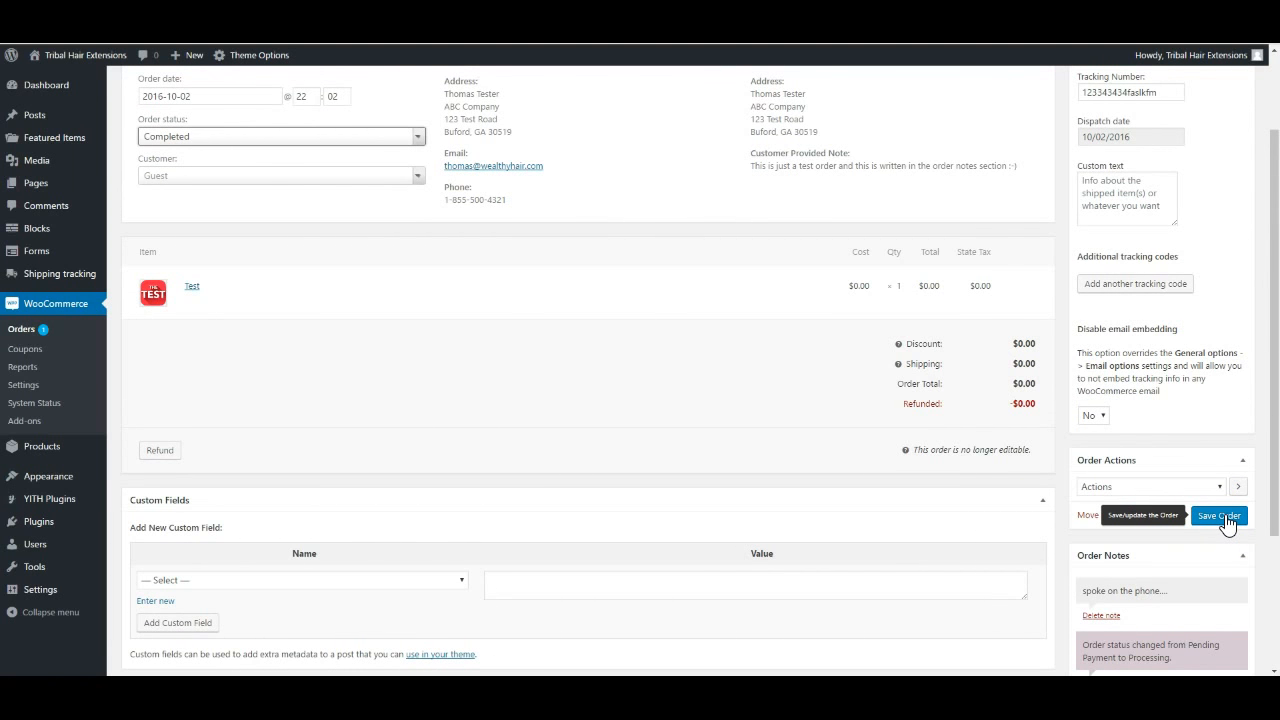
click(1225, 516)
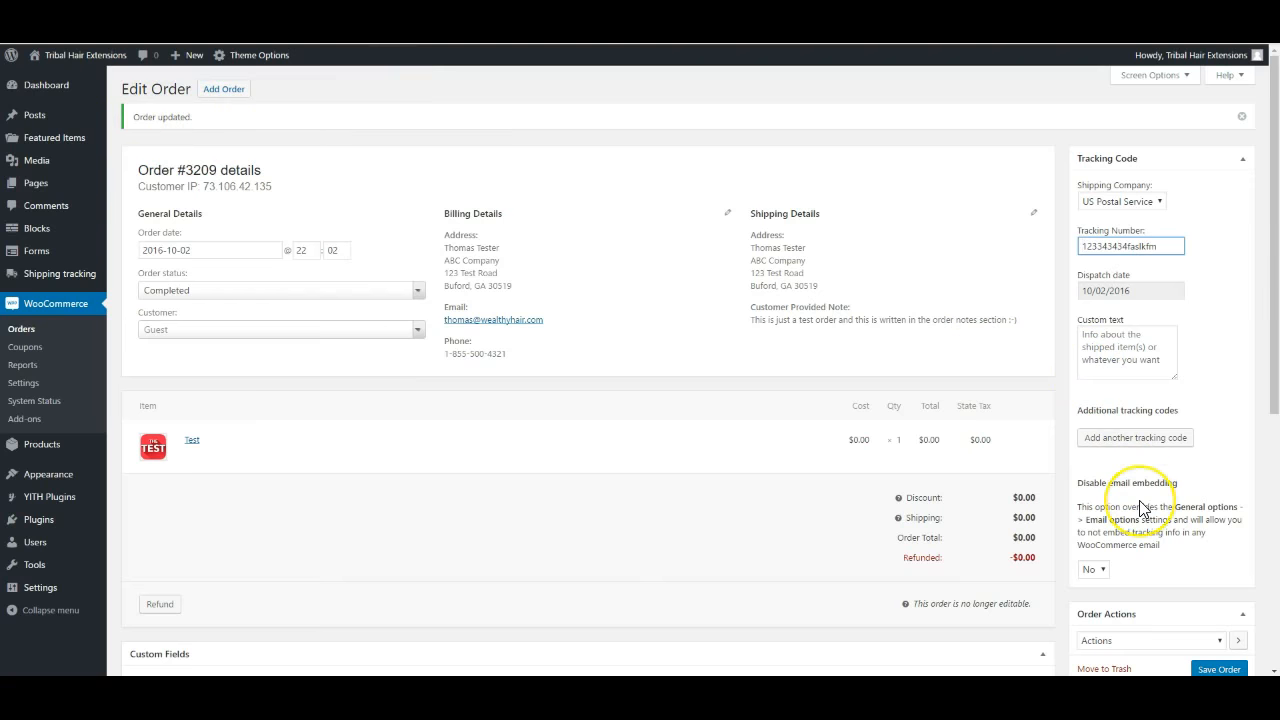
scroll(1141, 508, down, 1)
scroll(1140, 509, down, 2)
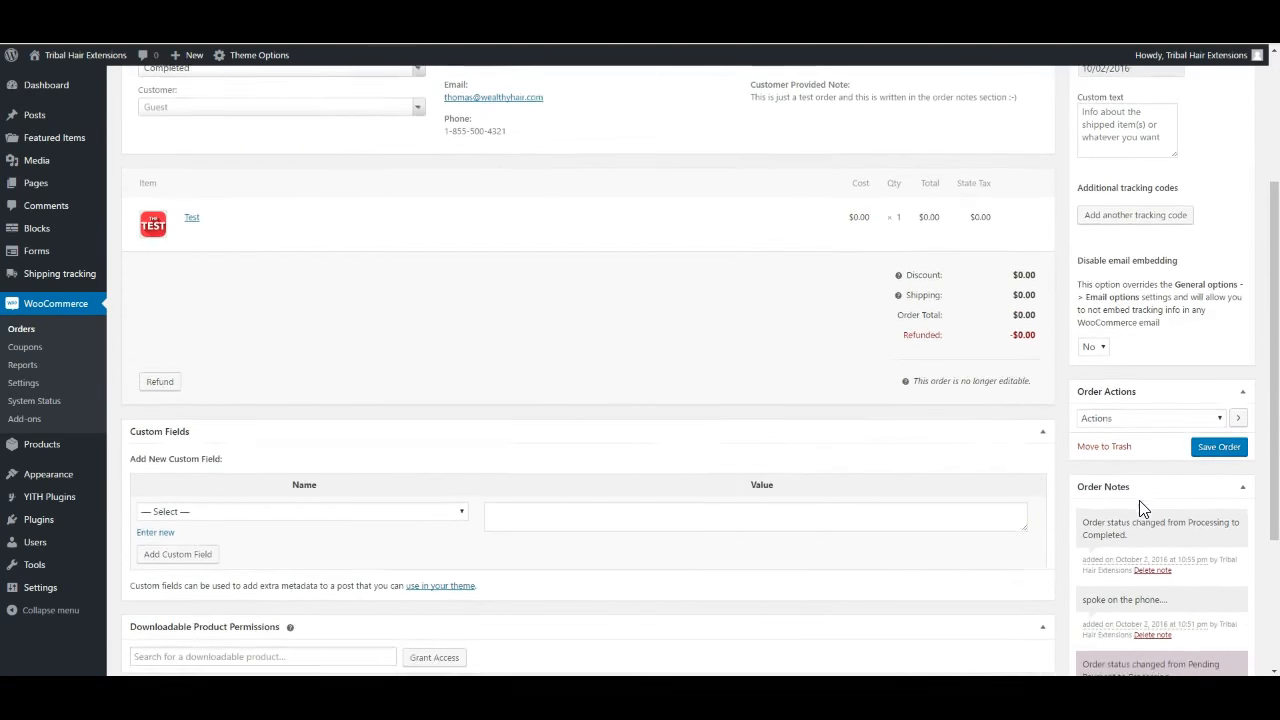
scroll(1114, 586, down, 2)
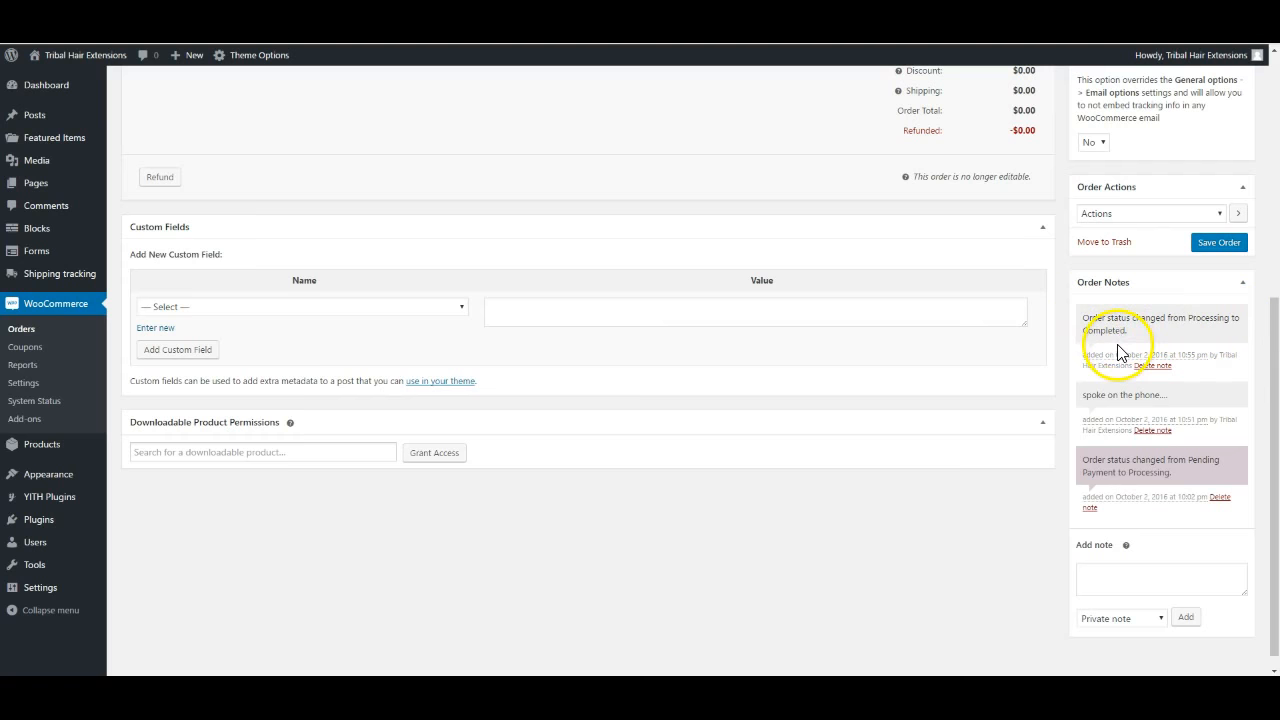
scroll(449, 306, up, 2)
scroll(449, 306, up, 1)
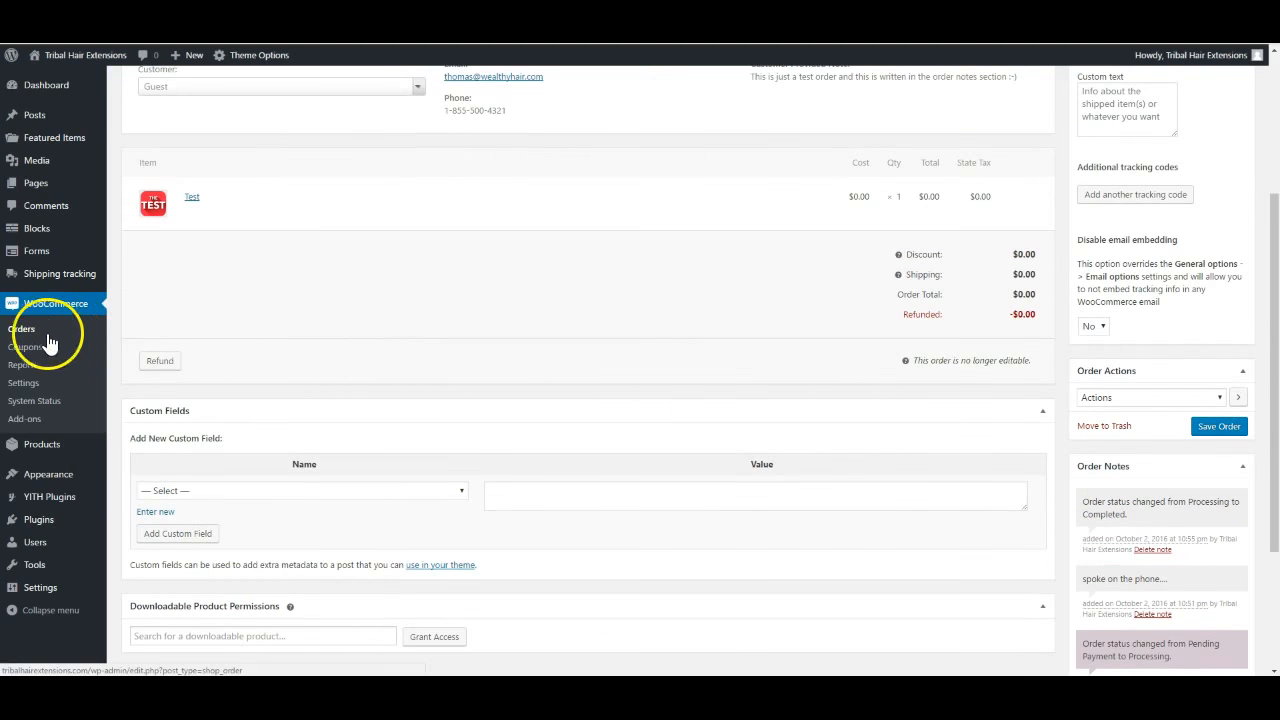
Return to the WooCommerce Orders list and show, then hide, its Help panel
click(20, 330)
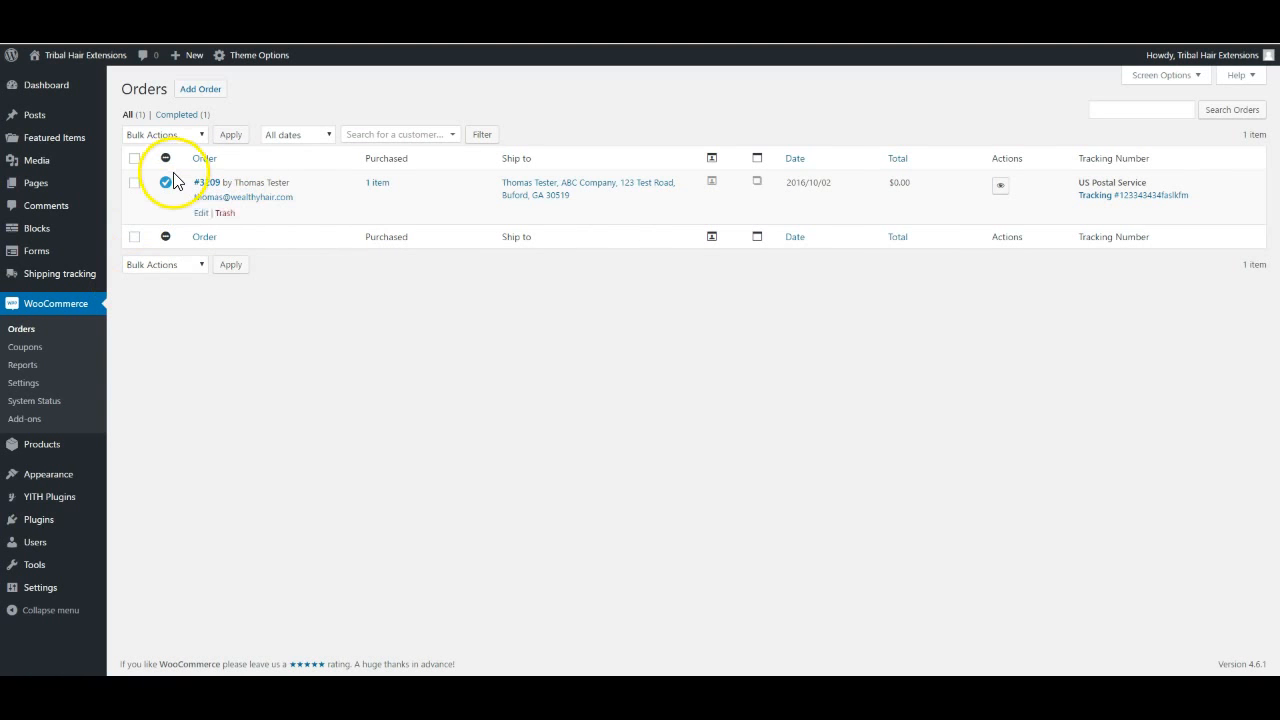
click(1241, 75)
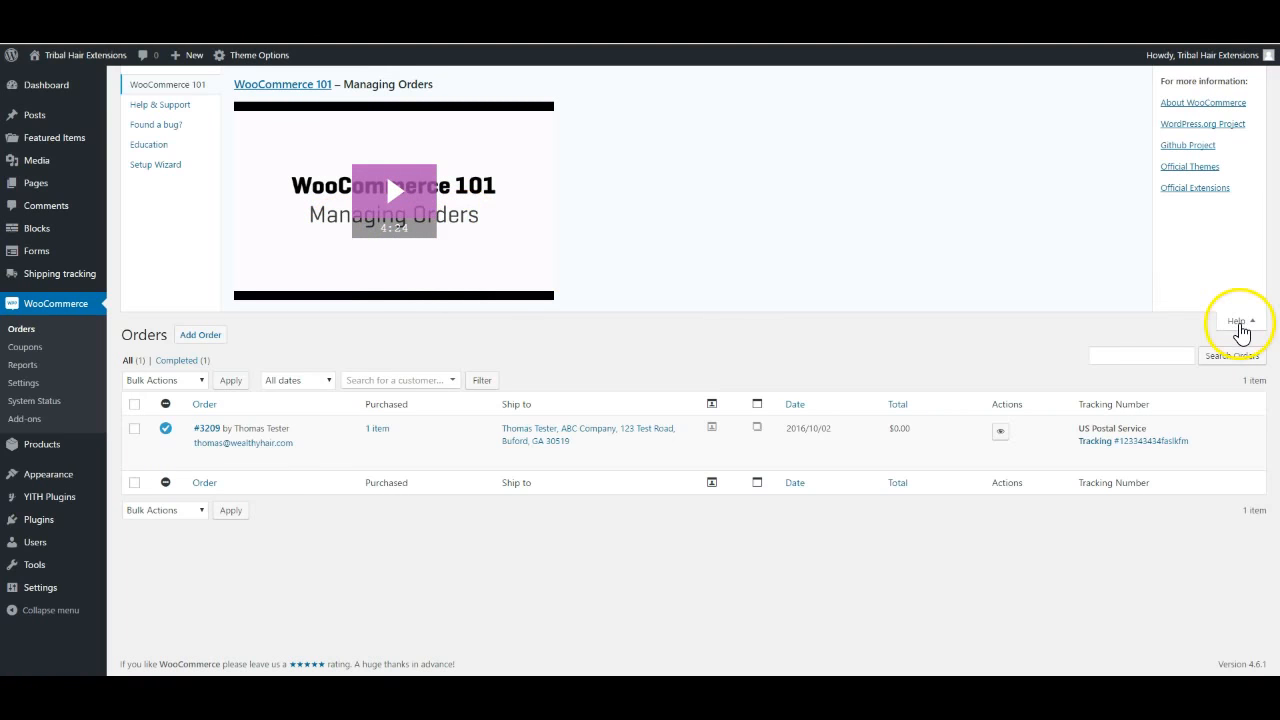
click(1237, 320)
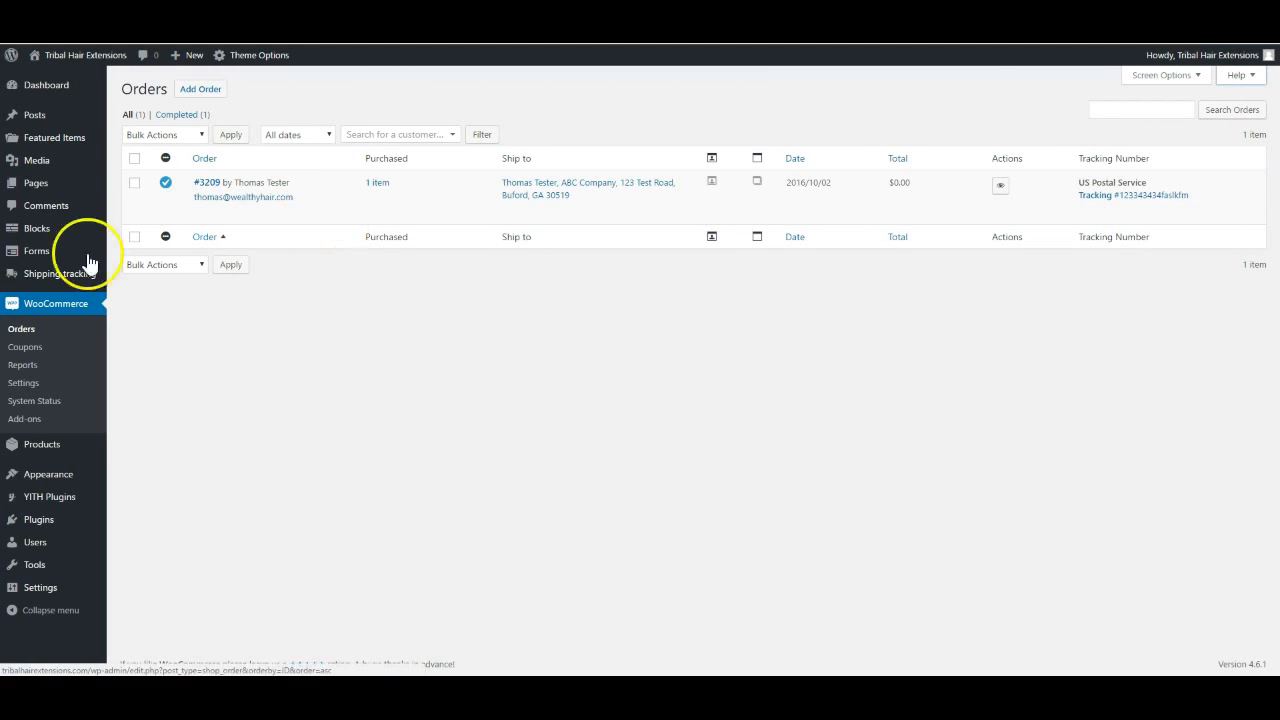
click(24, 350)
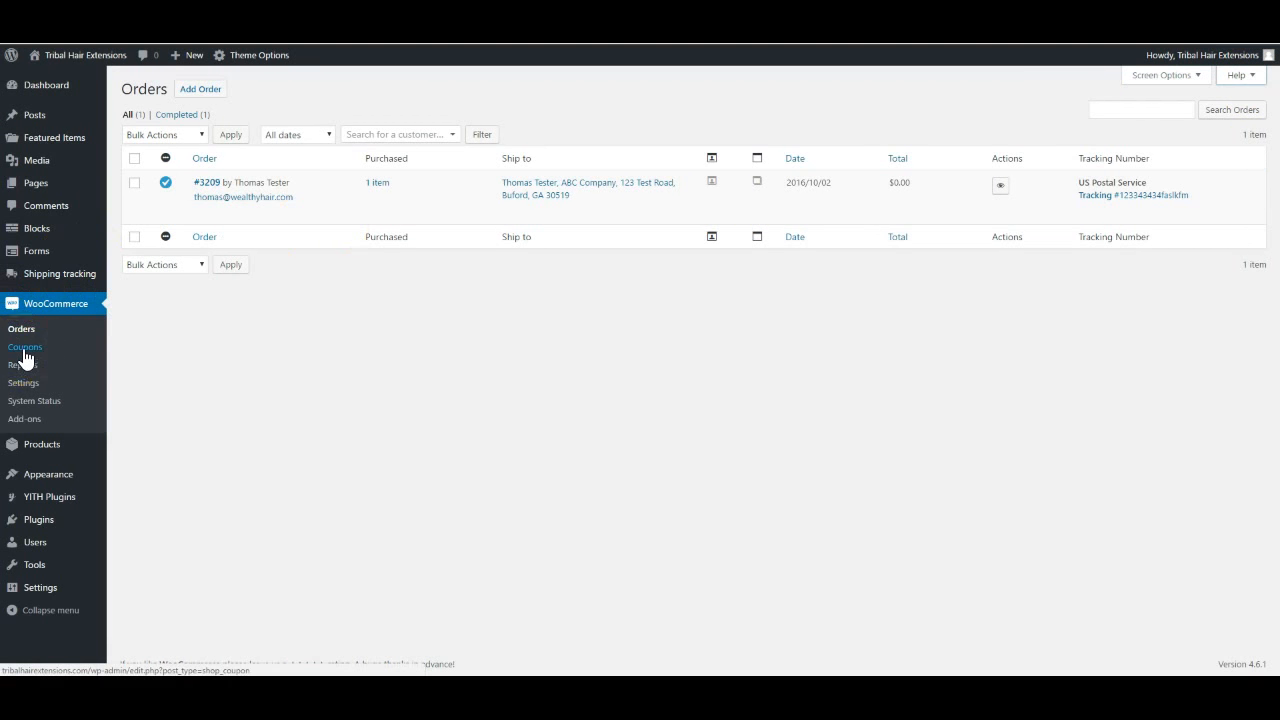
Open the empty WooCommerce Coupons page and show, then hide, the coupons help
click(26, 350)
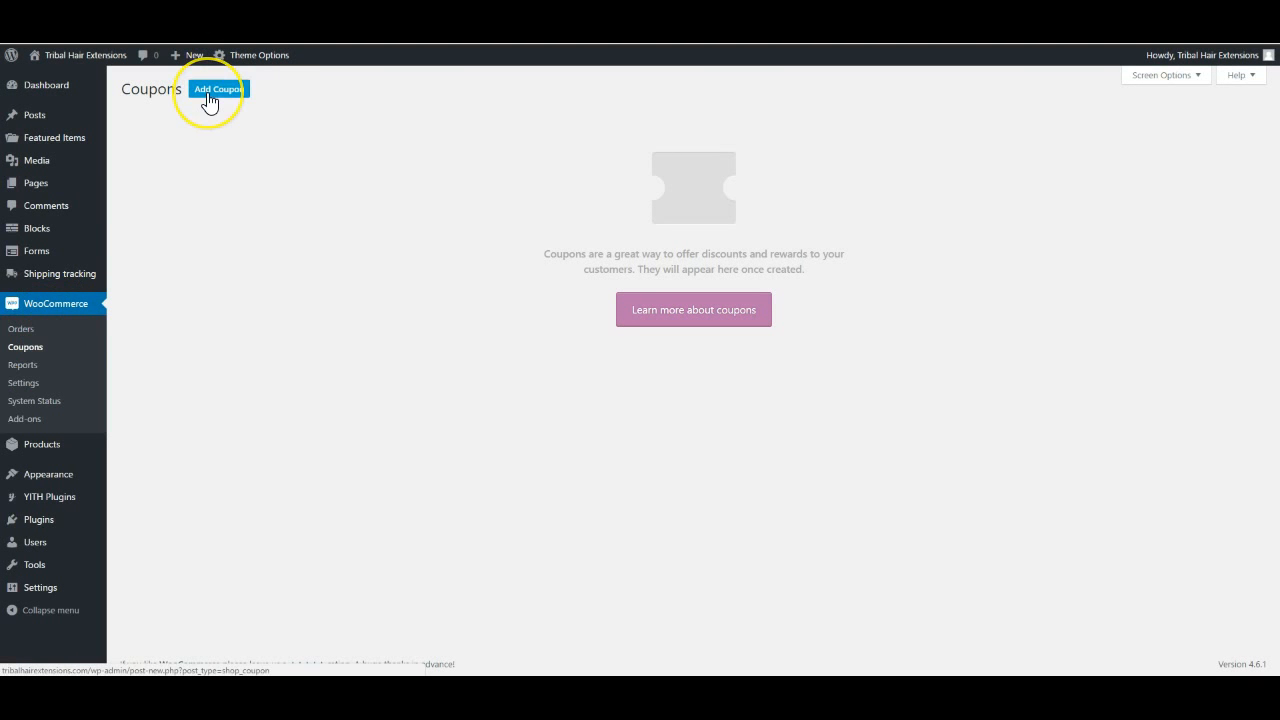
click(1240, 76)
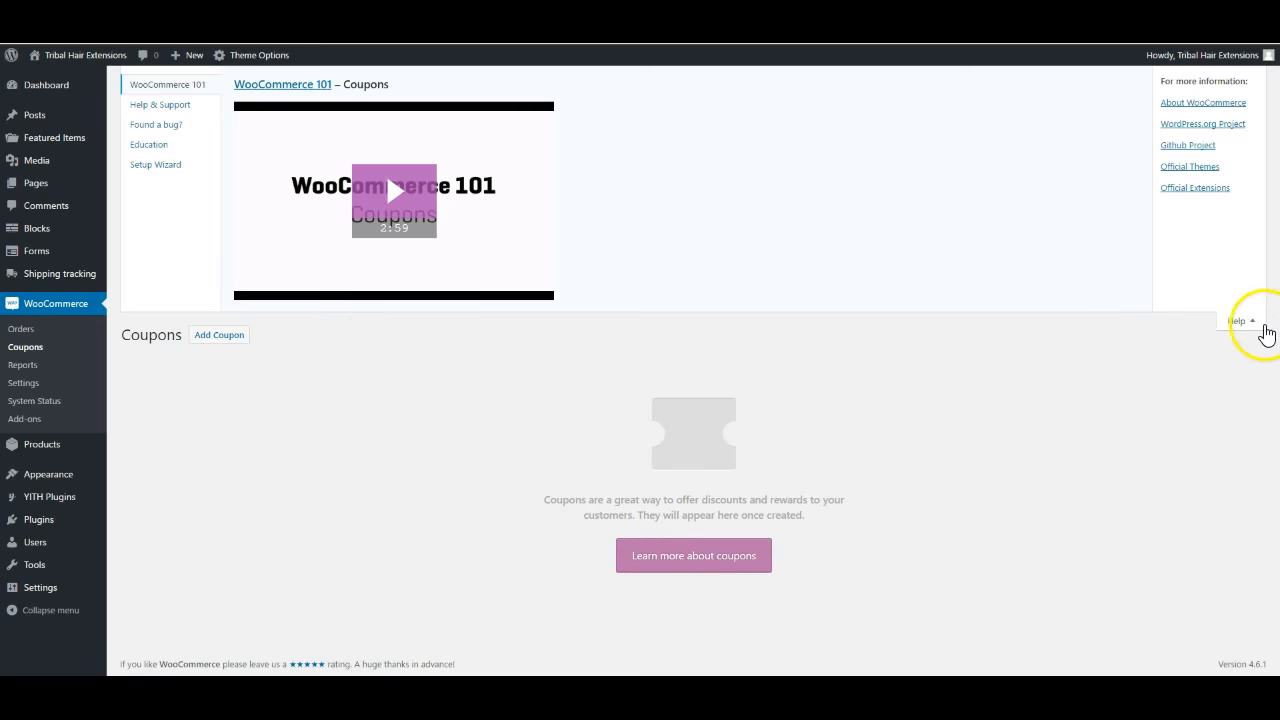
click(1255, 322)
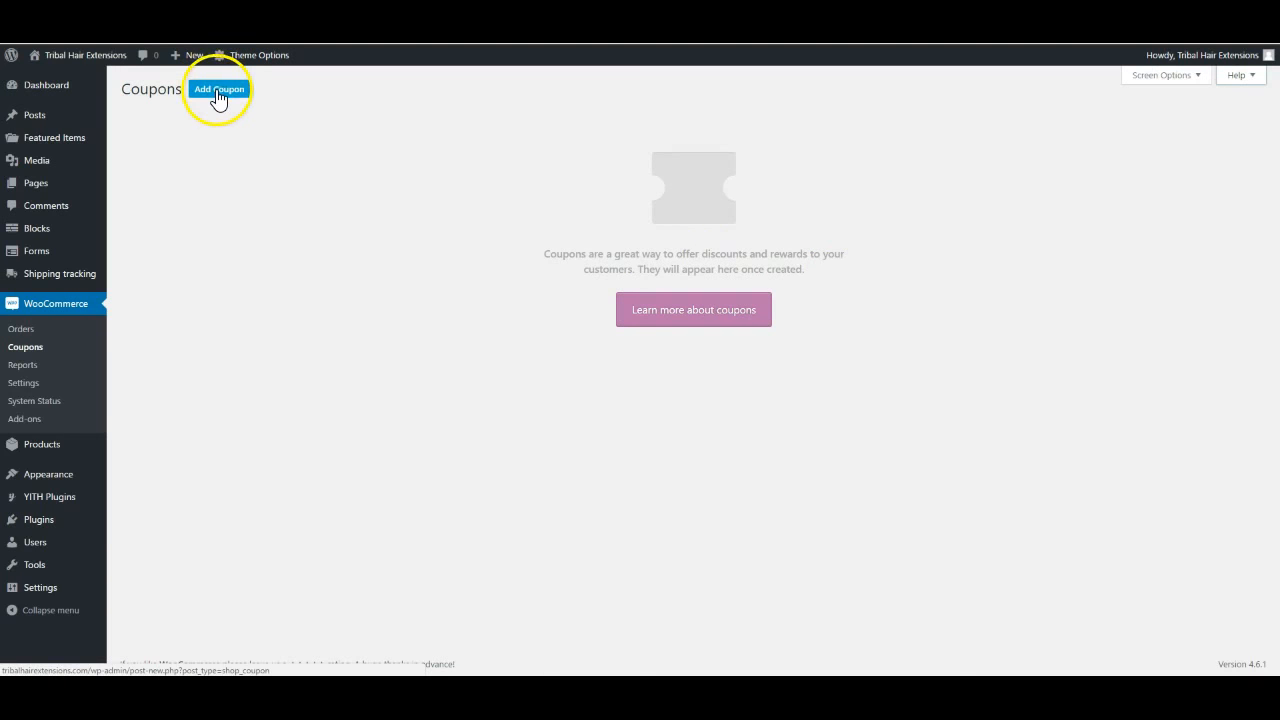
Add a new coupon with code Get10 and description '10% Off For 1st Orders'
click(218, 89)
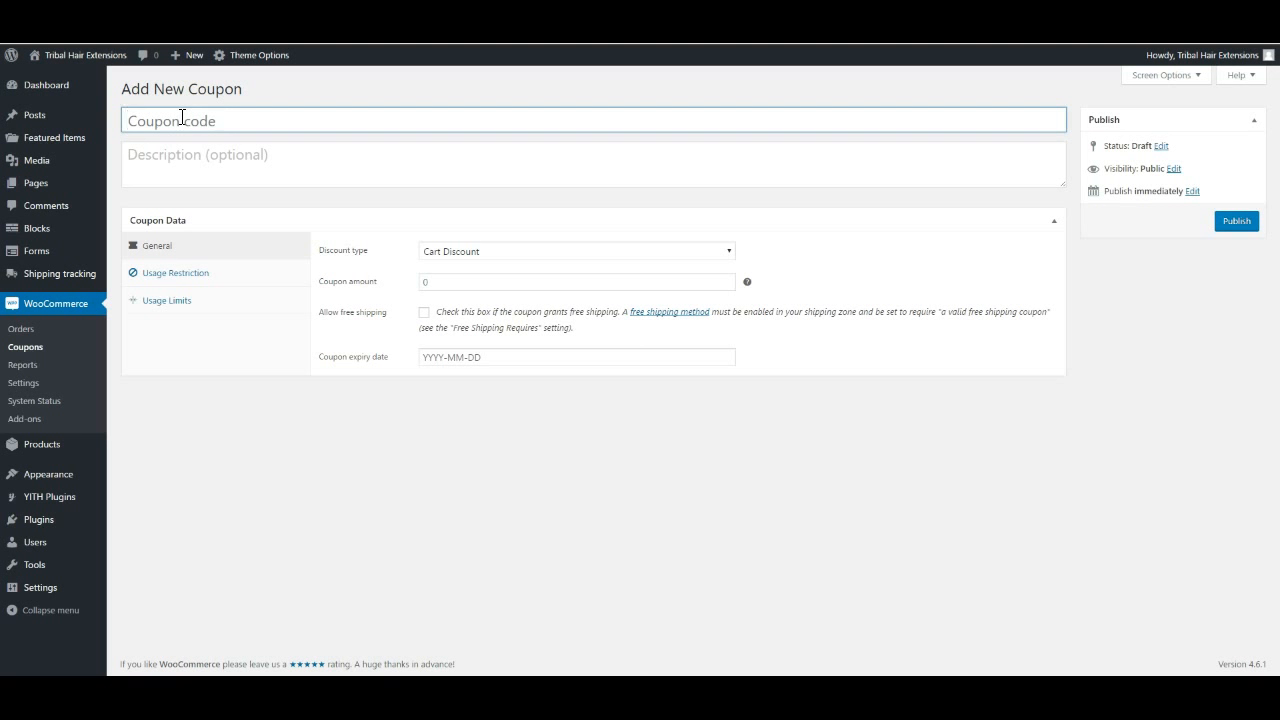
text(Get10)
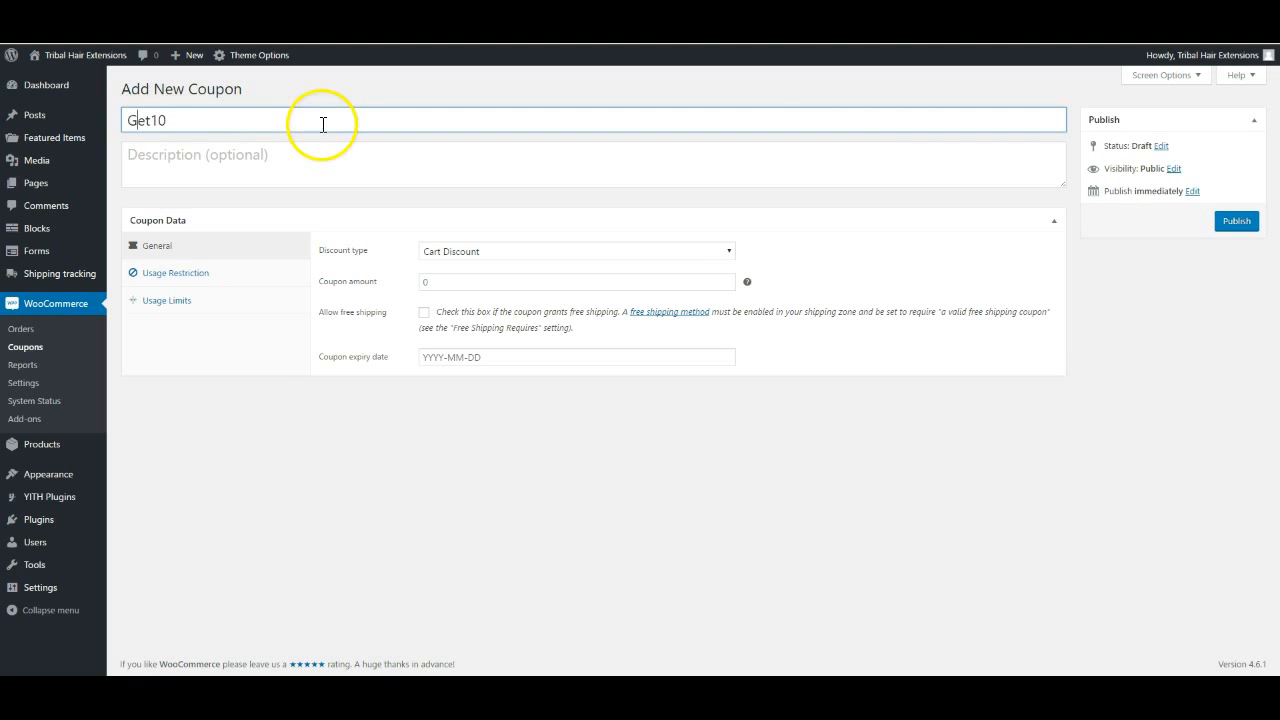
click(157, 164)
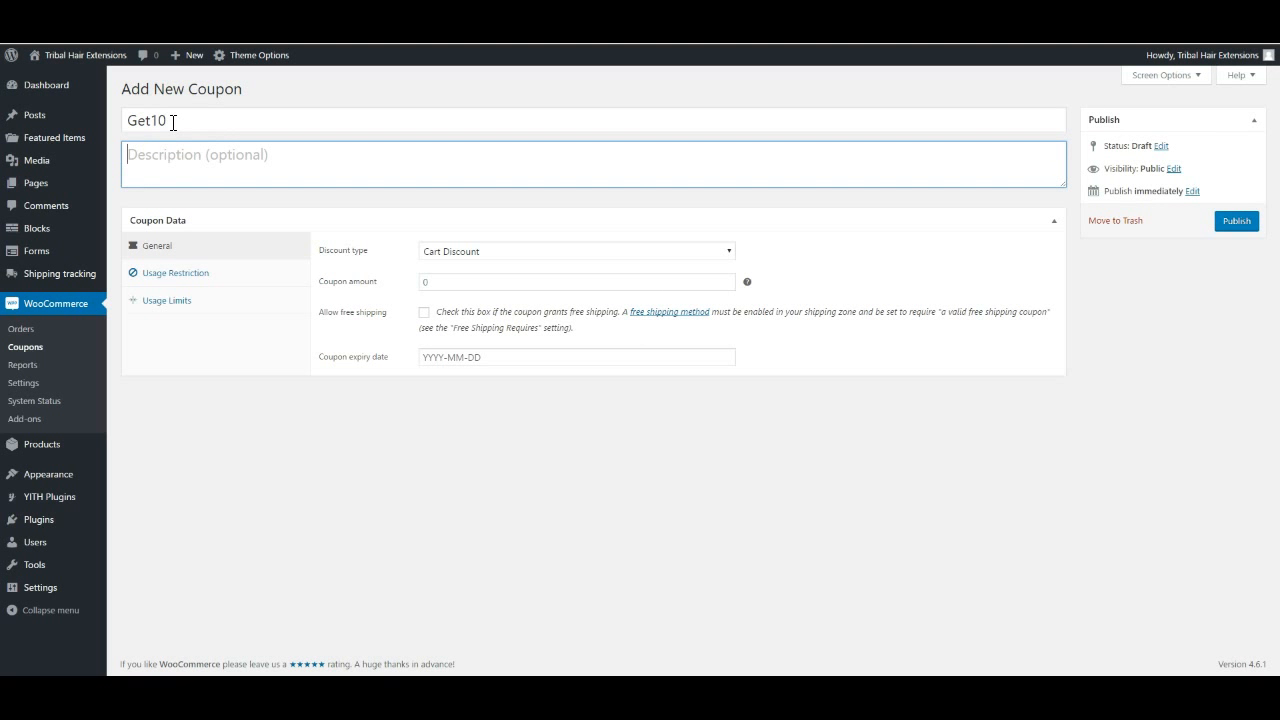
click(166, 154)
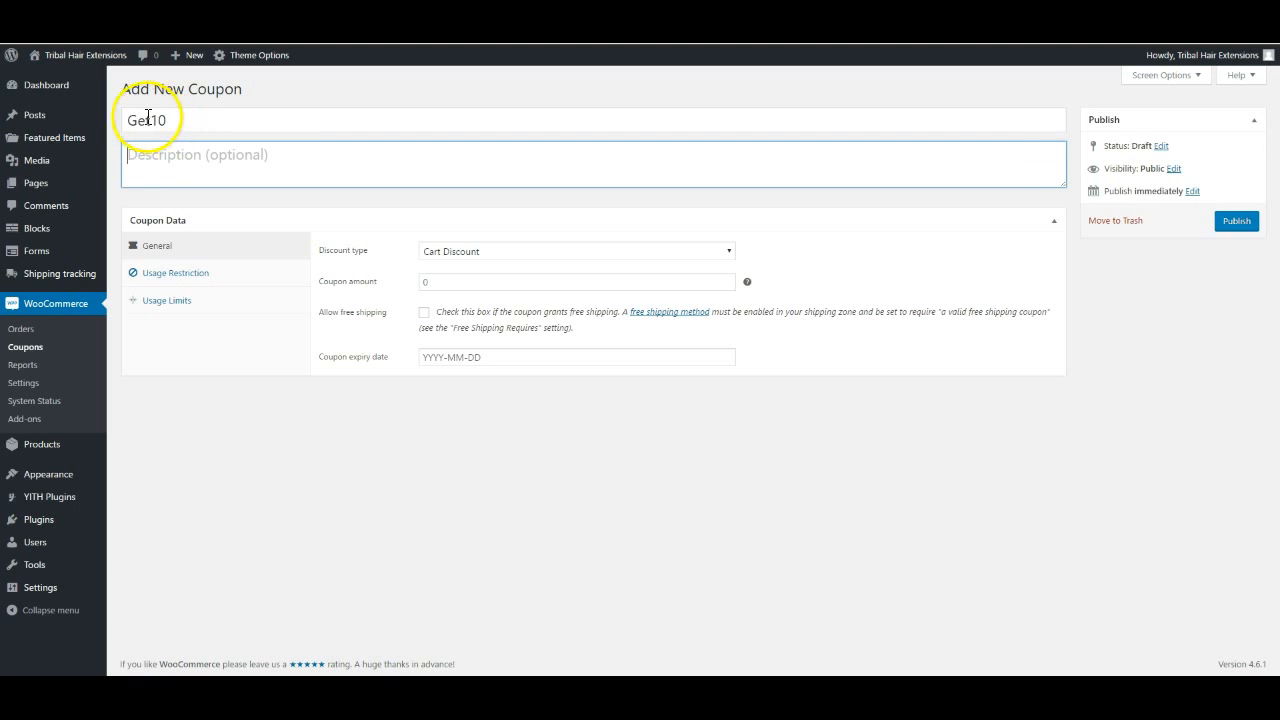
mouse_move(255, 55)
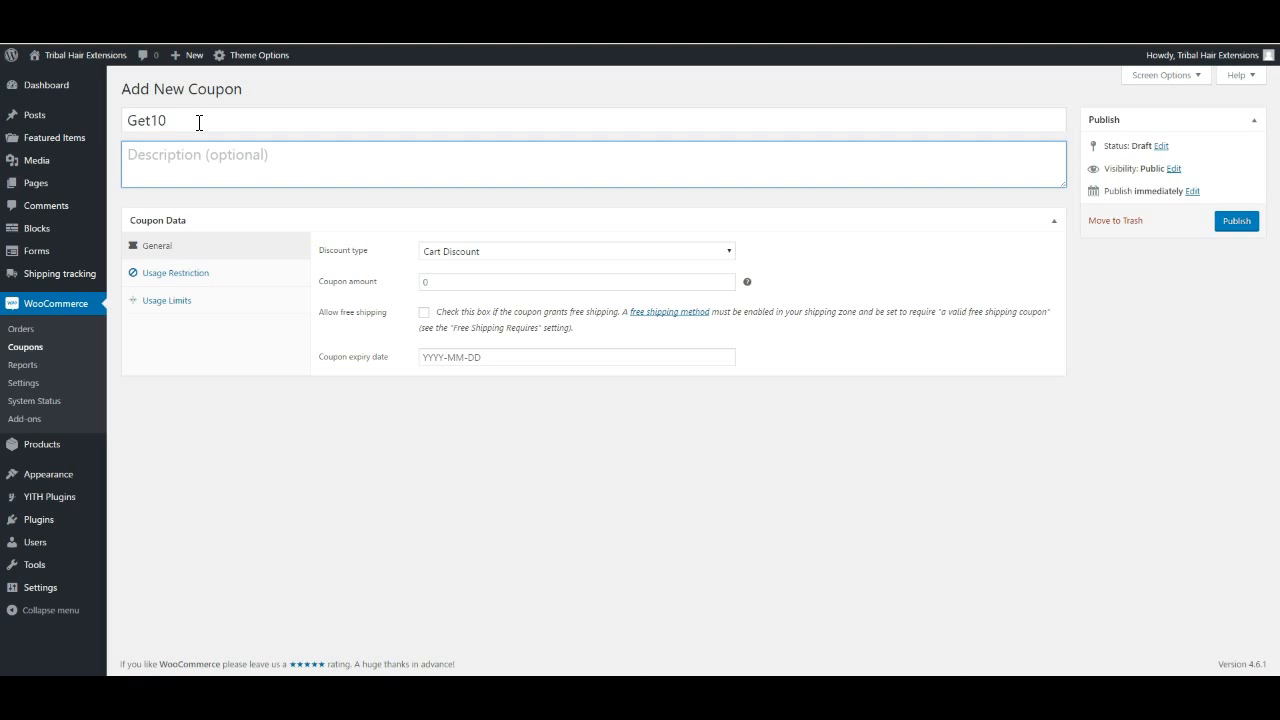
click(177, 122)
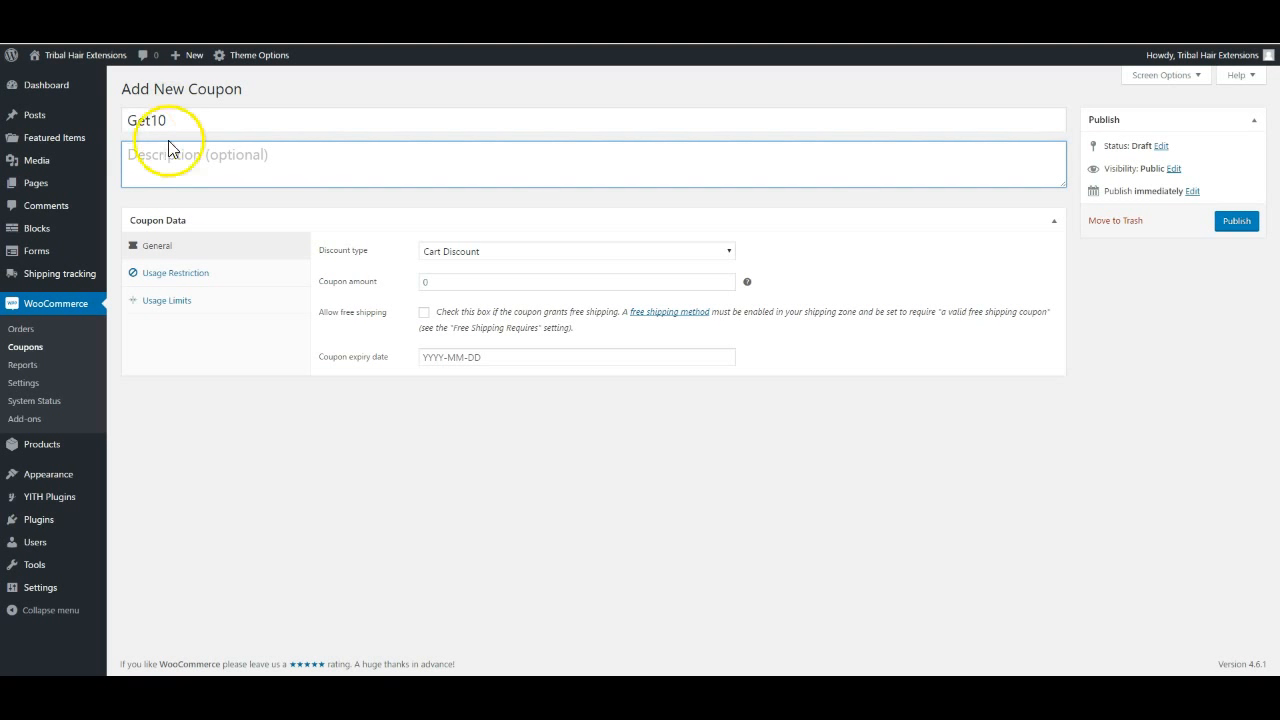
text(10% Off For 1st Orders)
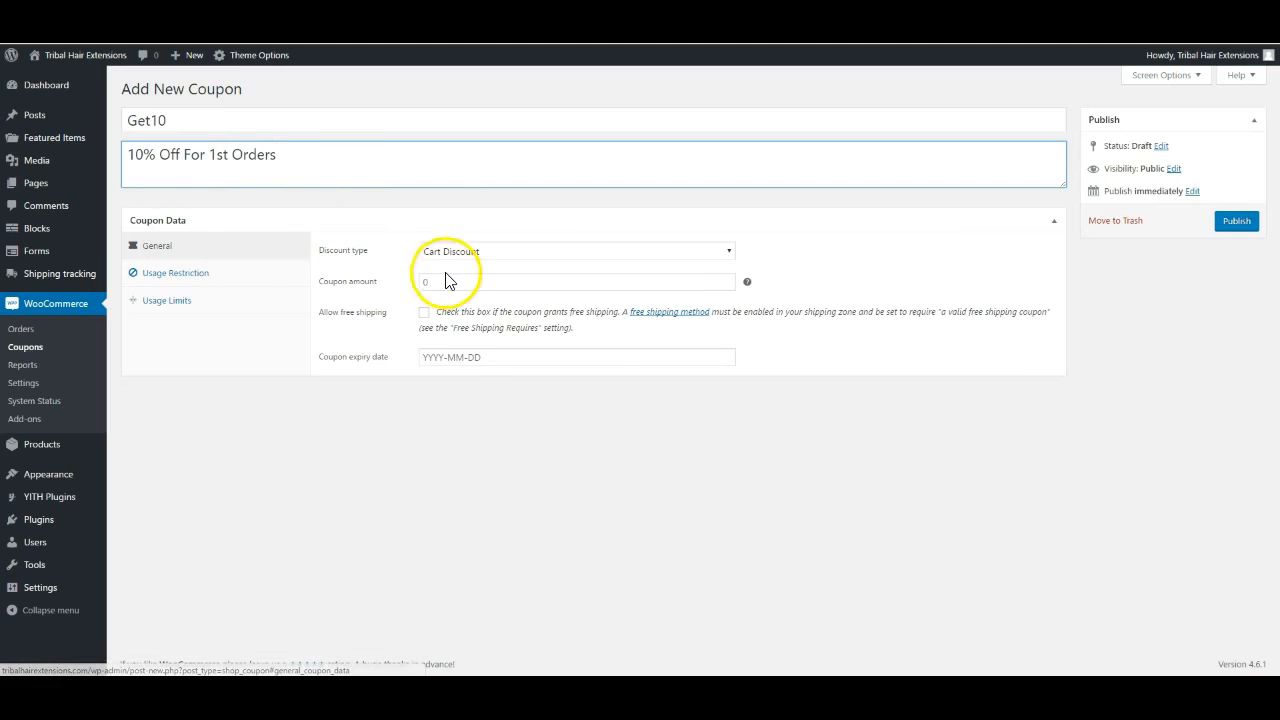
click(473, 254)
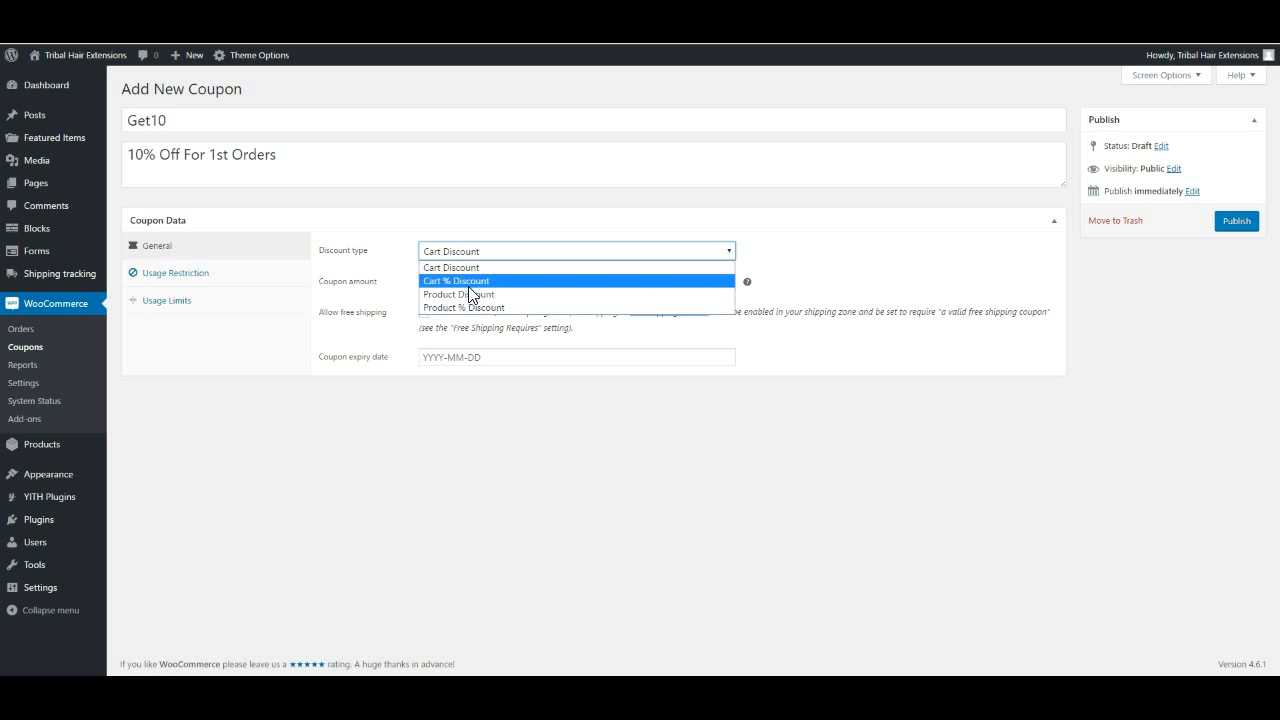
Set the discount type to Cart % Discount with a coupon amount of 10
click(460, 281)
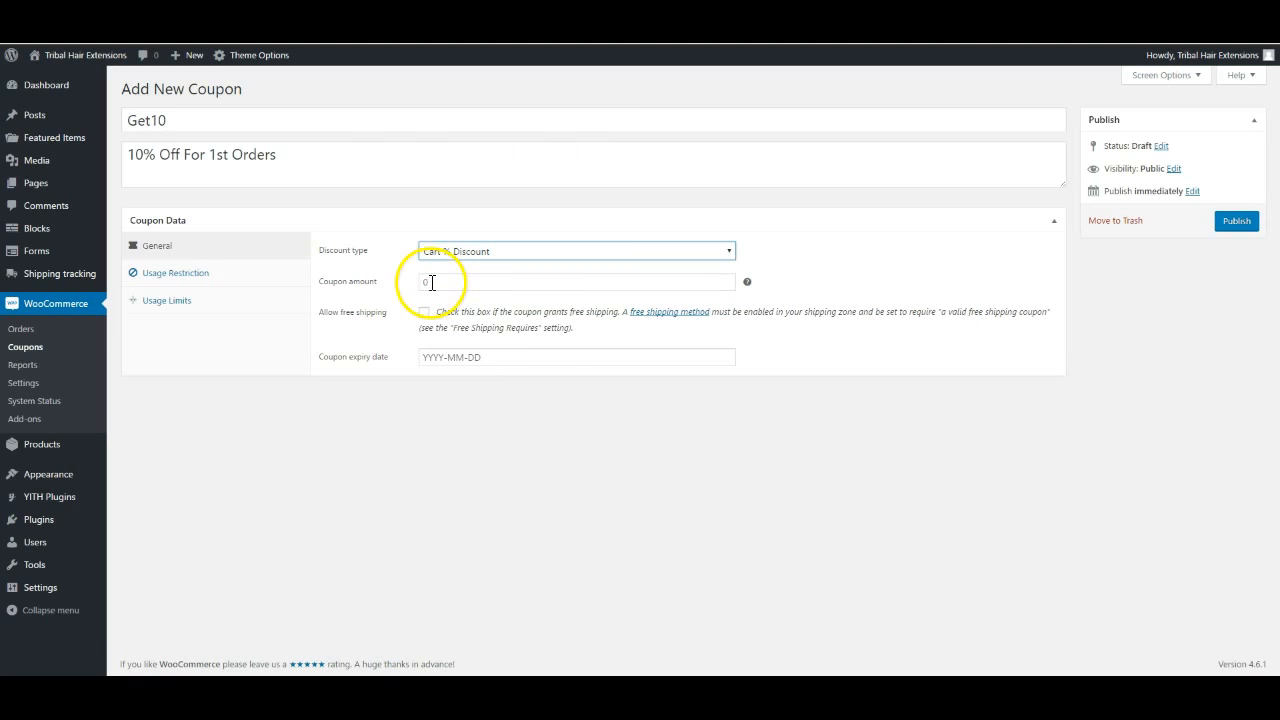
click(443, 282)
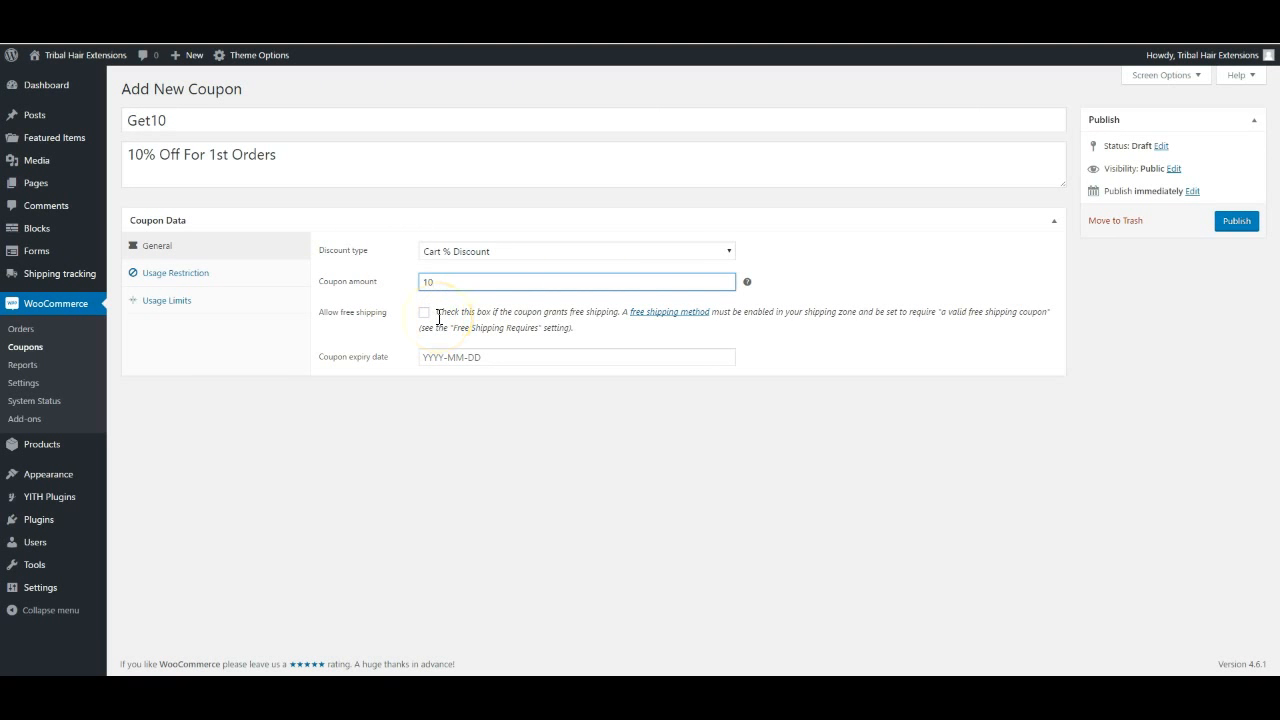
click(486, 358)
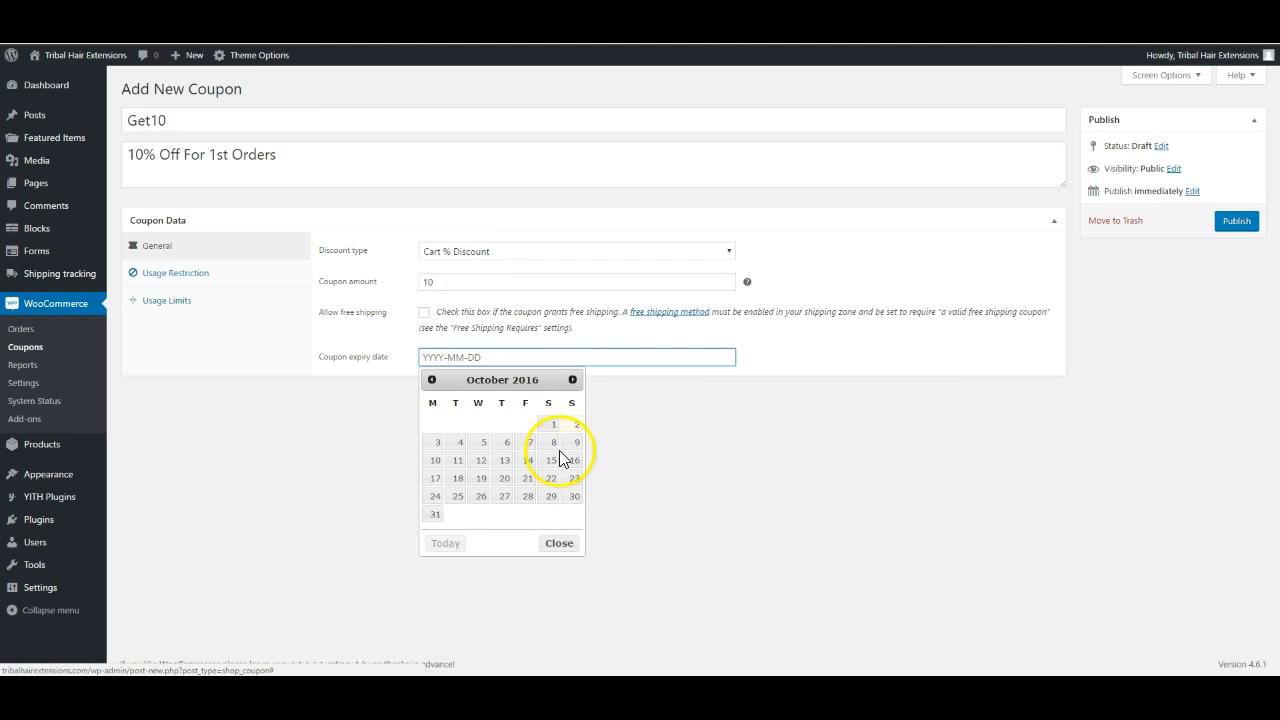
Set the coupon expiry date to 2017-02-01 with the date picker
click(573, 380)
click(573, 380)
click(573, 380)
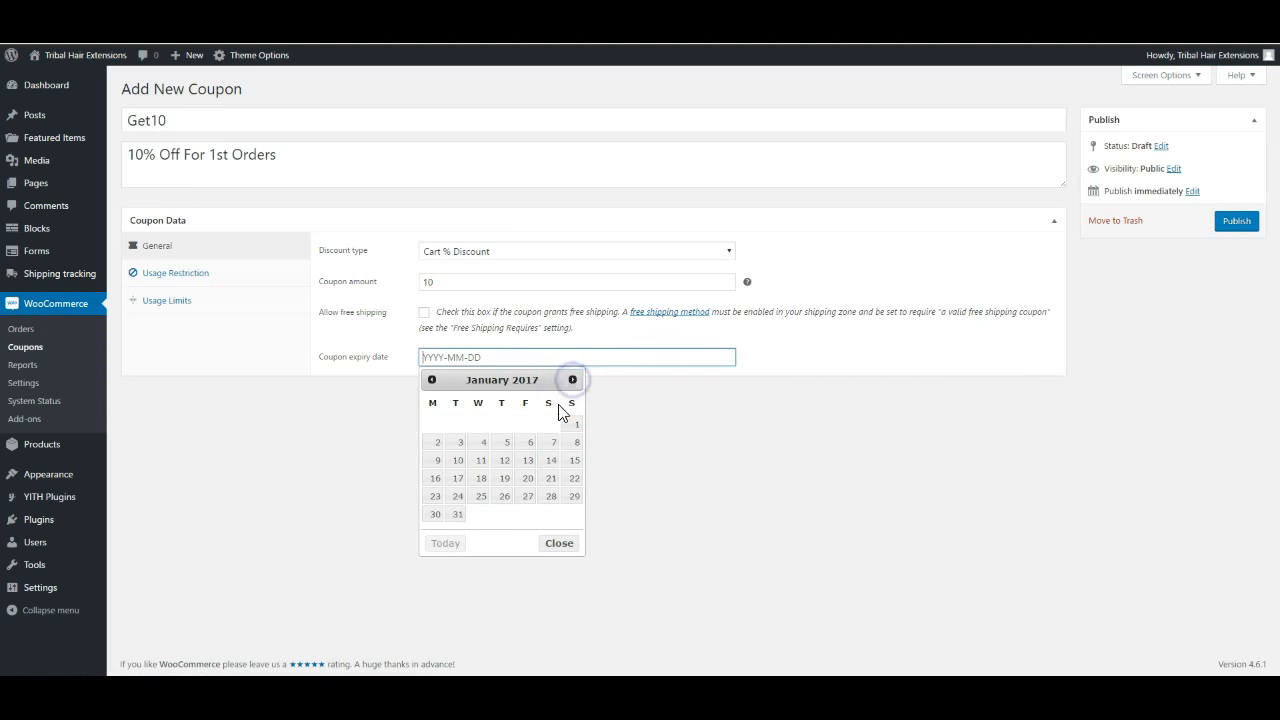
click(575, 423)
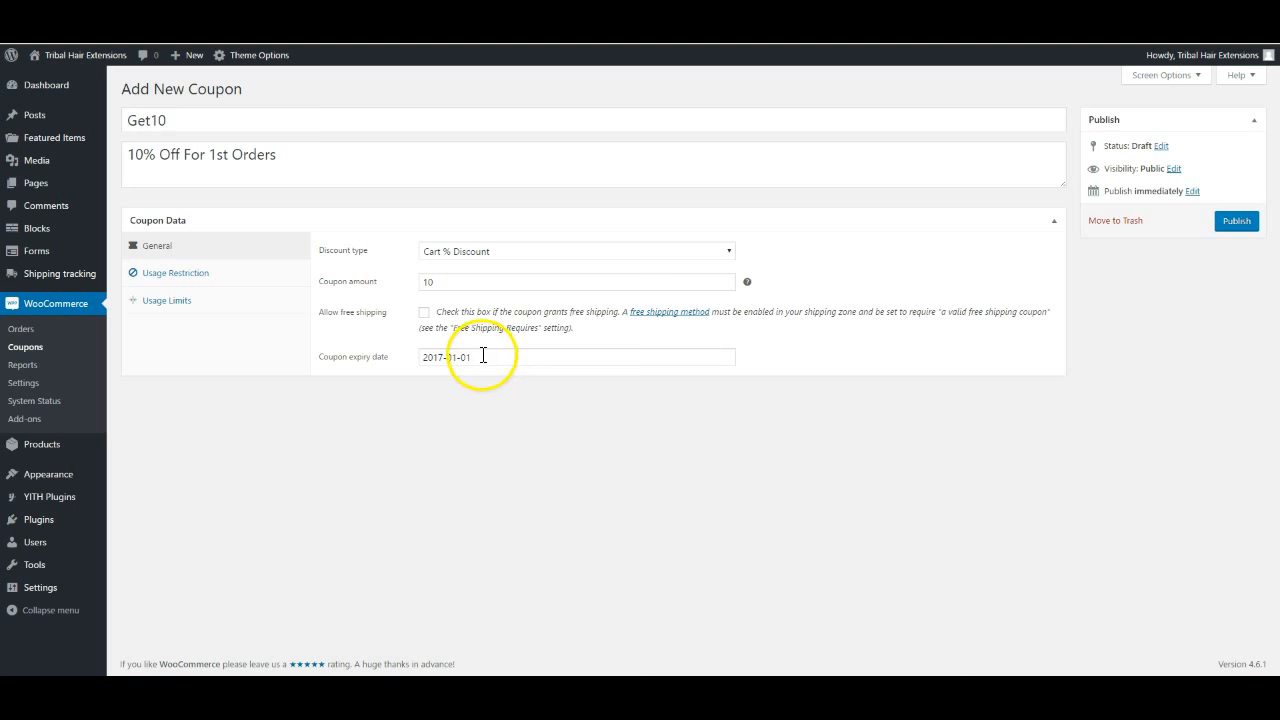
click(483, 356)
click(573, 380)
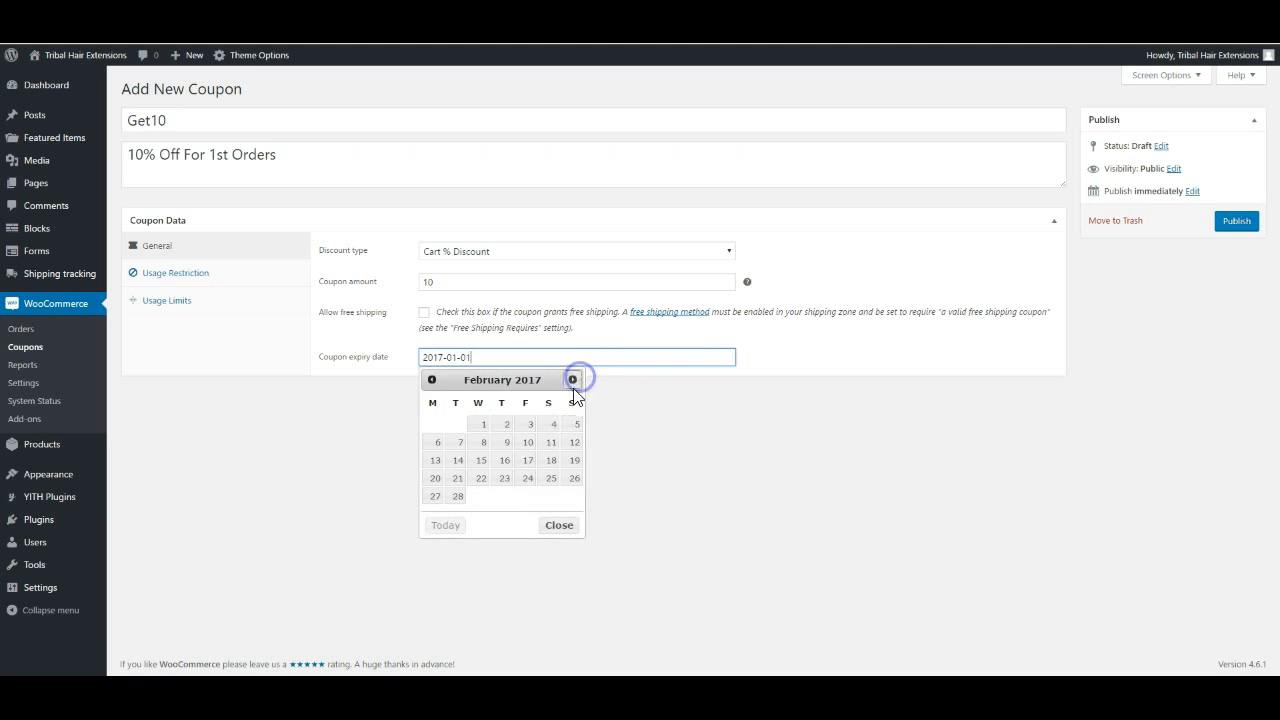
click(483, 424)
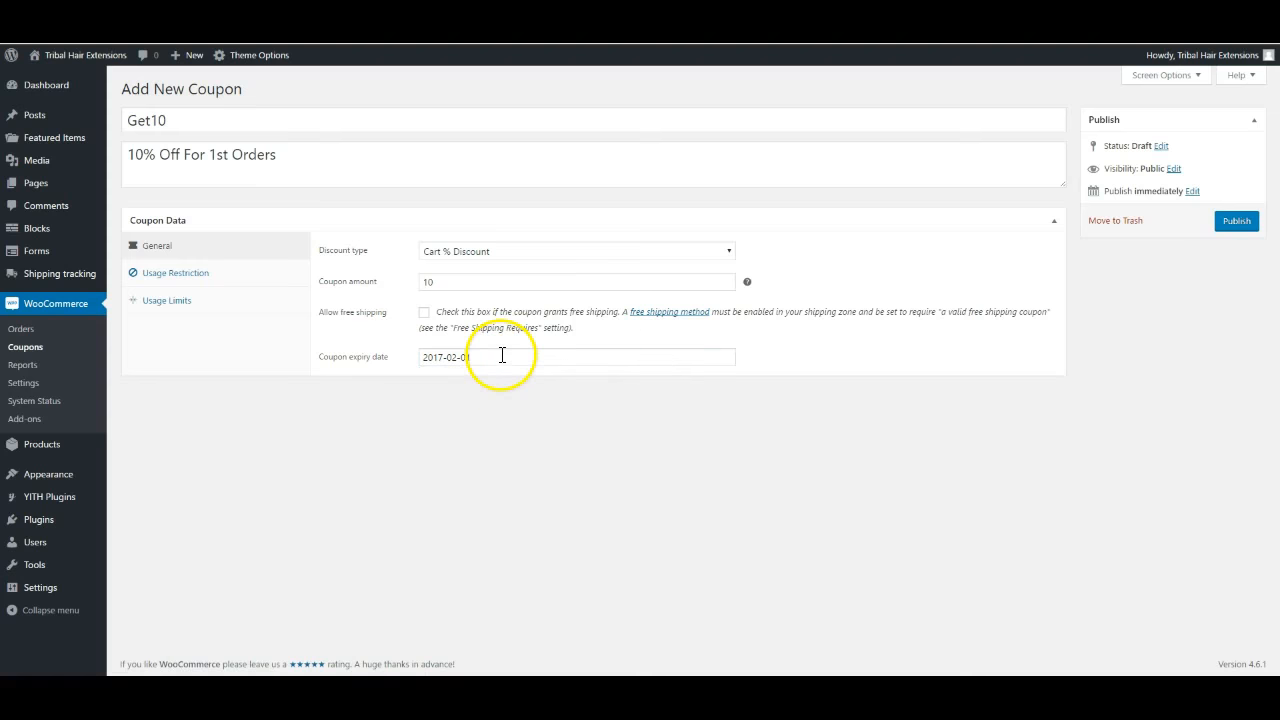
click(178, 276)
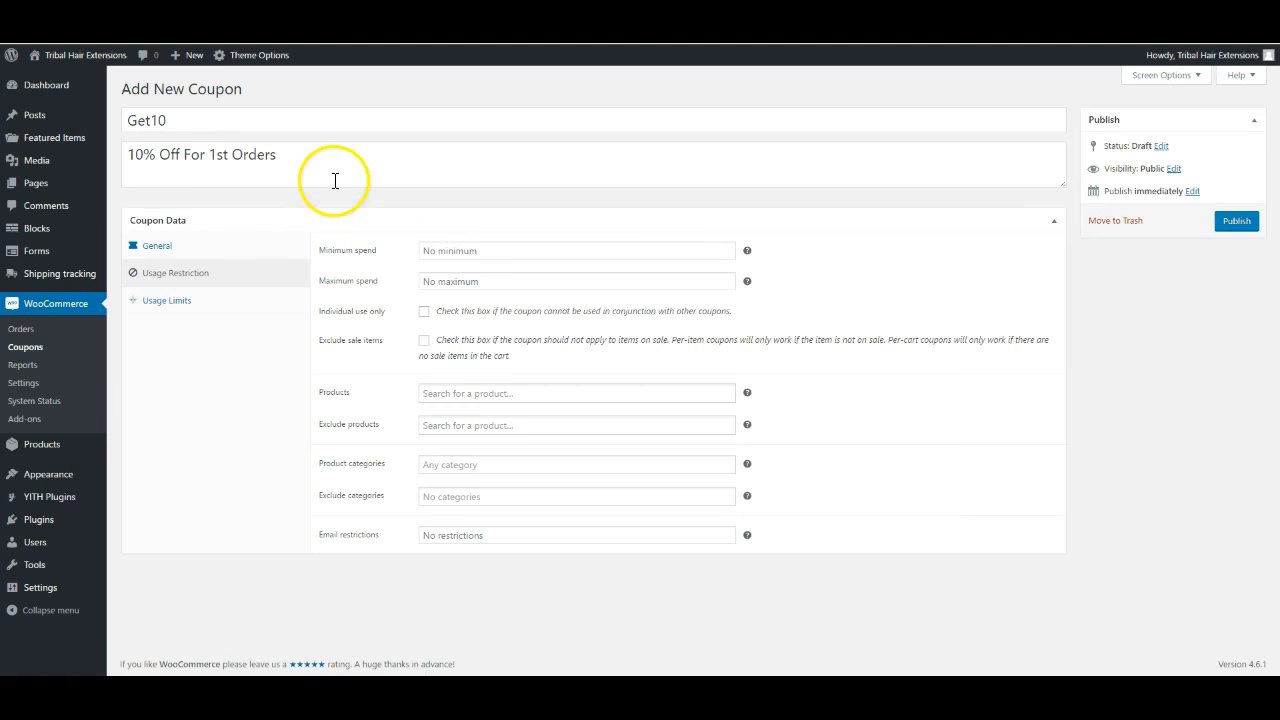
Require a 50 minimum spend and individual use only, keeping sale items eligible
click(453, 251)
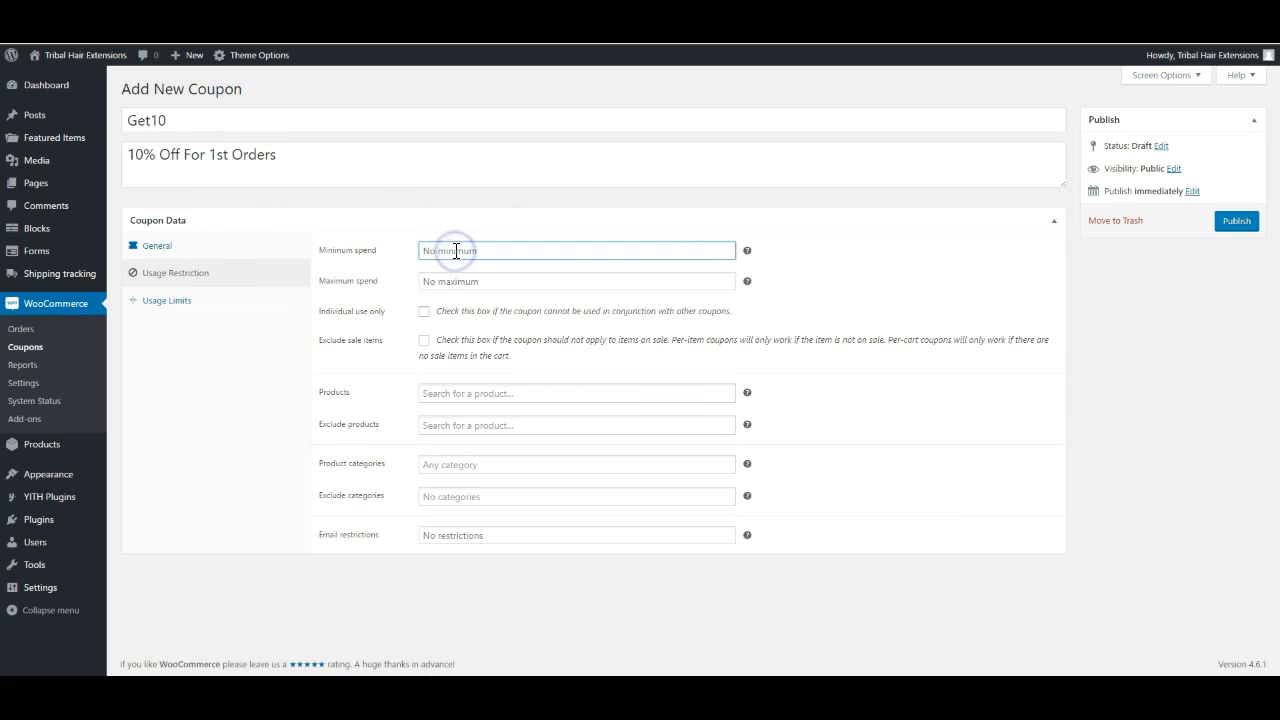
text(50)
click(444, 255)
click(445, 283)
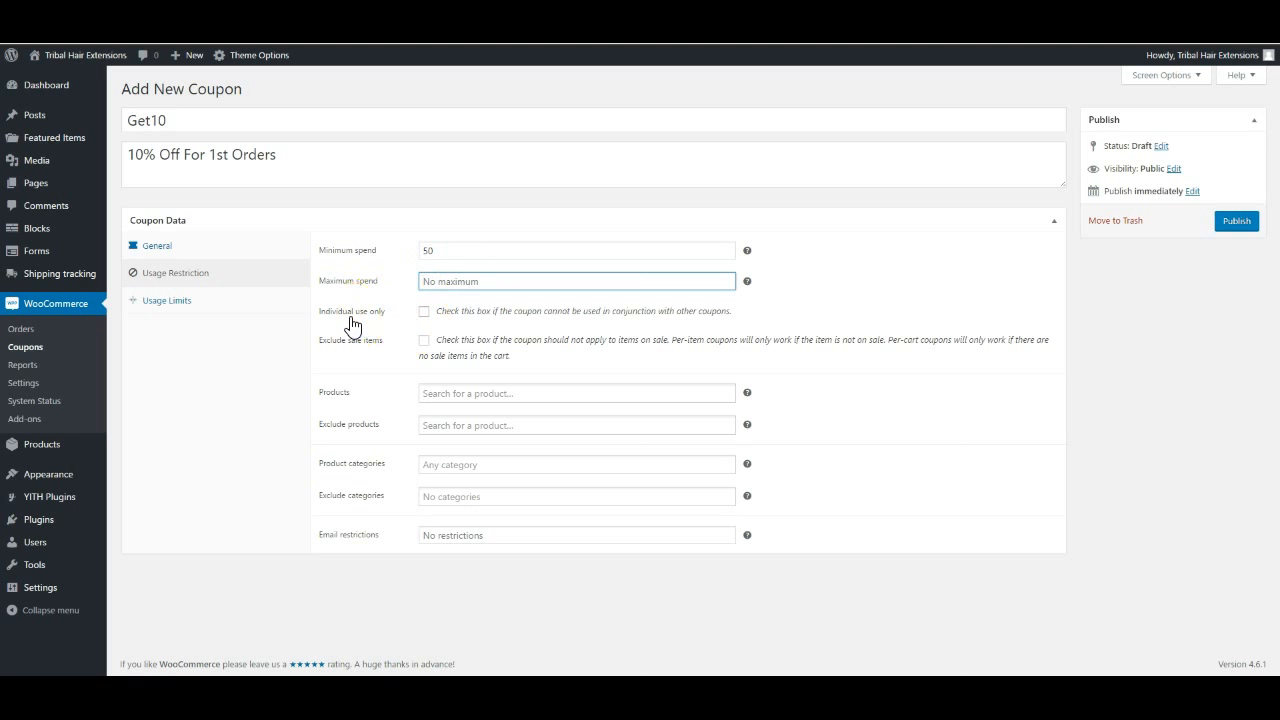
click(424, 312)
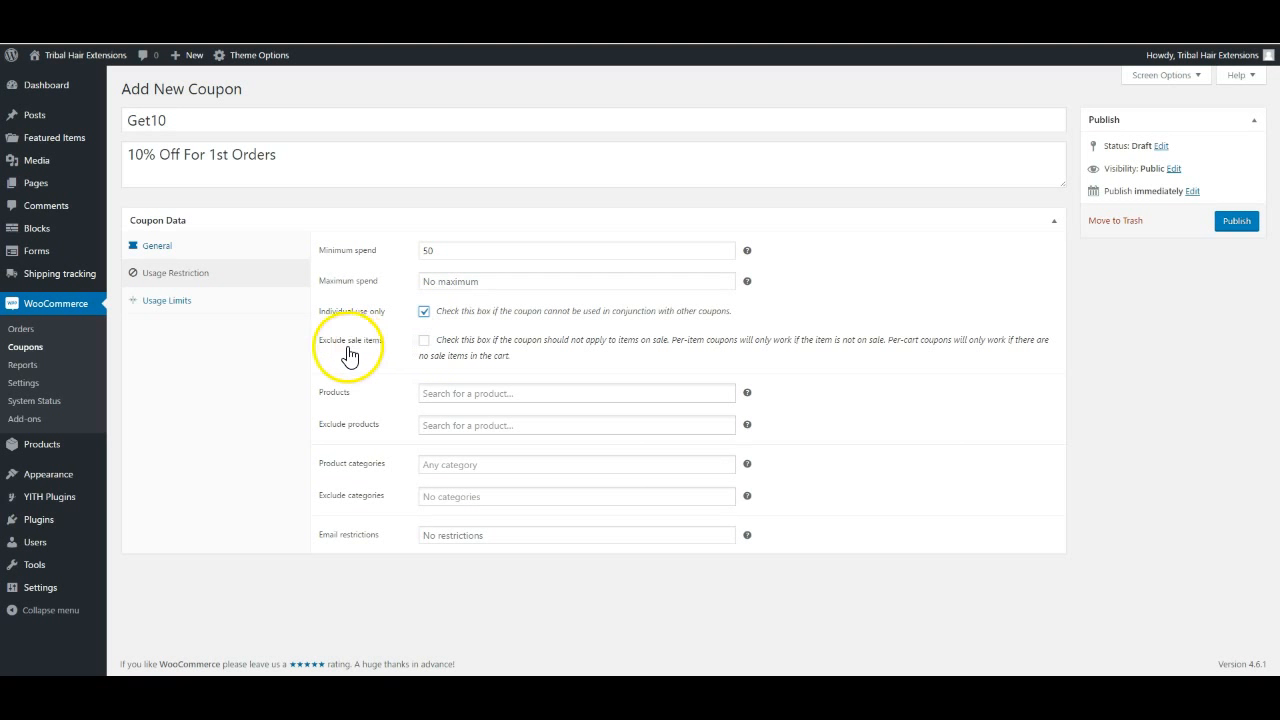
click(425, 346)
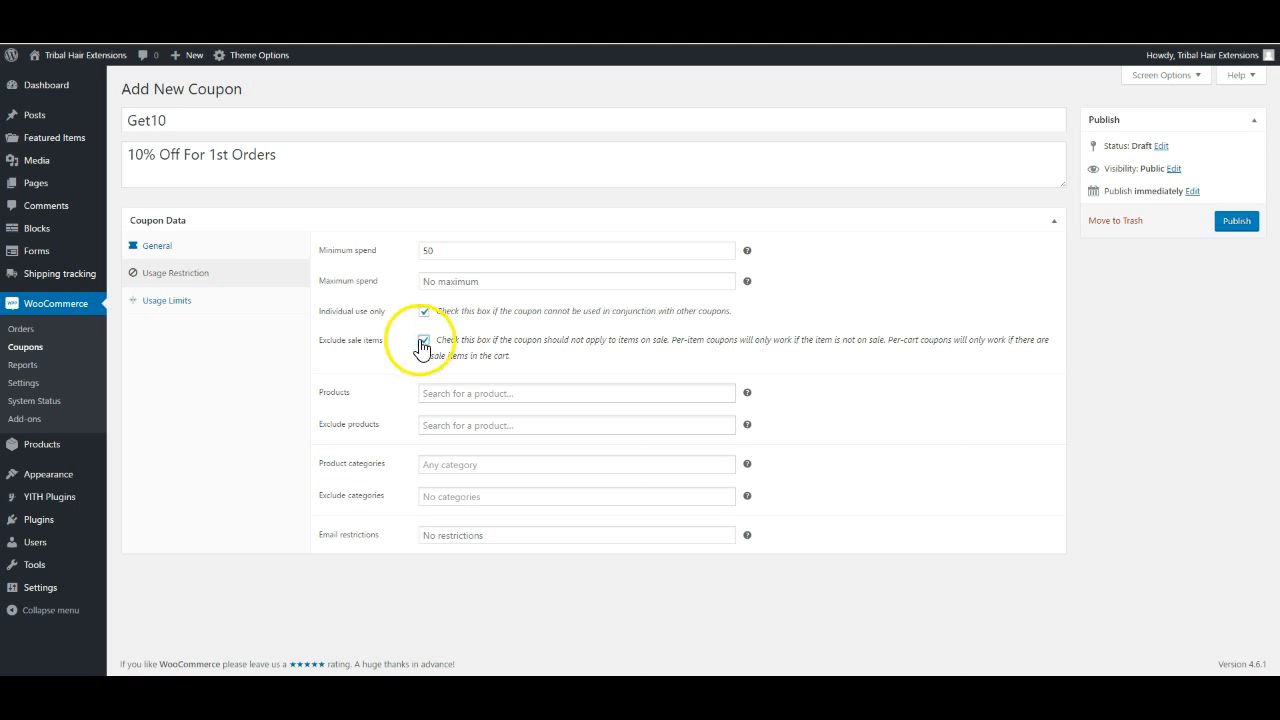
click(425, 342)
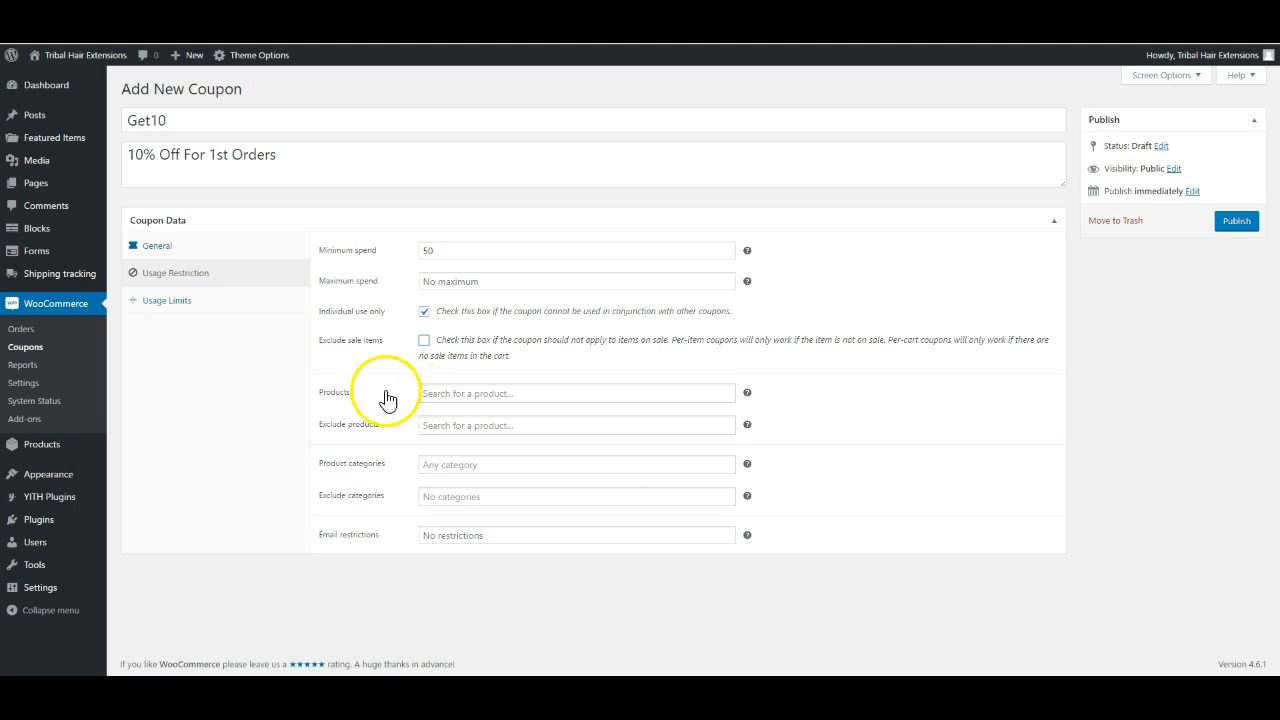
click(450, 390)
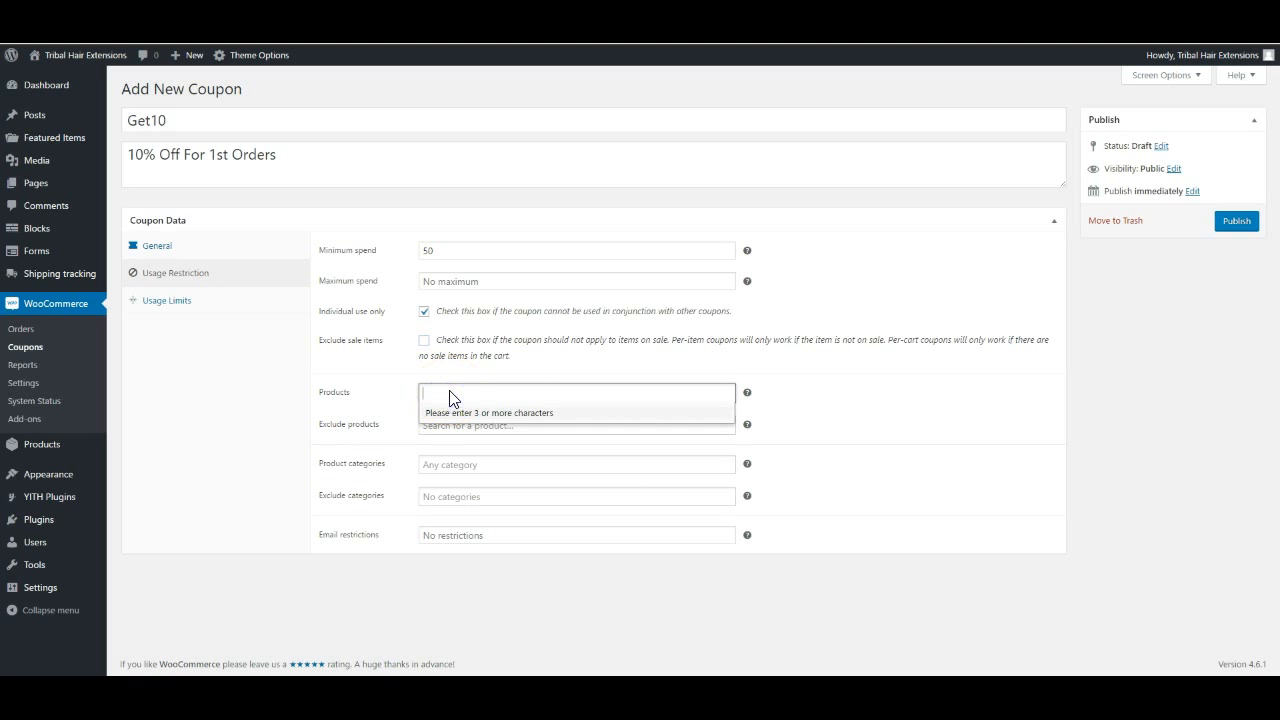
text(boo)
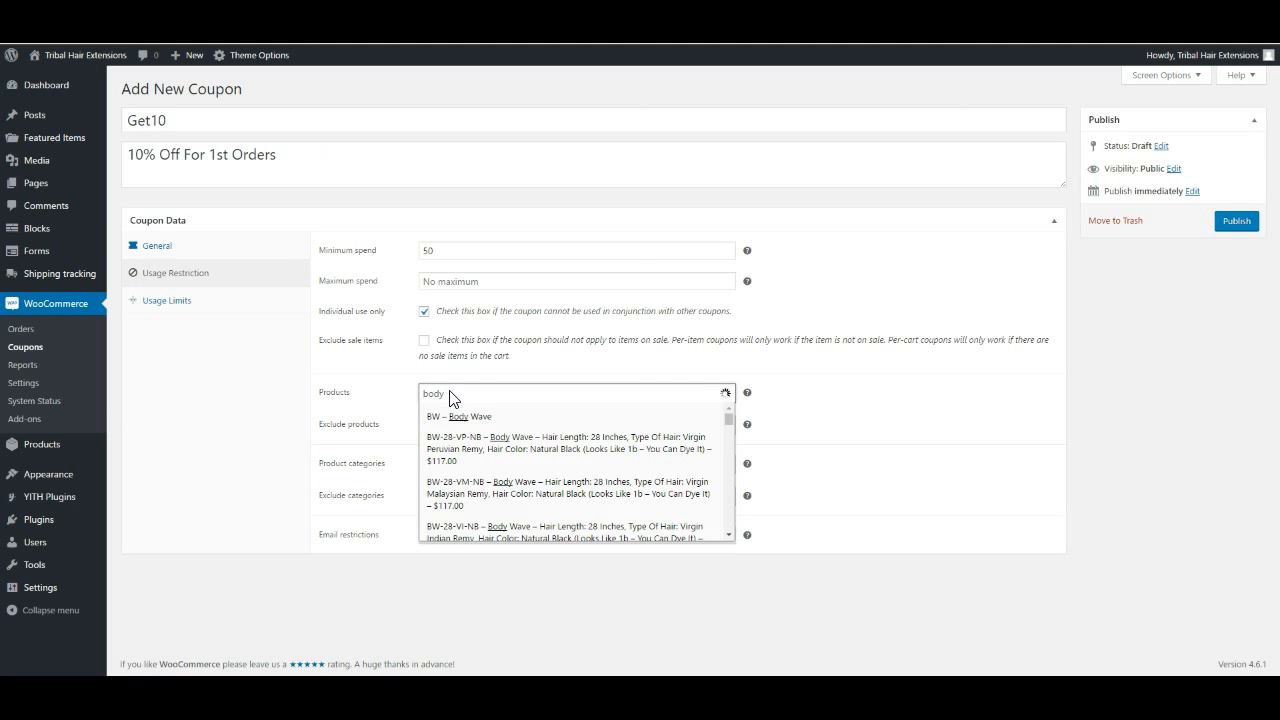
click(463, 418)
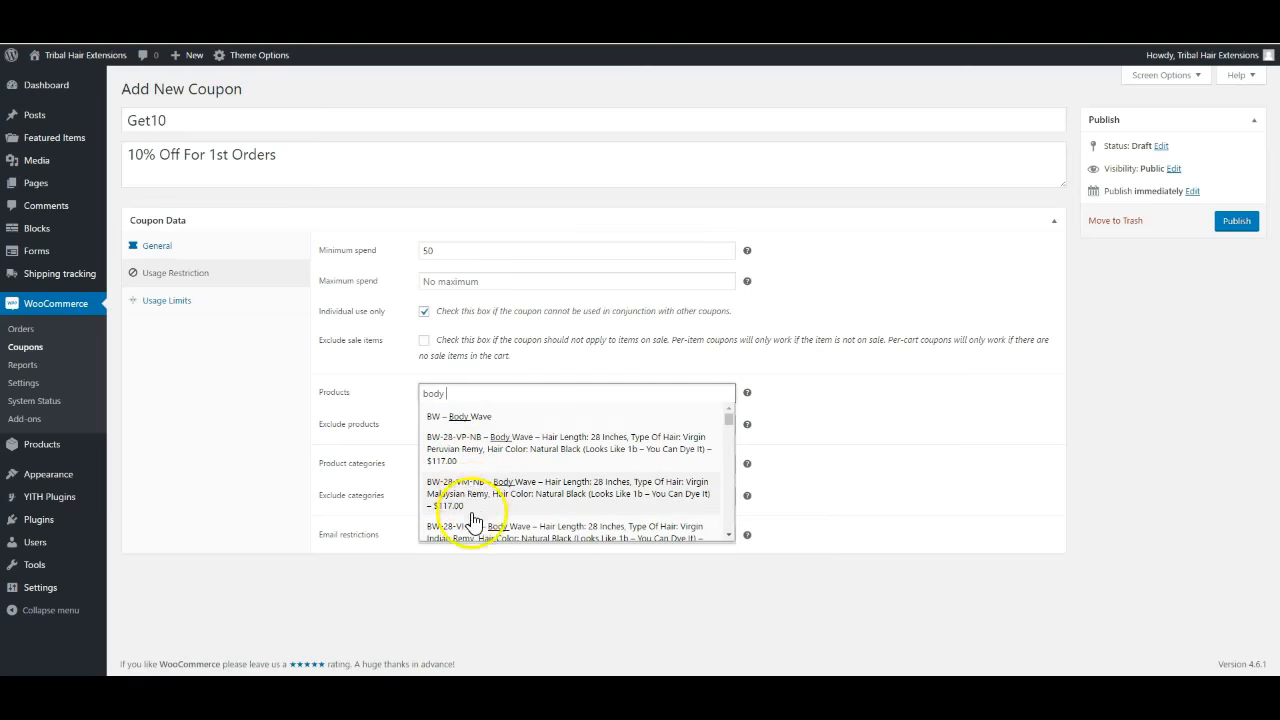
scroll(477, 520, down, 1)
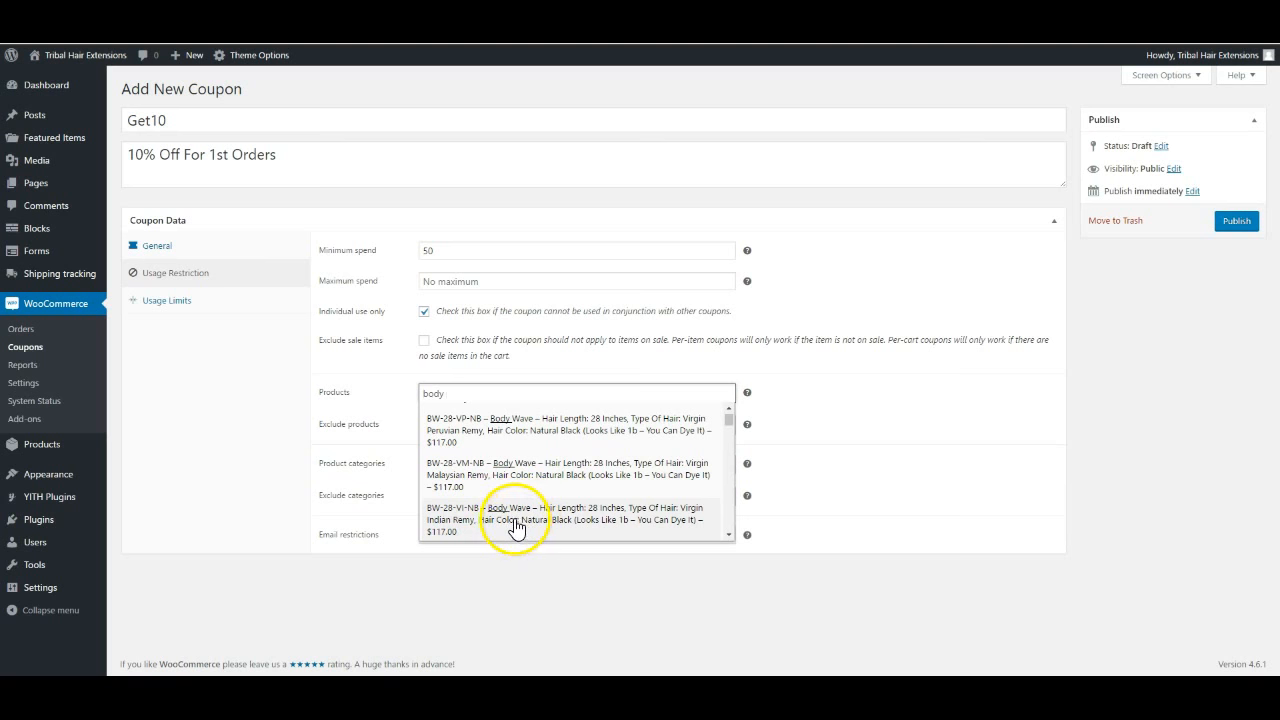
click(514, 527)
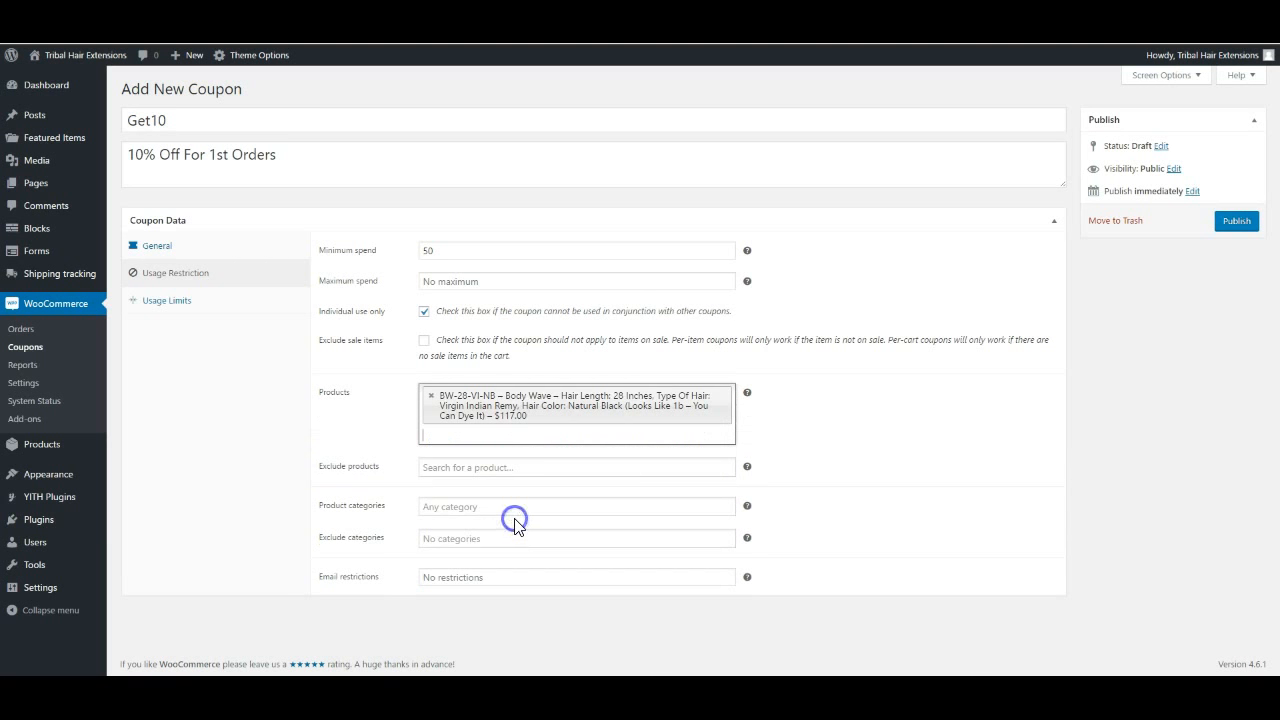
click(727, 393)
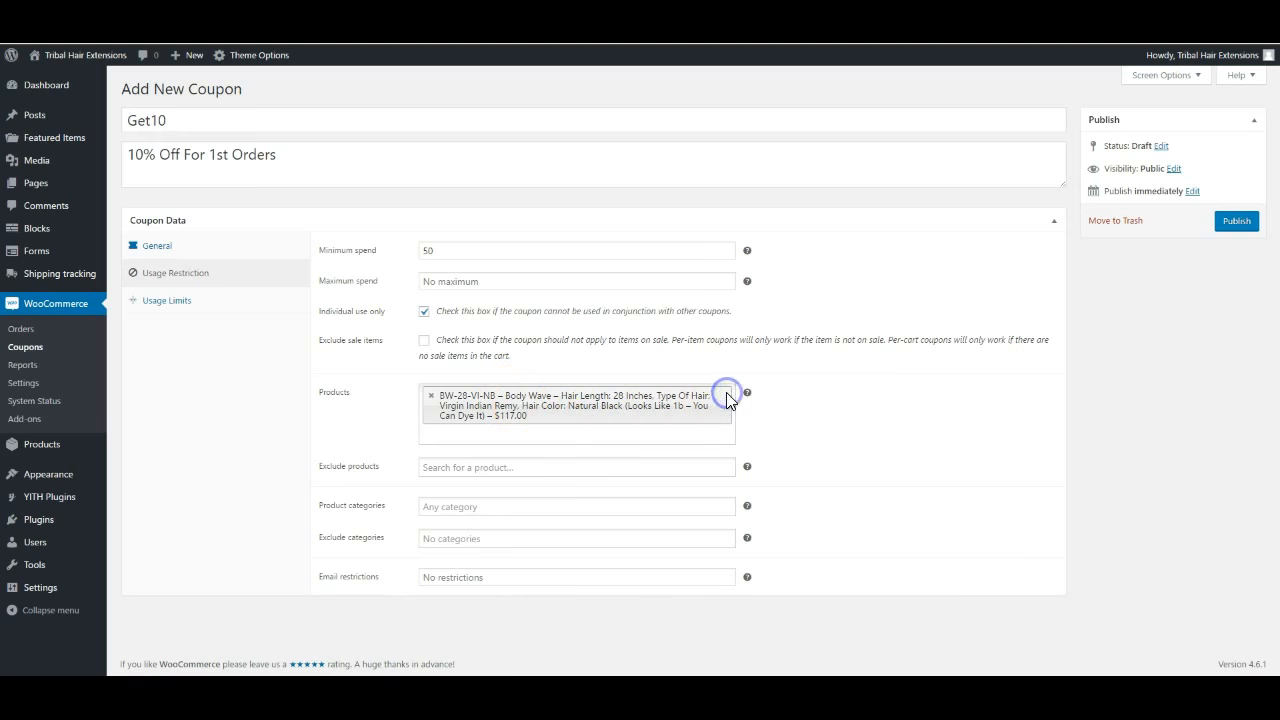
click(431, 395)
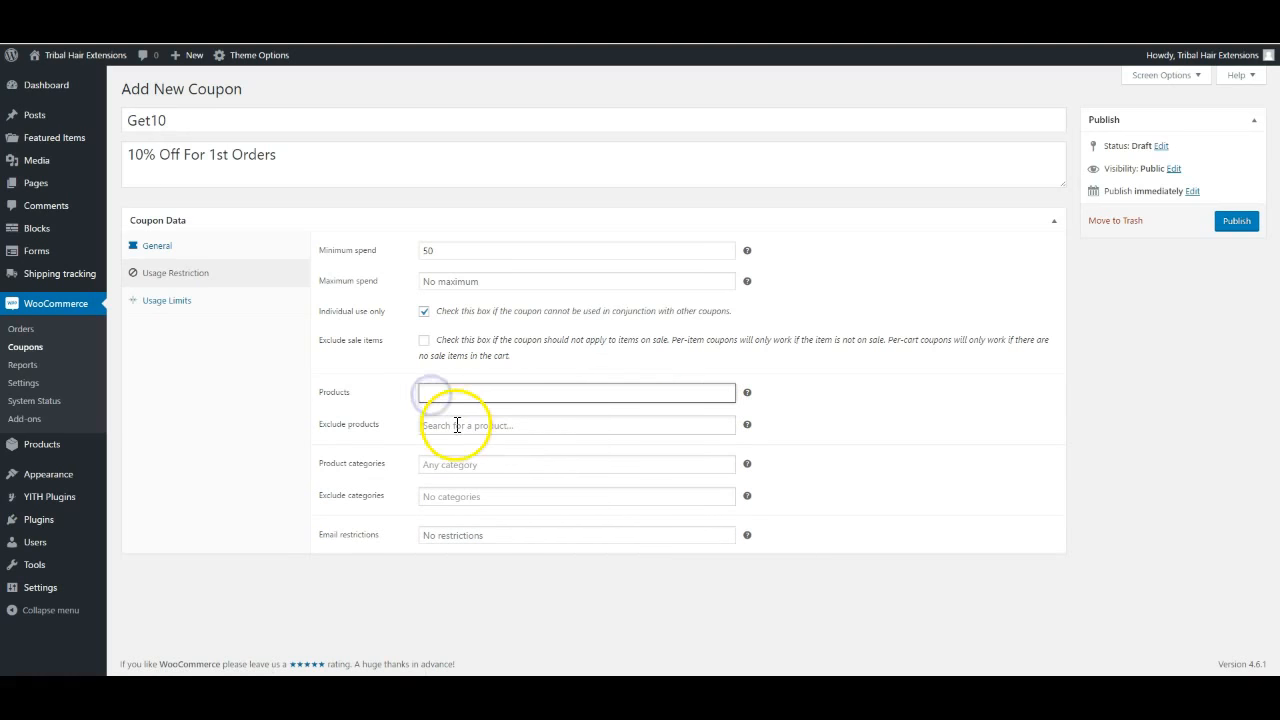
click(461, 425)
click(469, 431)
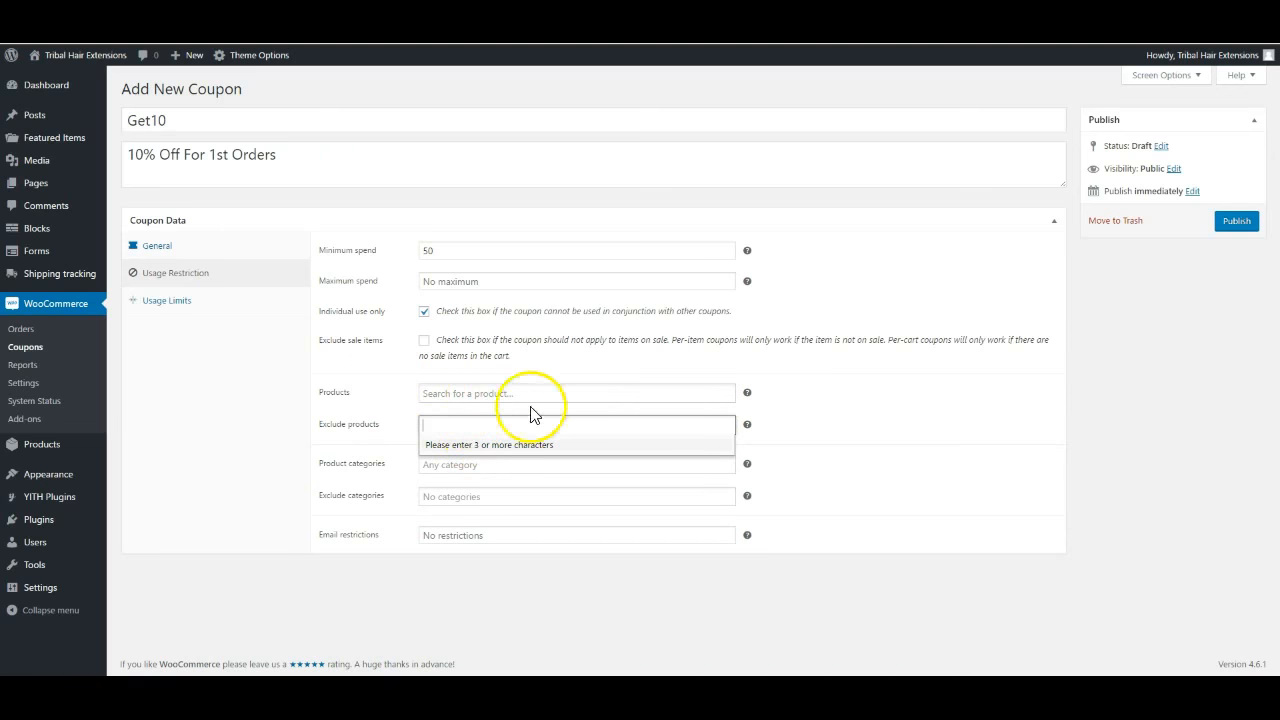
text(28)
key(BackSpace)
key(BackSpace)
key(BackSpace)
key(BackSpace)
key(BackSpace)
text(body wave)
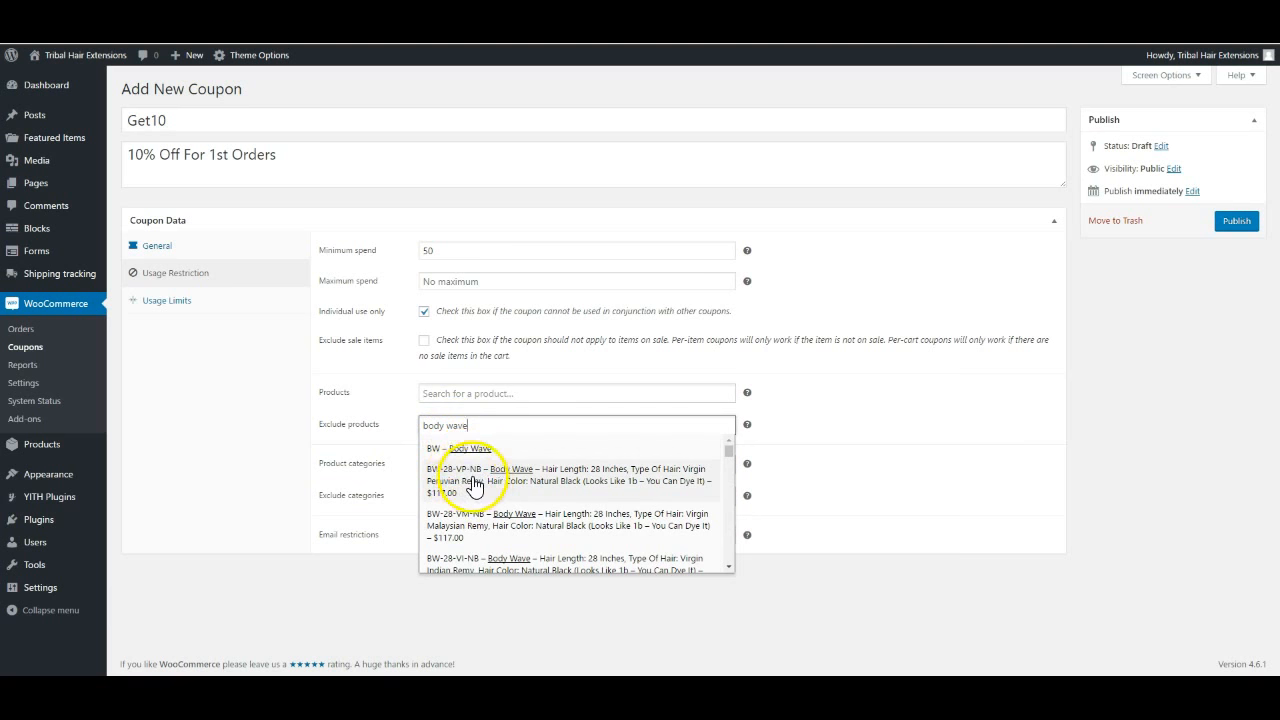
key(BackSpace)
key(BackSpace)
key(BackSpace)
key(BackSpace)
key(BackSpace)
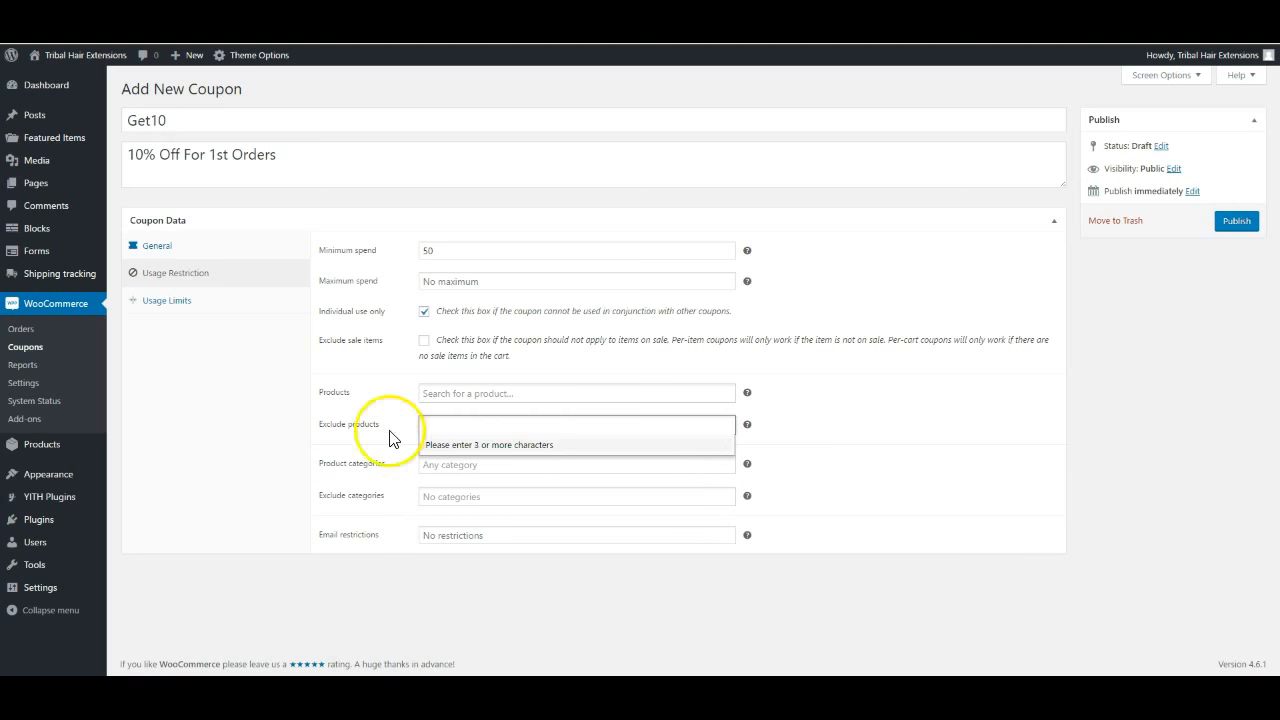
Restrict the coupon to Virgin Lace Closures and exclude the Bundle Deals category
click(378, 430)
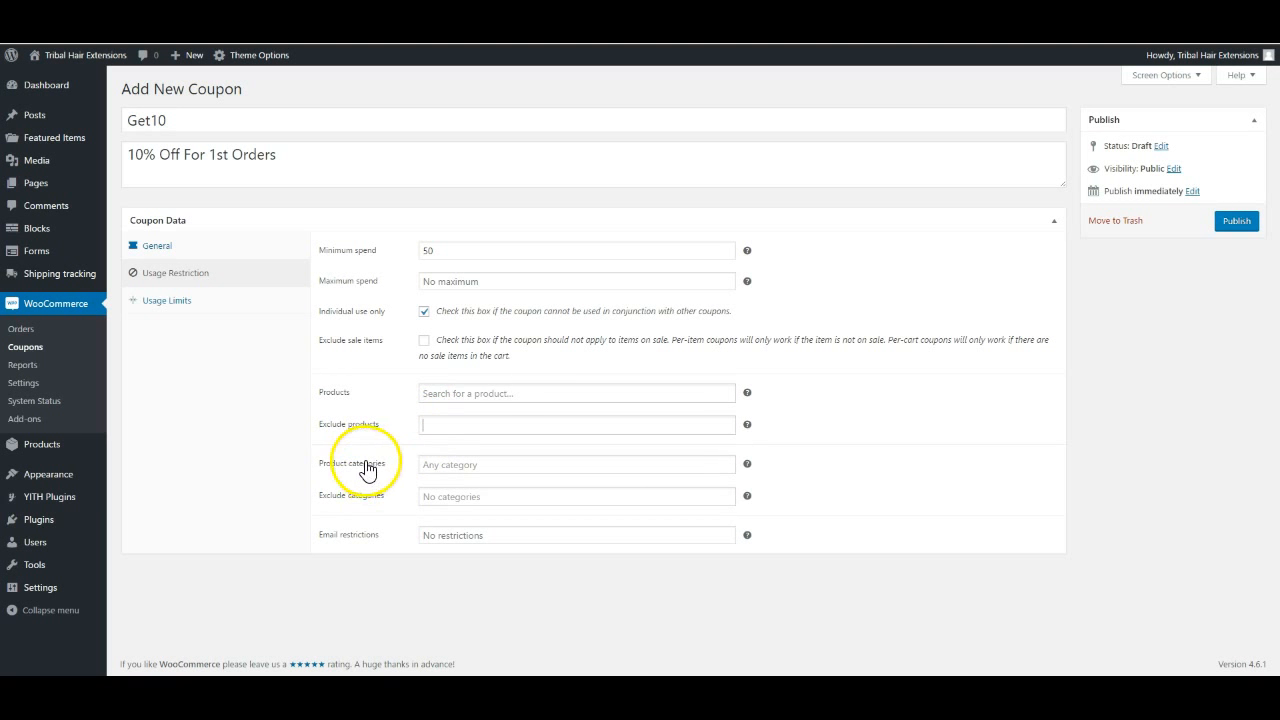
click(443, 467)
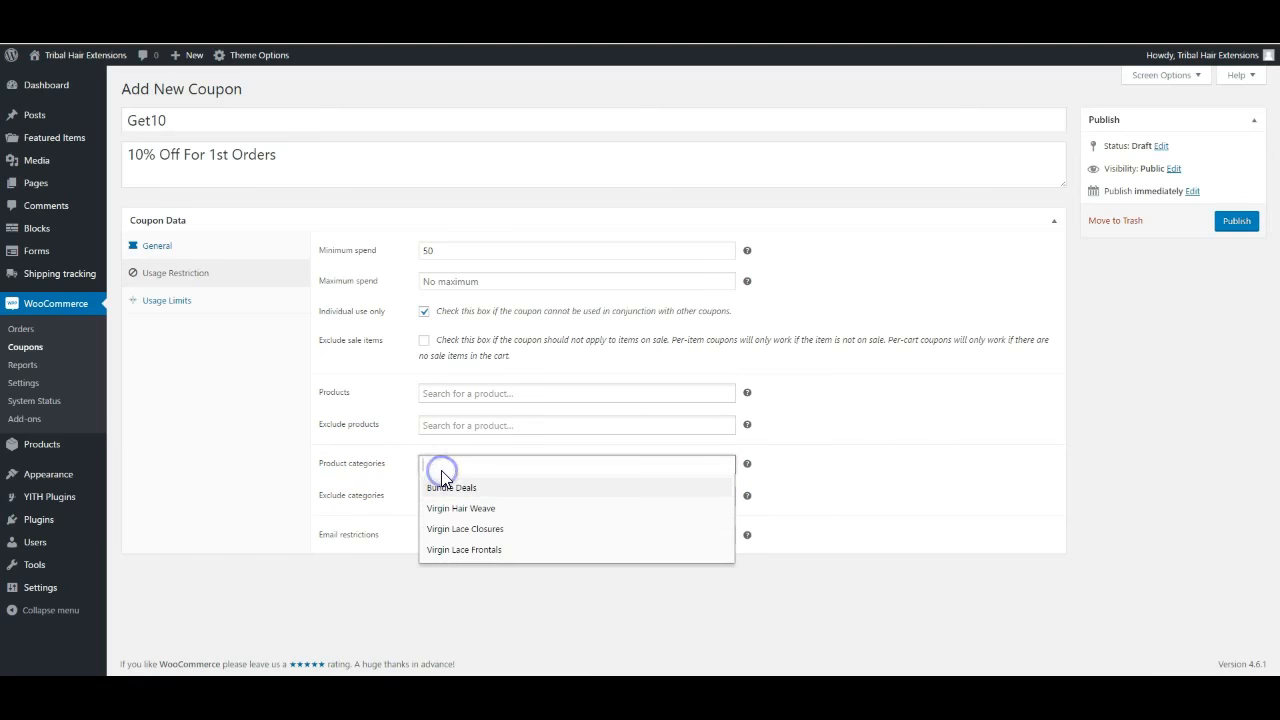
click(471, 529)
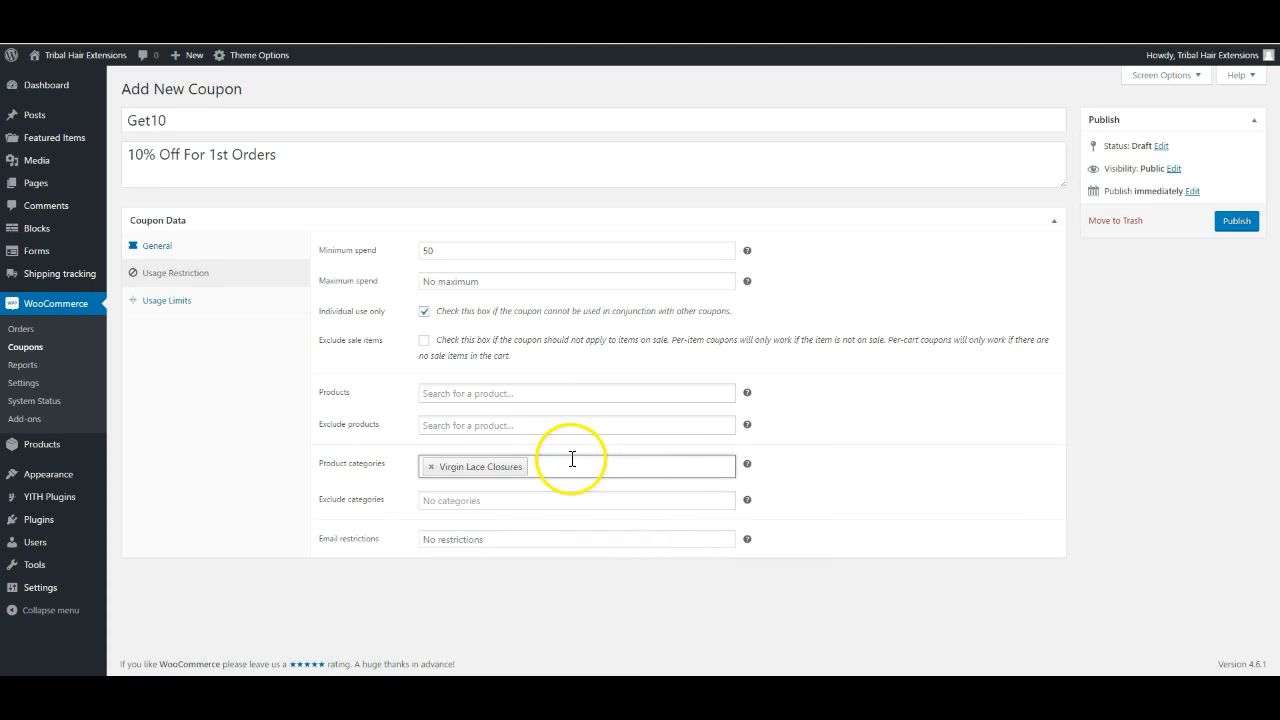
click(450, 503)
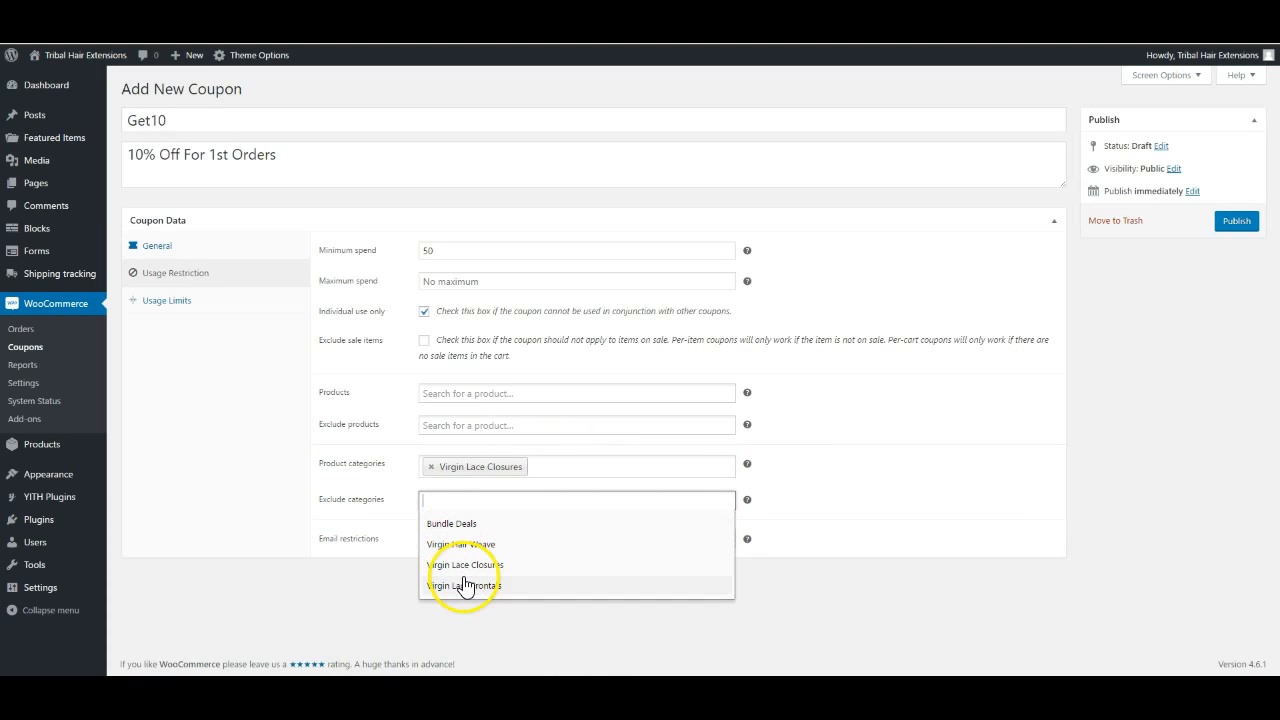
click(451, 524)
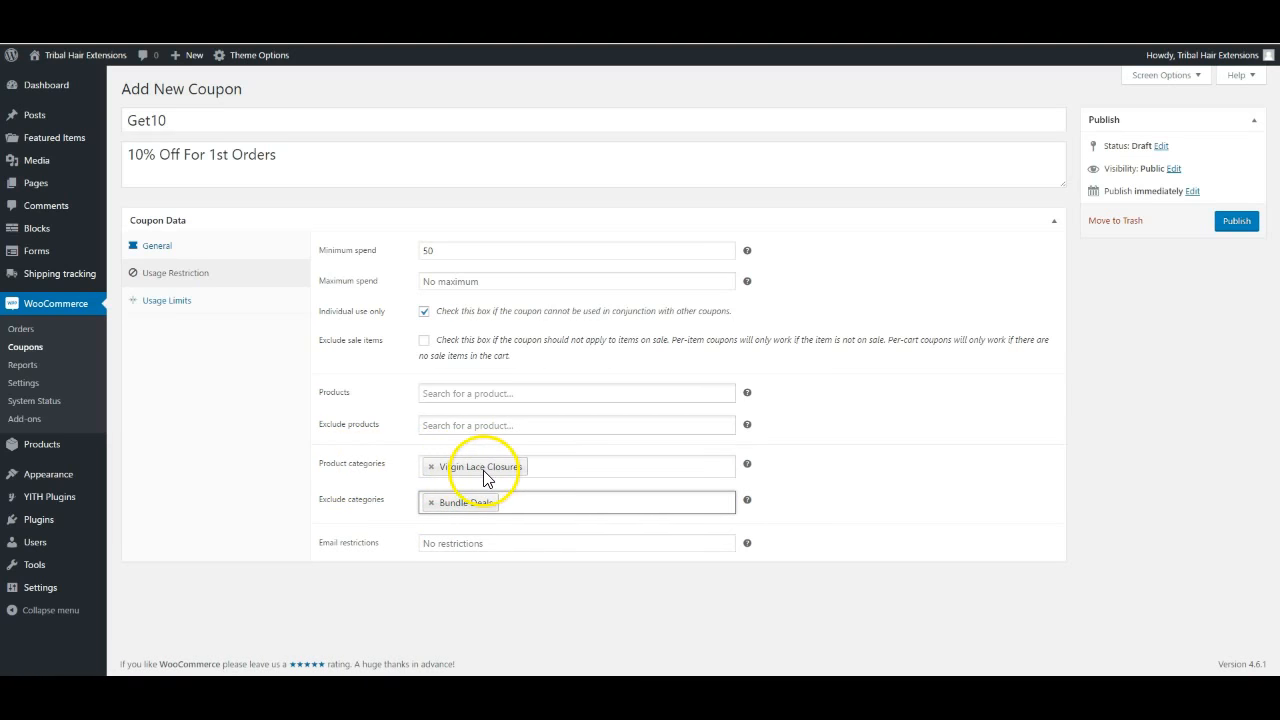
Remove the Virgin Lace Closures and Bundle Deals category tags from the coupon
click(430, 467)
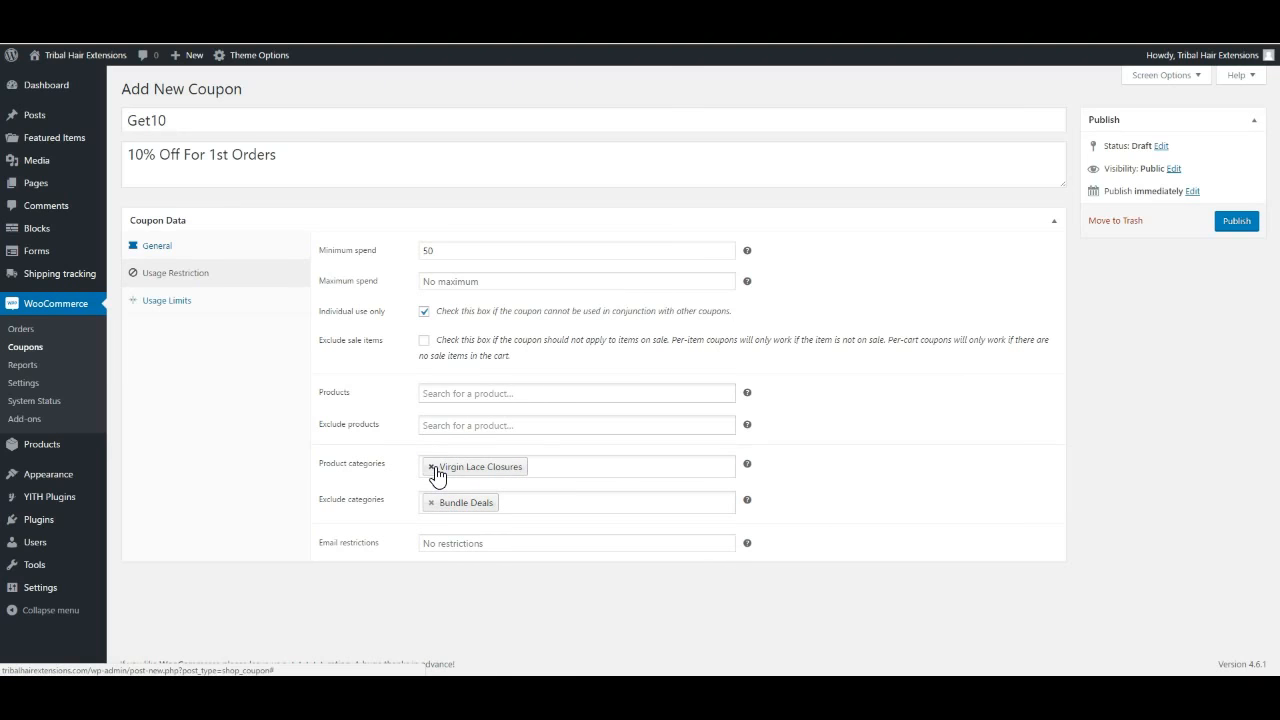
click(432, 467)
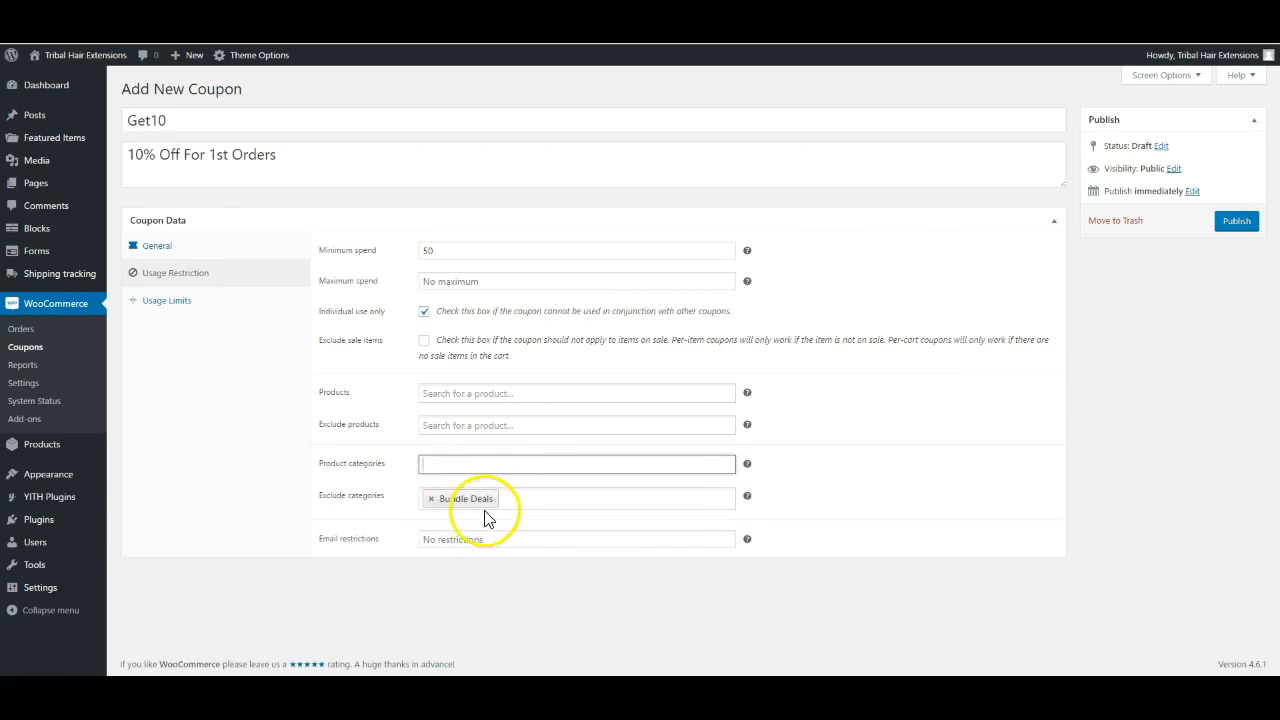
click(432, 499)
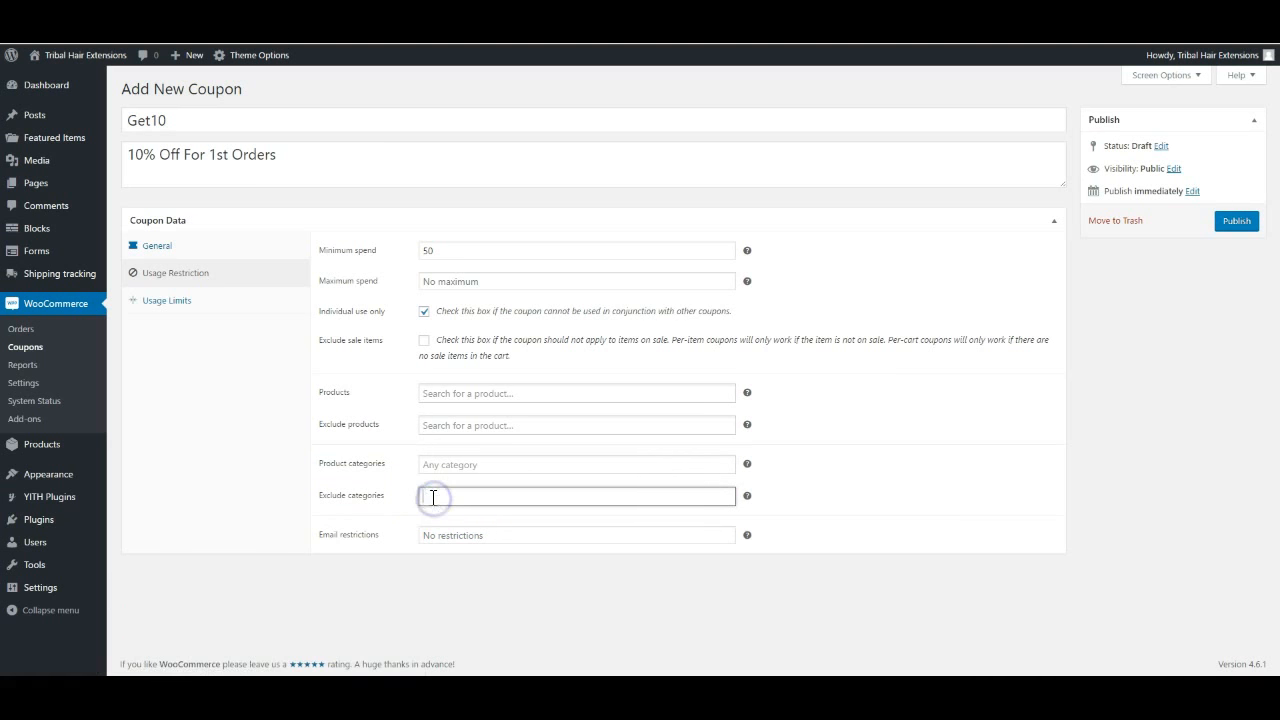
click(265, 499)
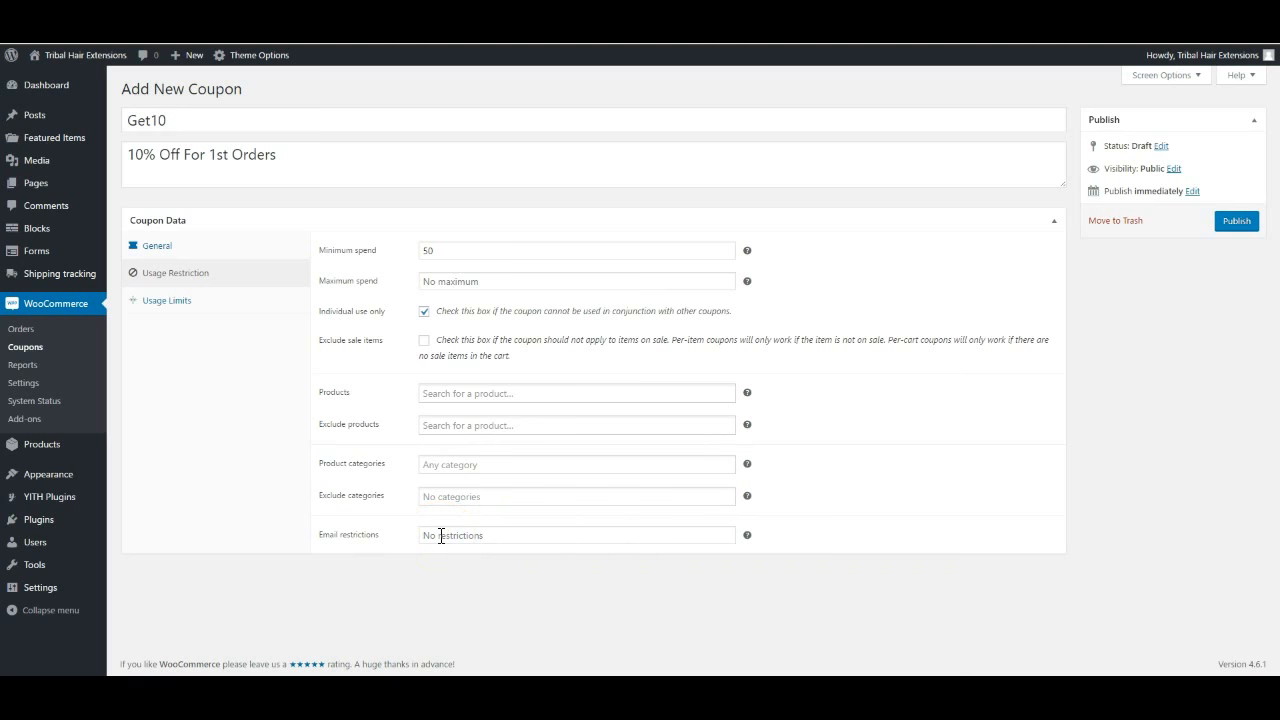
click(500, 533)
click(178, 303)
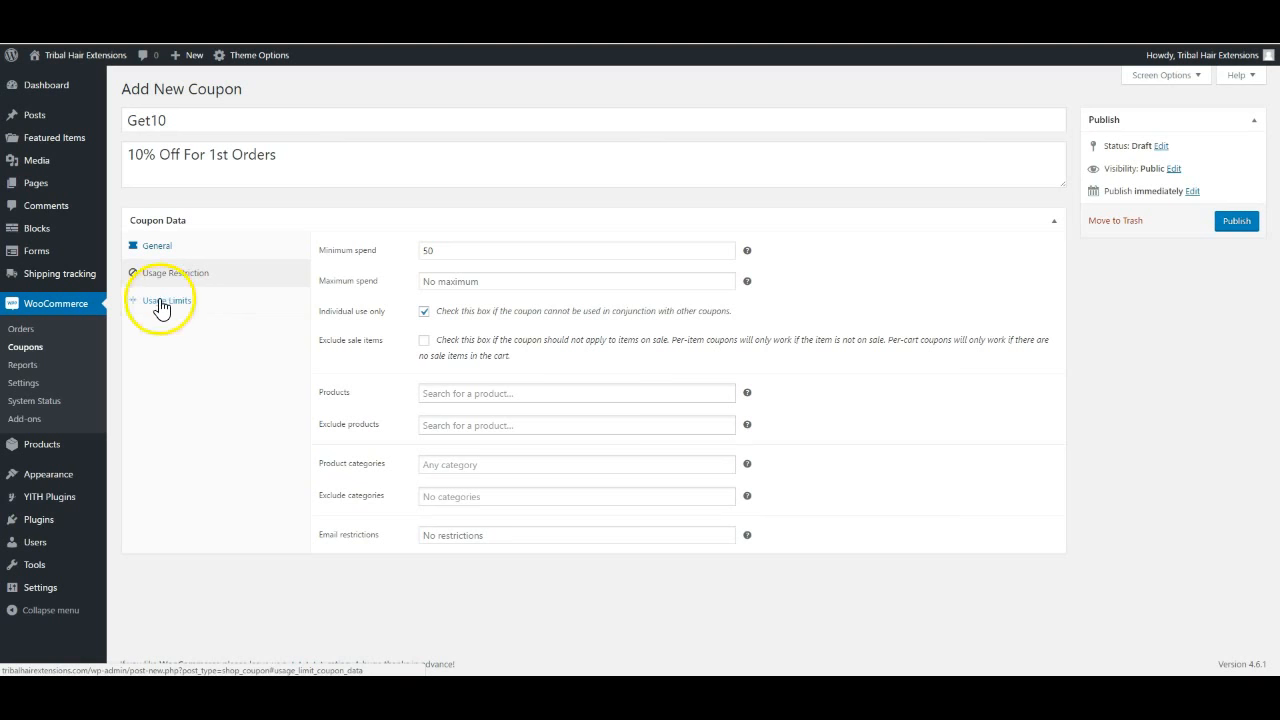
Enter 1 as the usage limit per user, leaving the per-coupon limit blank
click(163, 302)
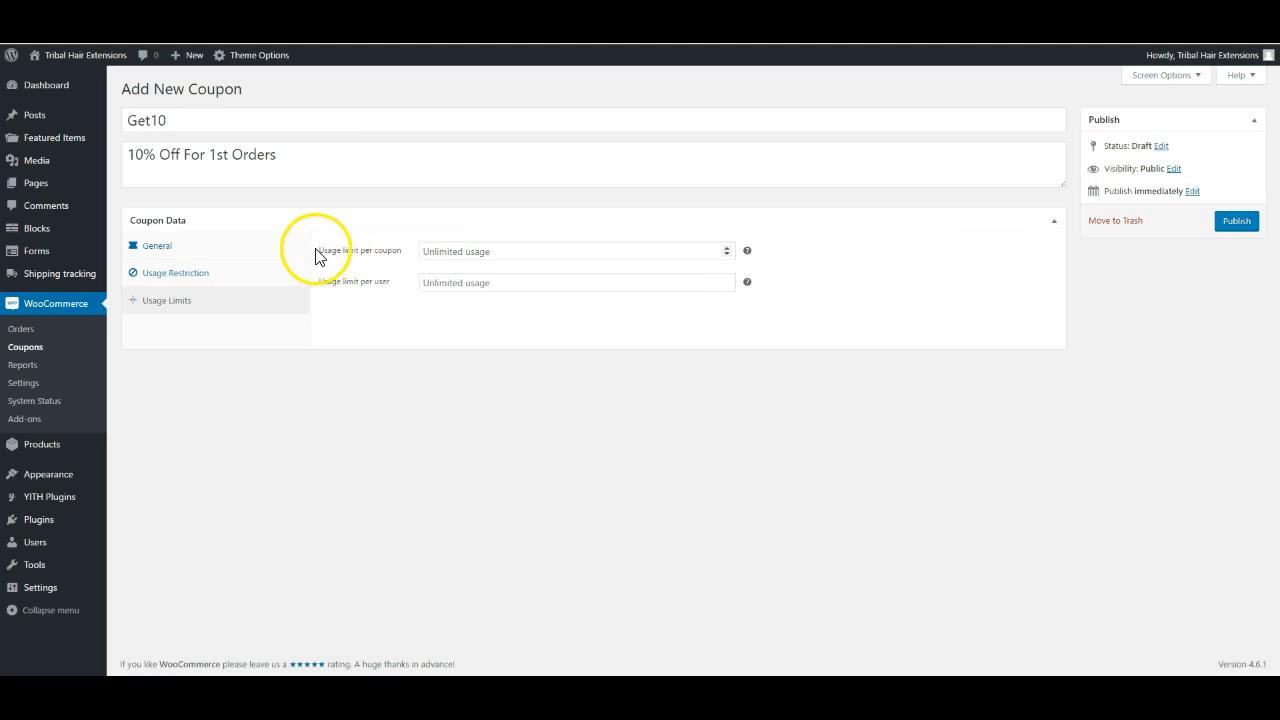
click(445, 251)
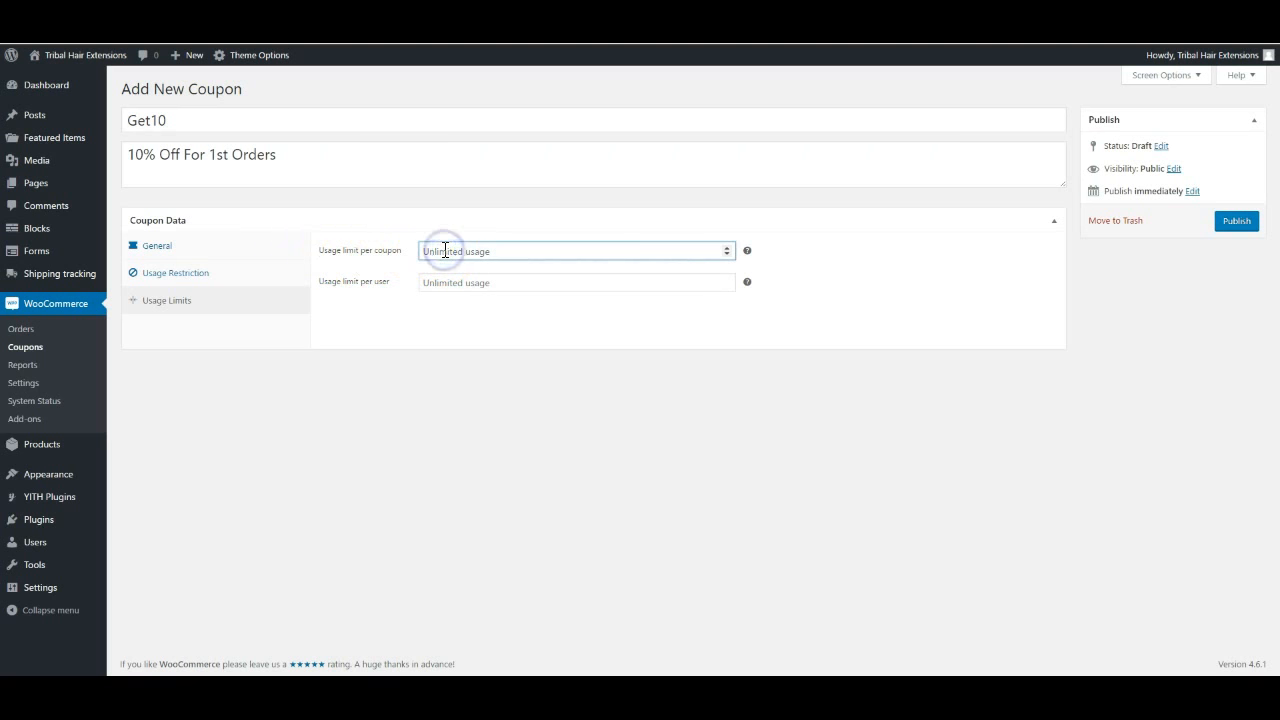
click(341, 288)
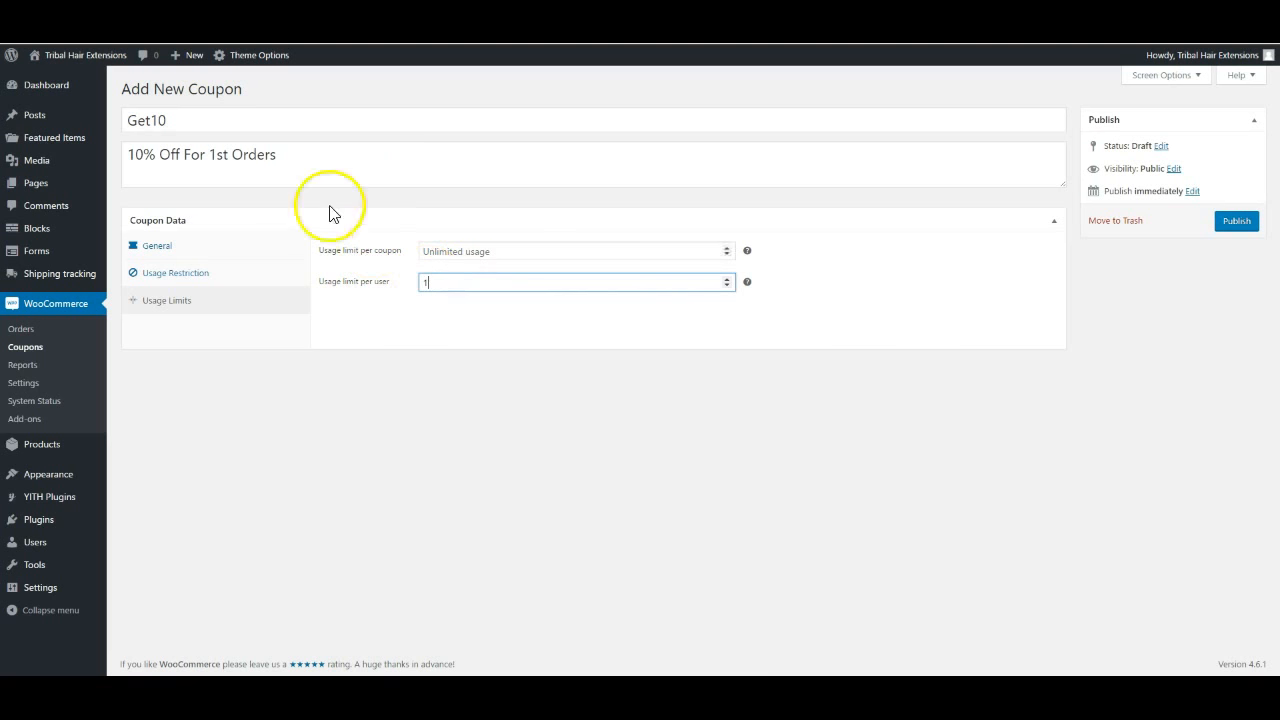
click(444, 310)
click(444, 252)
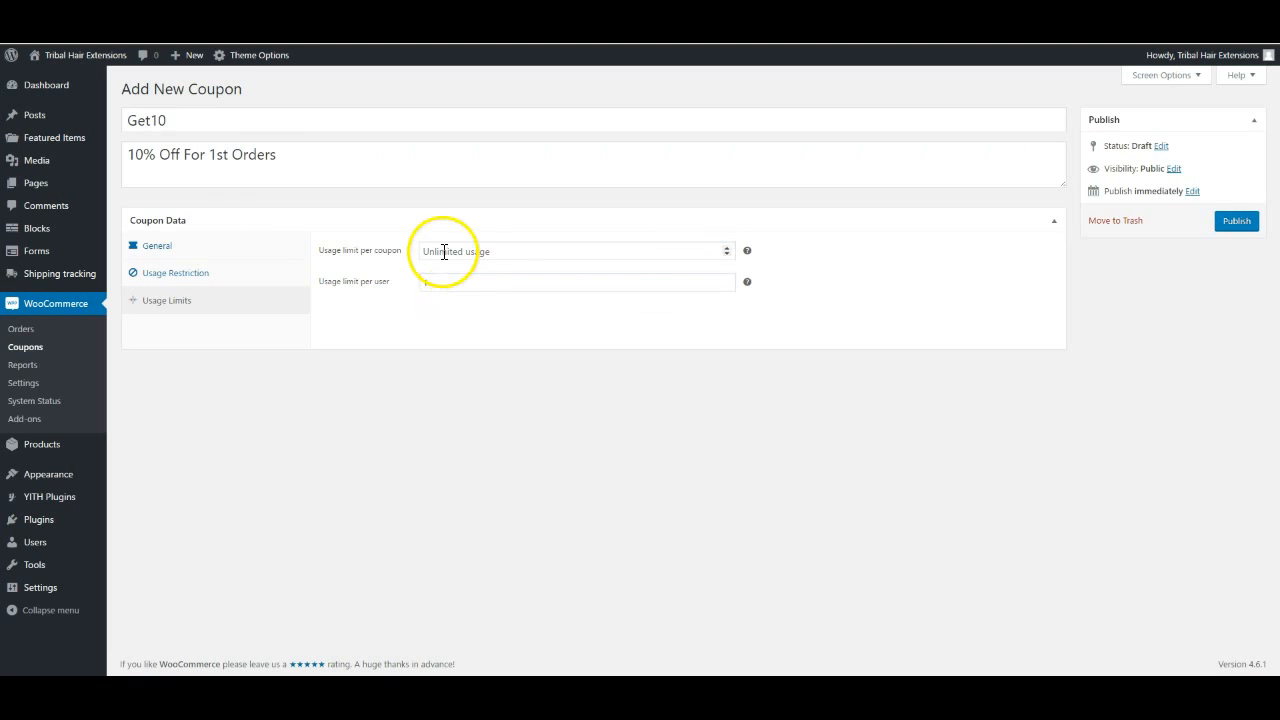
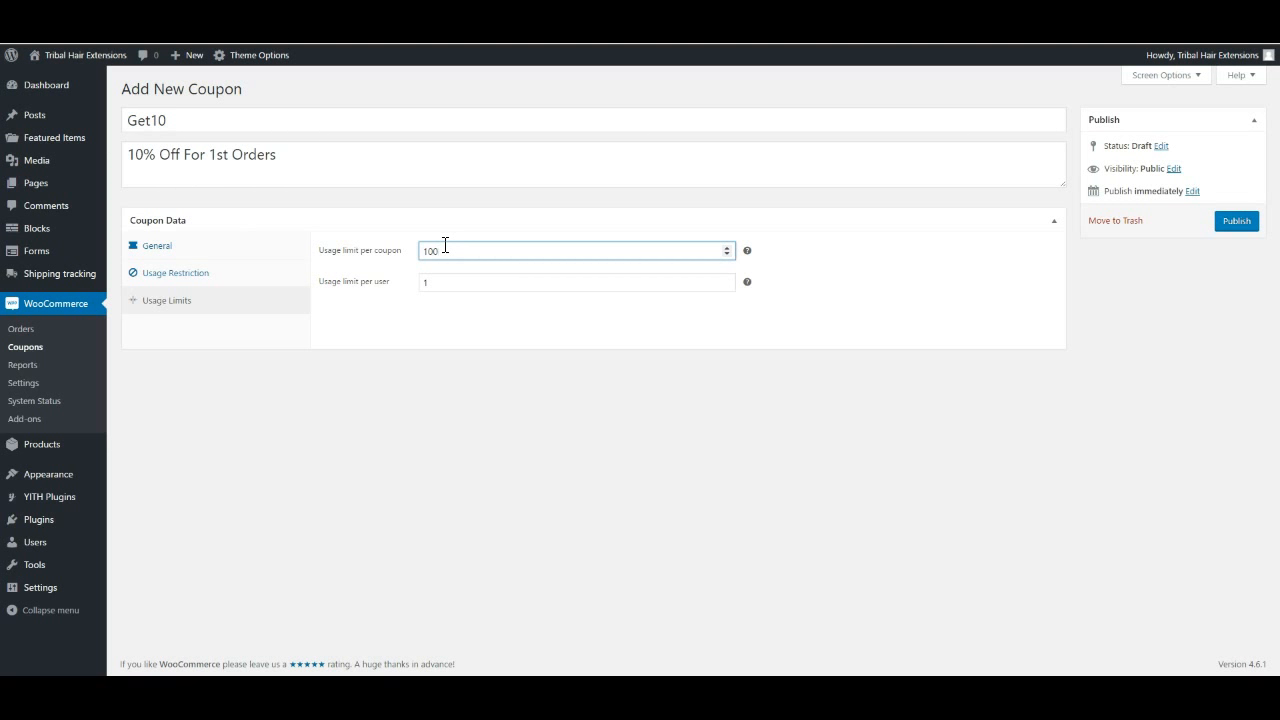
Clear the Get10 coupon's usage limit per coupon so total usage is unlimited
click(455, 252)
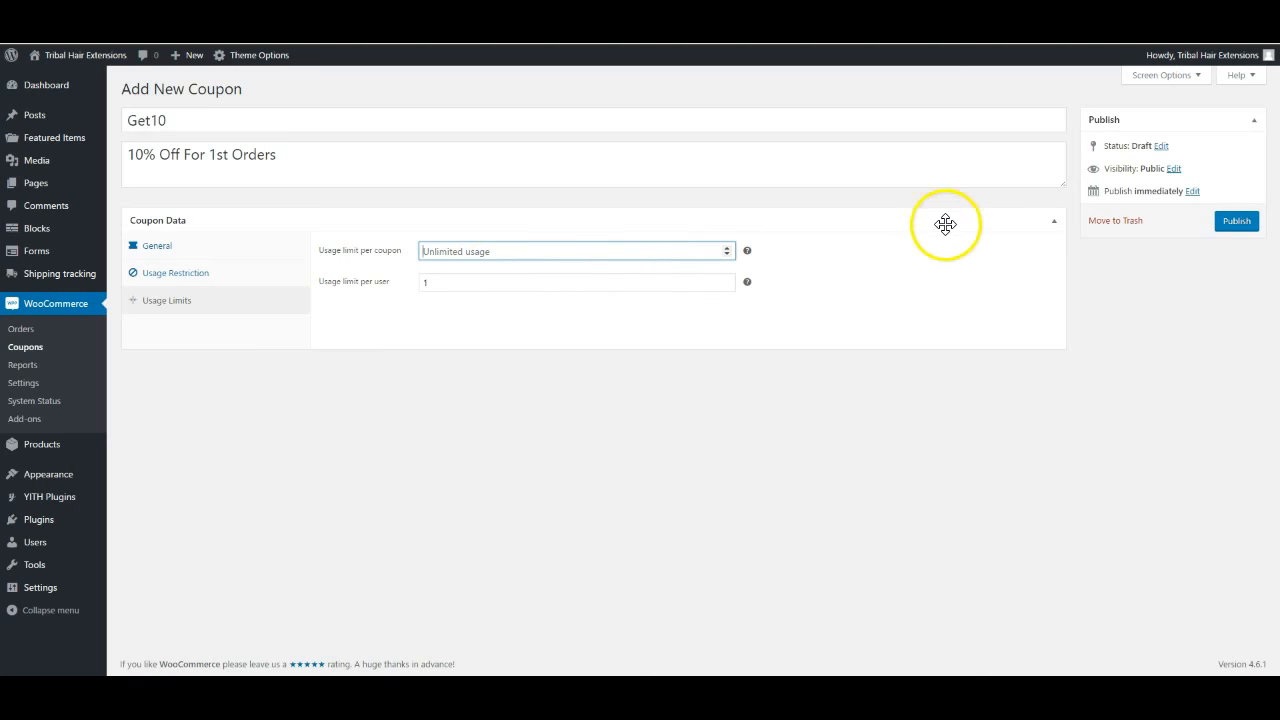
Publish the Get10 coupon with one use per user and unlimited total uses
click(904, 289)
click(1234, 222)
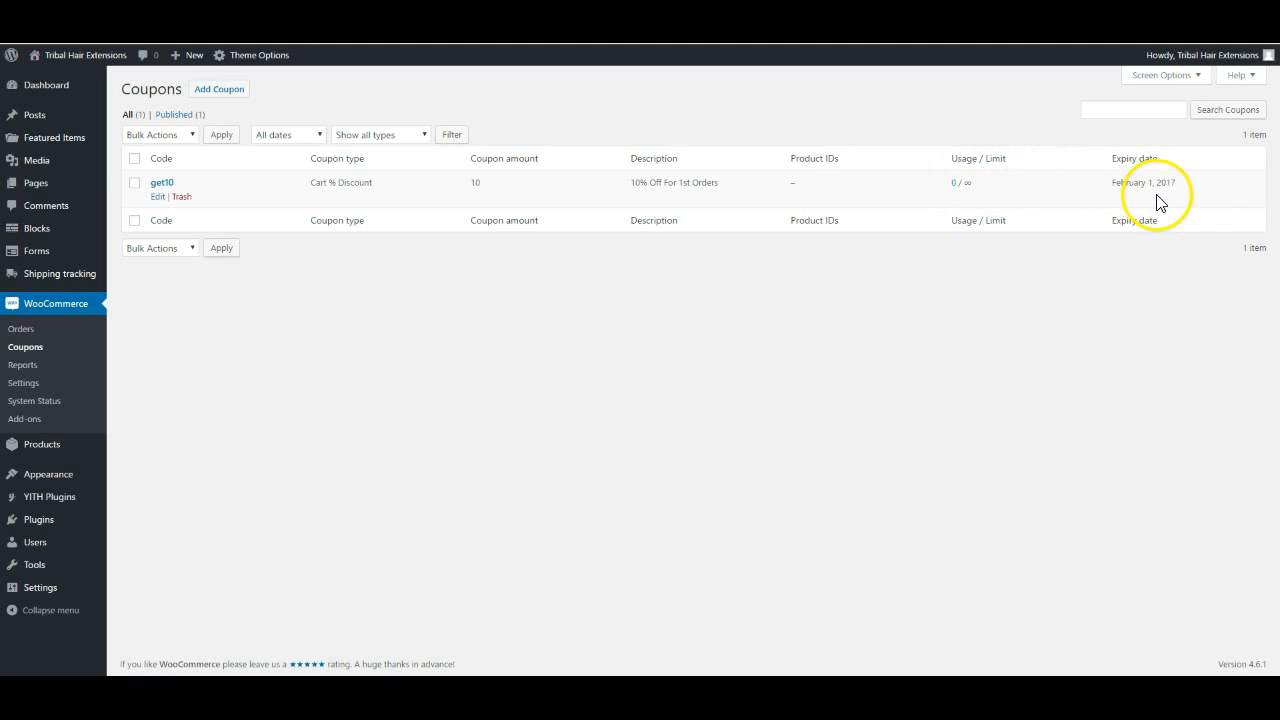
Open the published get10 coupon from the Coupons list
click(162, 195)
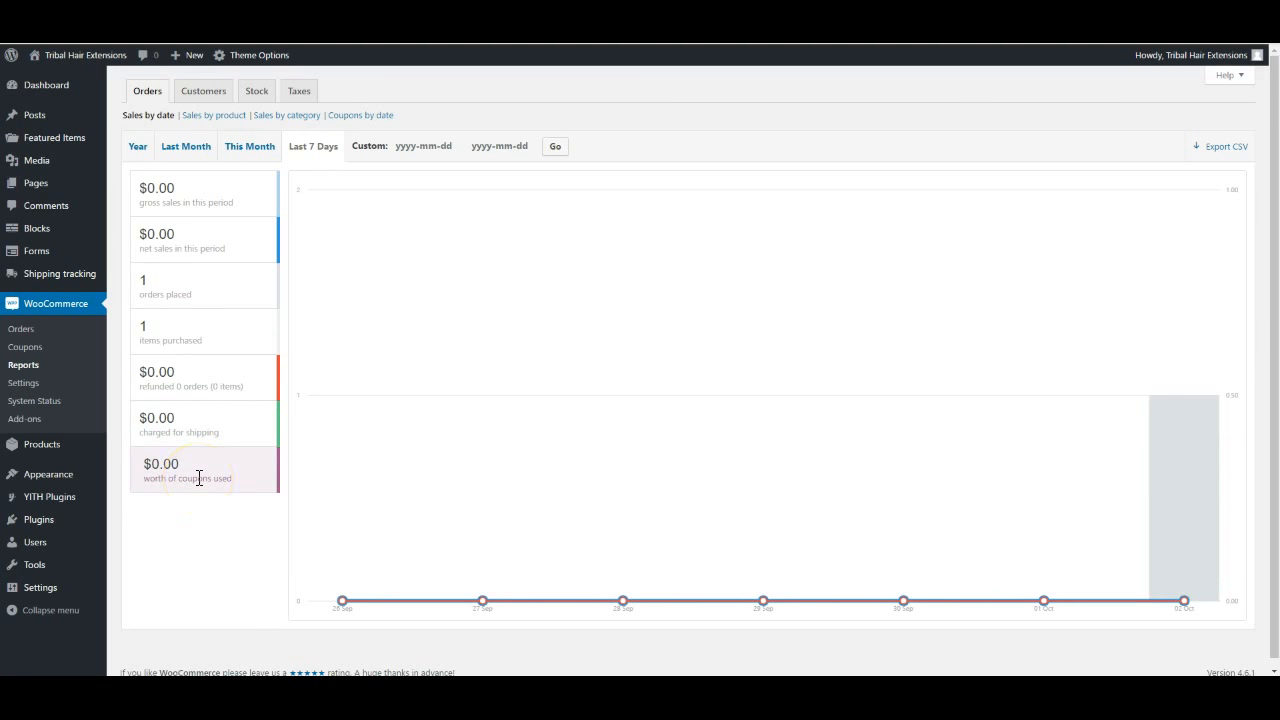
Review the Sales by product report, then the Customers reports and Customer List
click(213, 118)
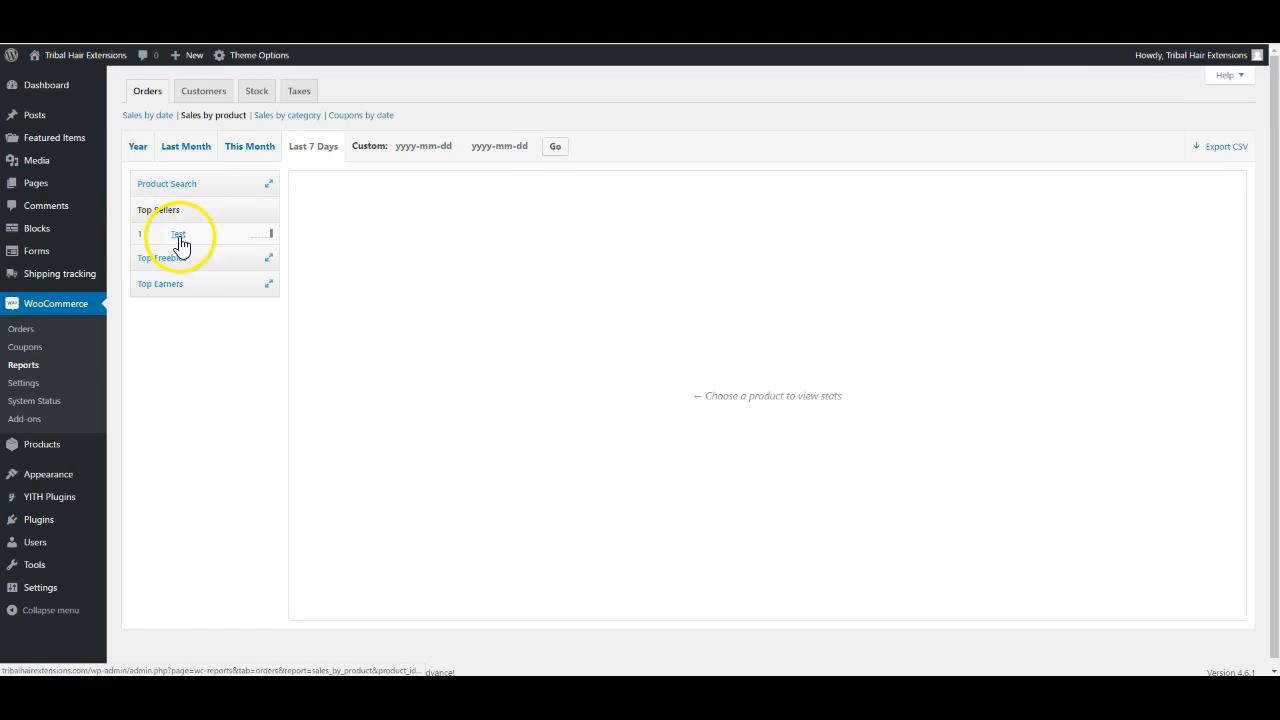
click(203, 91)
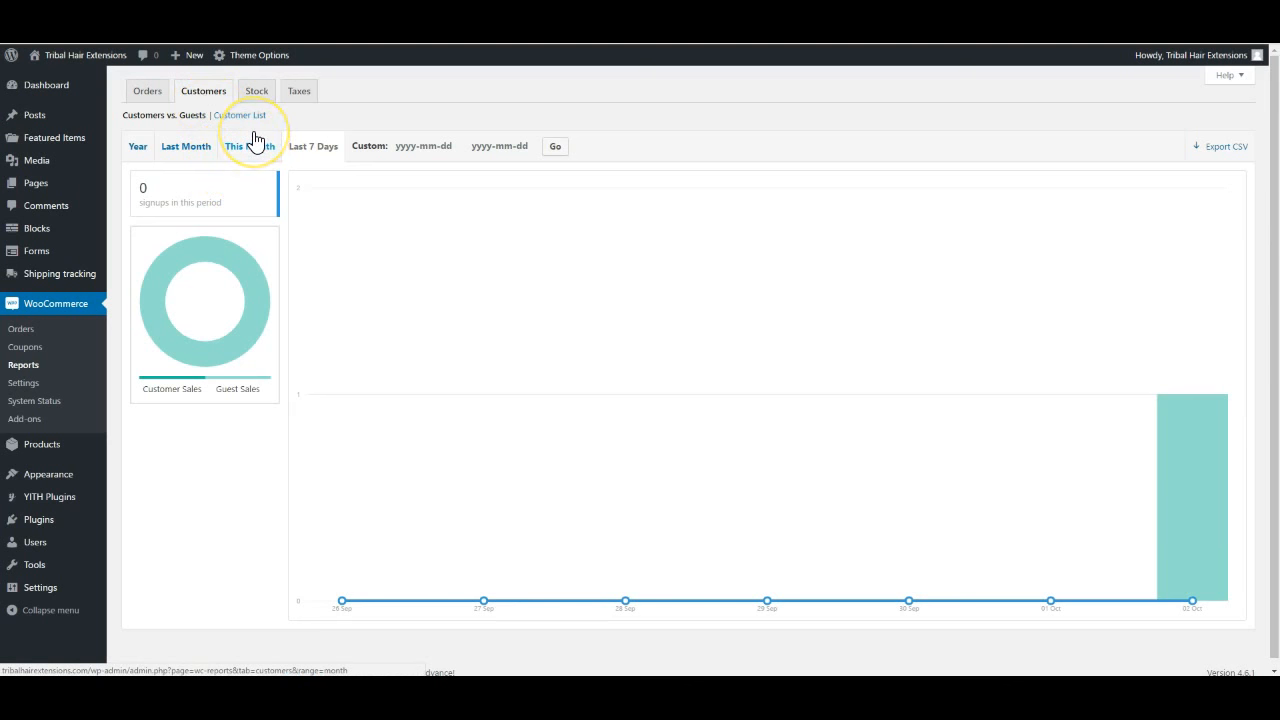
mouse_move(229, 311)
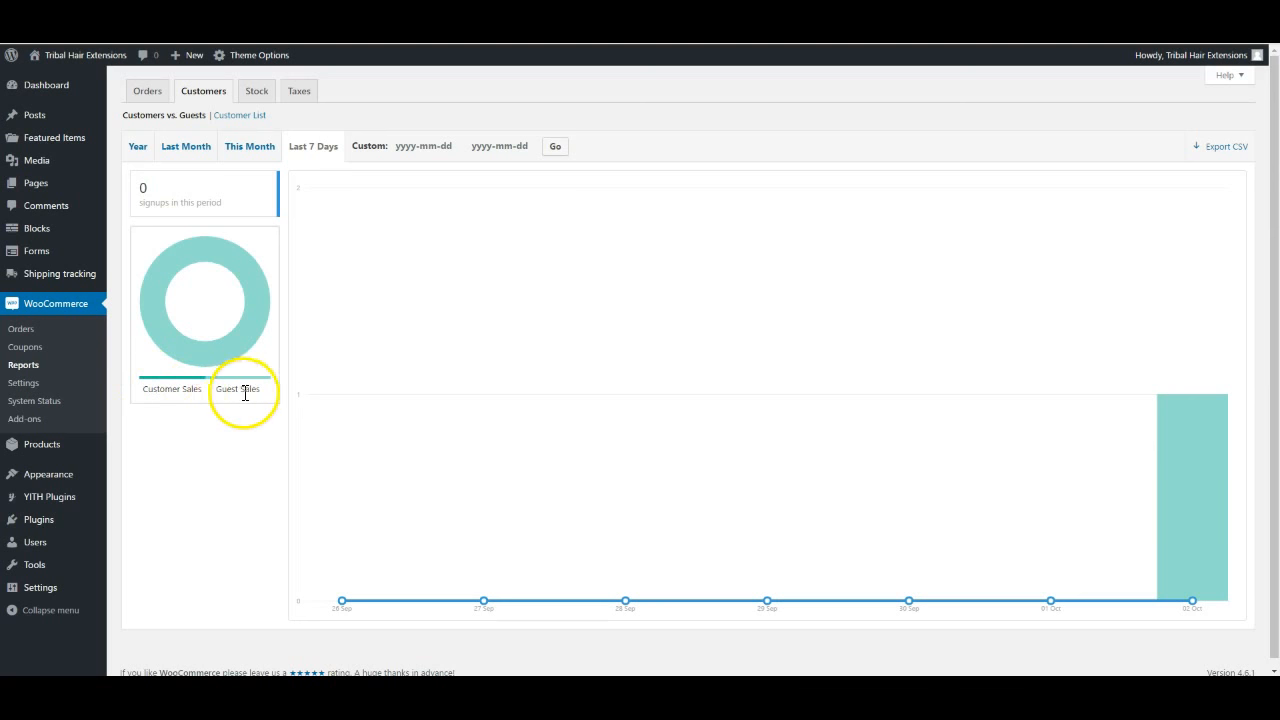
click(240, 115)
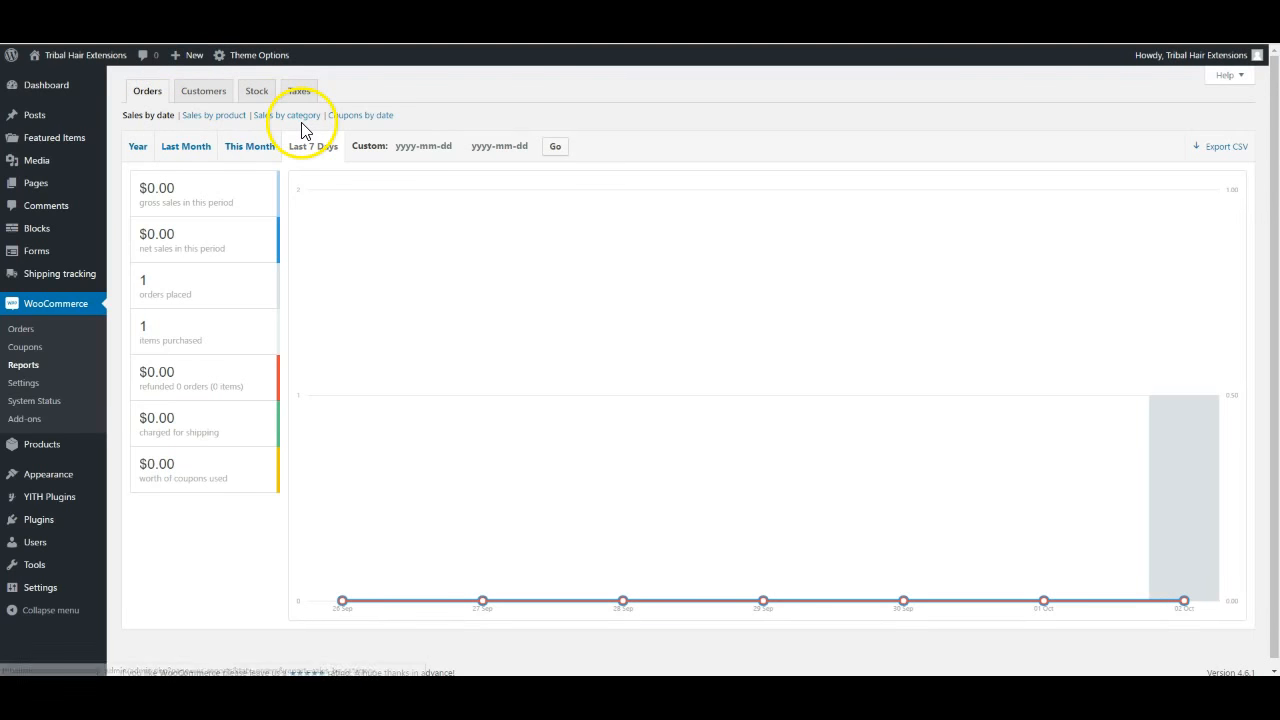
click(203, 104)
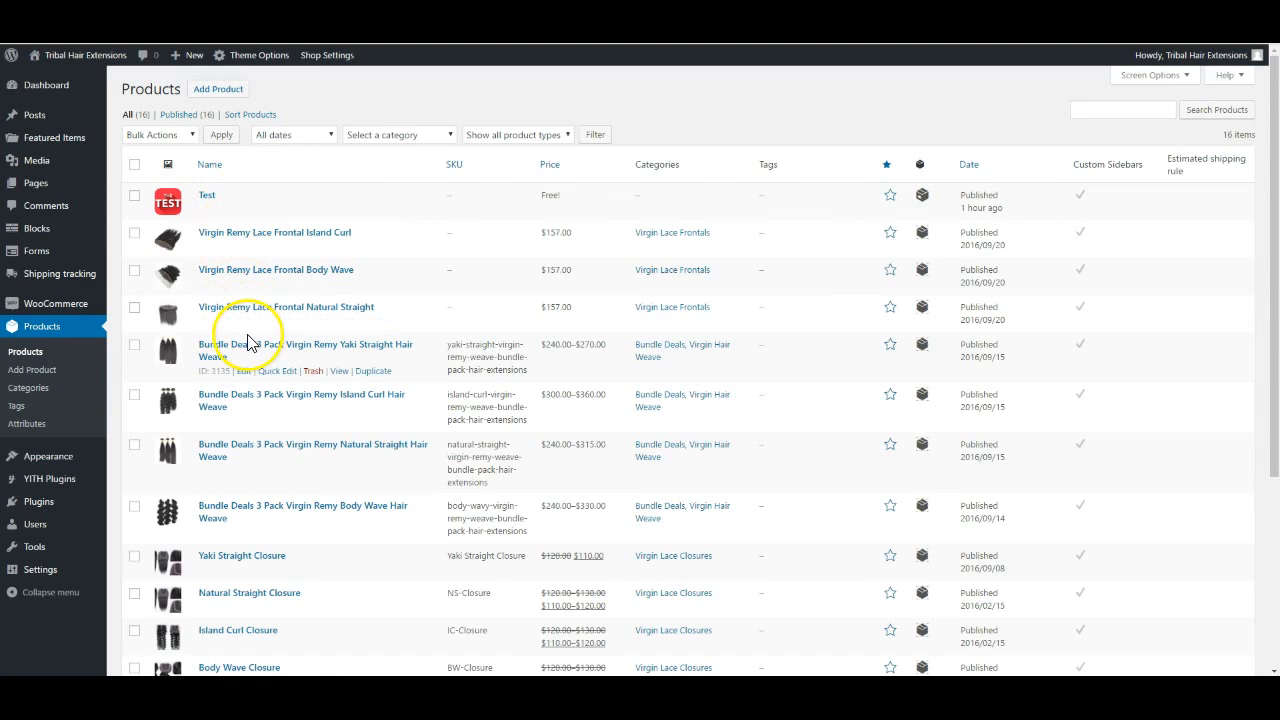
scroll(247, 340, down, 2)
scroll(250, 342, up, 2)
click(241, 250)
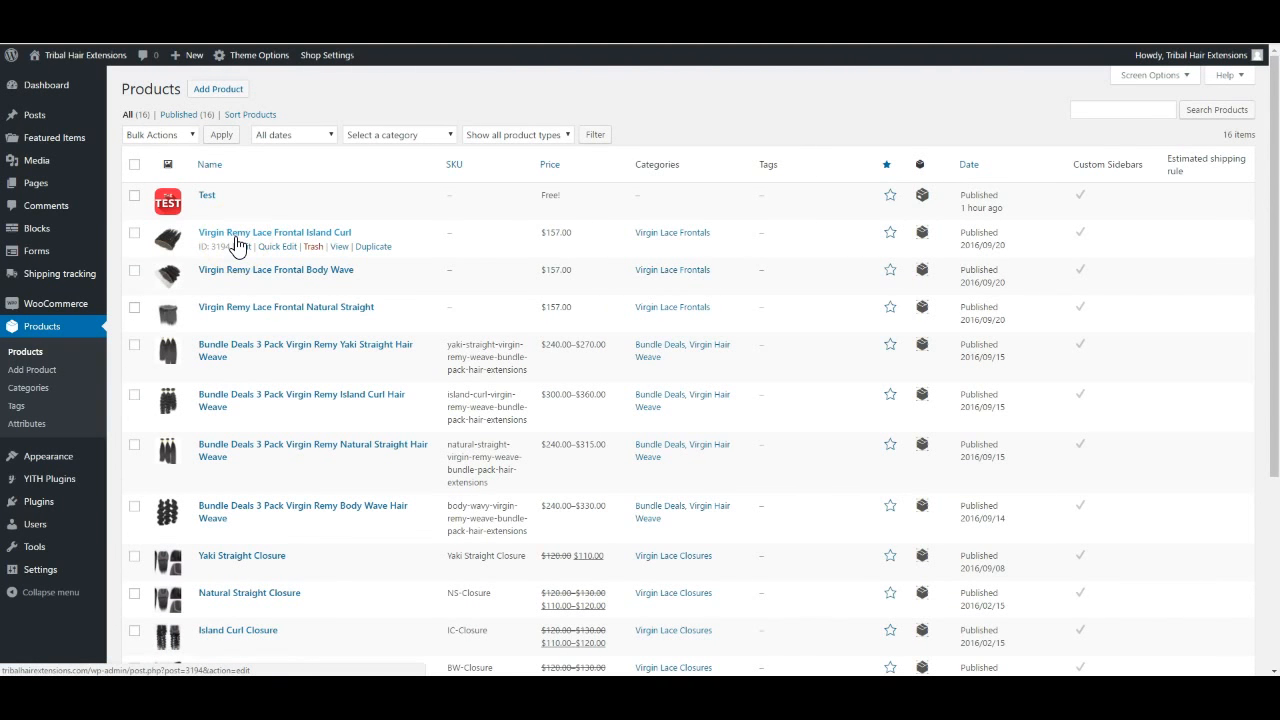
scroll(254, 400, down, 5)
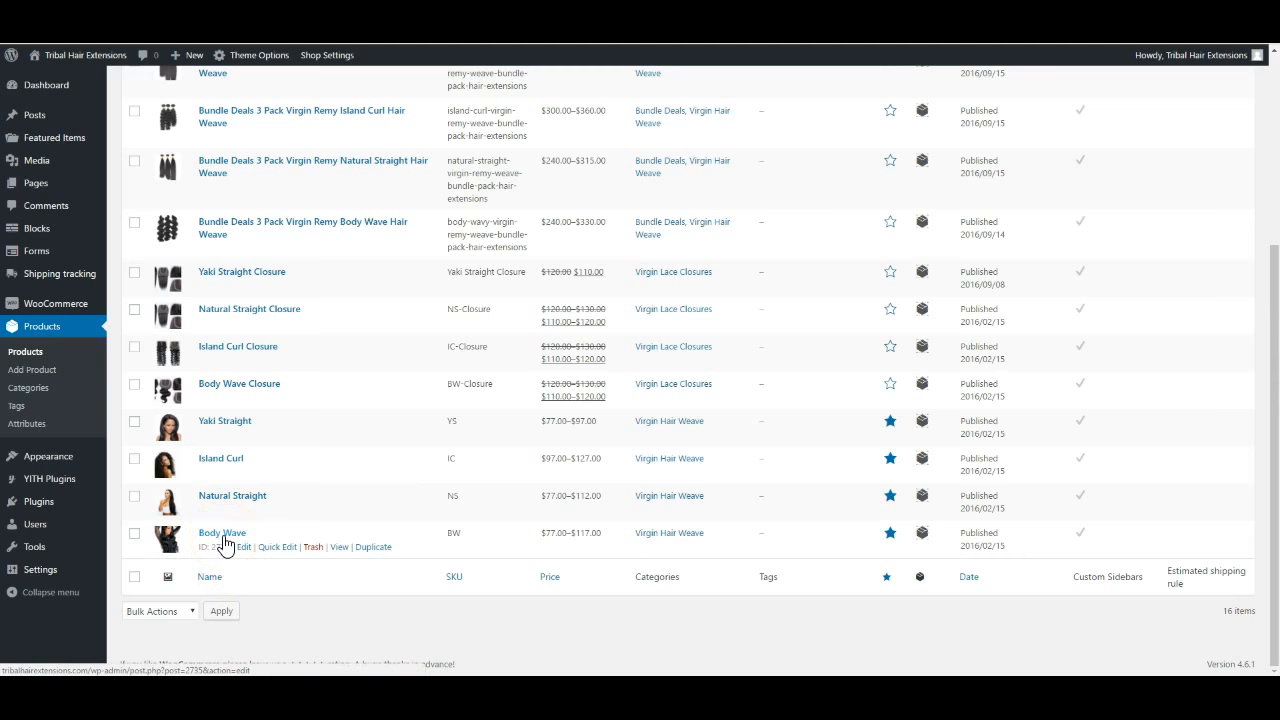
scroll(457, 508, up, 5)
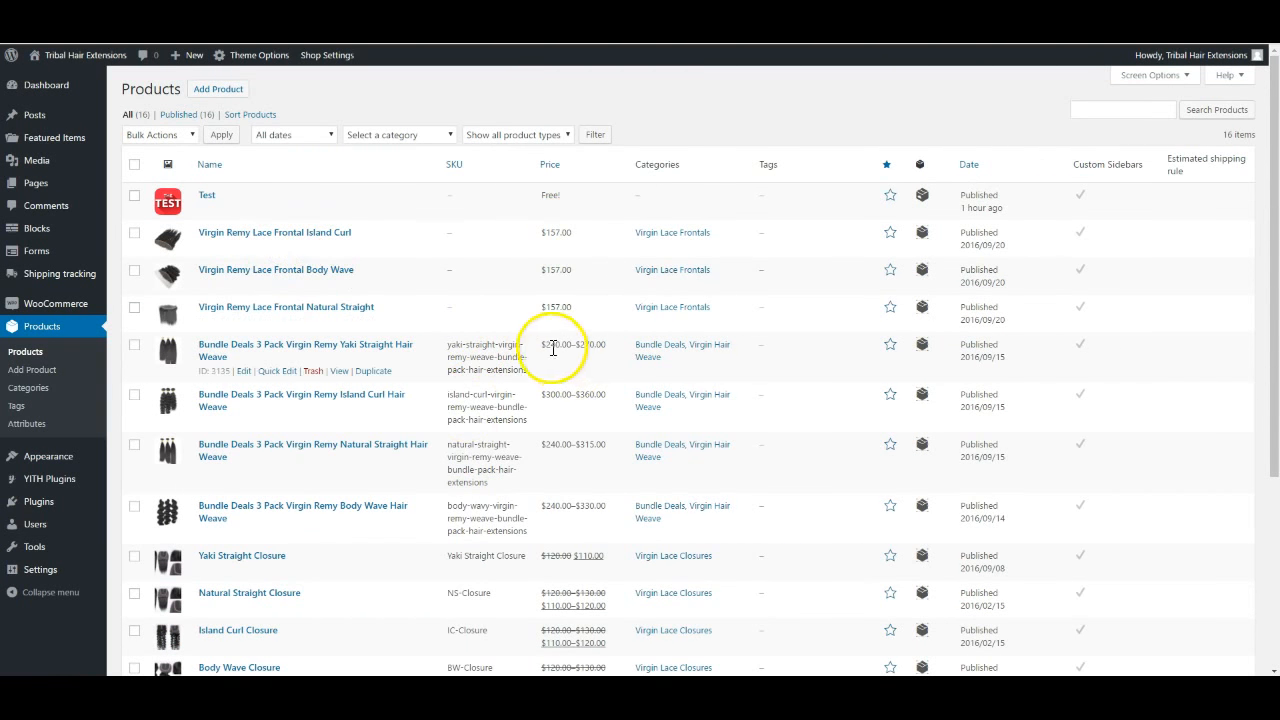
scroll(557, 460, down, 3)
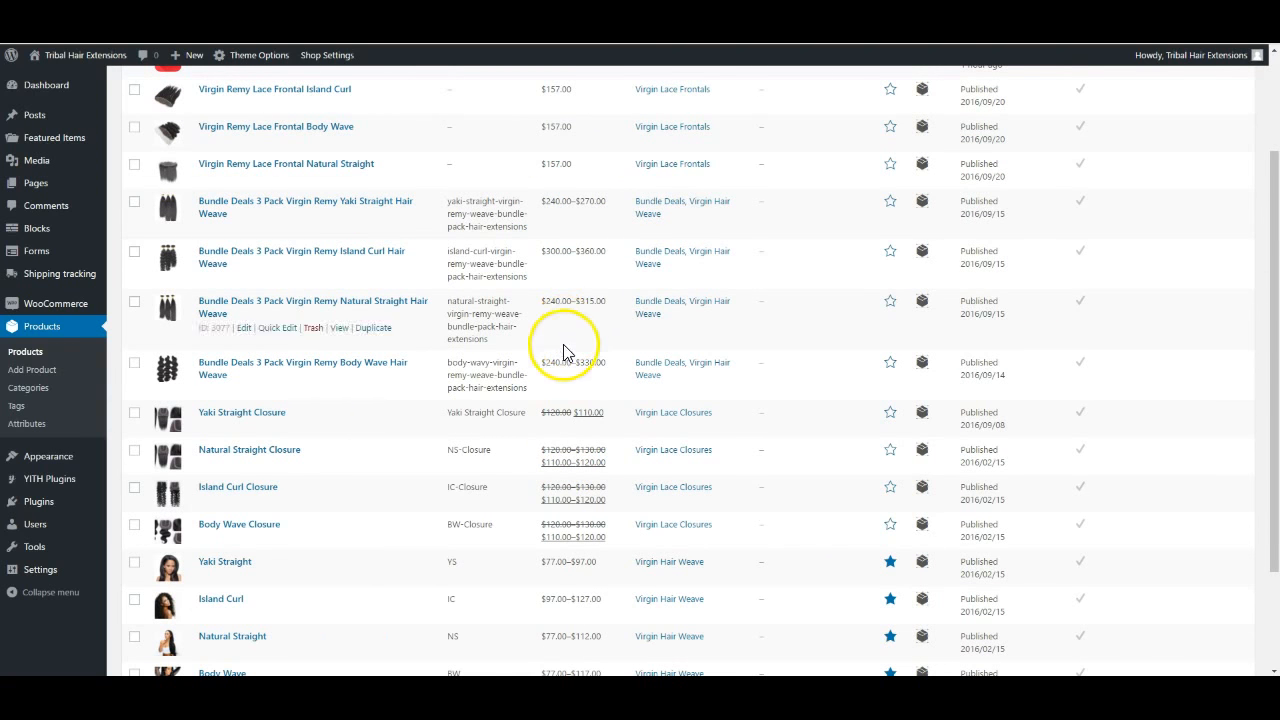
scroll(588, 368, up, 3)
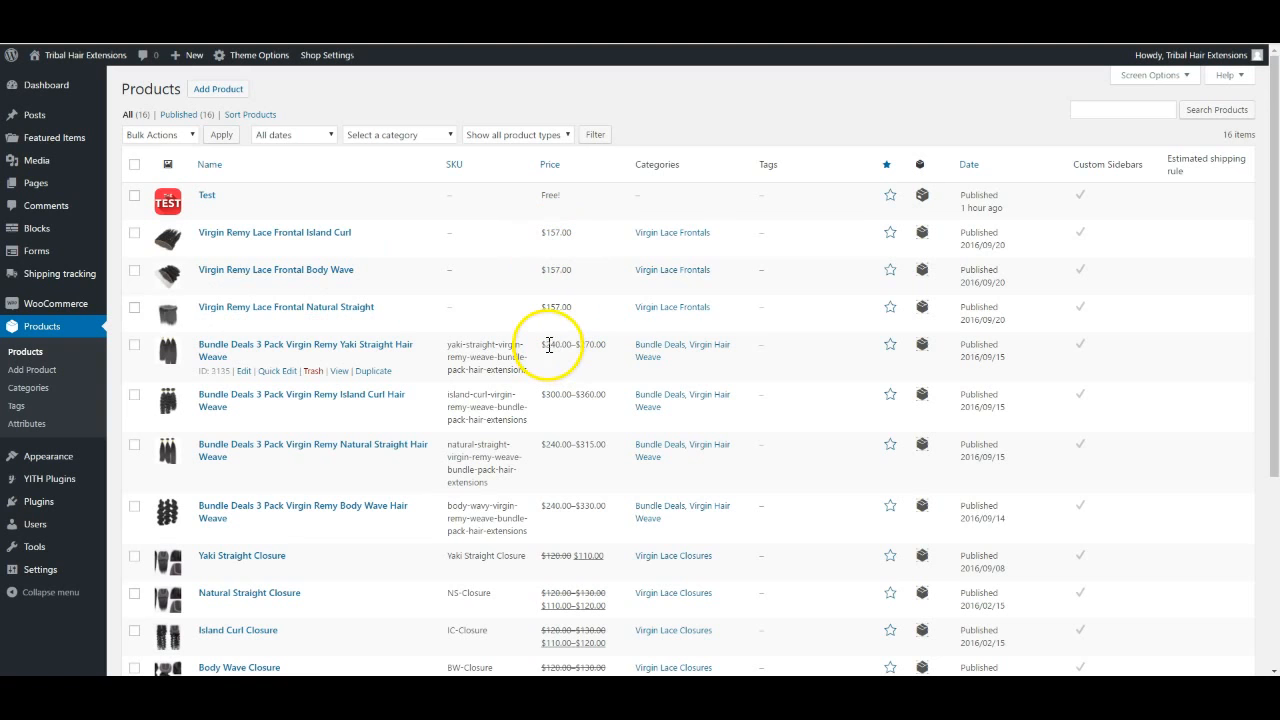
scroll(566, 372, down, 5)
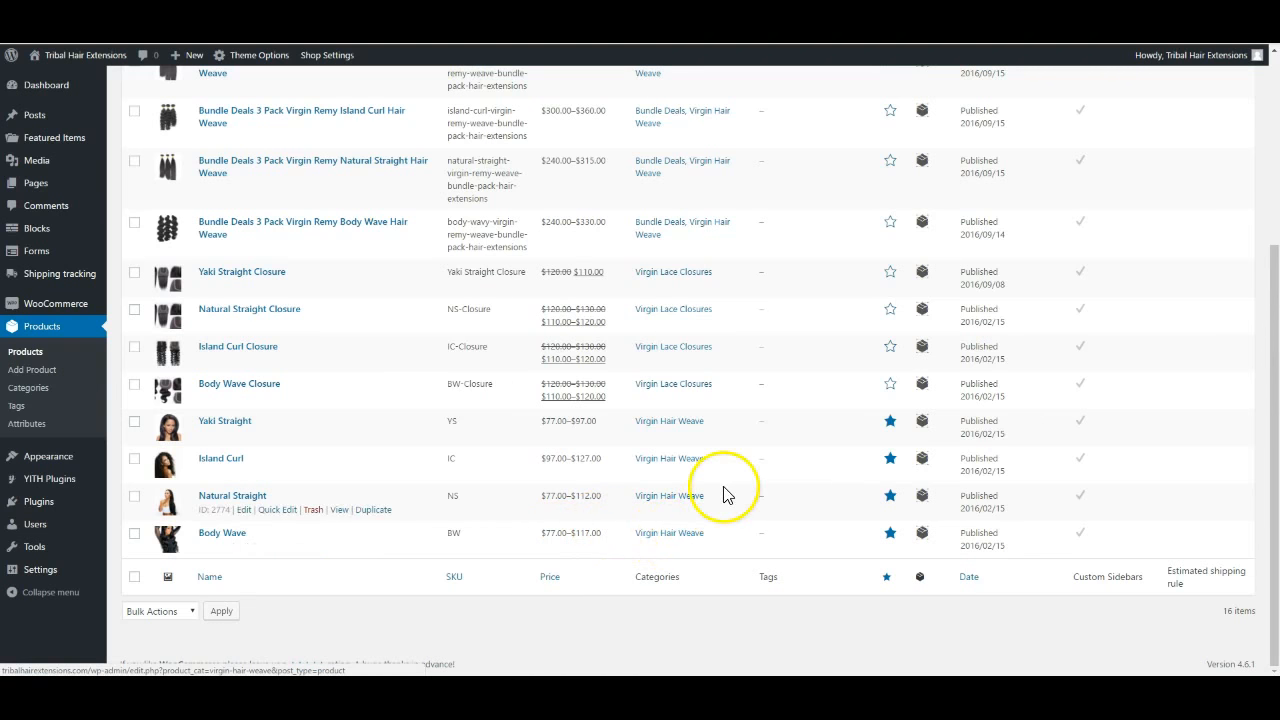
scroll(723, 491, up, 3)
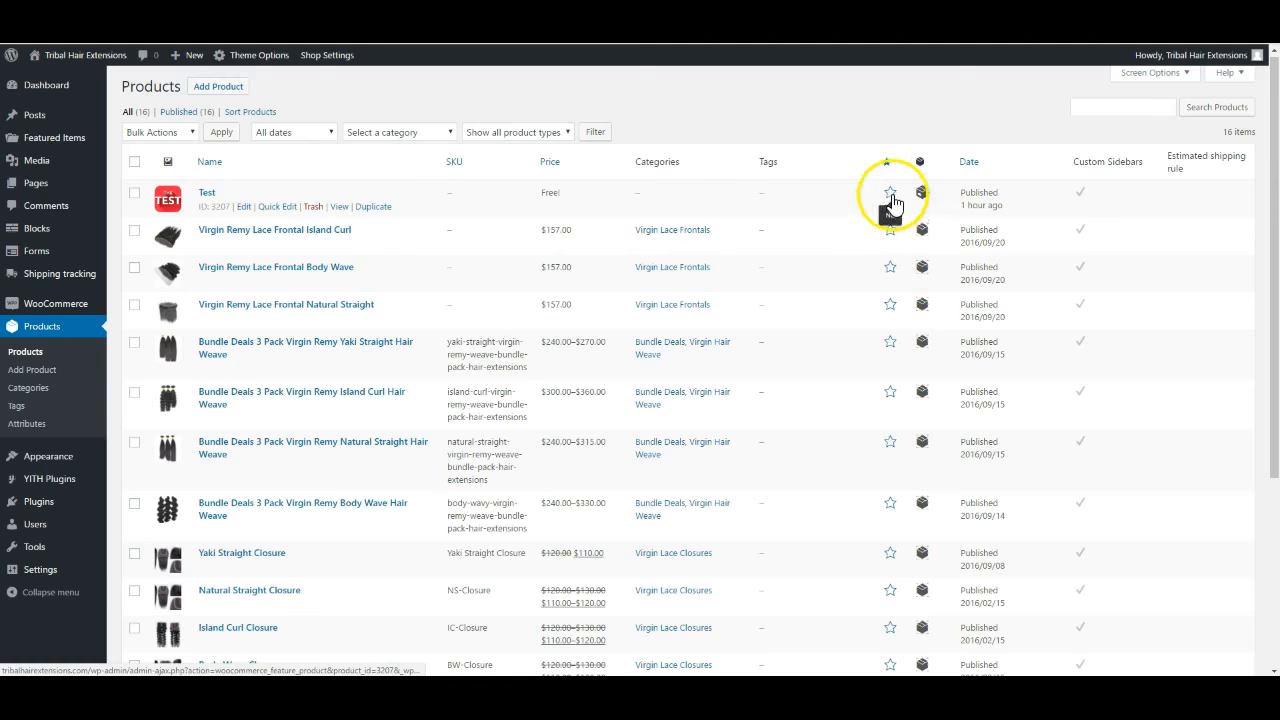
scroll(890, 448, down, 3)
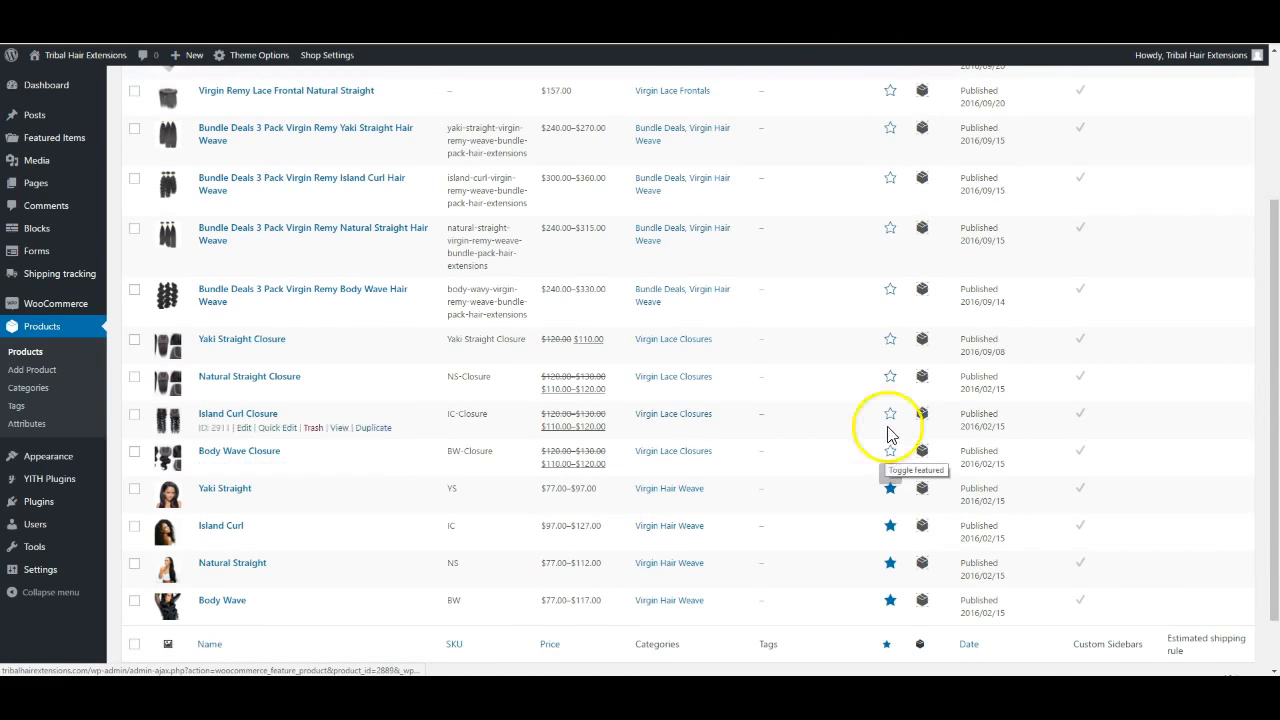
scroll(904, 288, up, 1)
scroll(904, 288, up, 2)
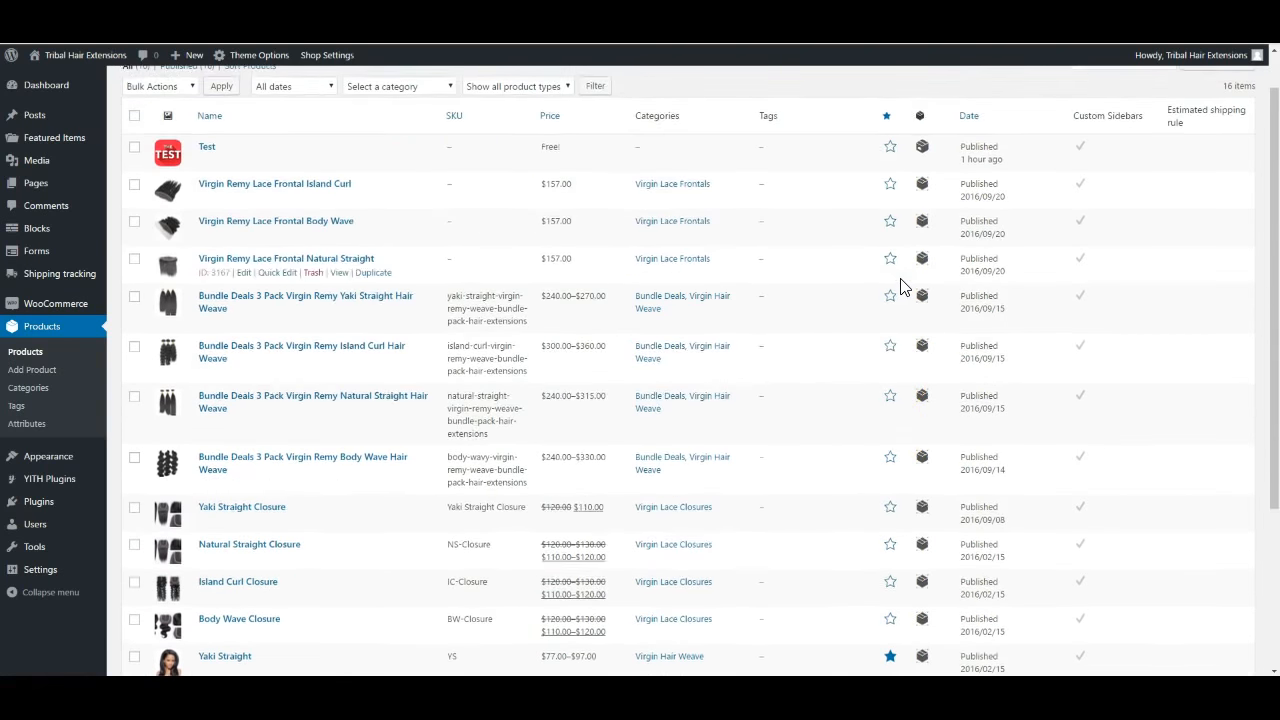
click(90, 60)
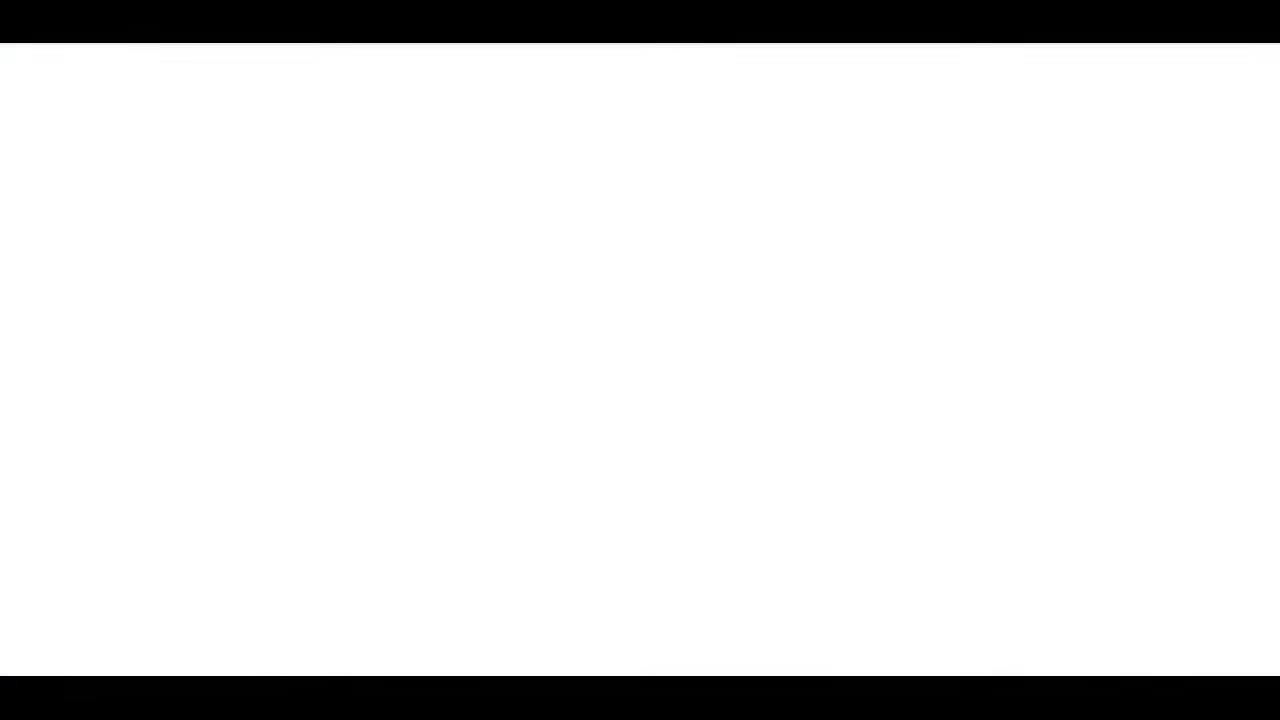
scroll(414, 523, down, 3)
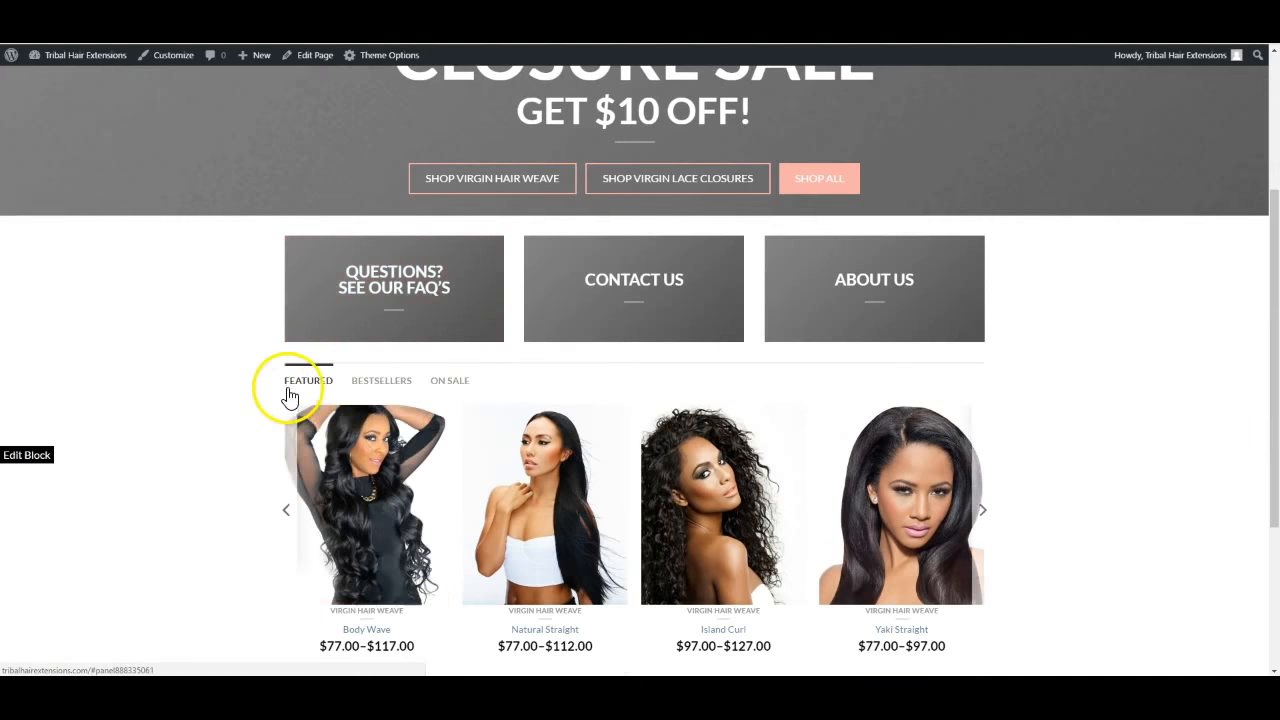
scroll(327, 397, down, 2)
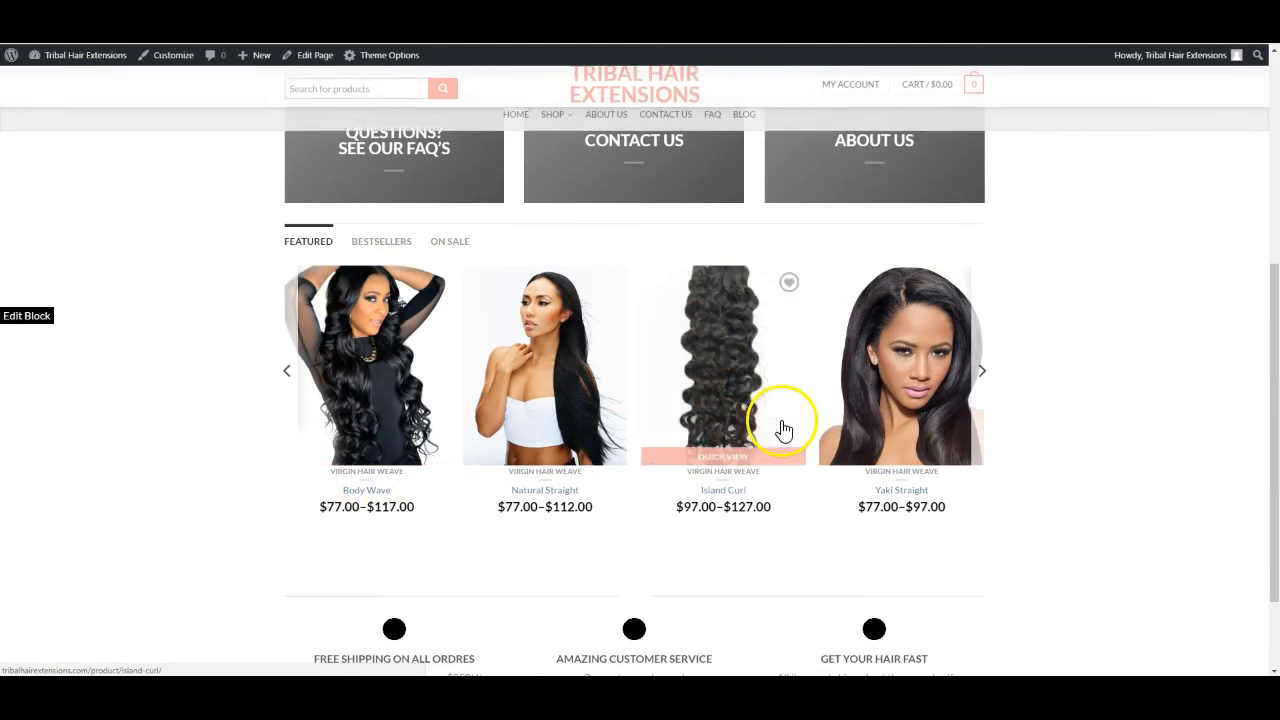
click(984, 371)
click(986, 371)
click(986, 371)
click(986, 371)
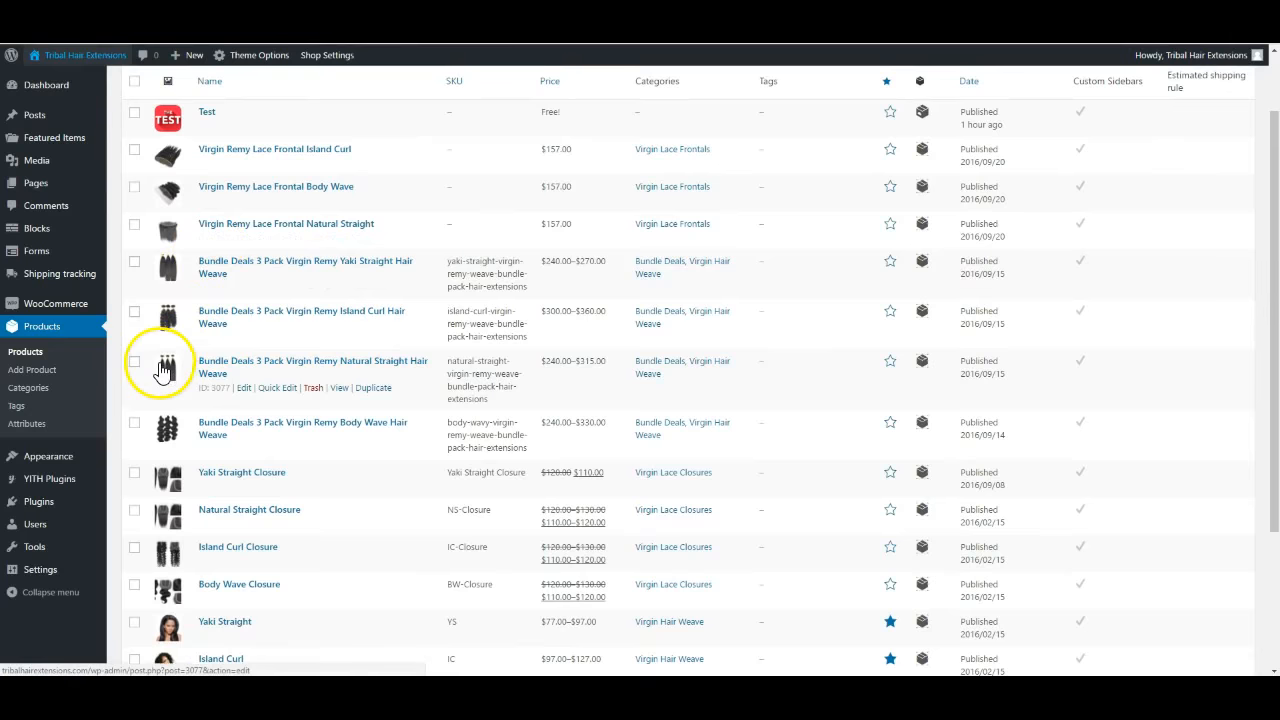
Star the Natural Straight and Yaki Straight bundles as featured products
scroll(157, 360, down, 3)
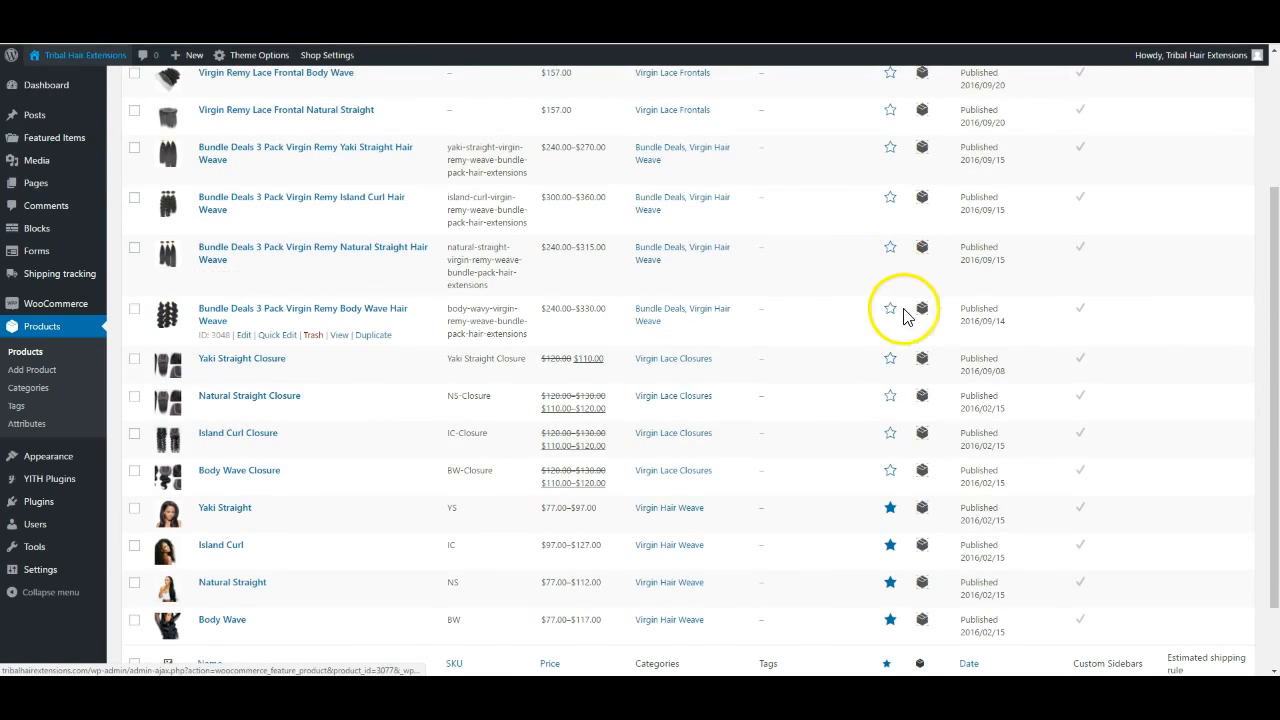
click(890, 247)
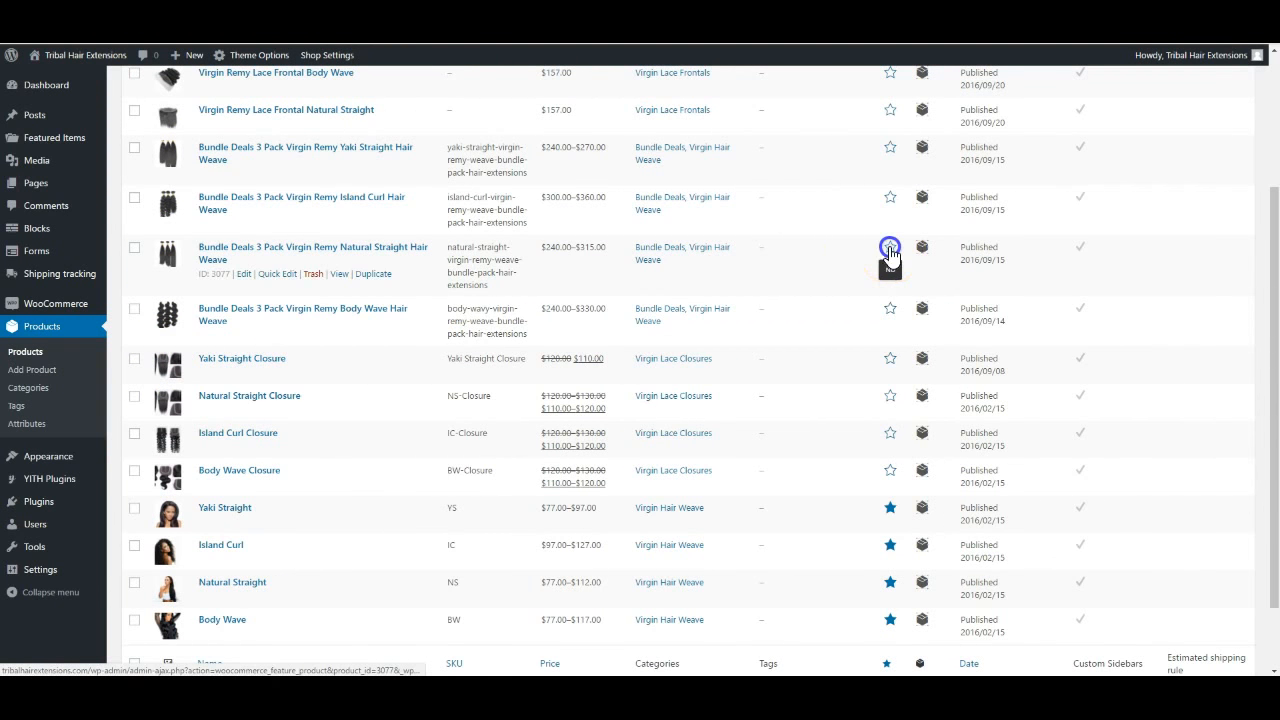
click(890, 147)
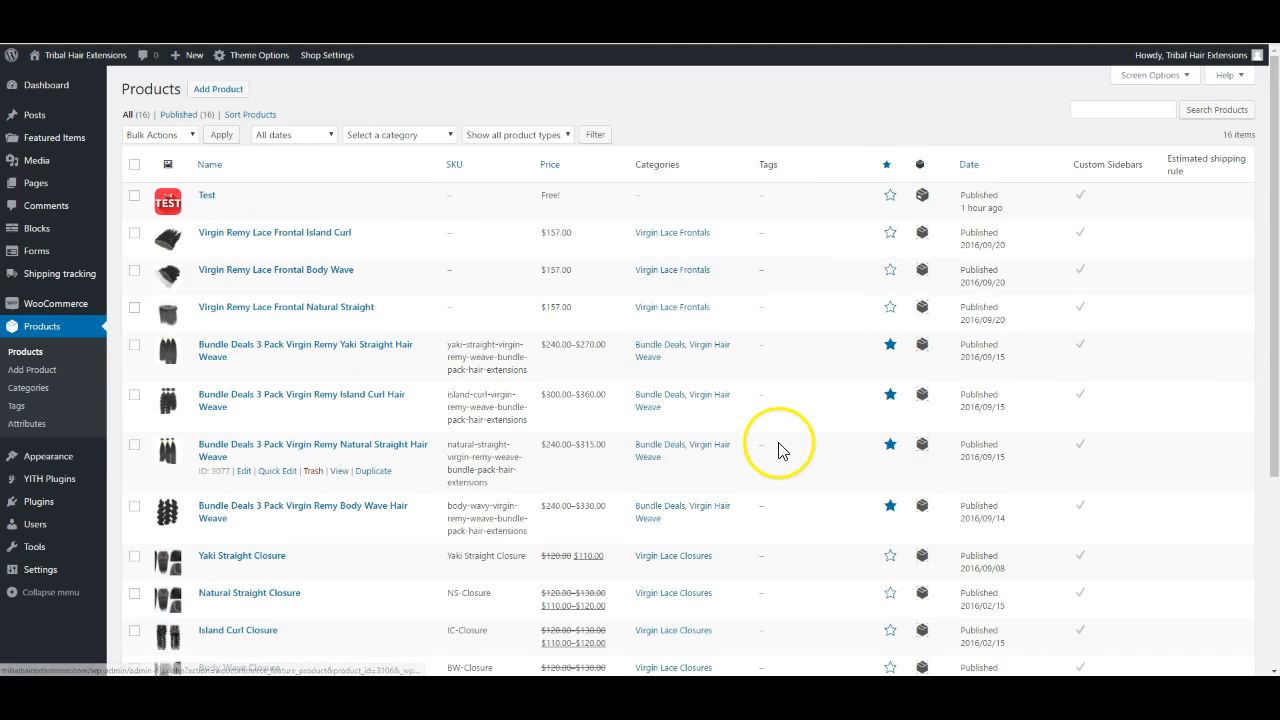
scroll(777, 443, down, 2)
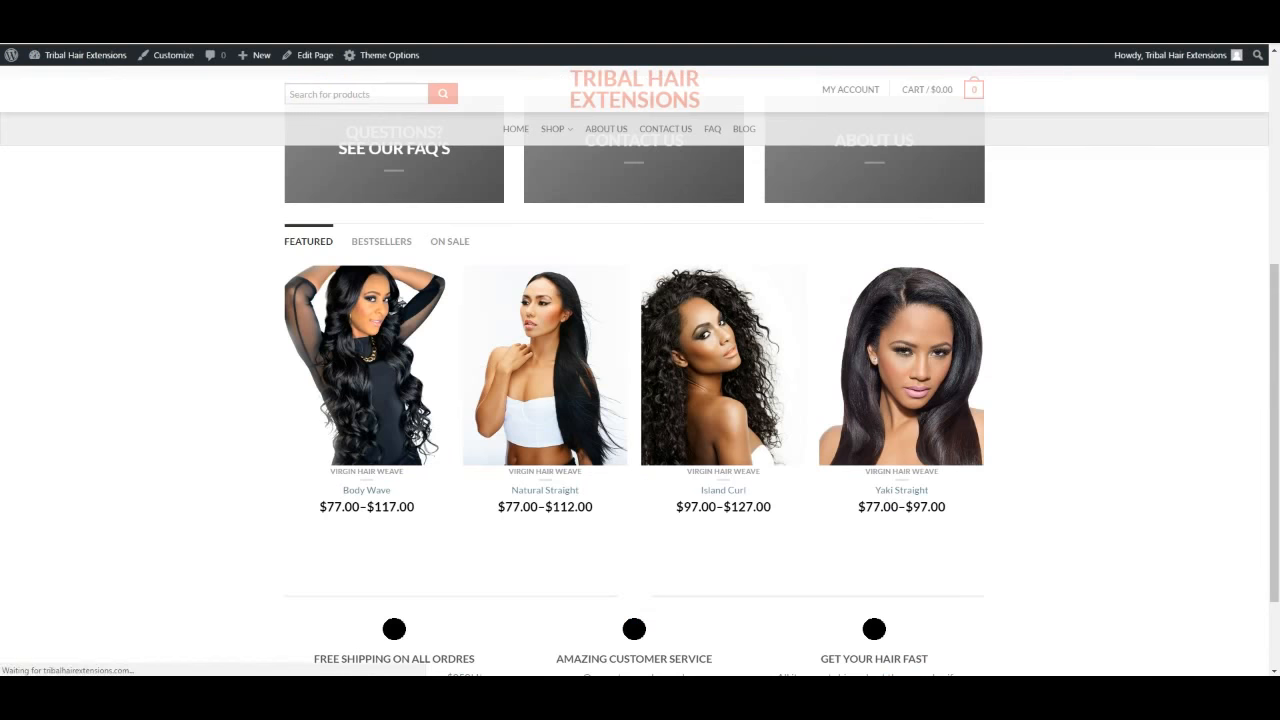
Cycle through the Featured carousel, then view the Bestsellers and On Sale products
scroll(214, 380, down, 3)
scroll(214, 389, down, 2)
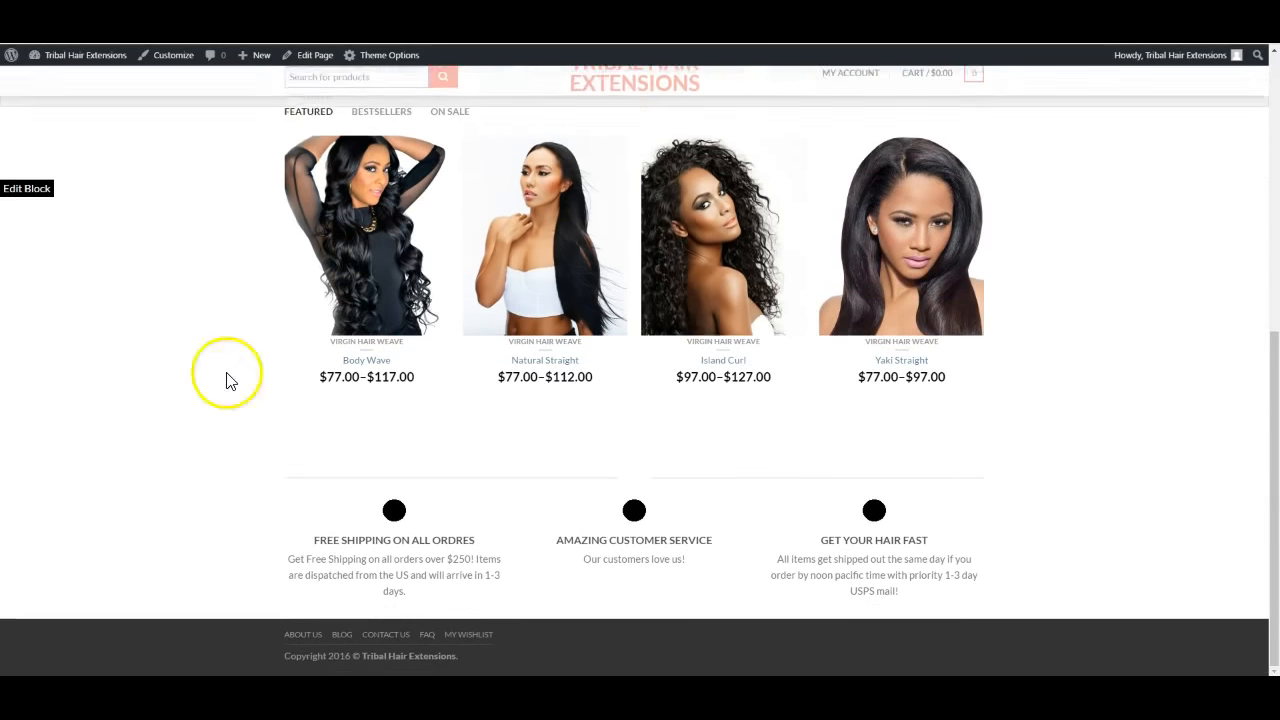
scroll(800, 243, up, 1)
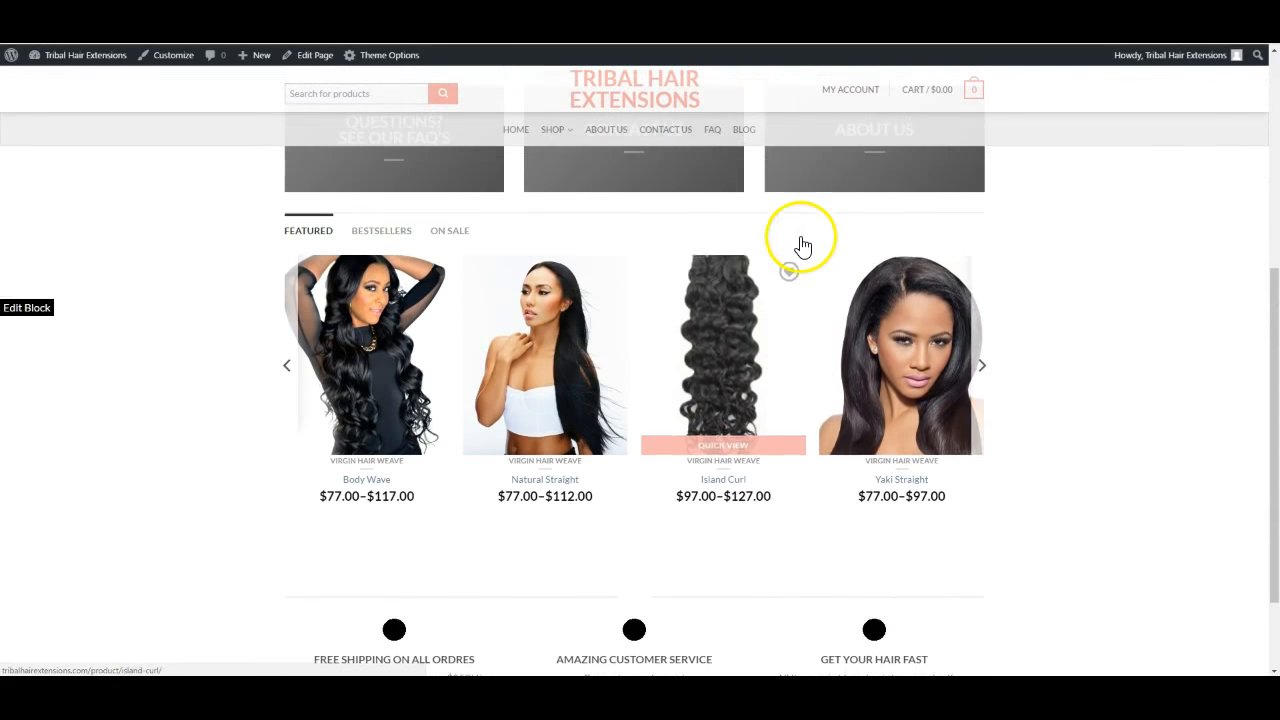
click(978, 366)
click(980, 367)
click(979, 367)
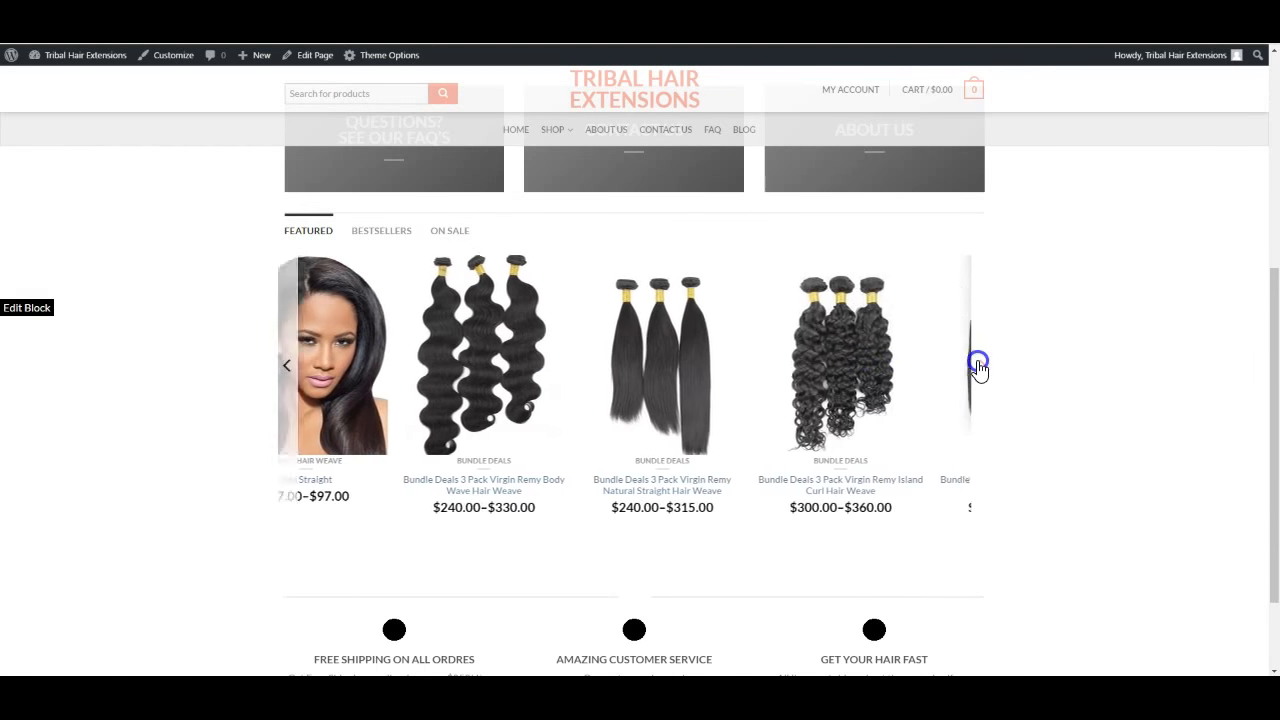
click(979, 367)
click(979, 366)
click(979, 366)
click(979, 366)
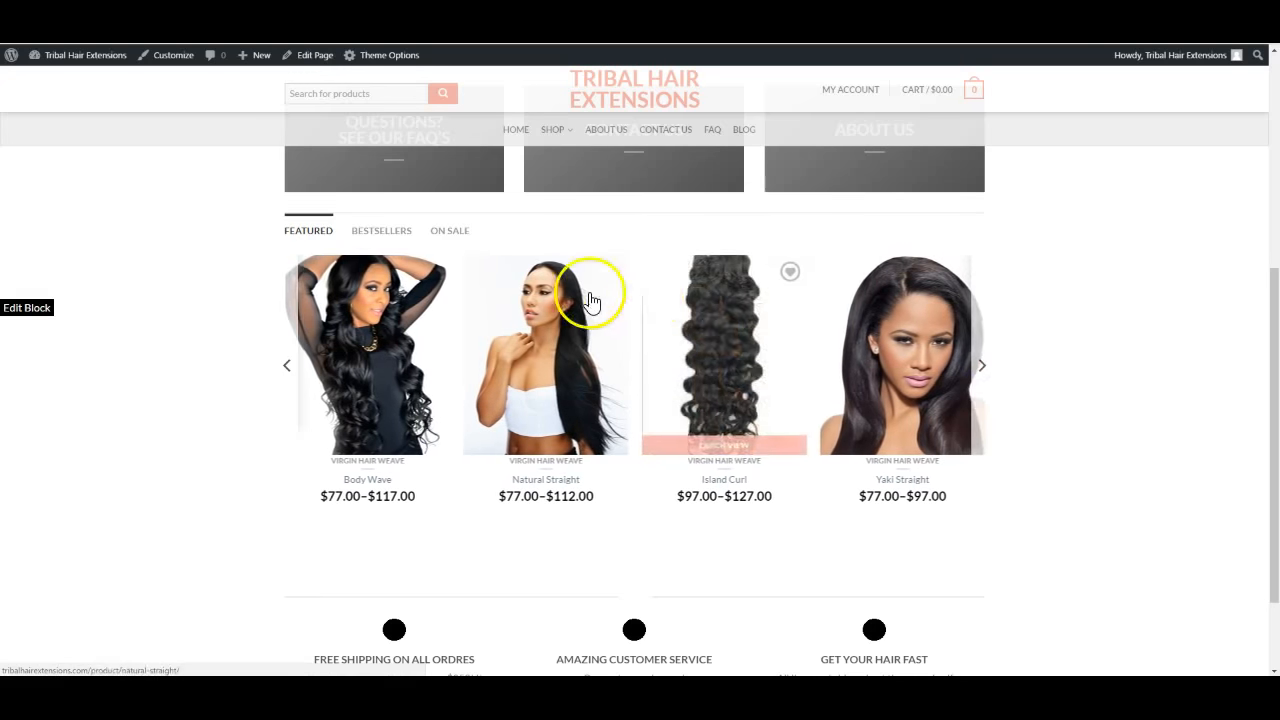
click(368, 230)
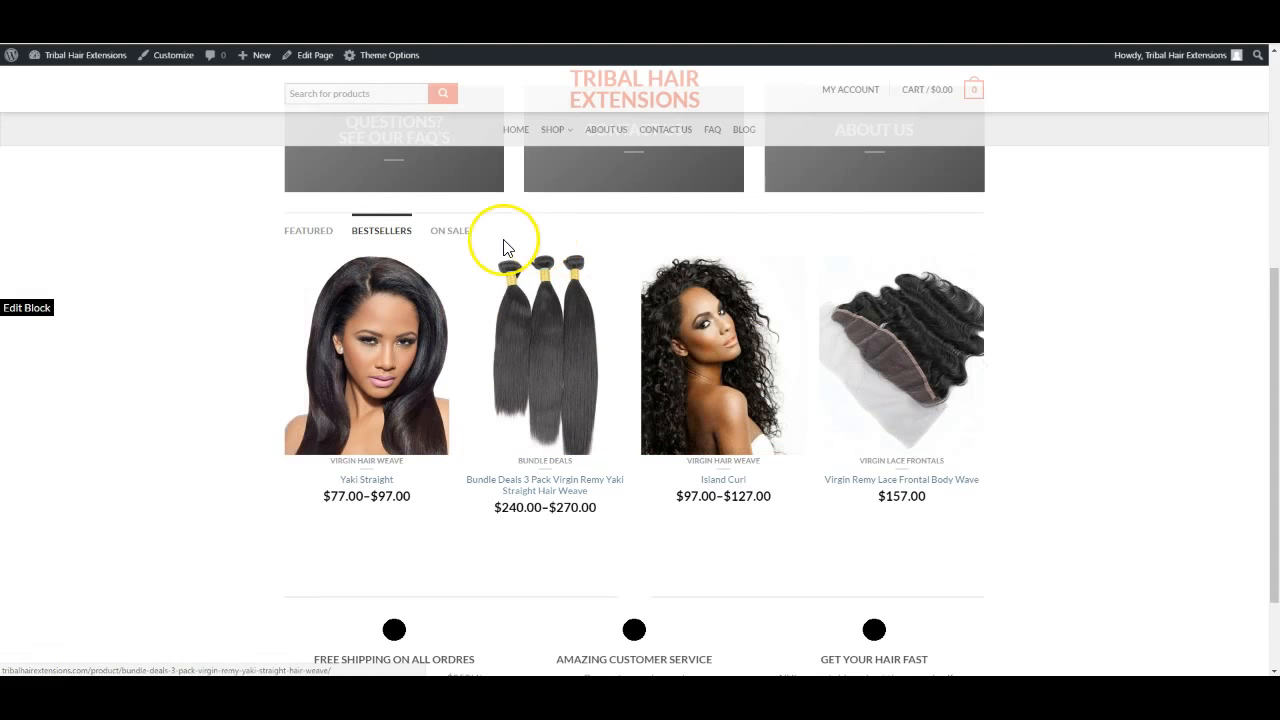
click(452, 232)
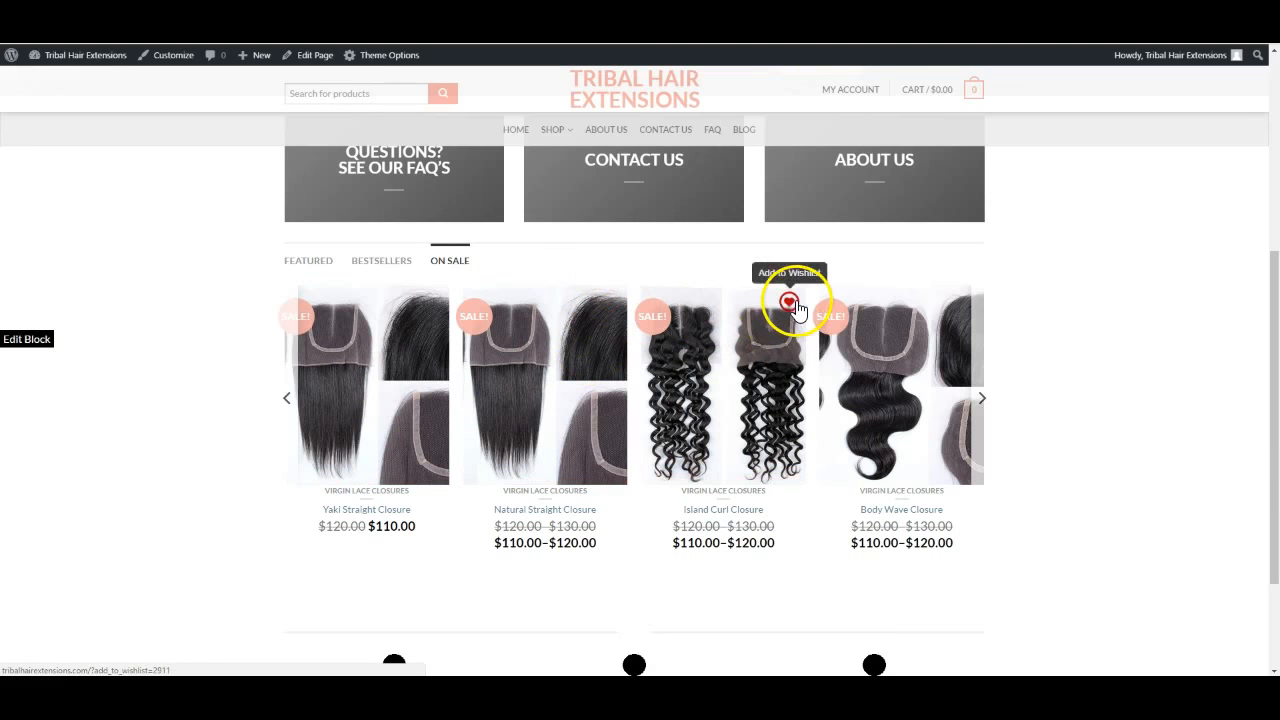
Add Island Curl Closure from the On Sale products to the wishlist
click(789, 303)
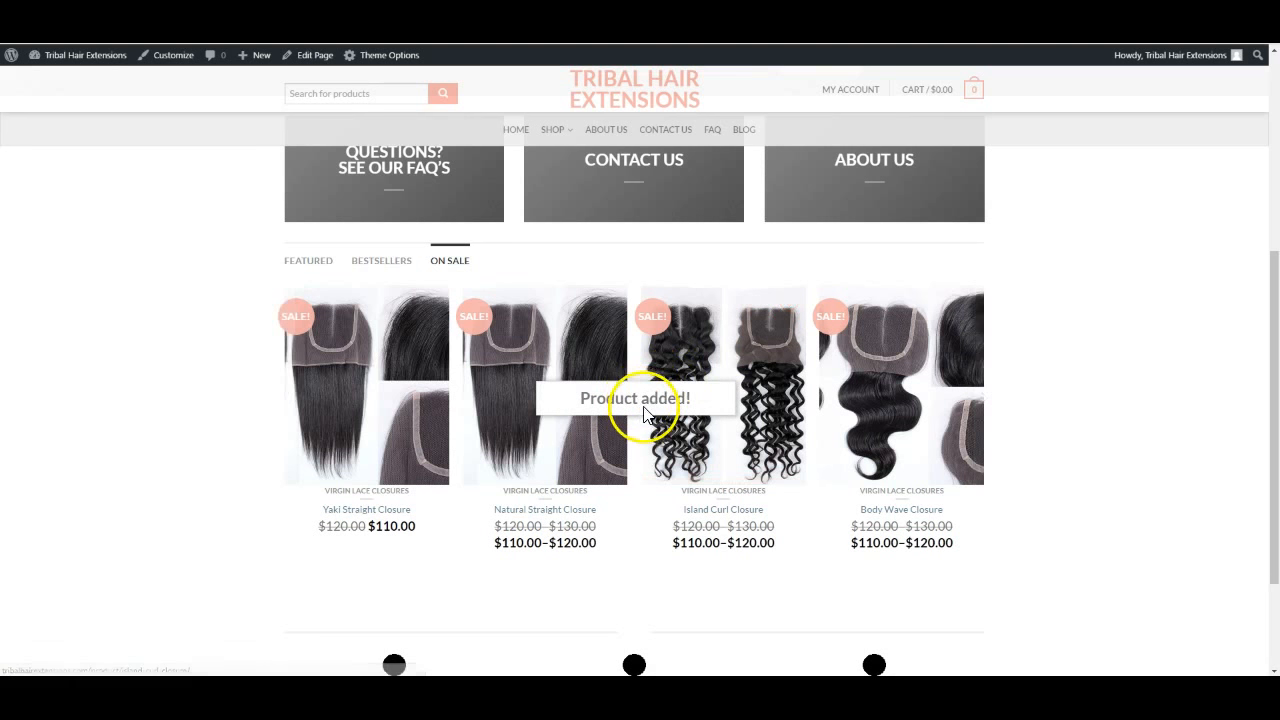
scroll(866, 337, up, 3)
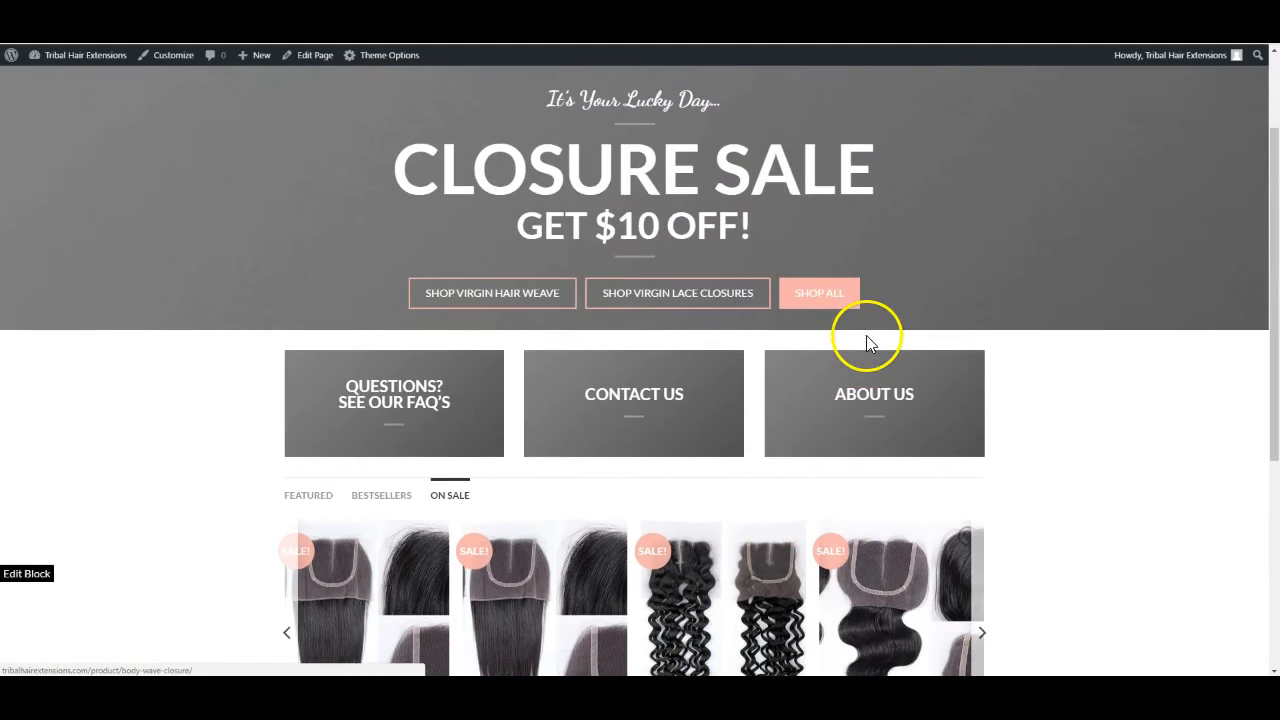
scroll(866, 339, up, 2)
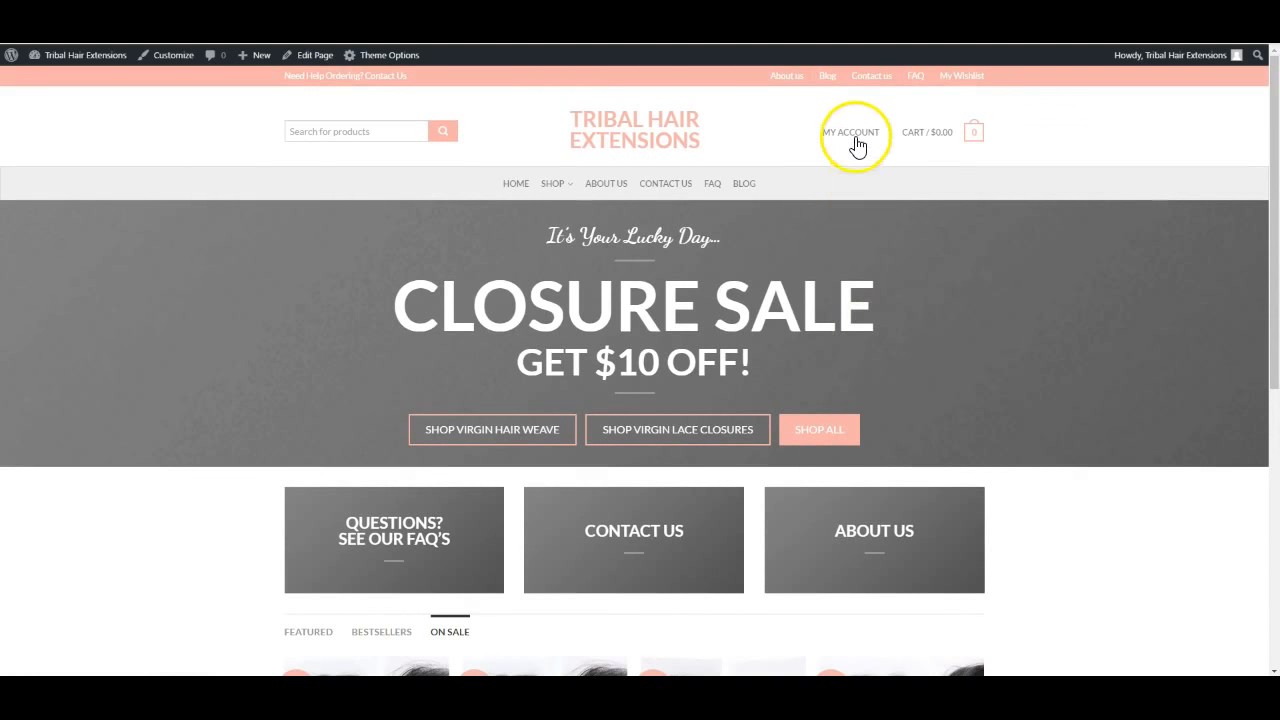
mouse_move(857, 145)
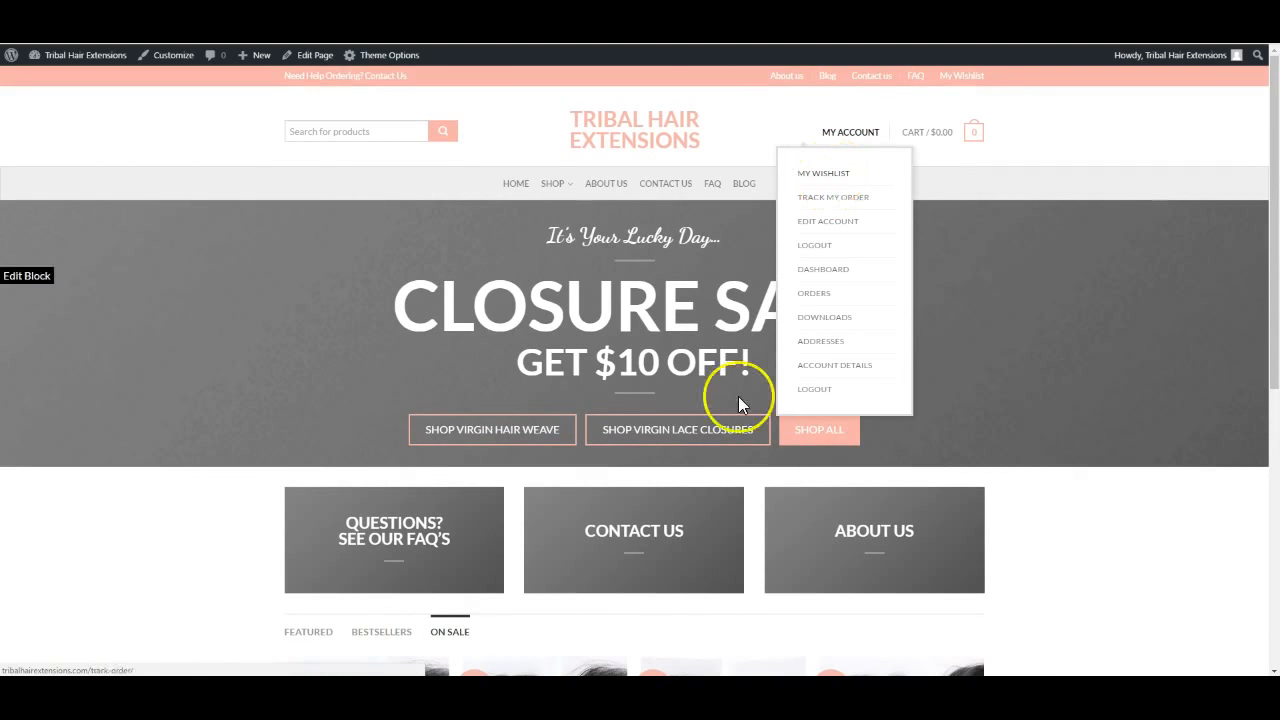
scroll(738, 396, down, 3)
Add Natural Straight from the Featured products to the wishlist
click(330, 422)
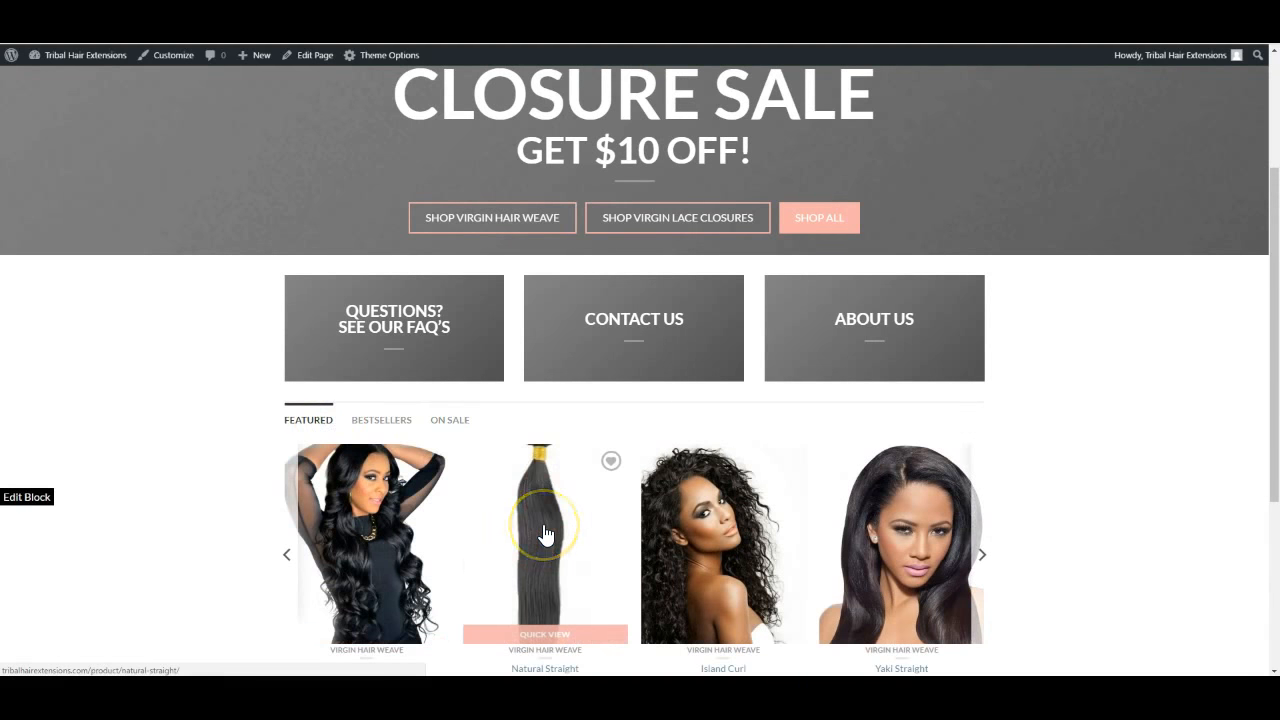
click(611, 462)
scroll(720, 414, up, 3)
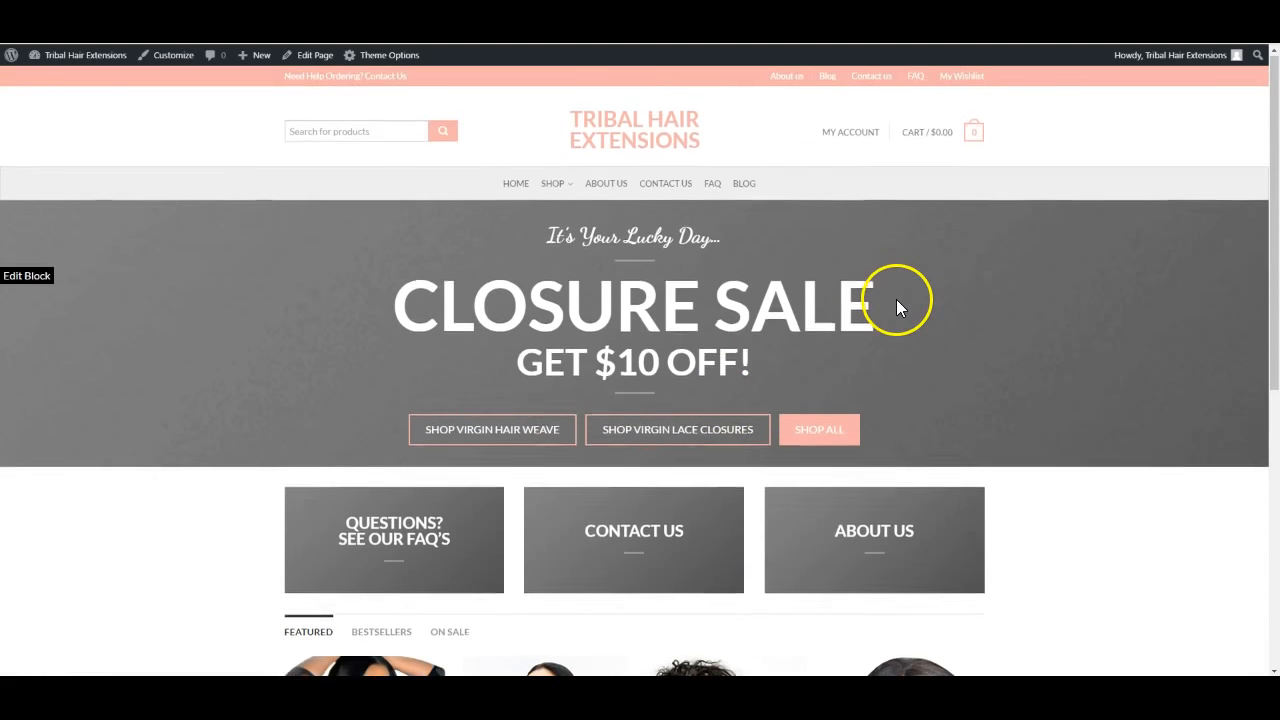
scroll(896, 303, down, 2)
scroll(823, 400, up, 2)
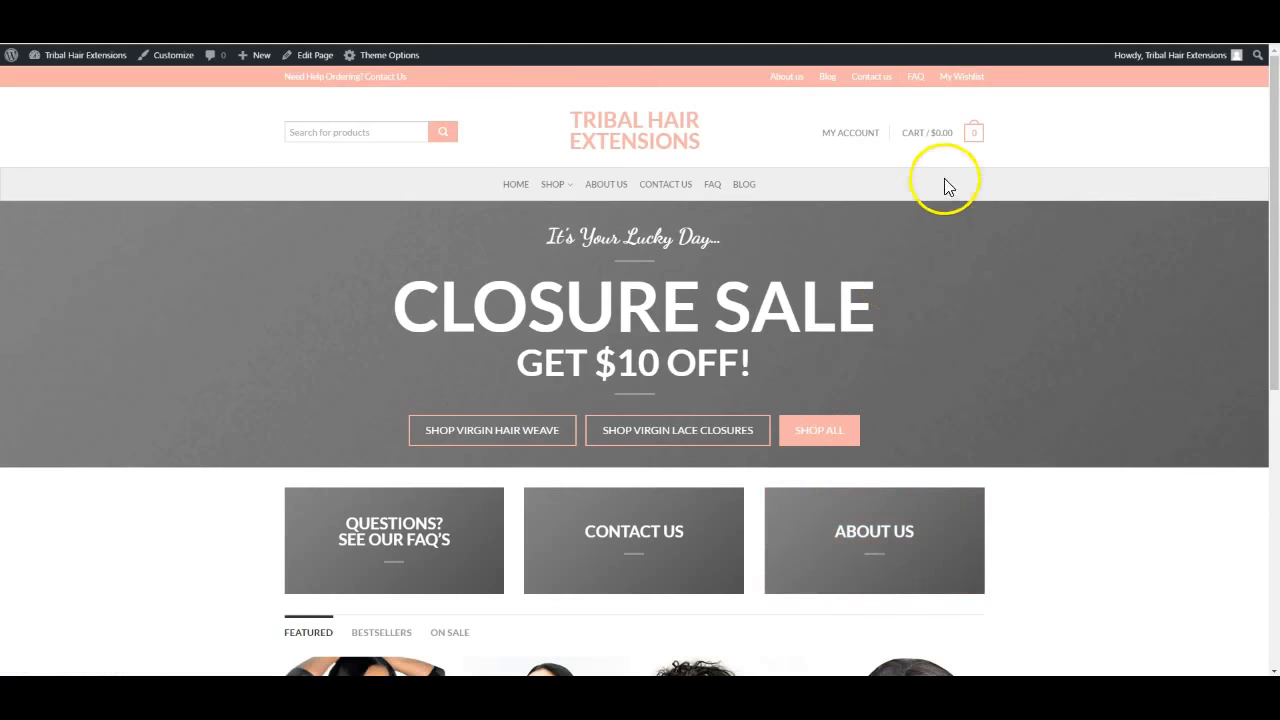
scroll(870, 480, down, 3)
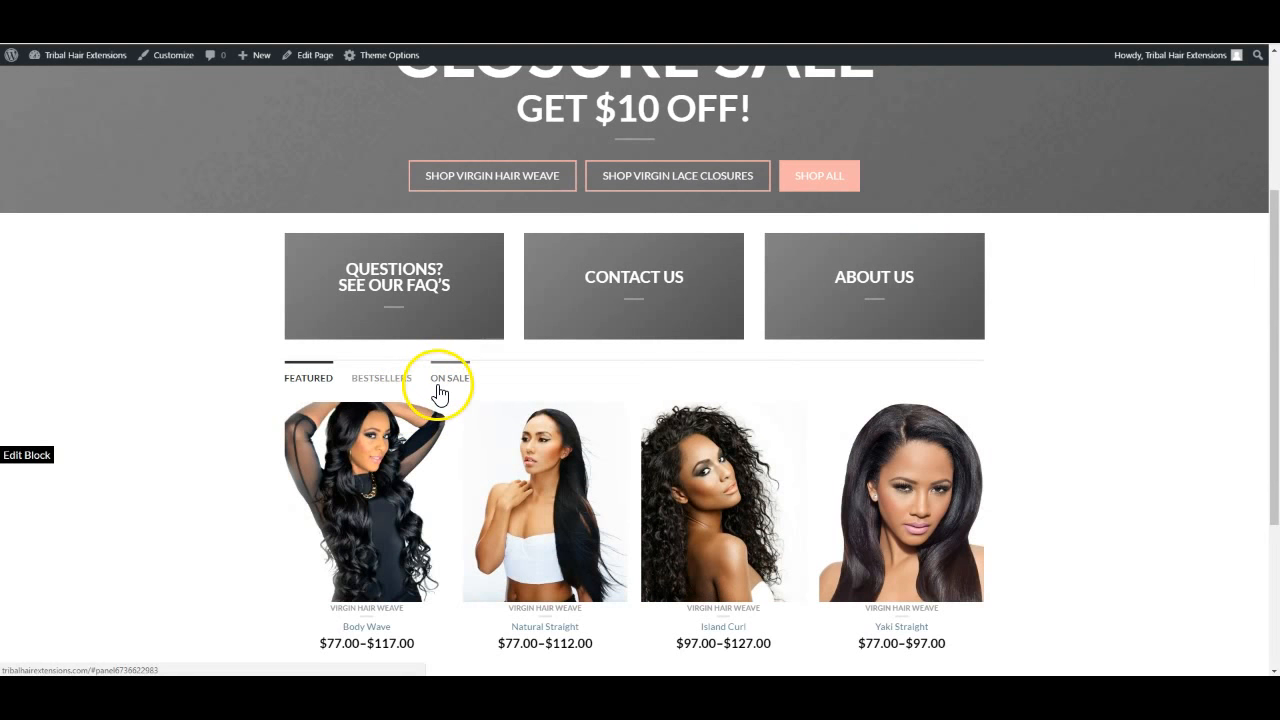
scroll(393, 381, up, 3)
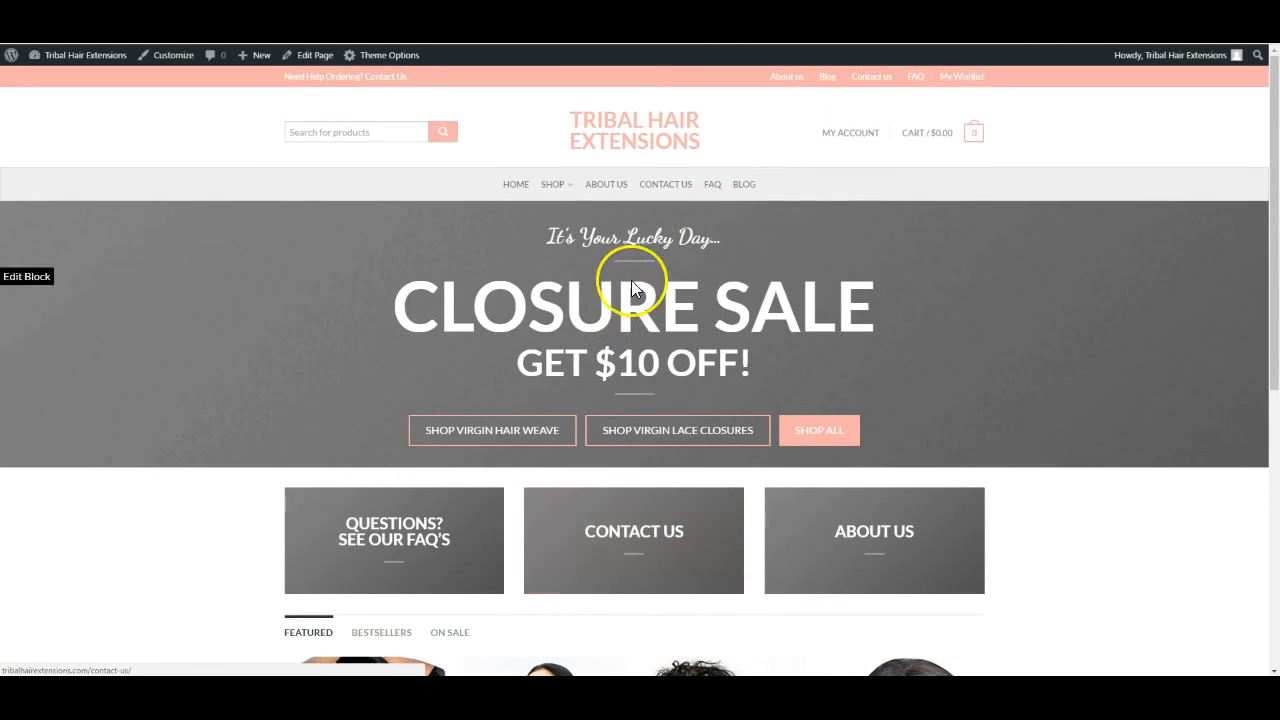
mouse_move(850, 141)
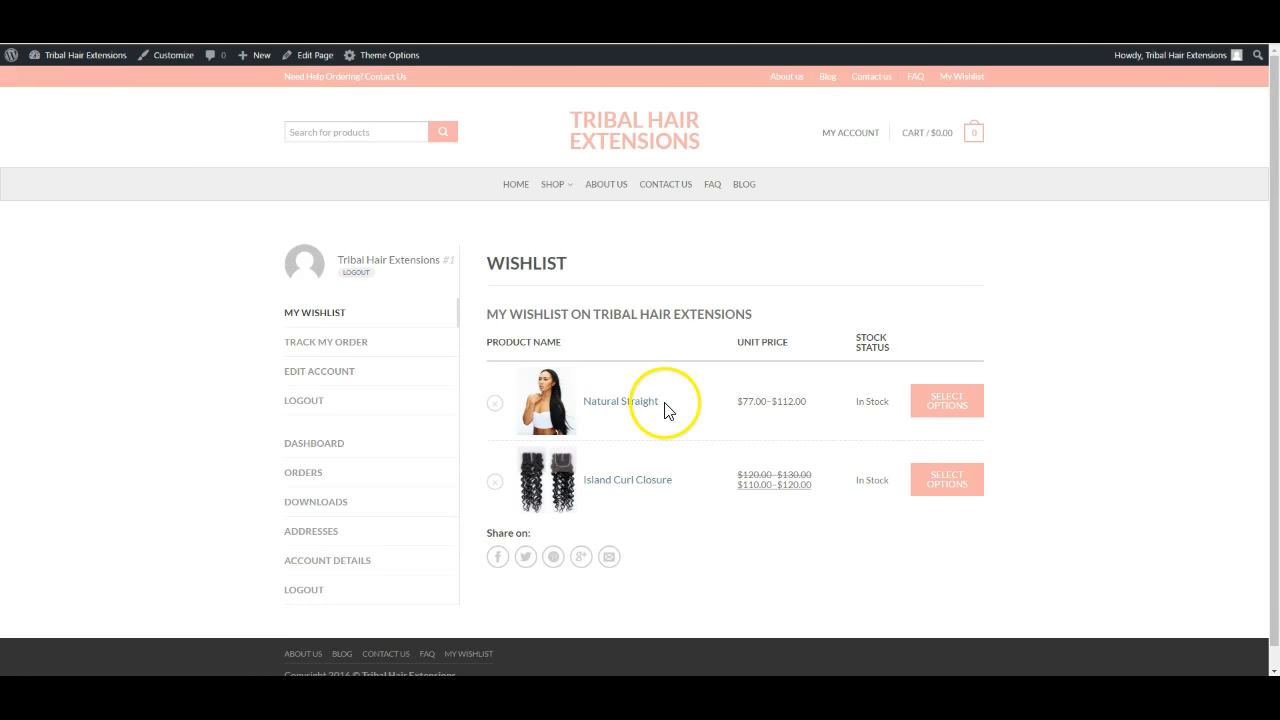
Choose 18 Inches and Virgin Indian Remy for Natural Straight and add it to the cart
click(973, 405)
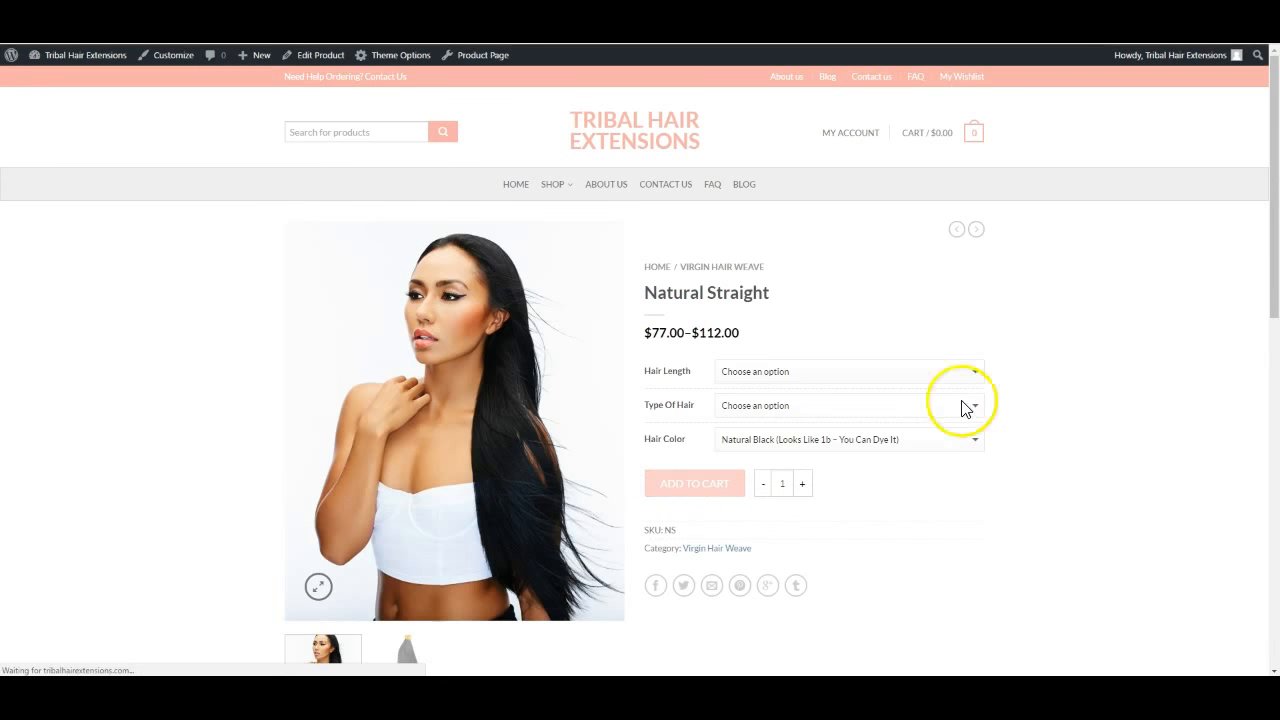
click(907, 373)
click(878, 441)
click(862, 403)
click(838, 444)
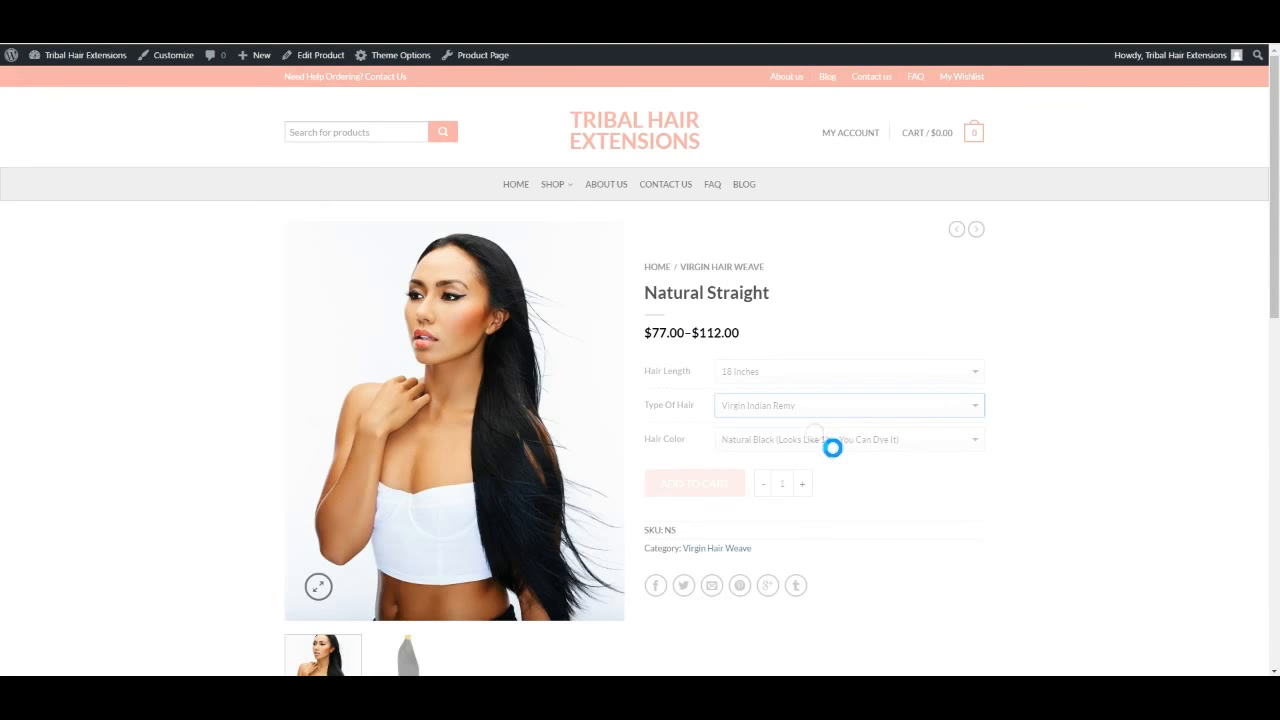
click(728, 505)
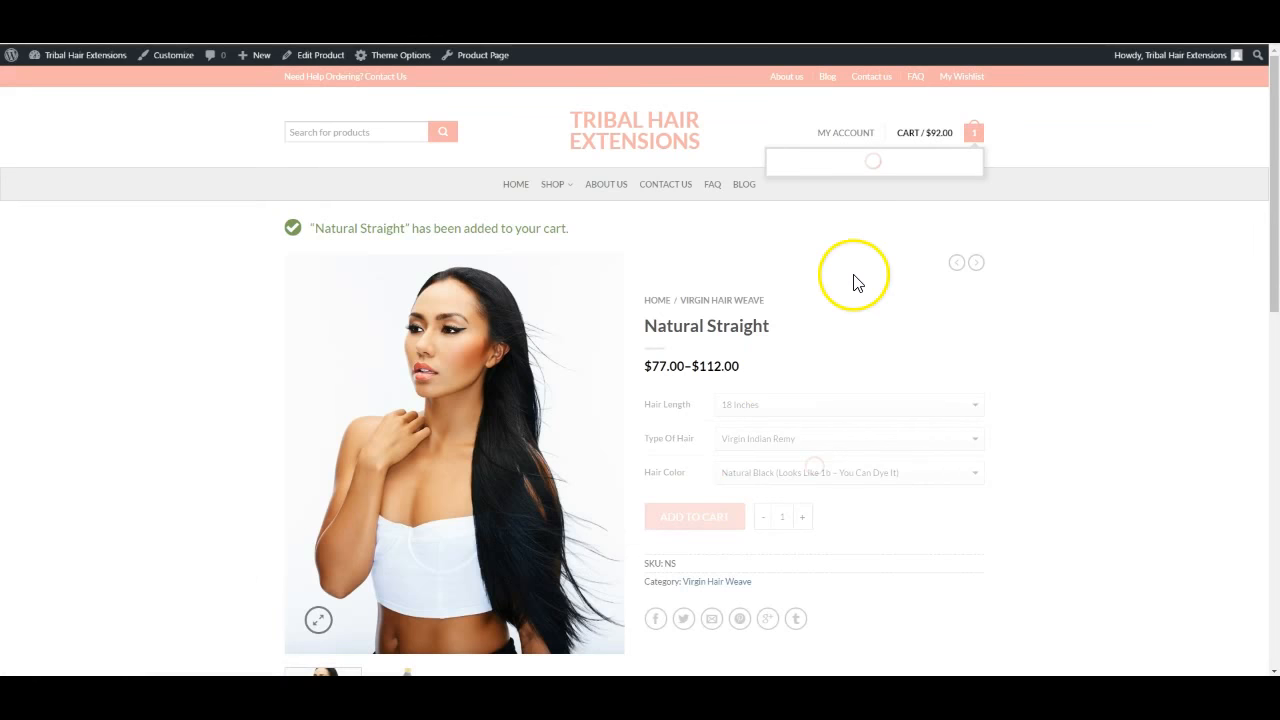
mouse_move(971, 149)
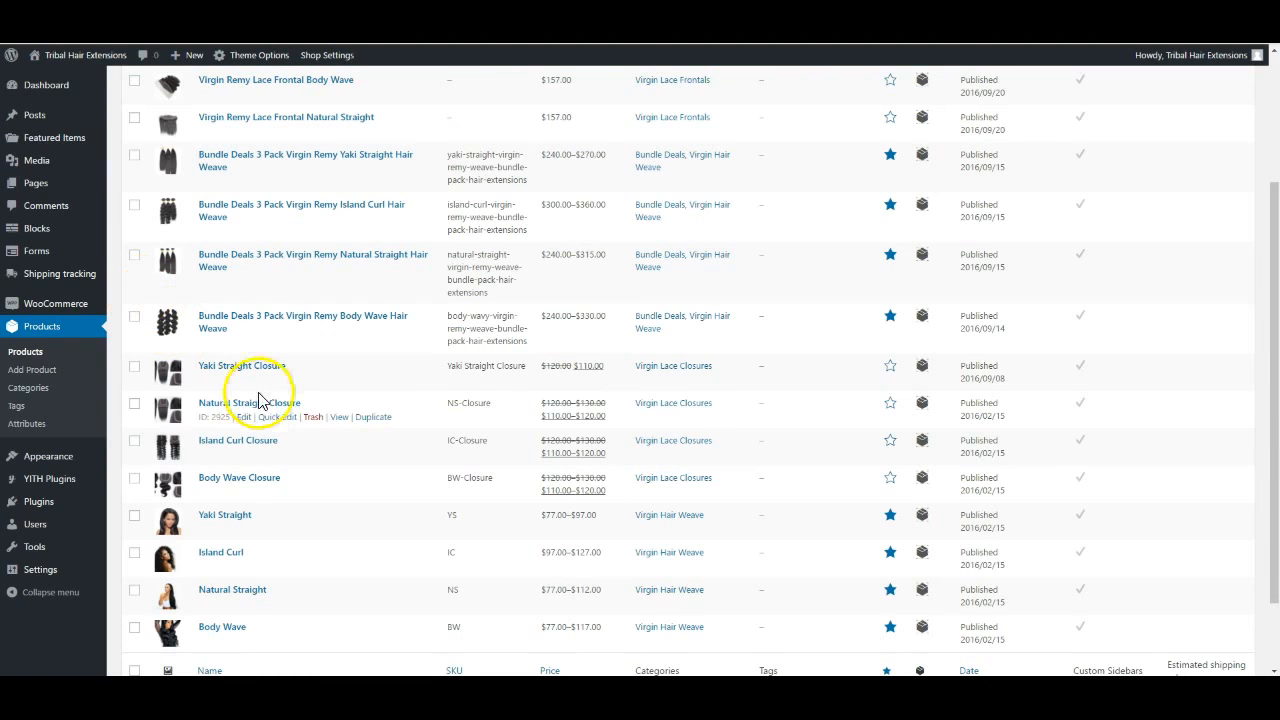
scroll(257, 571, down, 2)
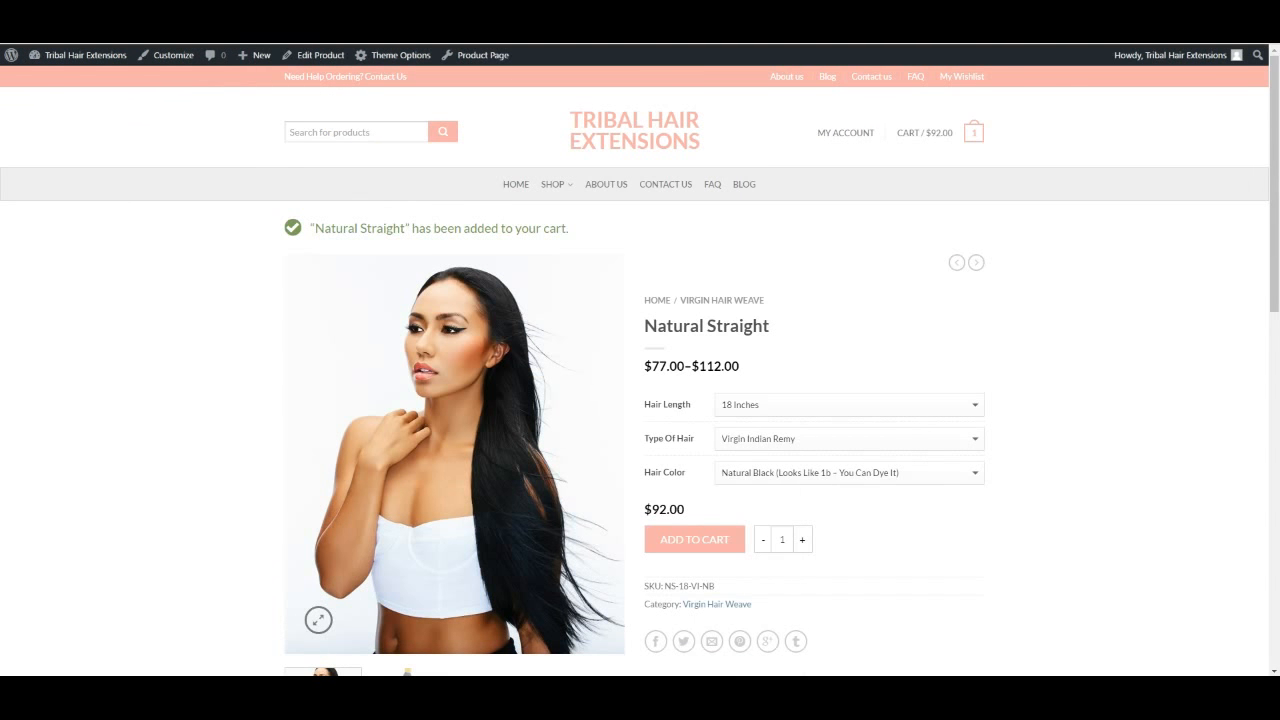
Scroll through the Body Wave product page to review it
scroll(294, 312, down, 4)
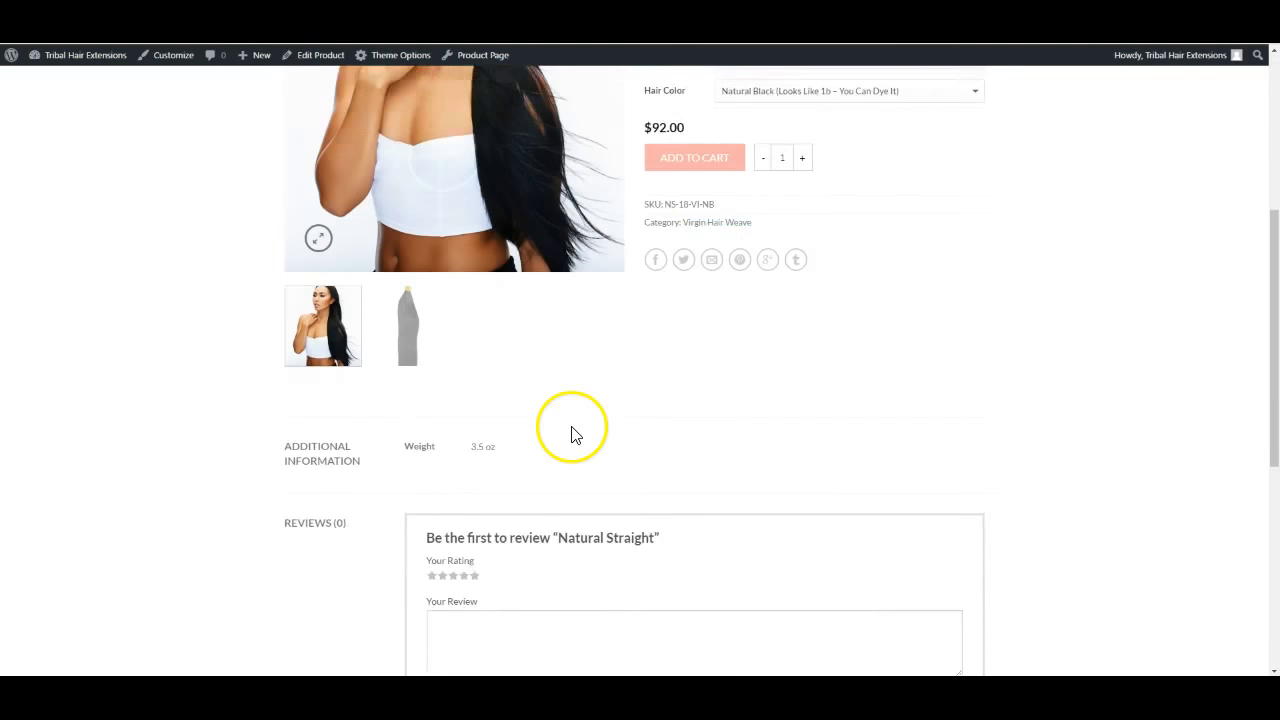
scroll(540, 400, down, 2)
scroll(300, 323, down, 2)
scroll(300, 323, up, 4)
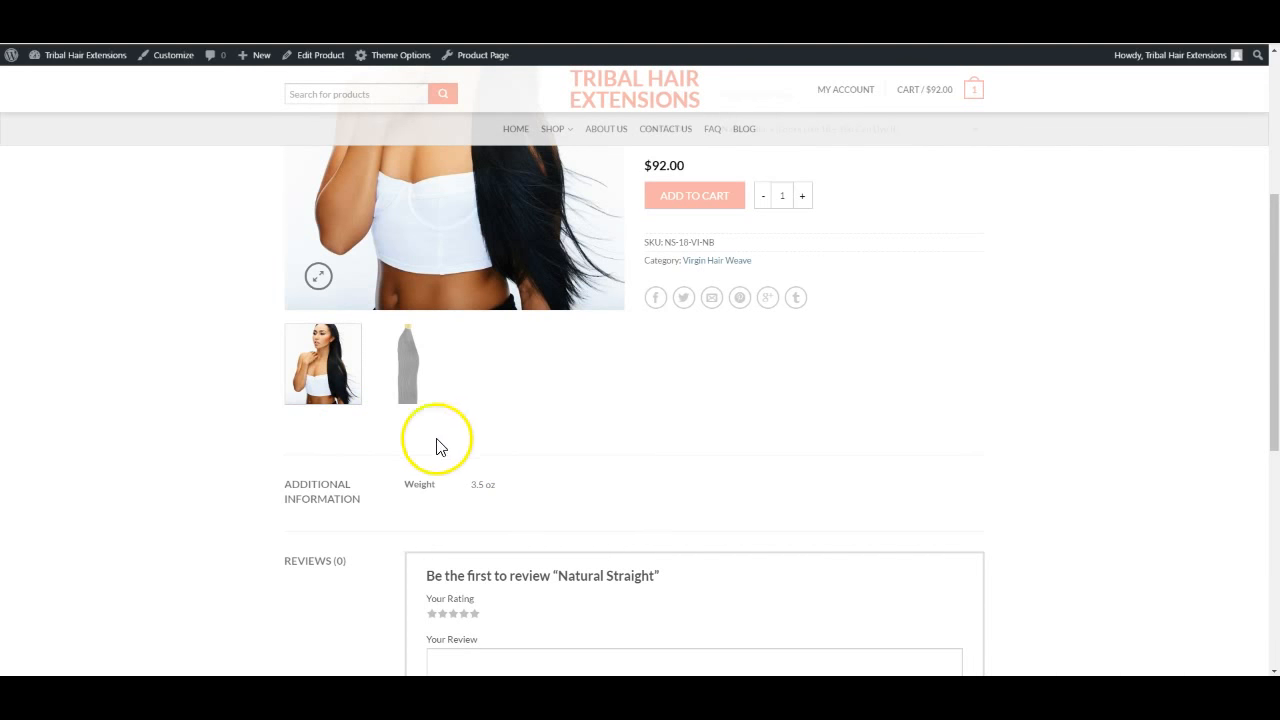
scroll(620, 451, up, 4)
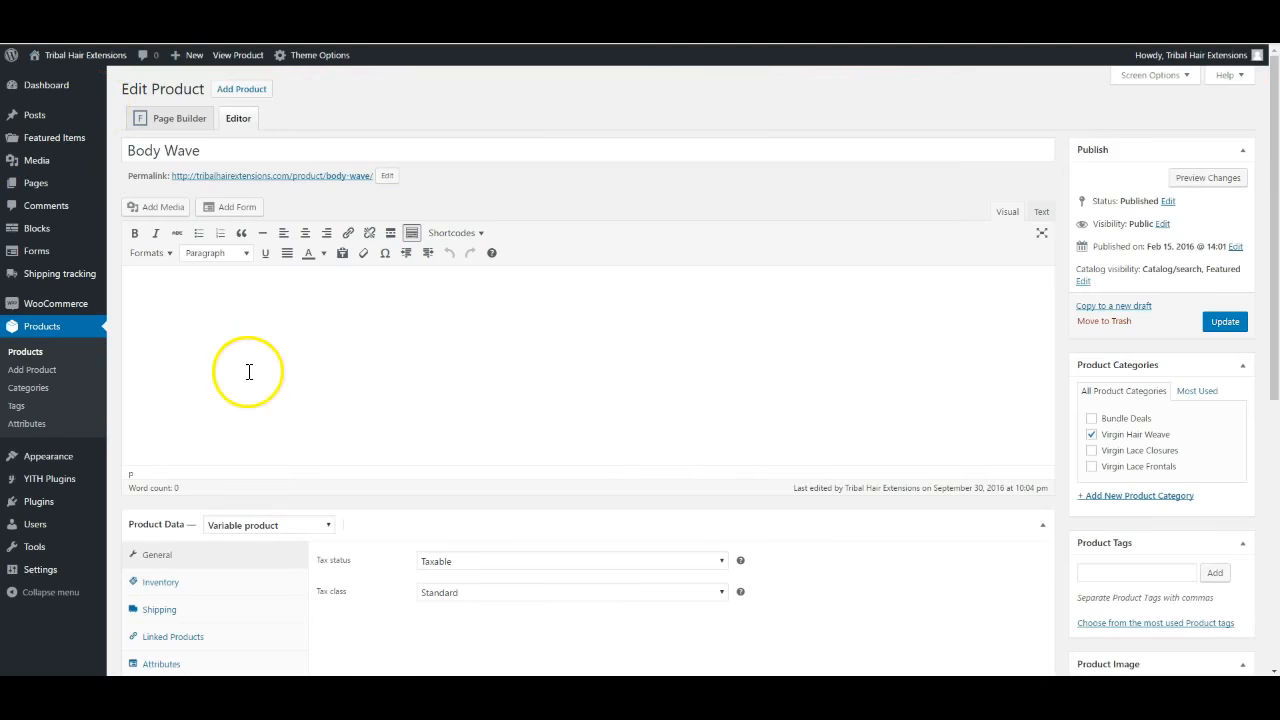
scroll(249, 374, down, 5)
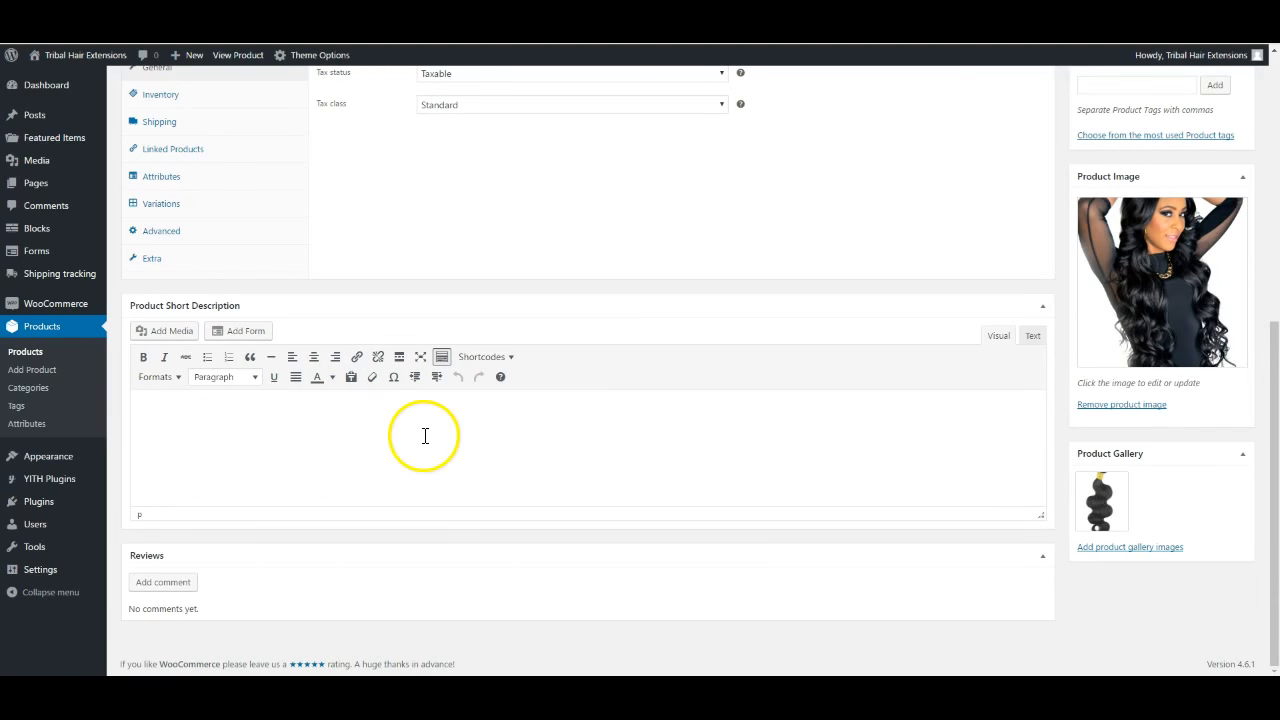
scroll(425, 435, up, 5)
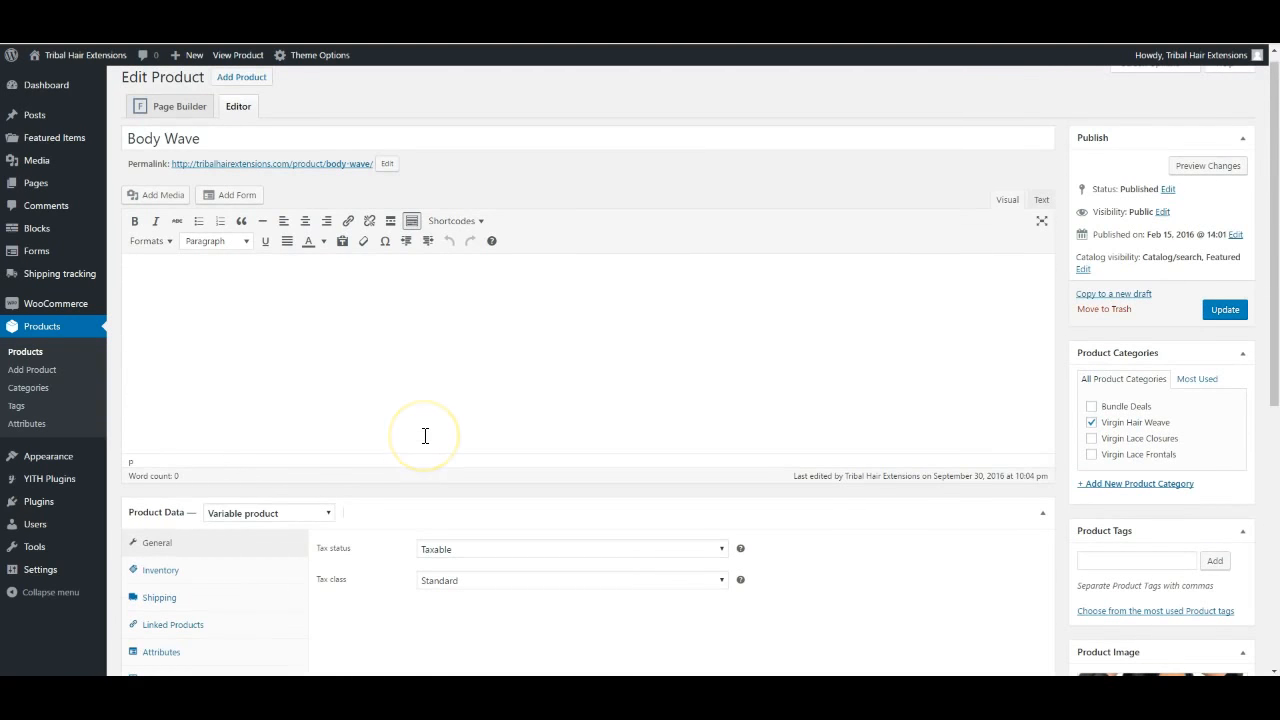
scroll(426, 440, down, 4)
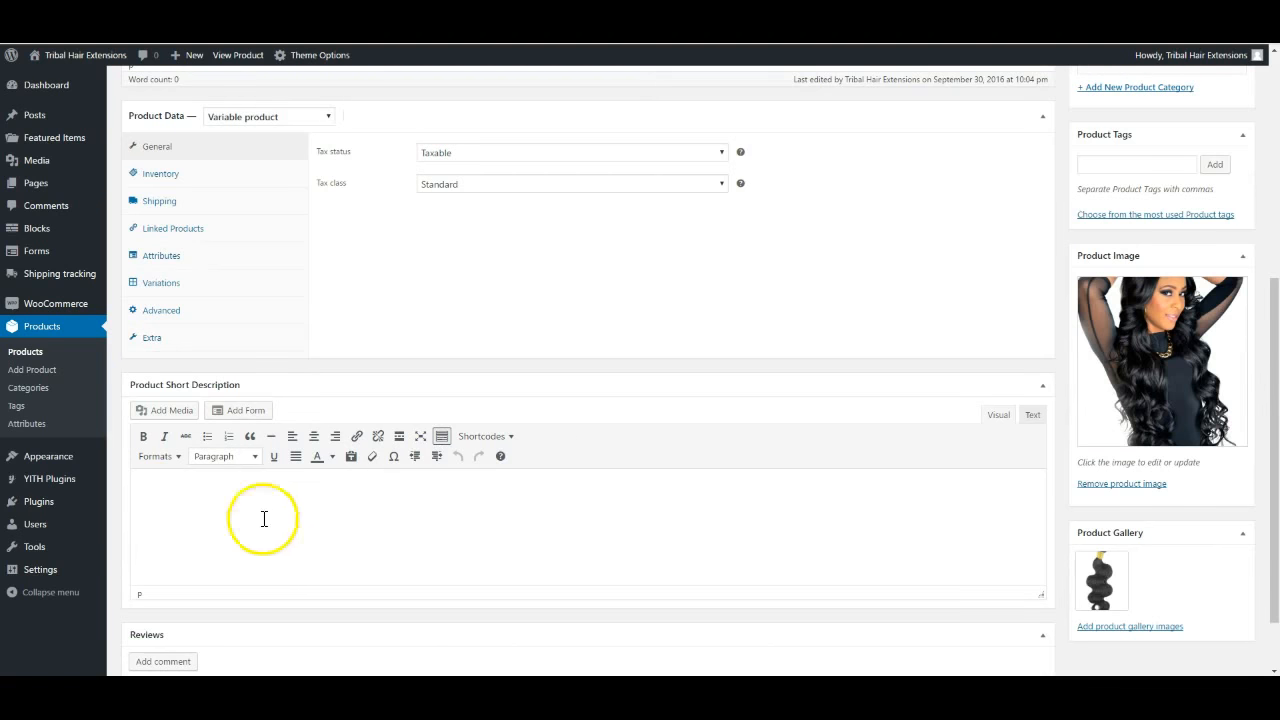
scroll(326, 523, up, 3)
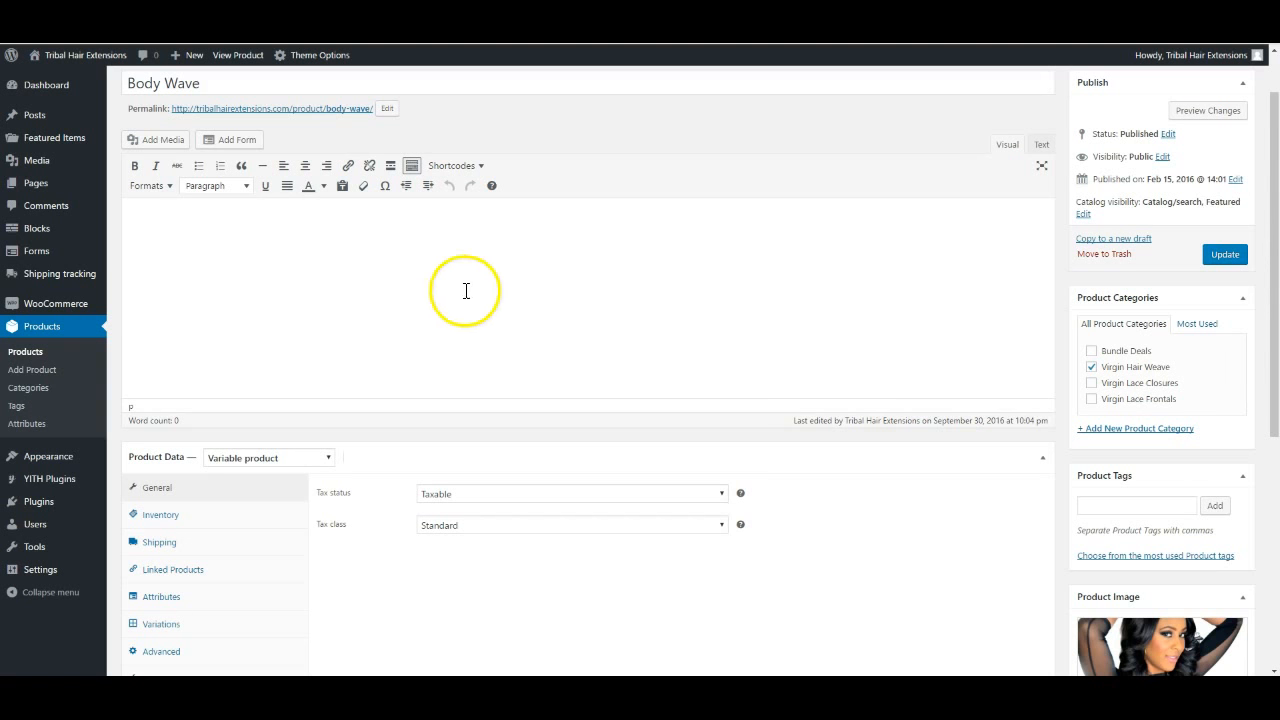
scroll(449, 334, down, 2)
scroll(449, 342, down, 1)
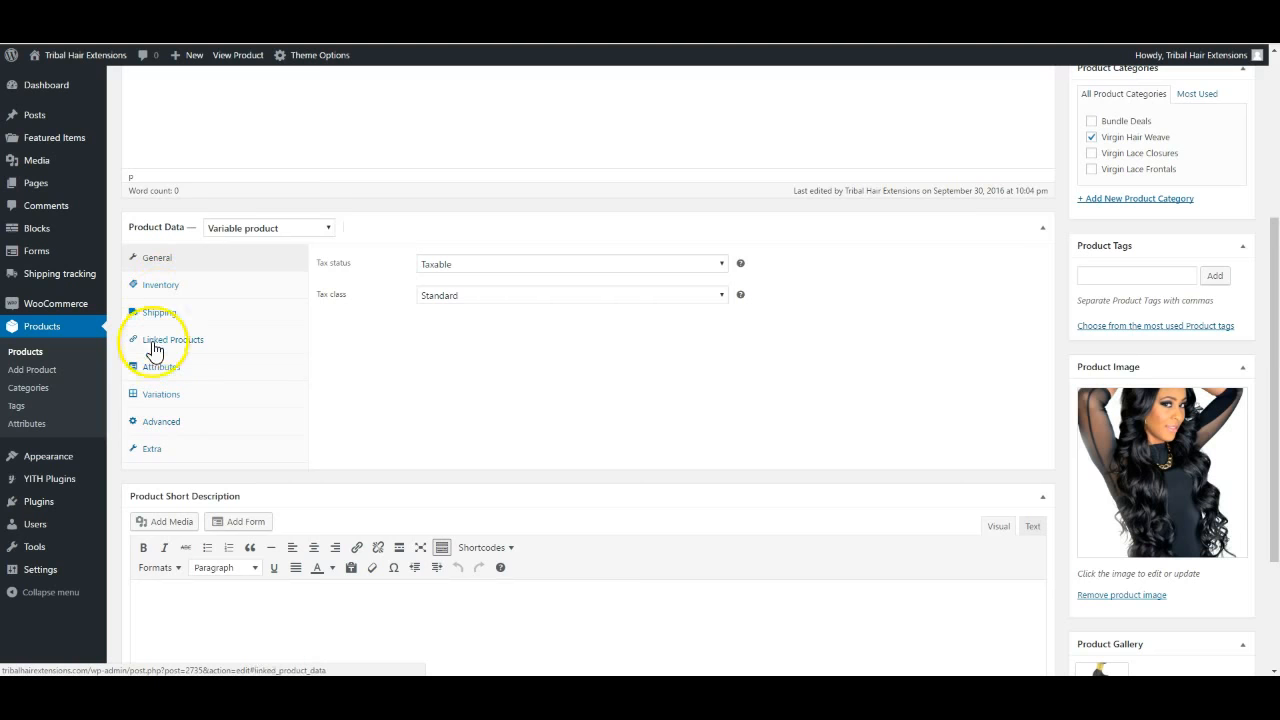
Show Body Wave's variations in Product Data and expand them all
click(166, 394)
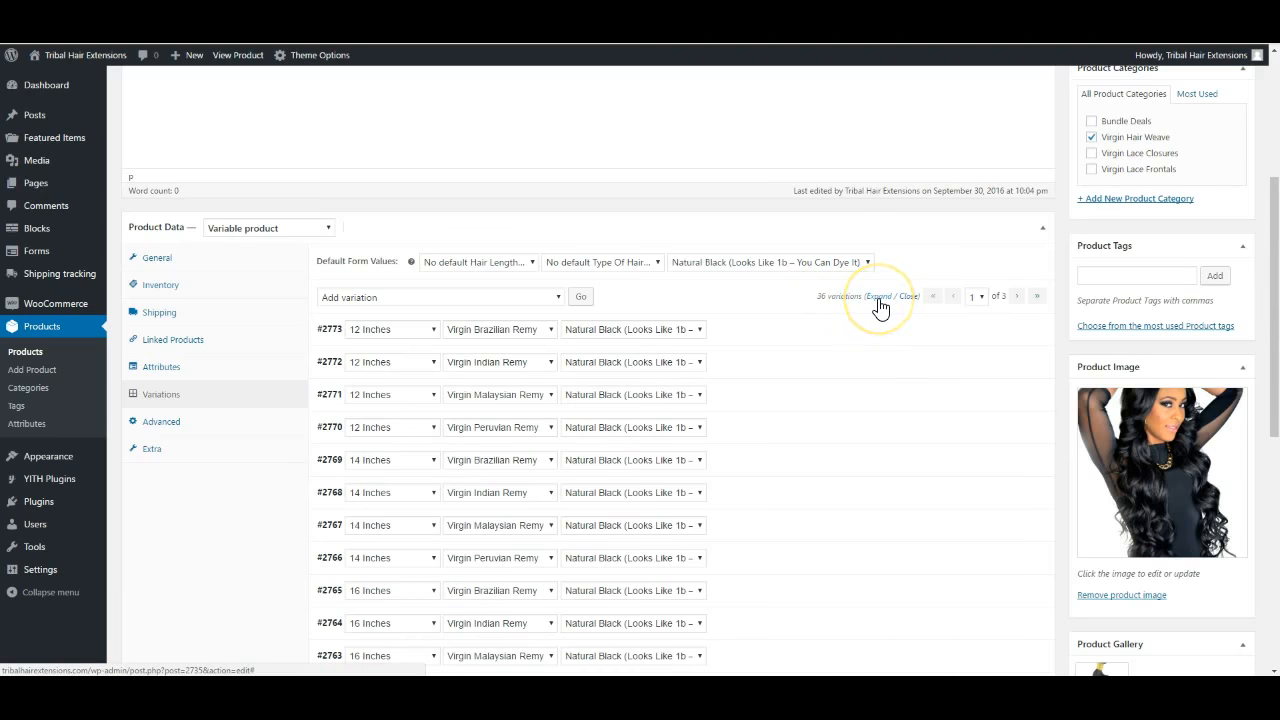
click(879, 298)
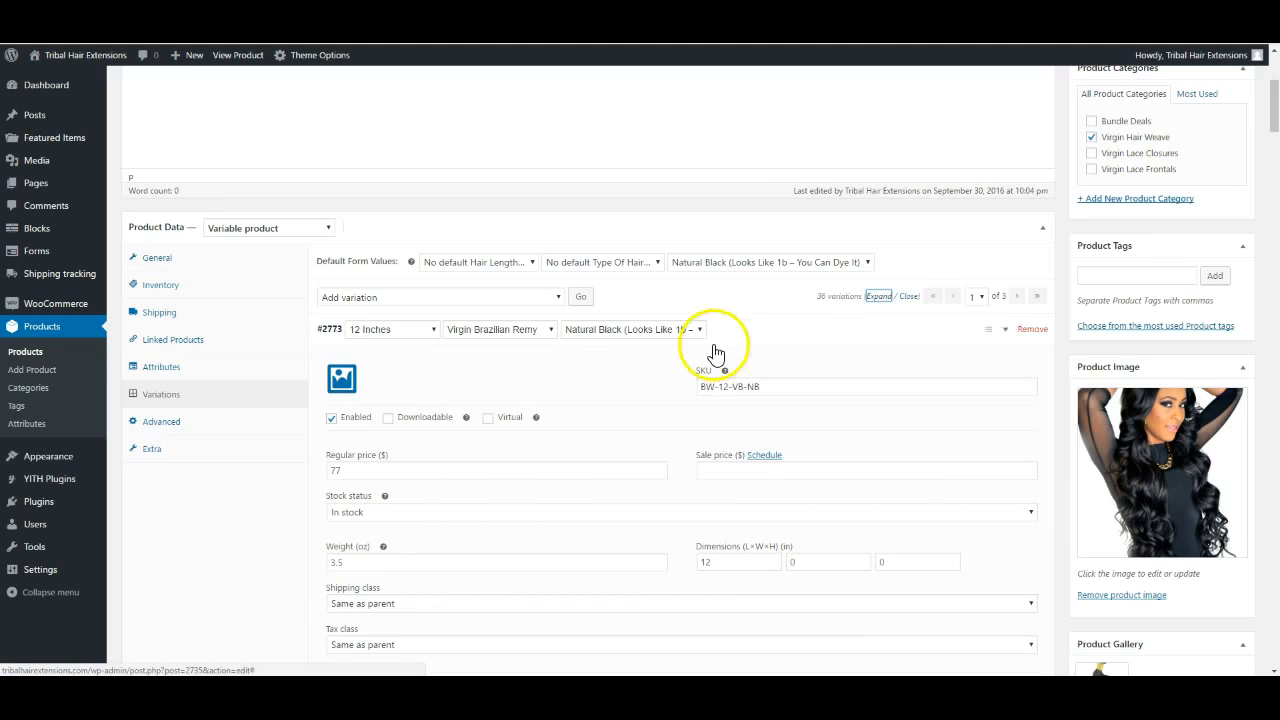
mouse_move(536, 420)
Scroll through the expanded variations: 12 Inches at 77 and 14 Inches at 82
scroll(535, 420, down, 3)
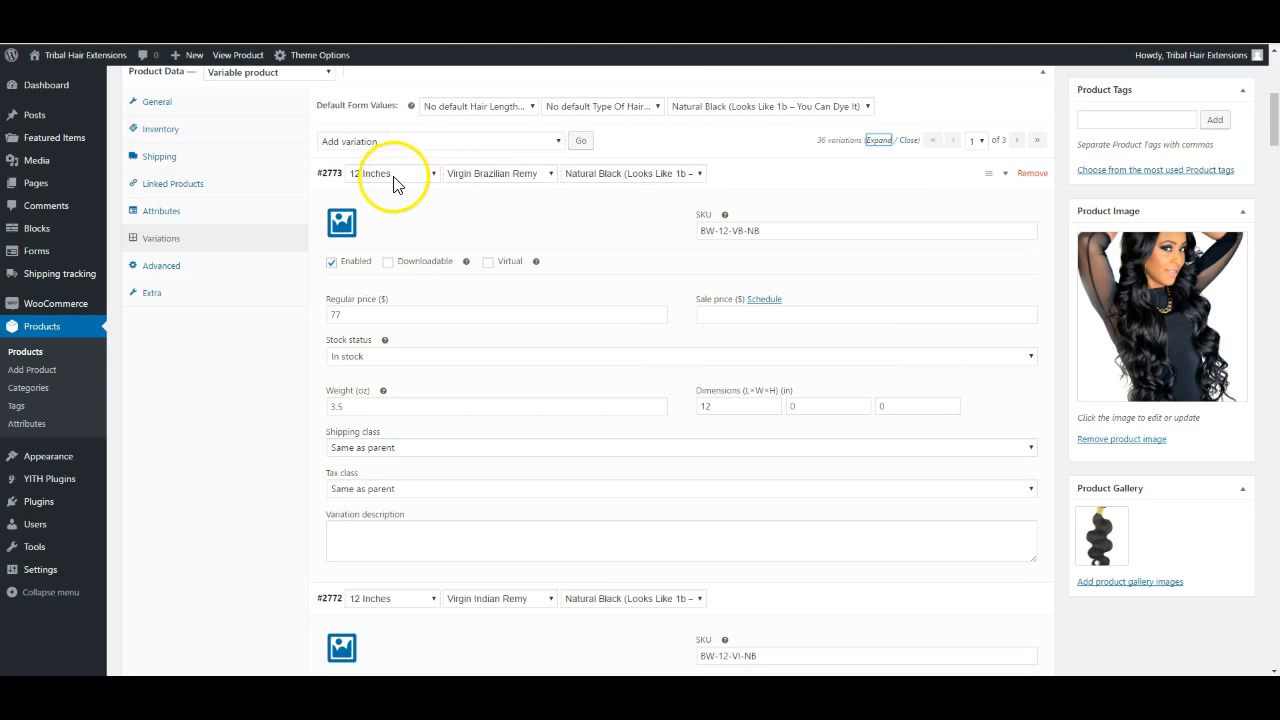
scroll(420, 355, down, 3)
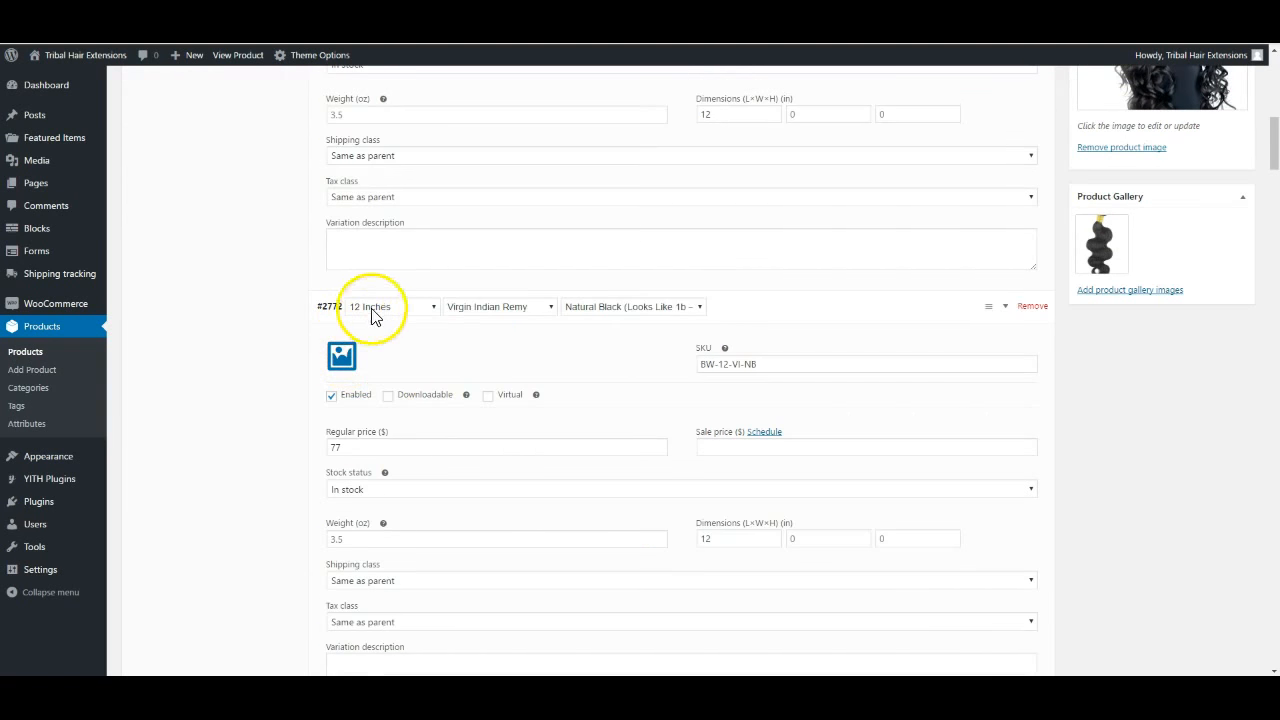
scroll(486, 423, down, 5)
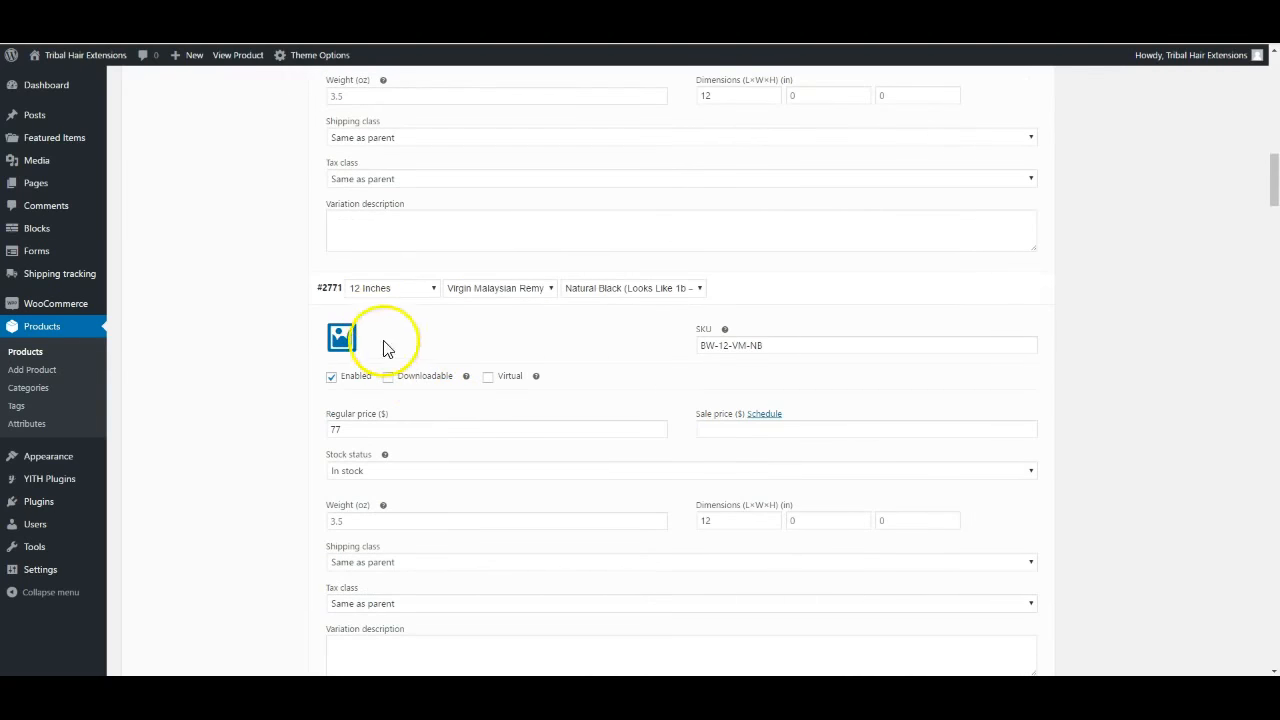
scroll(512, 466, down, 3)
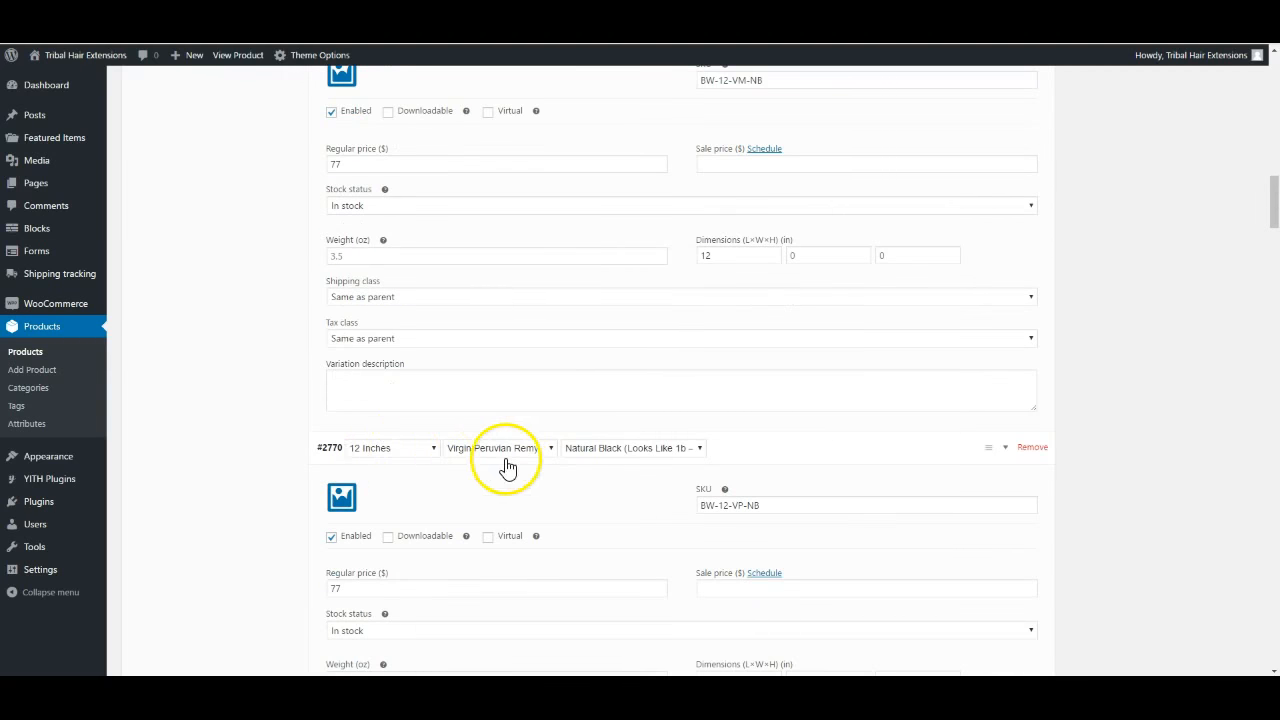
scroll(512, 480, down, 4)
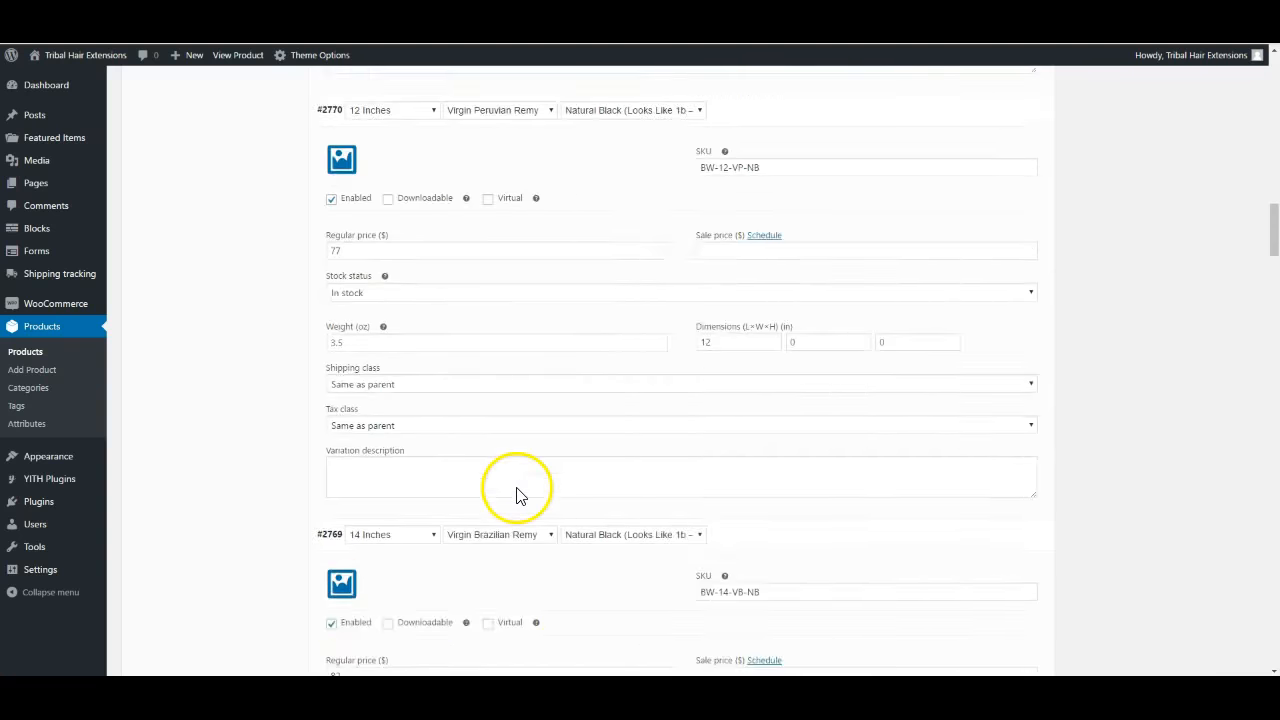
scroll(517, 495, down, 2)
scroll(491, 579, down, 3)
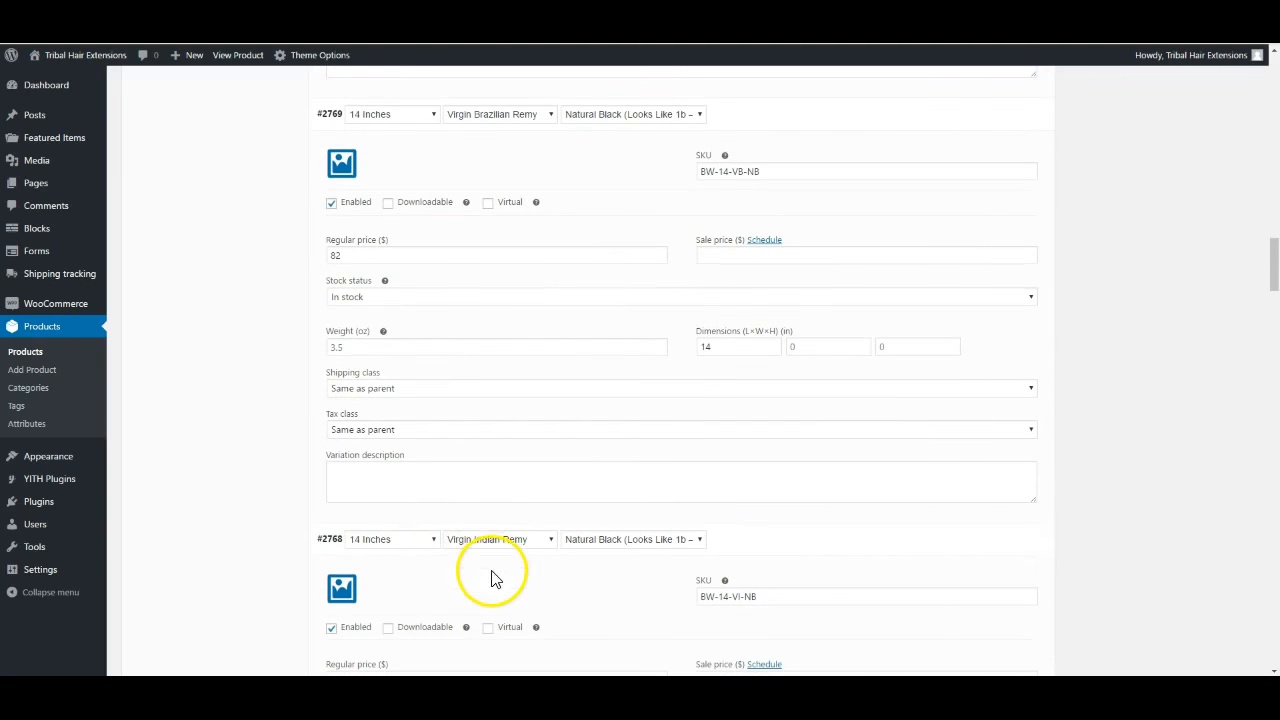
scroll(500, 563, down, 3)
scroll(502, 565, down, 5)
scroll(502, 565, up, 8)
scroll(500, 565, up, 13)
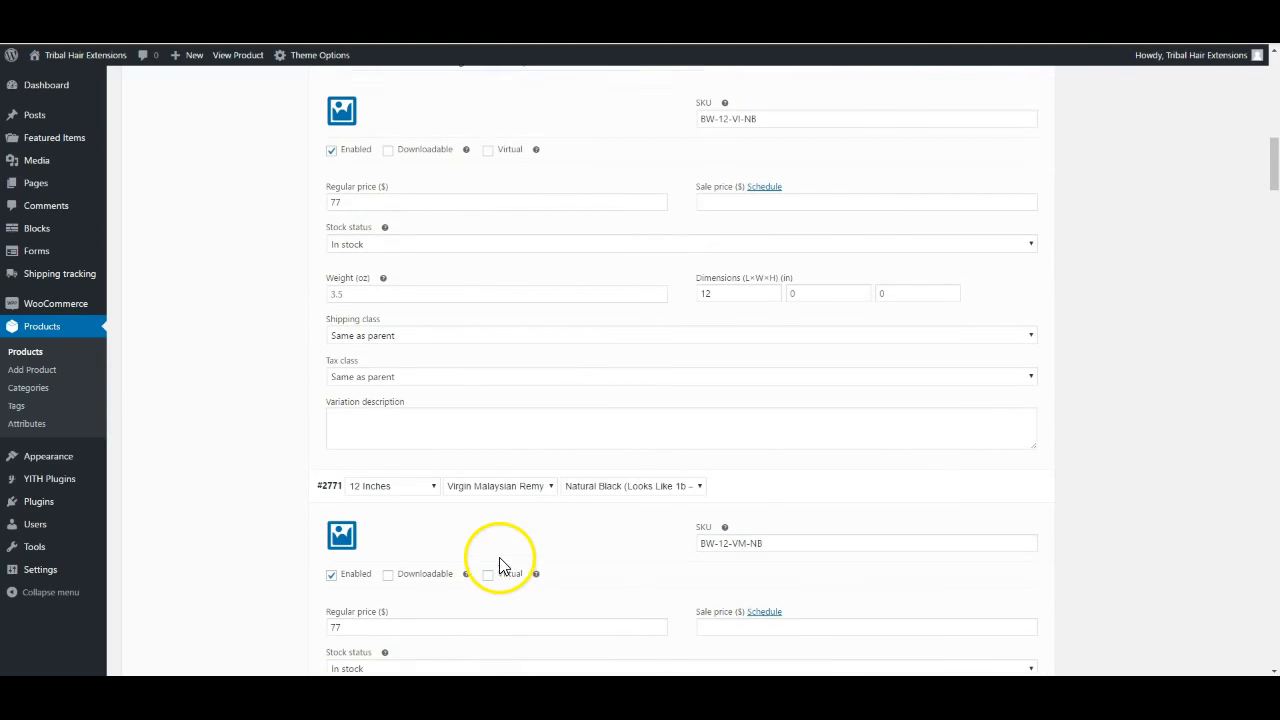
scroll(500, 565, up, 7)
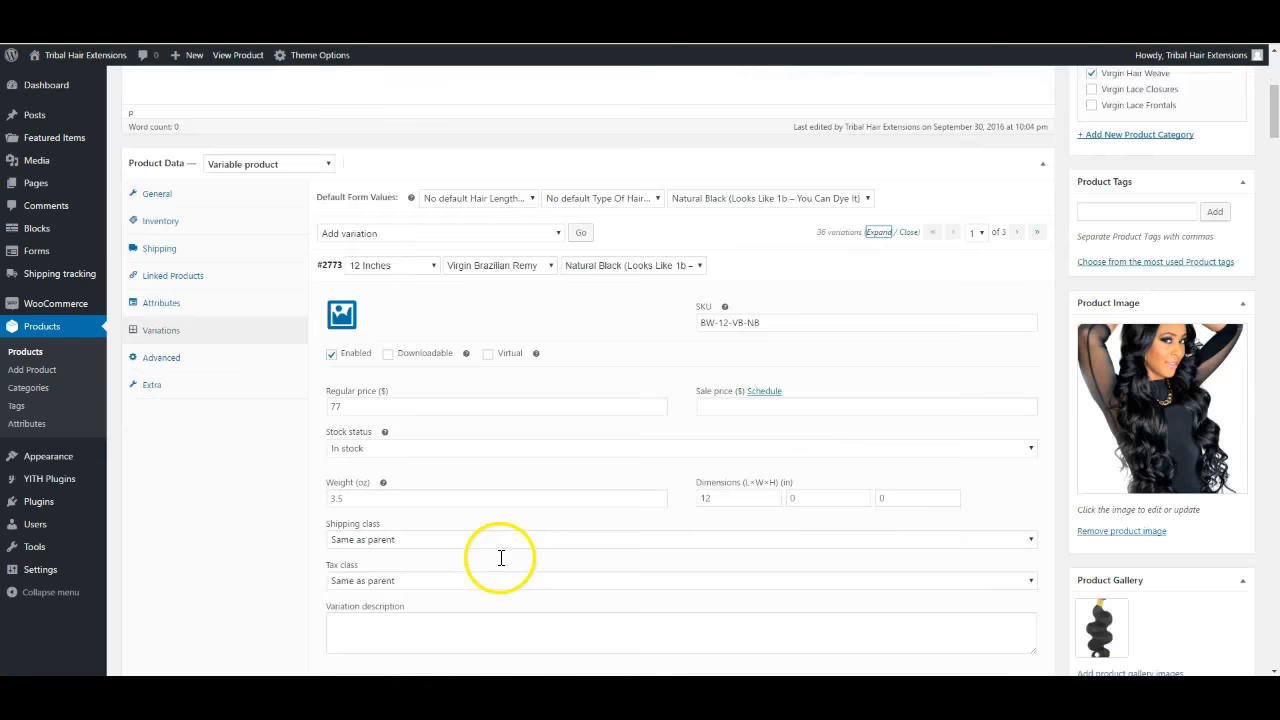
Clear variation #2773's sale price, keeping its regular price at 77
scroll(501, 557, down, 1)
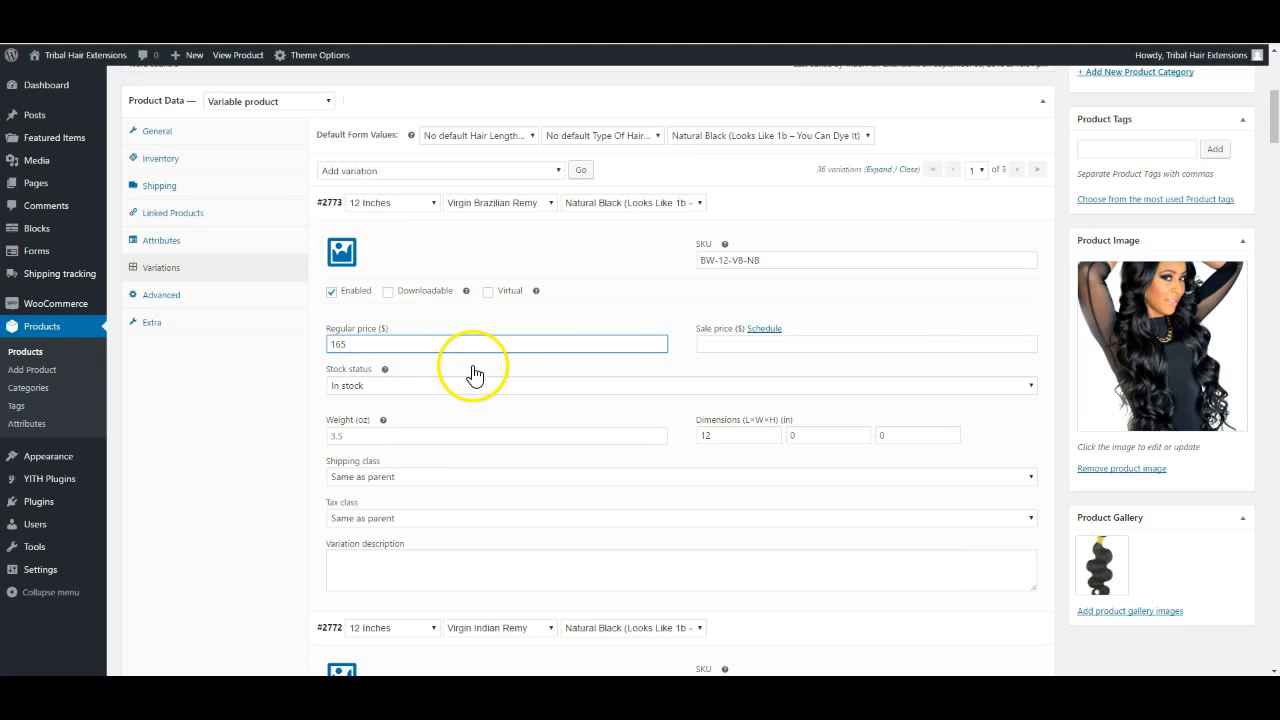
scroll(551, 430, down, 2)
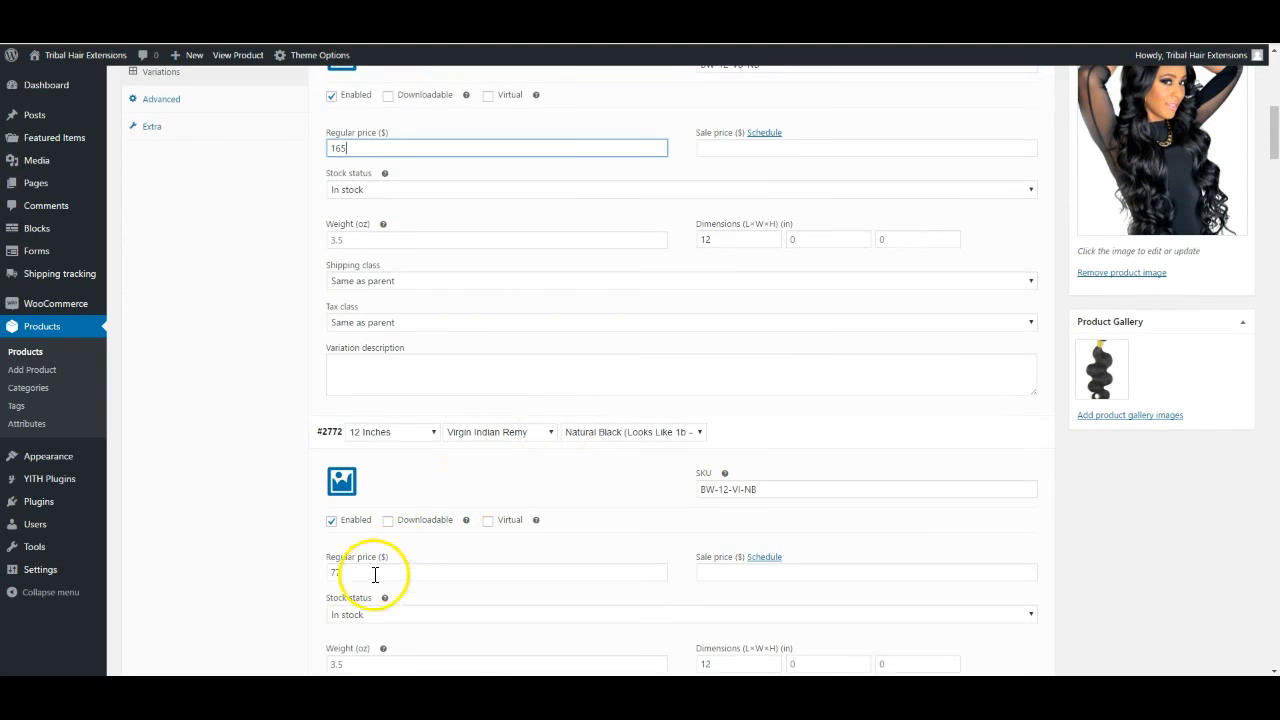
scroll(524, 339, up, 2)
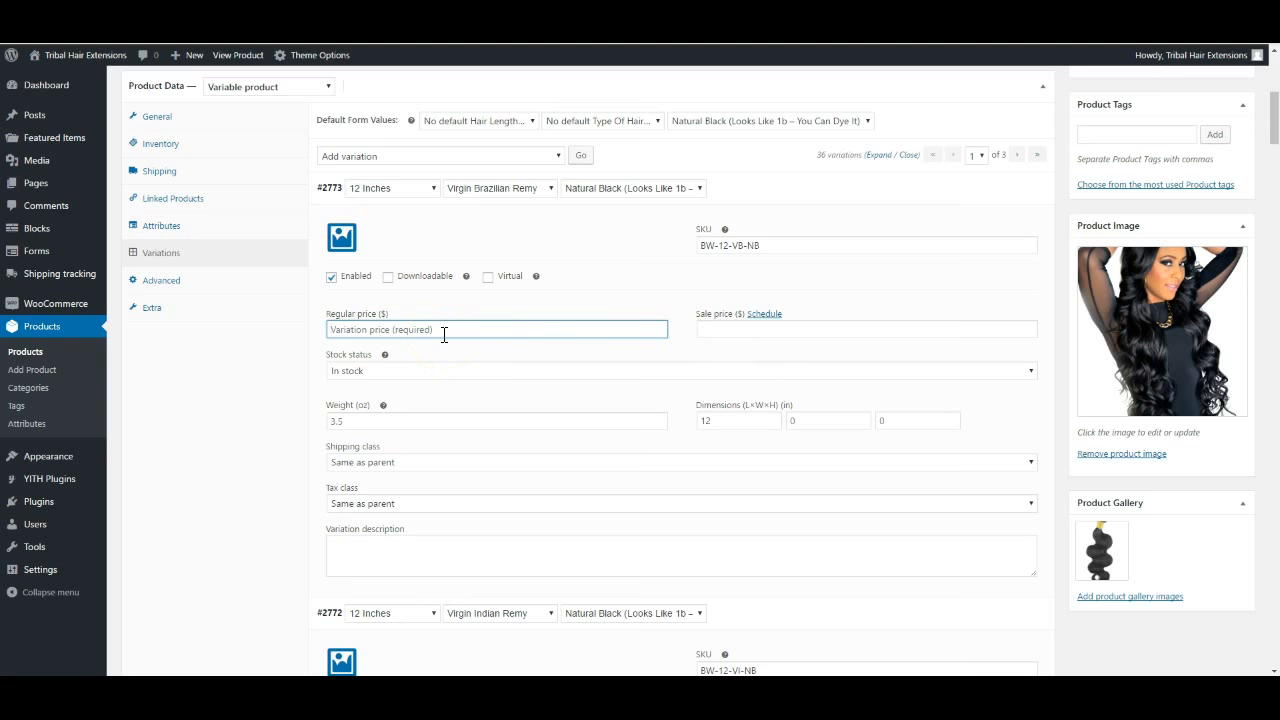
click(720, 330)
scroll(723, 338, down, 2)
scroll(723, 342, up, 1)
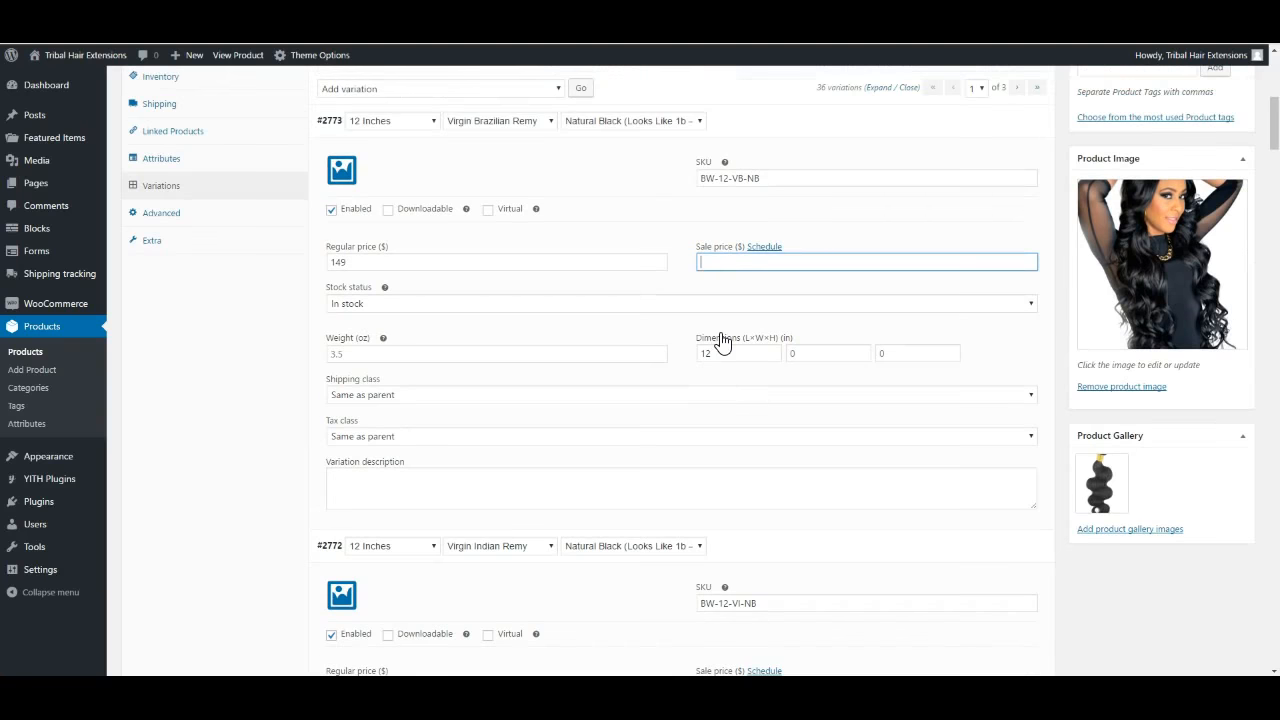
click(646, 283)
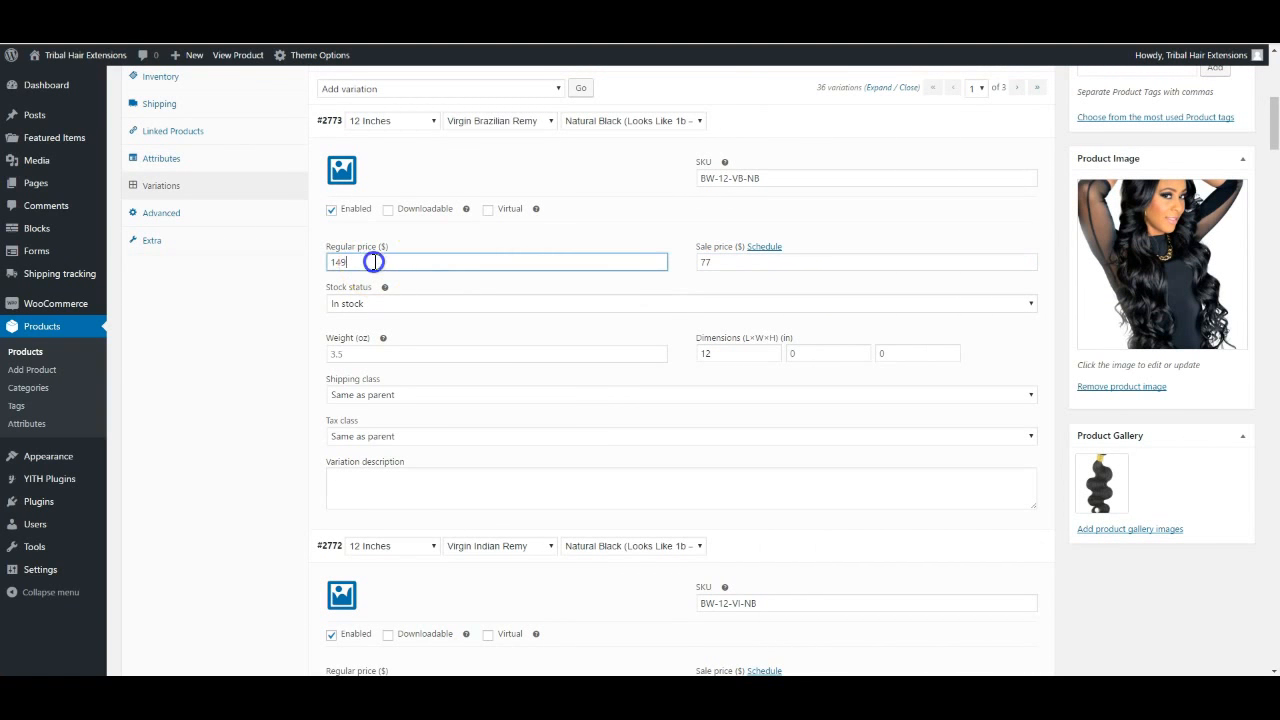
click(726, 261)
key(BackSpace)
key(BackSpace)
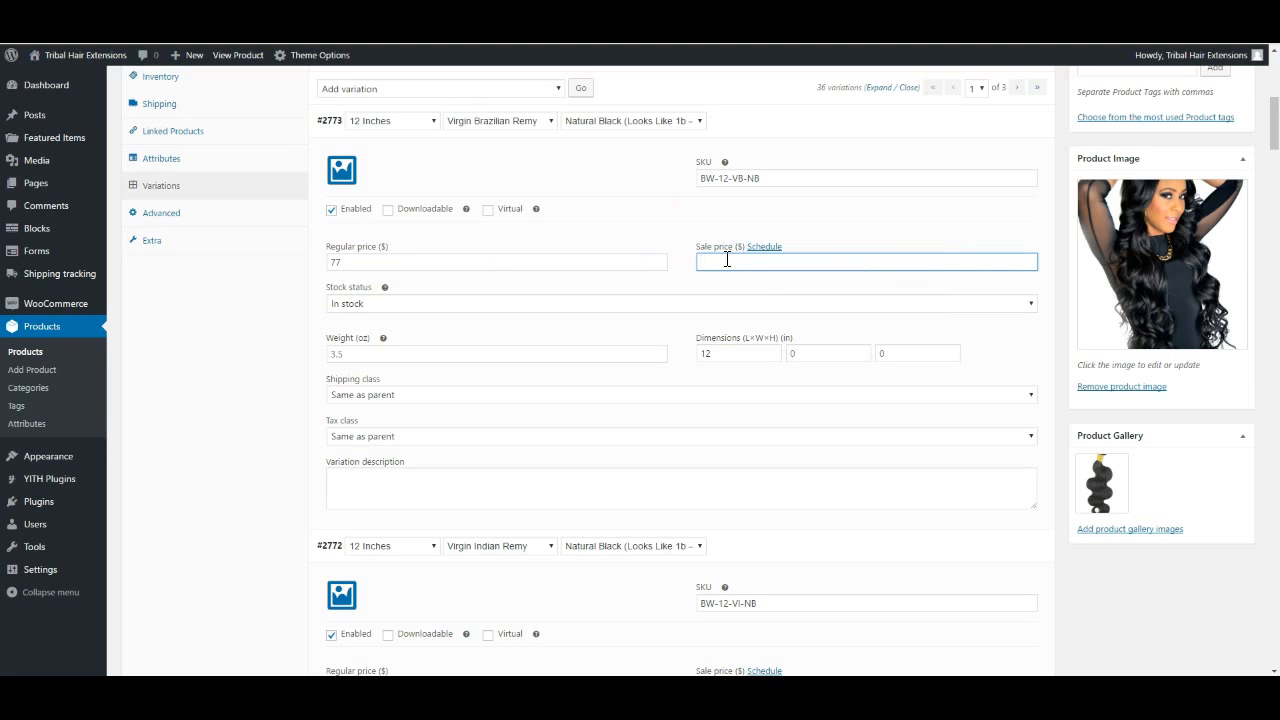
click(306, 438)
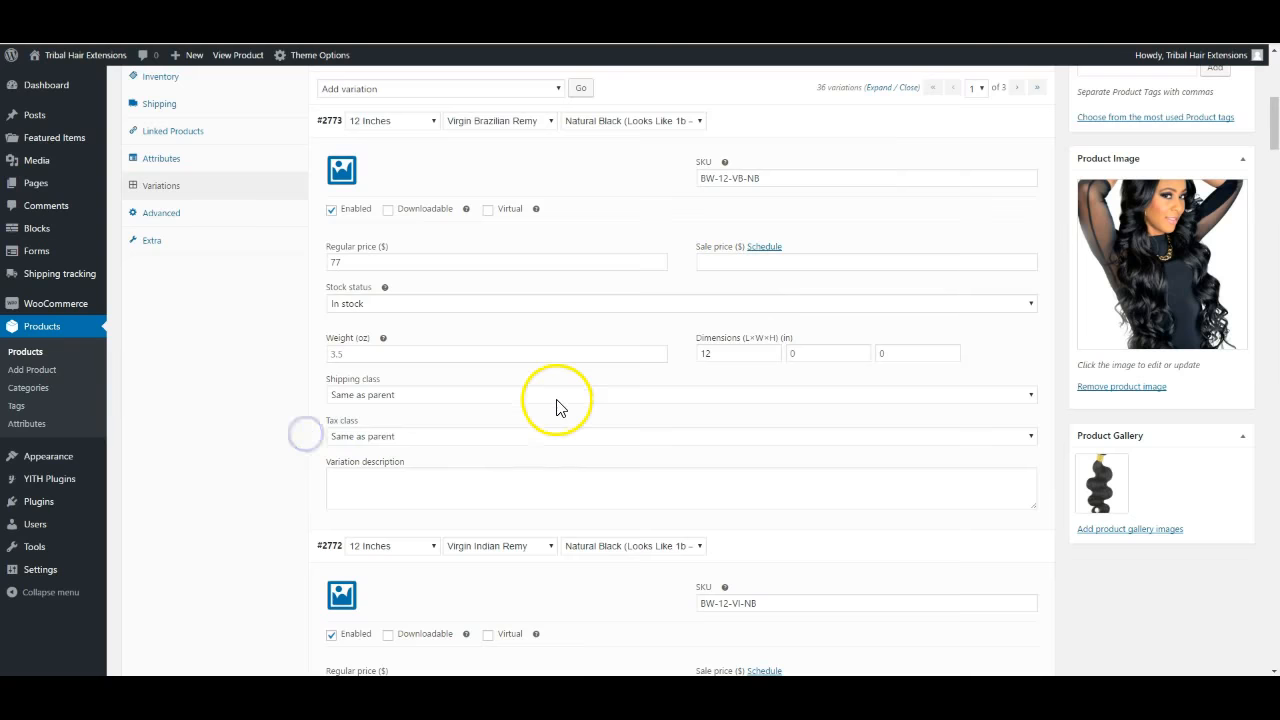
Move to the next page of Body Wave variations
scroll(557, 406, up, 2)
scroll(557, 406, down, 7)
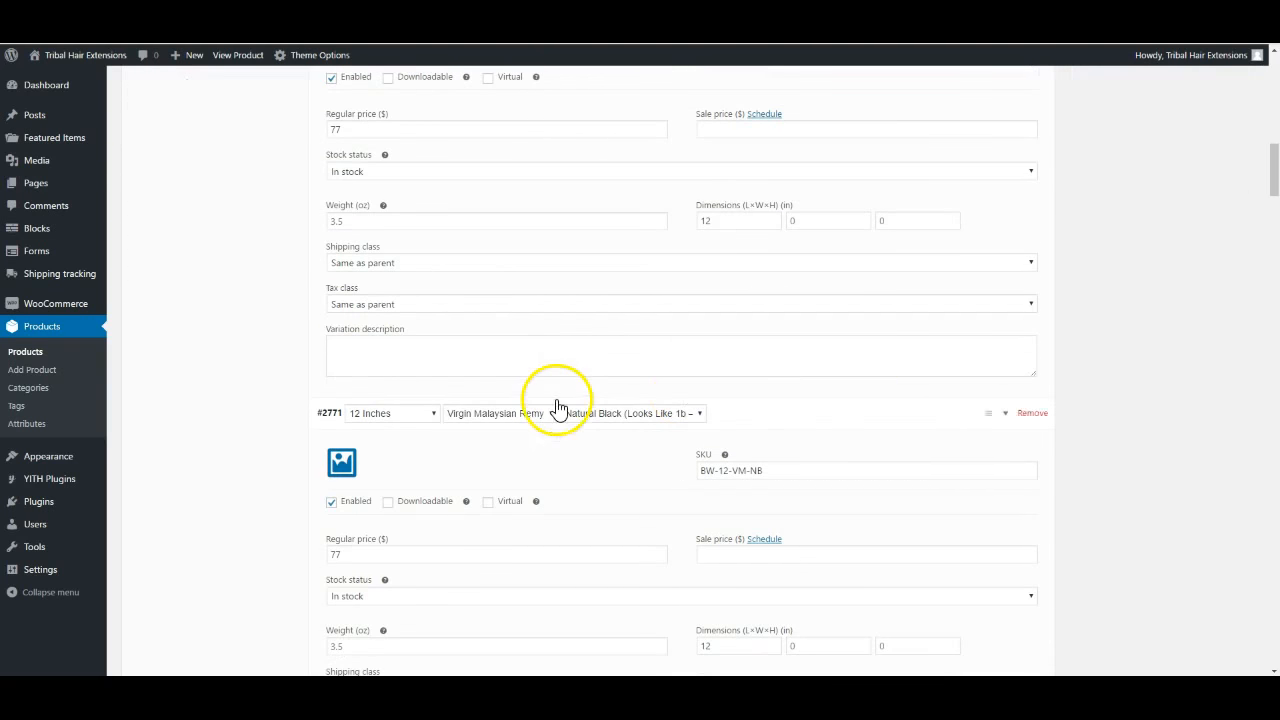
drag(1275, 183, 1275, 622)
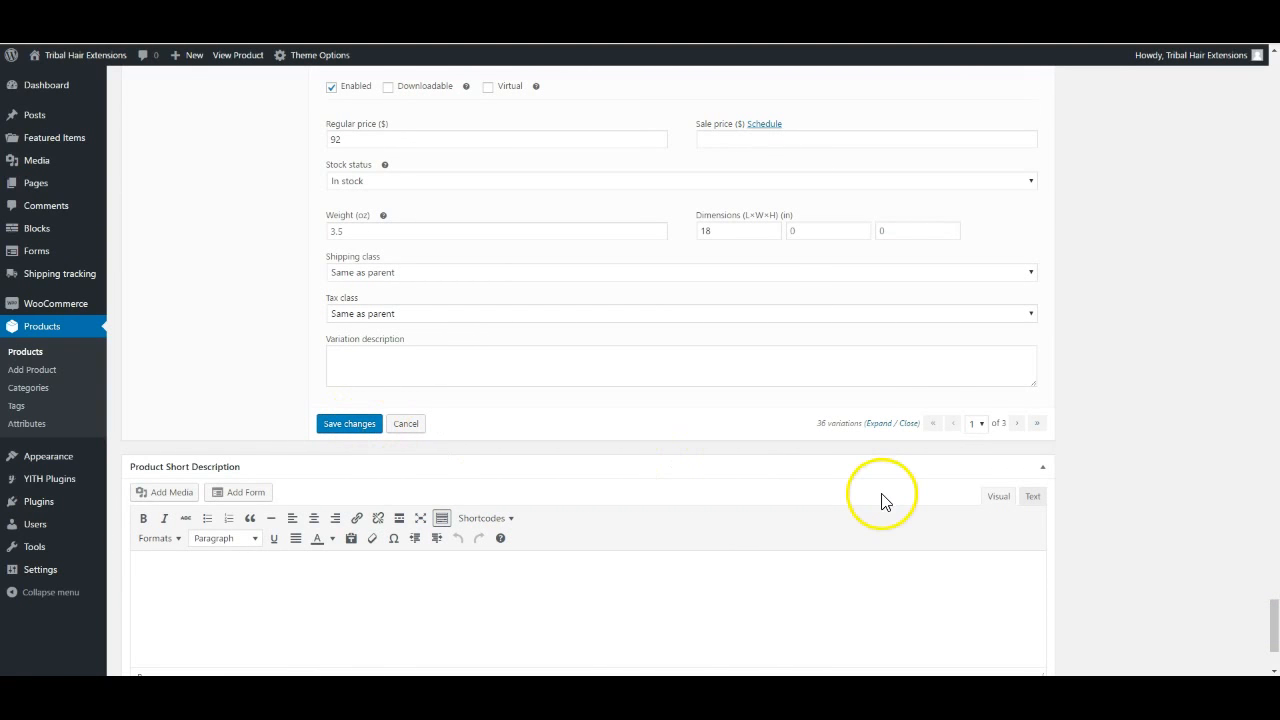
click(1018, 423)
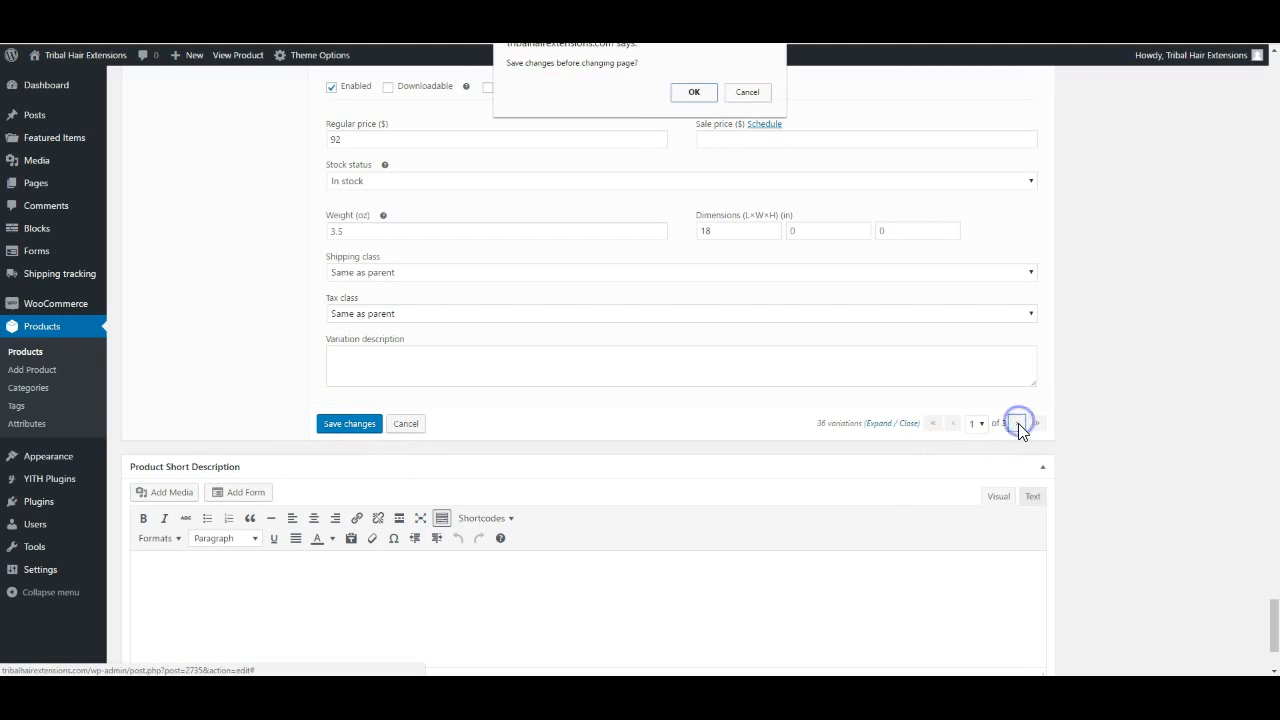
Confirm saving changes, then collapse the page-3 variations (26- and 28-inch) into compact one-line rows
click(690, 92)
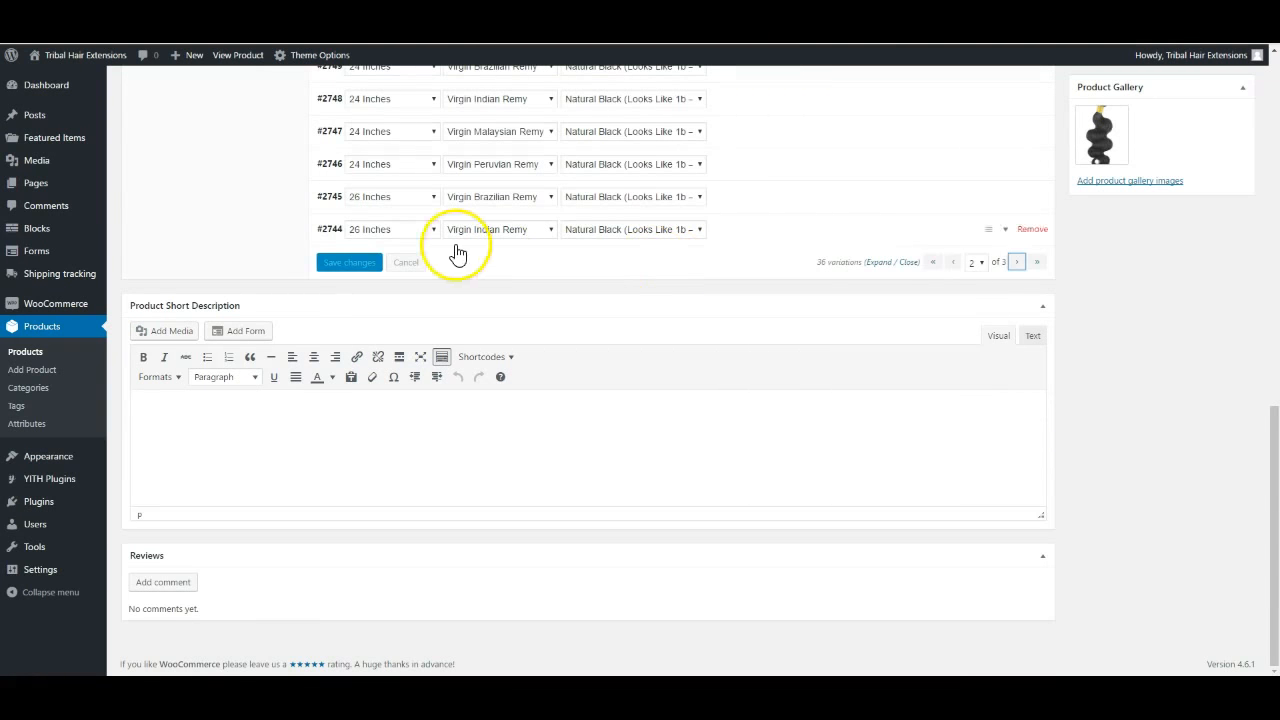
scroll(535, 250, up, 5)
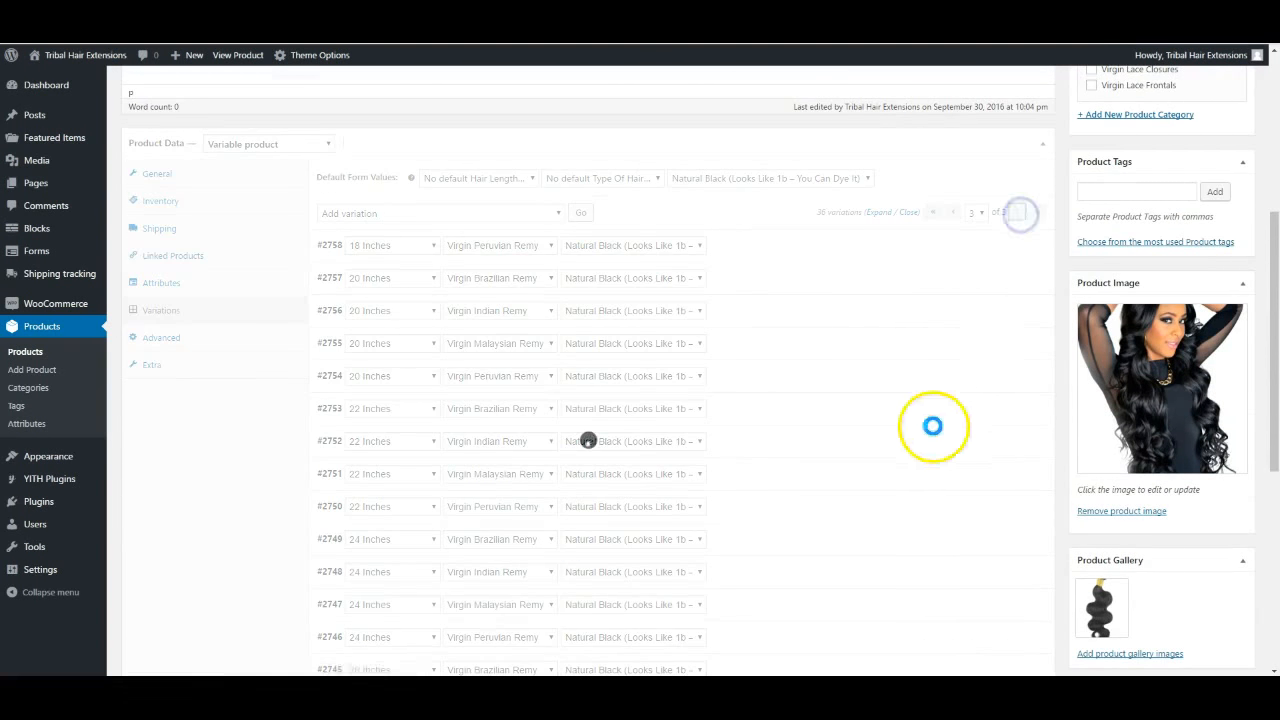
scroll(932, 426, down, 2)
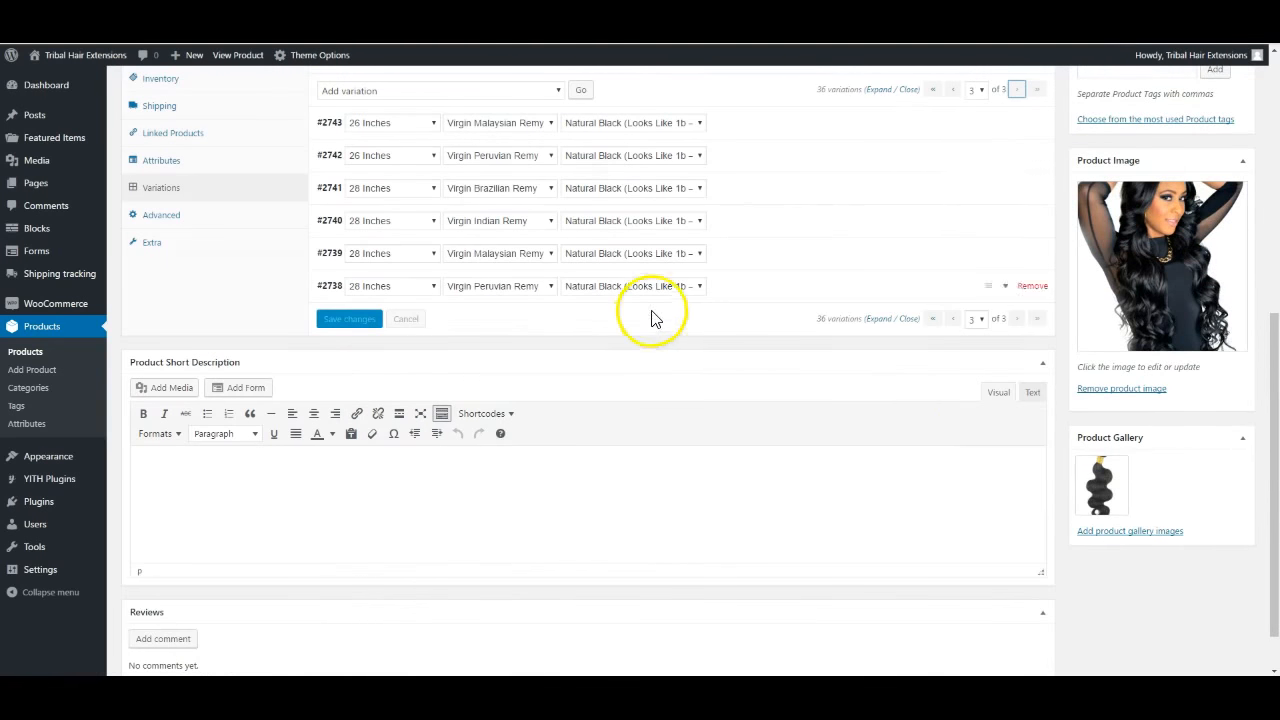
click(878, 90)
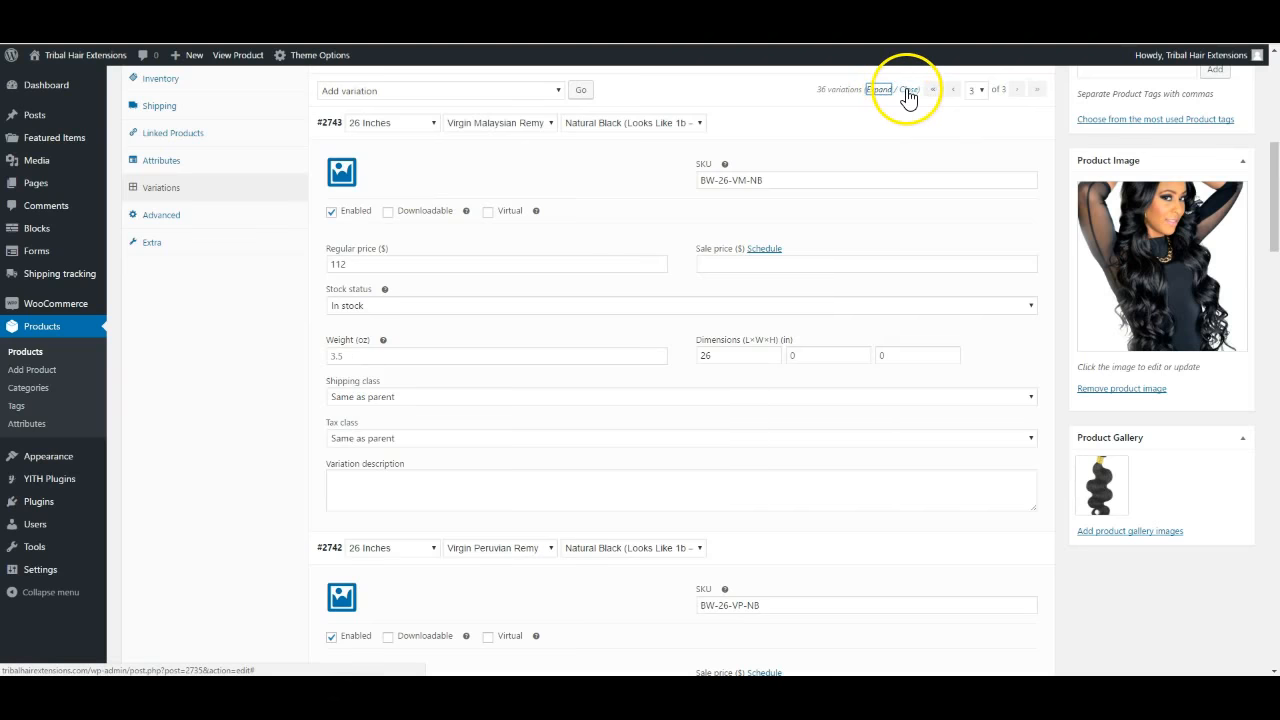
click(907, 90)
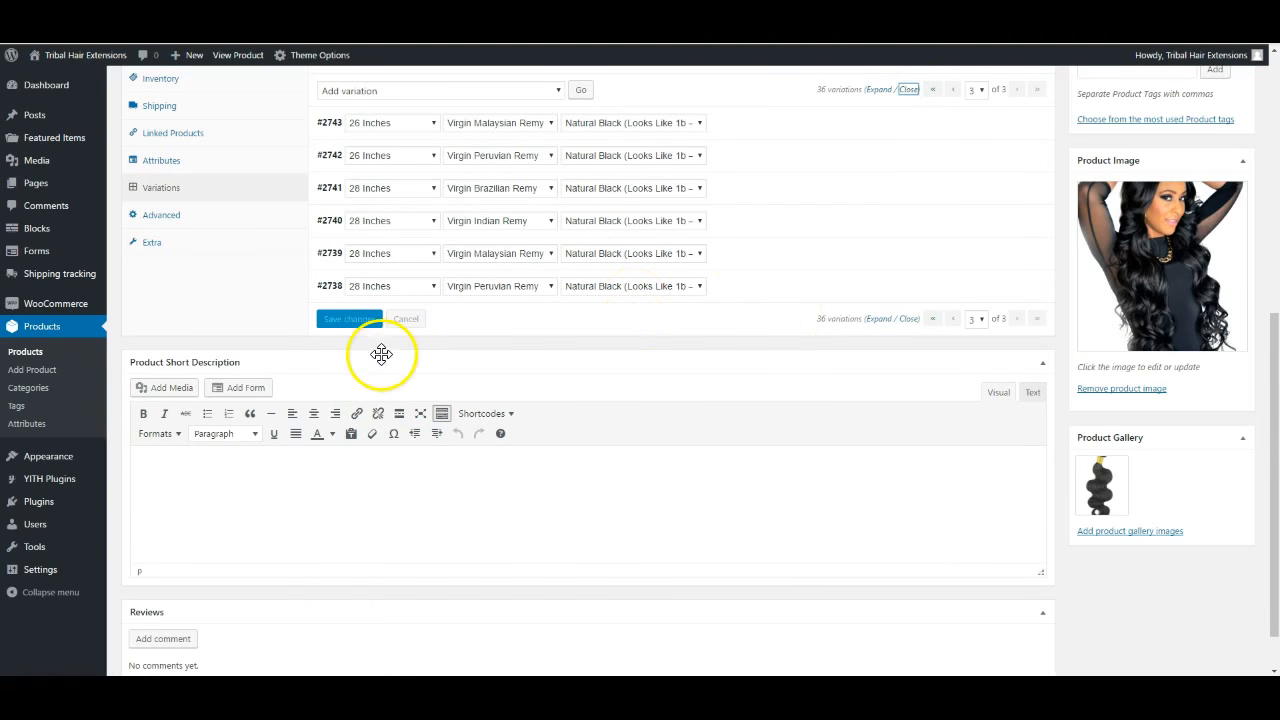
scroll(971, 363, up, 3)
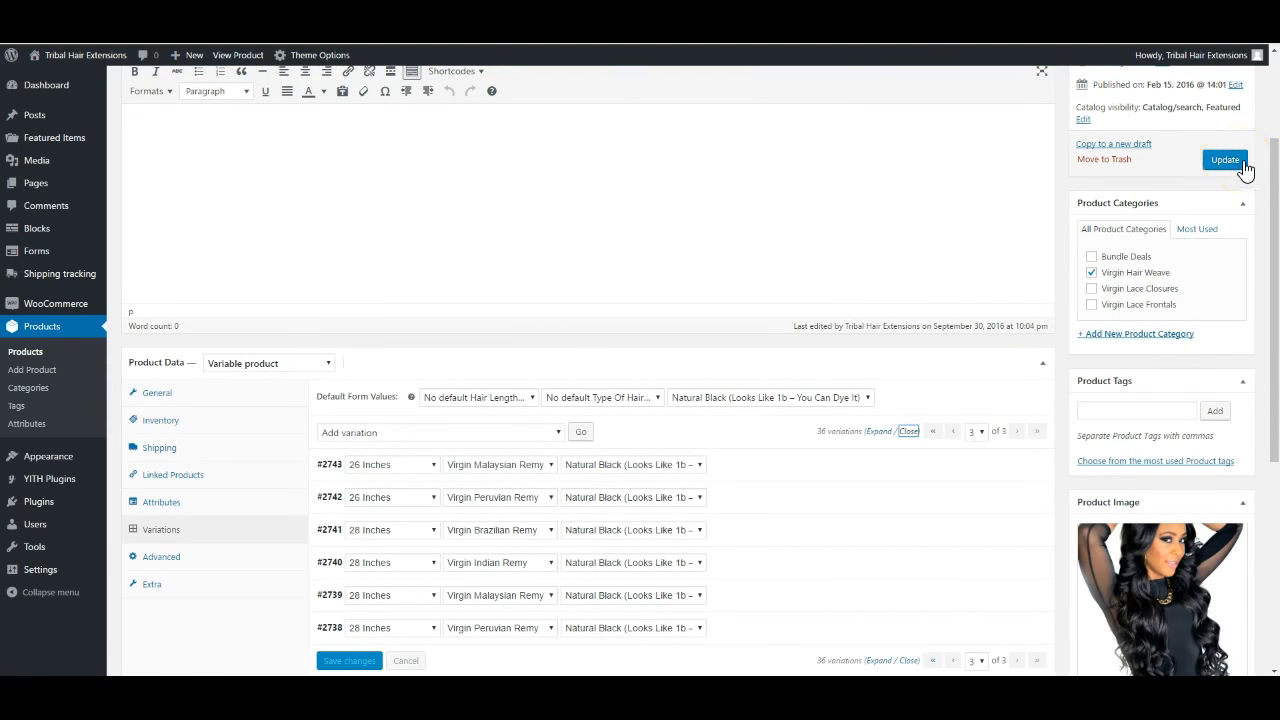
Save the Body Wave variation edits and scroll down to the Product Gallery box
scroll(866, 391, down, 3)
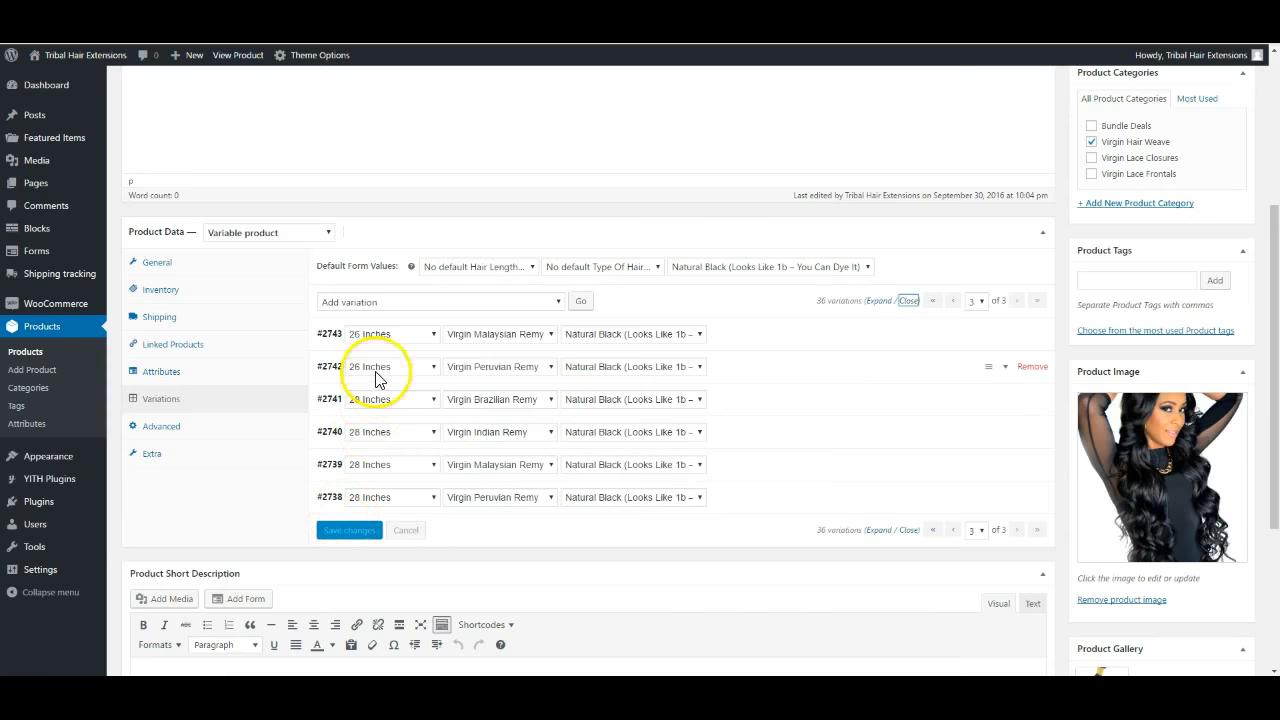
click(352, 530)
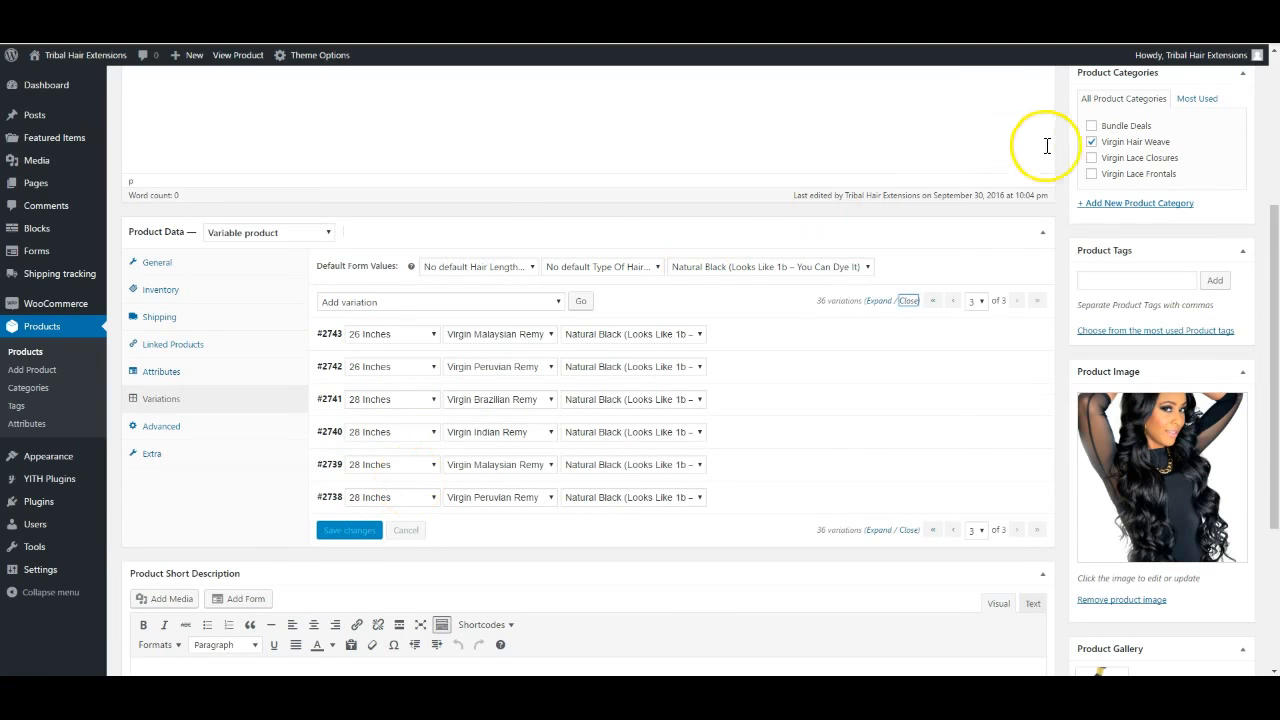
scroll(1046, 150, up, 5)
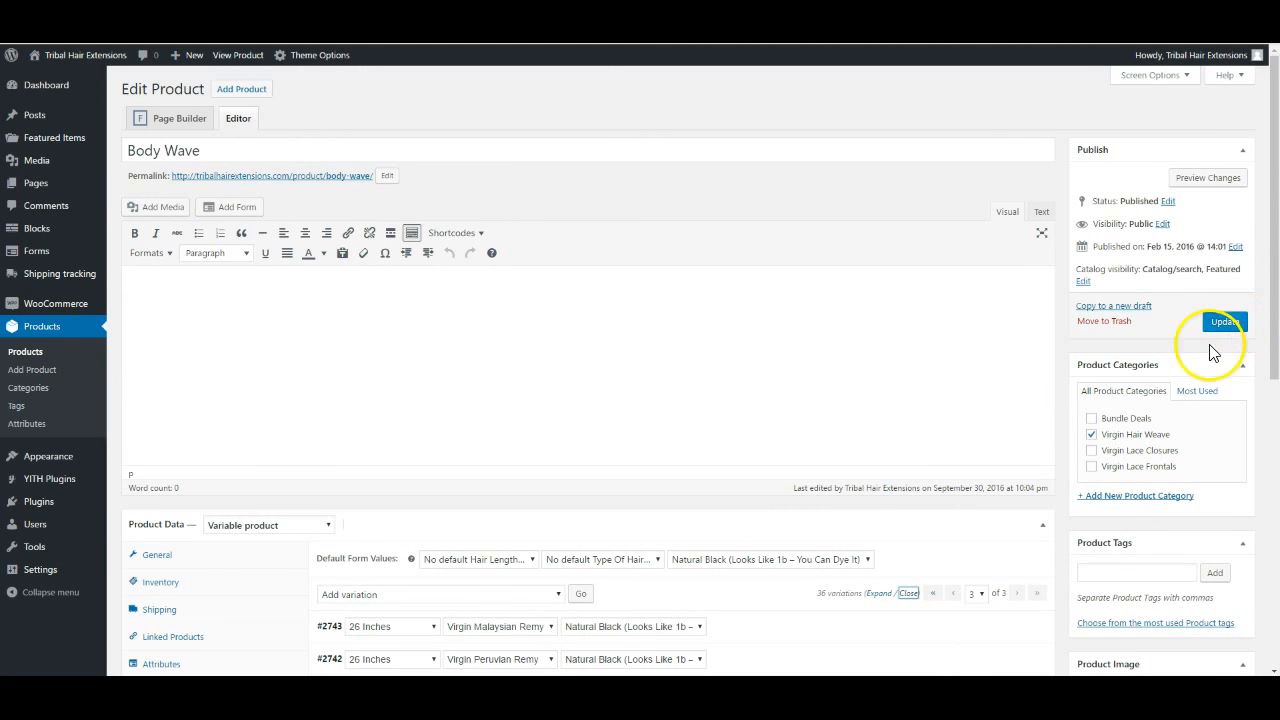
scroll(1187, 405, down, 1)
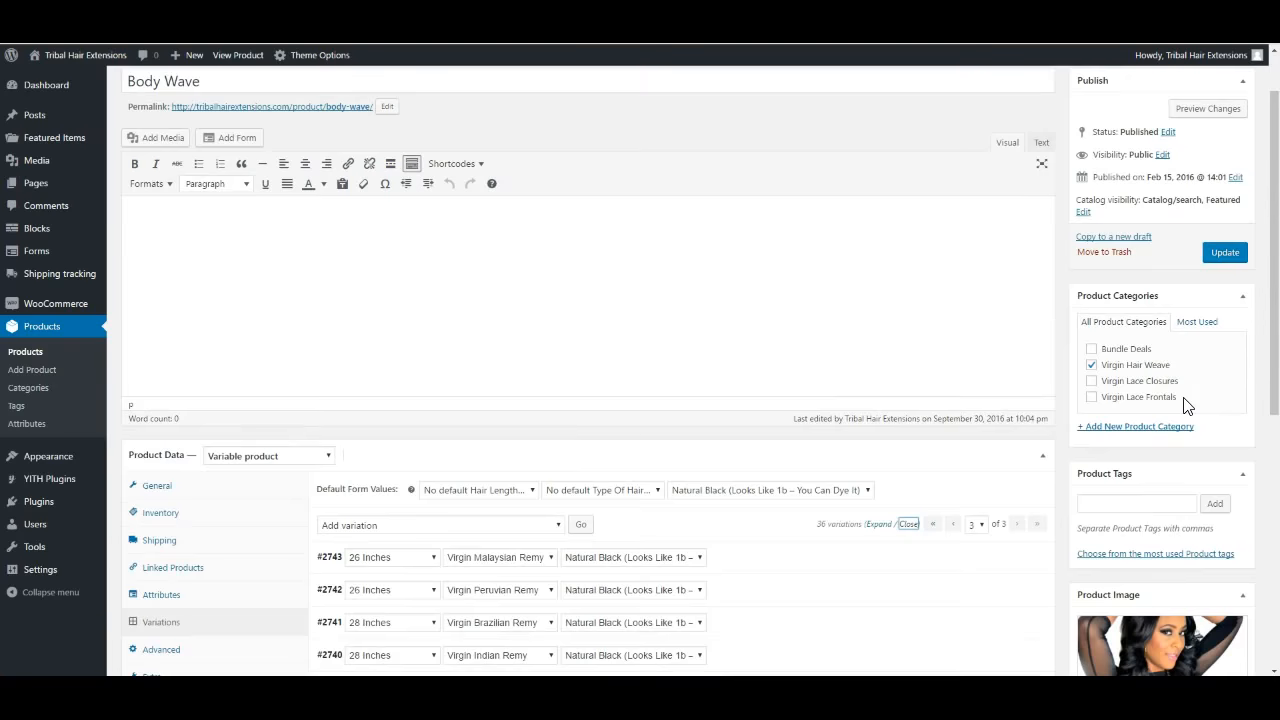
scroll(1185, 400, down, 1)
scroll(1185, 399, down, 1)
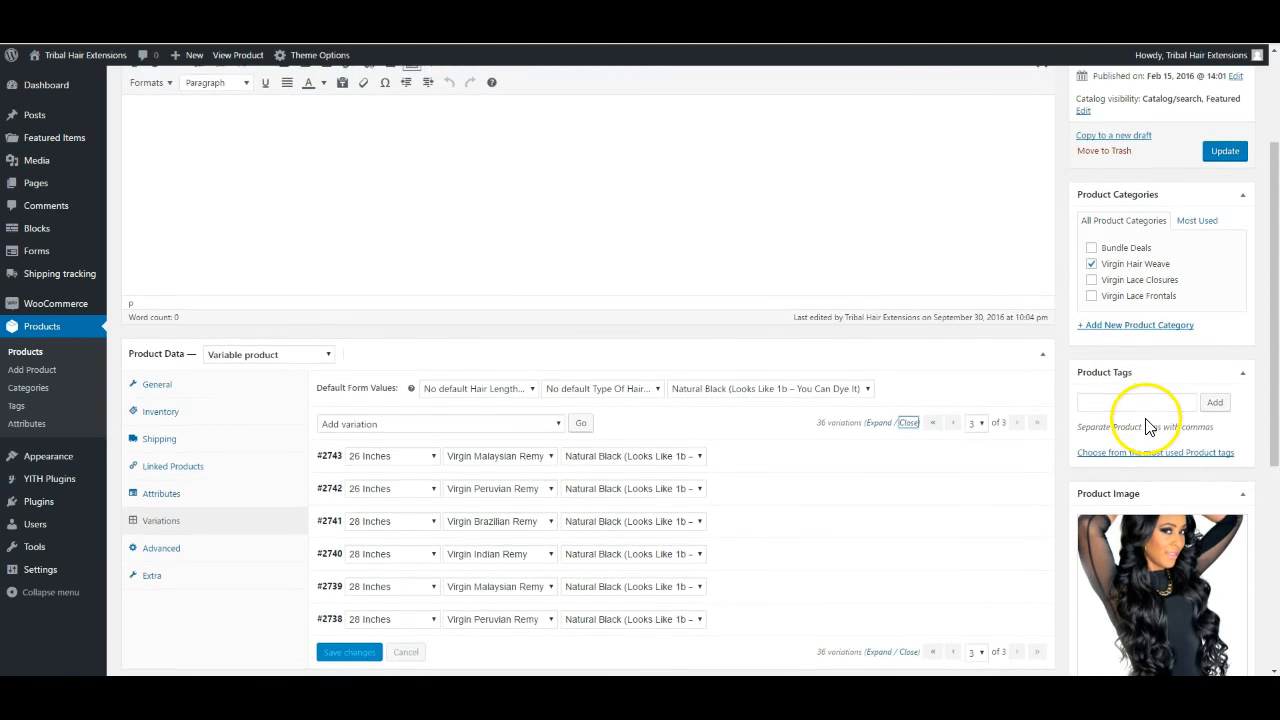
scroll(1150, 425, down, 2)
scroll(1148, 428, down, 3)
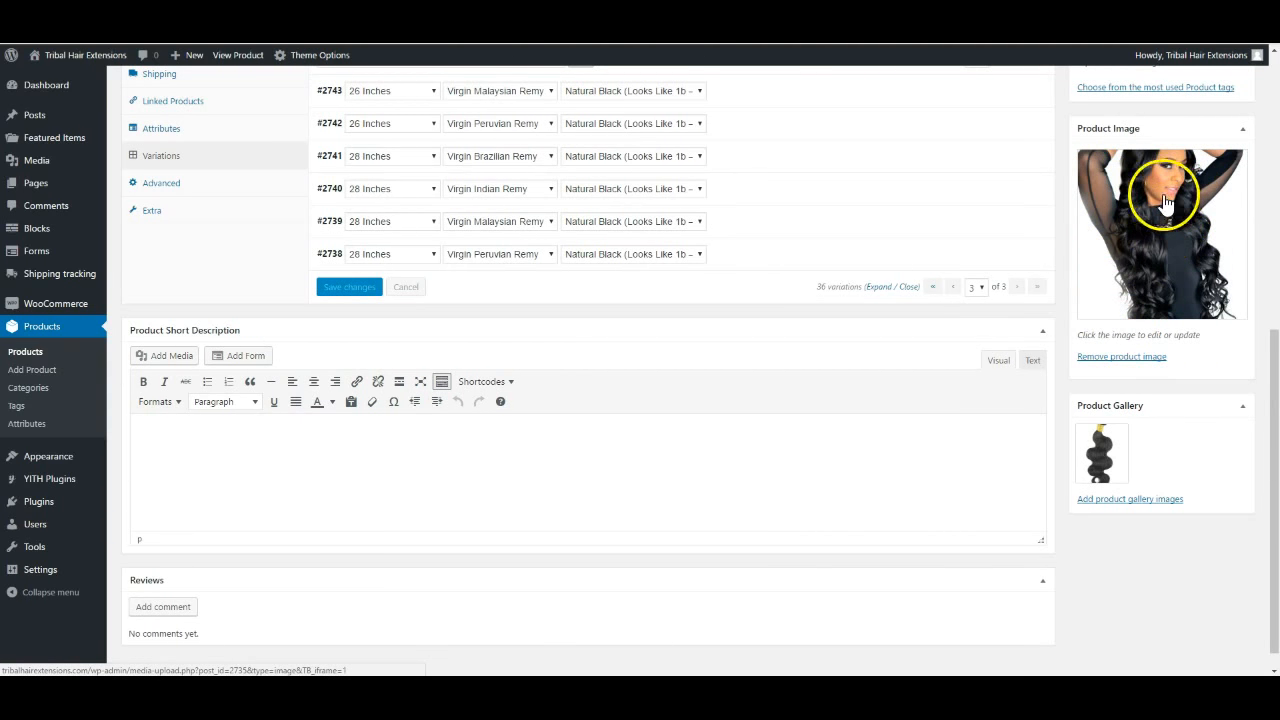
click(1117, 500)
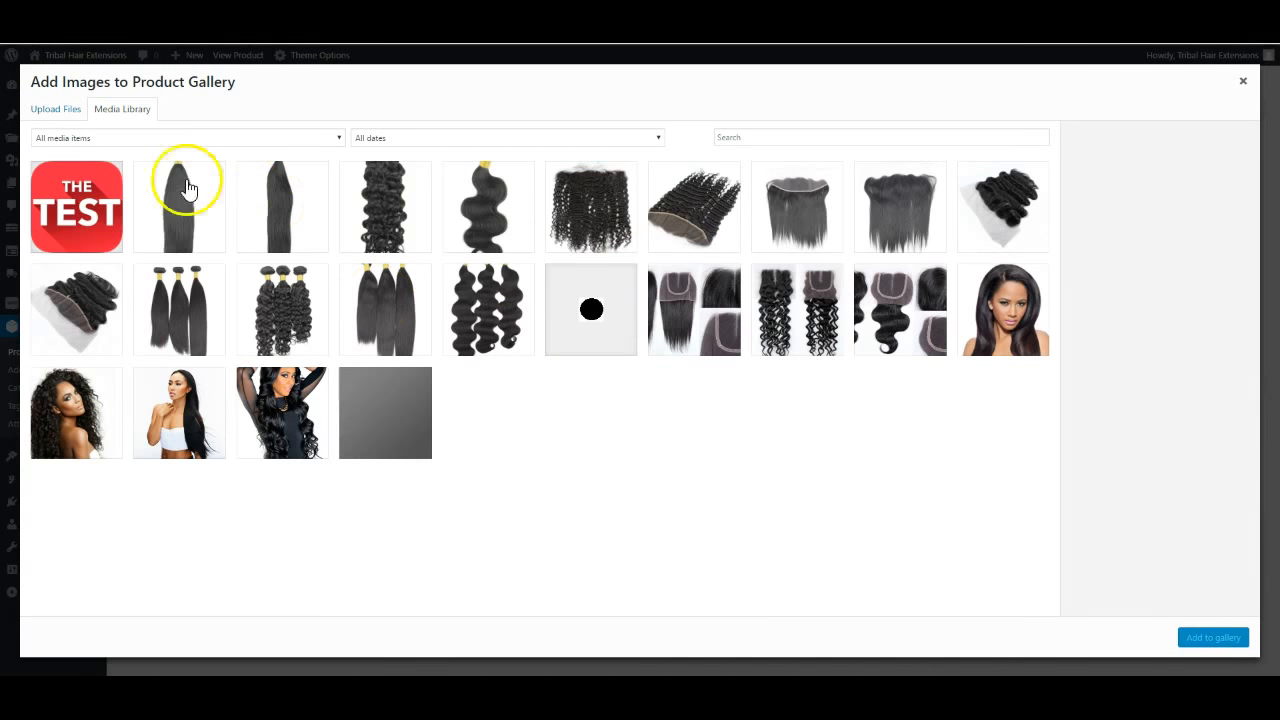
click(370, 304)
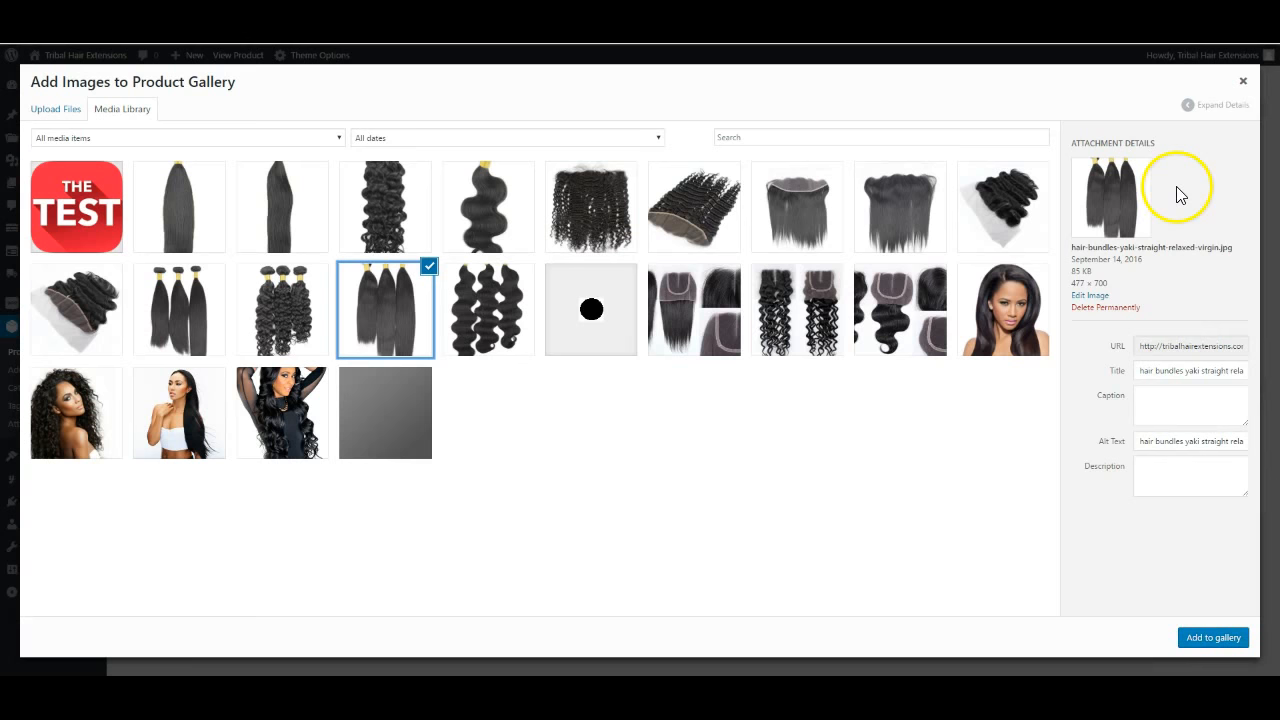
click(410, 302)
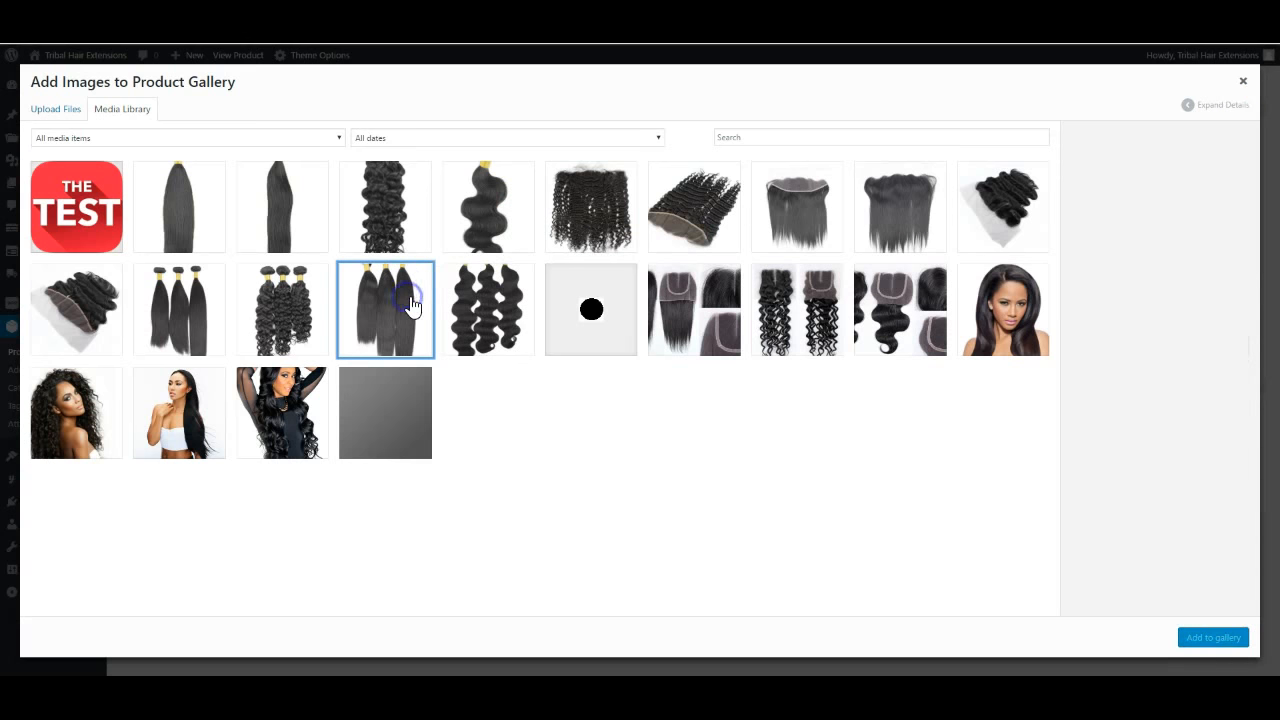
click(1245, 82)
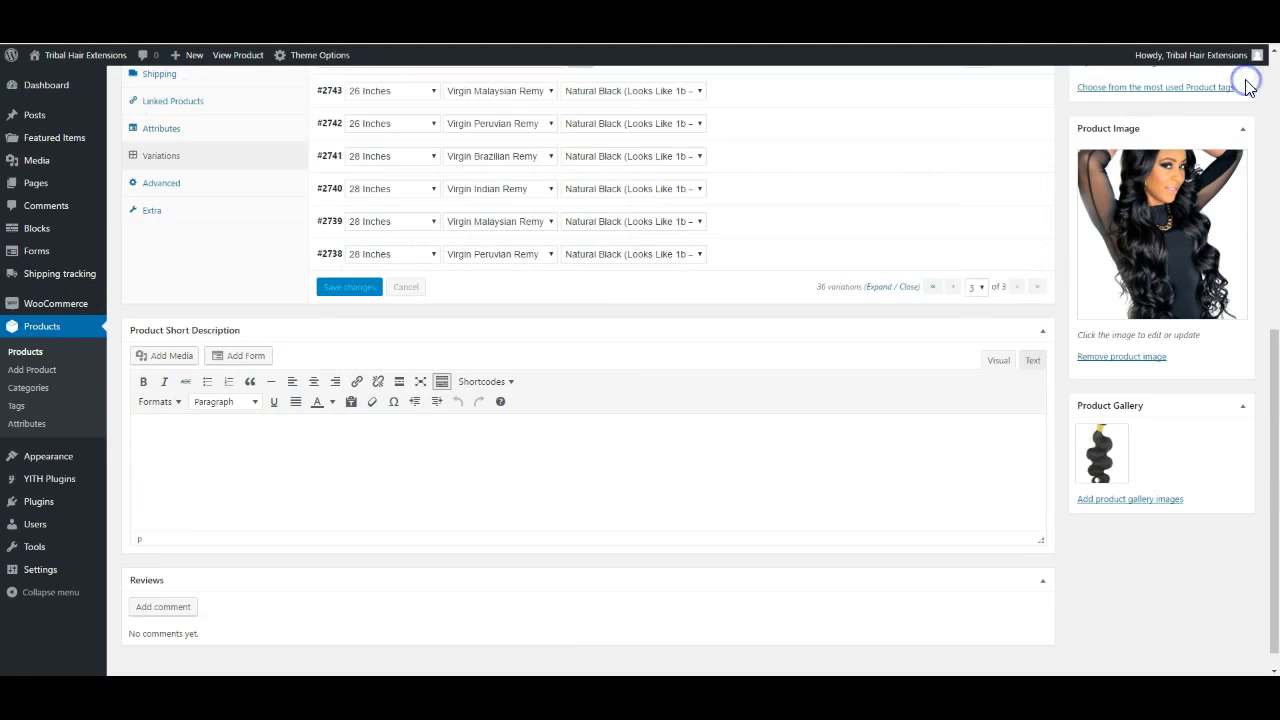
scroll(755, 541, down, 1)
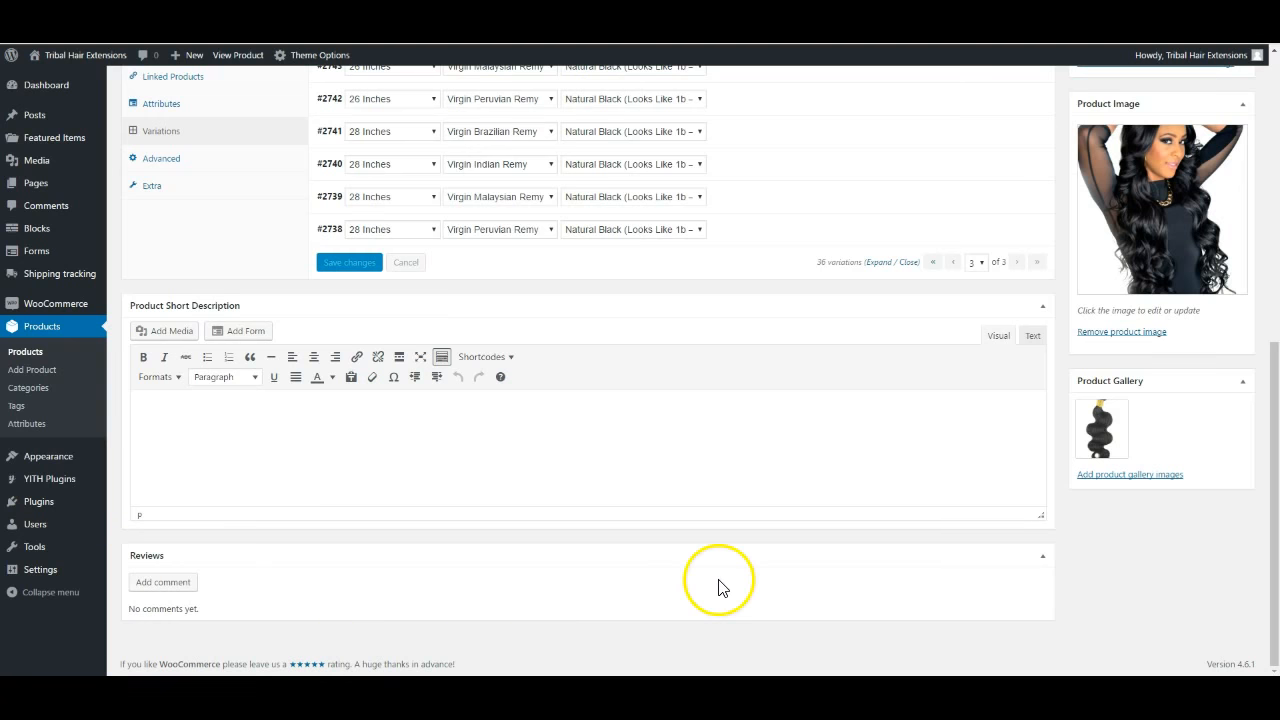
scroll(829, 443, up, 4)
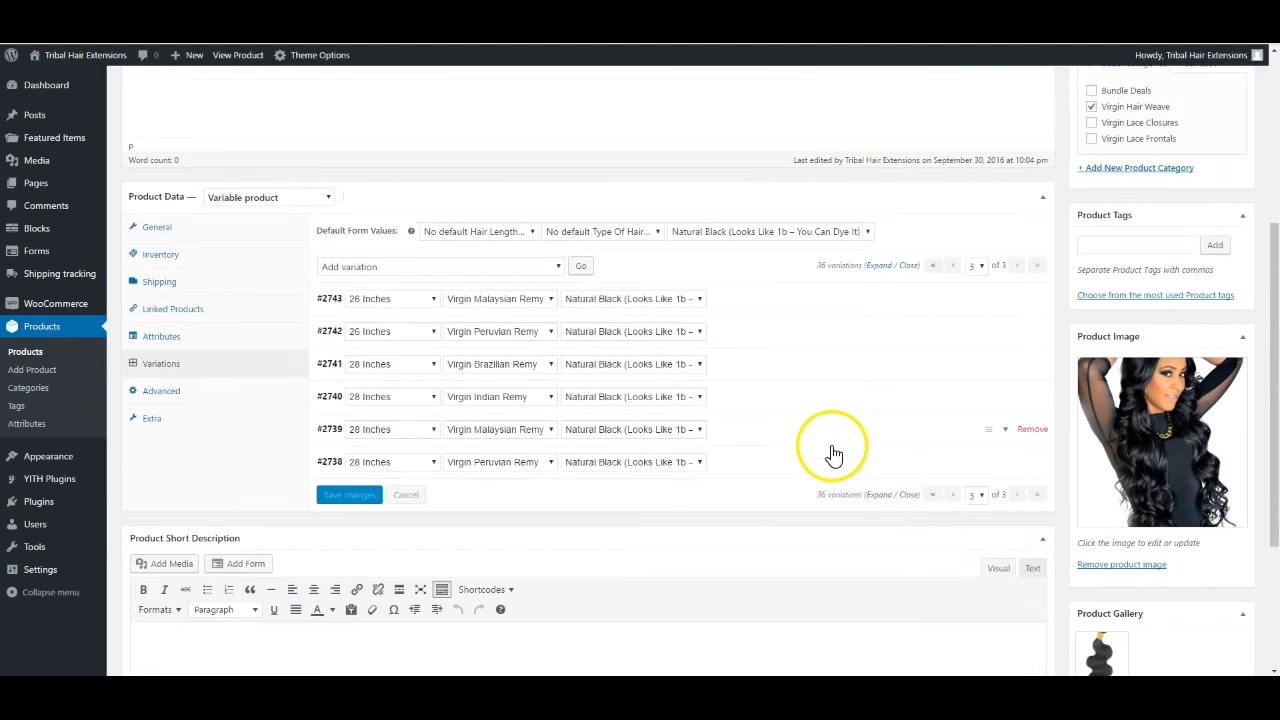
scroll(245, 449, up, 2)
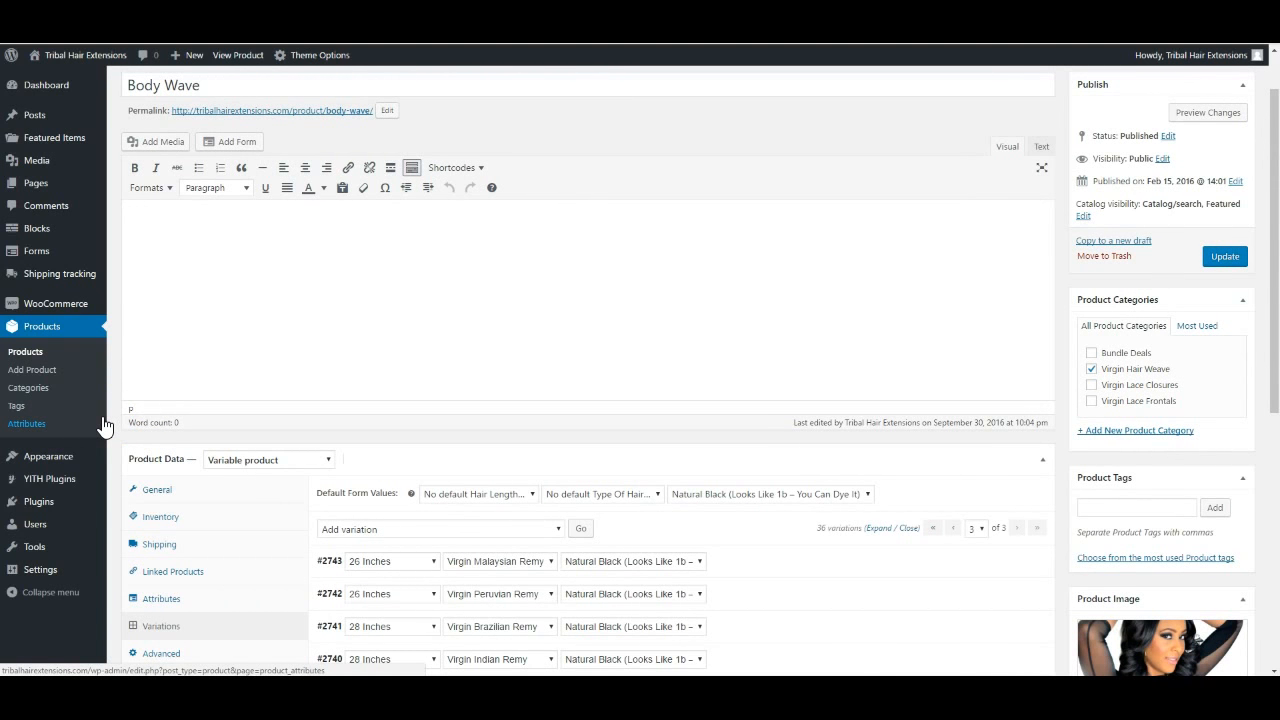
mouse_move(94, 228)
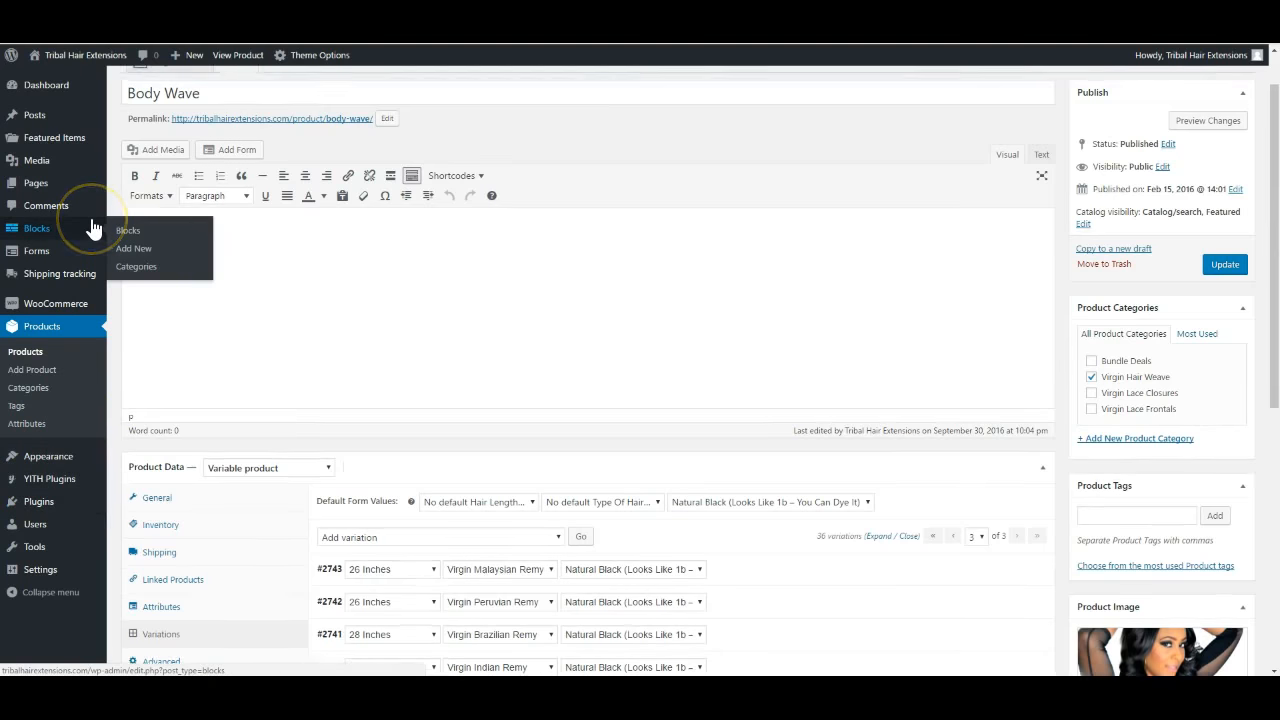
scroll(92, 228, up, 1)
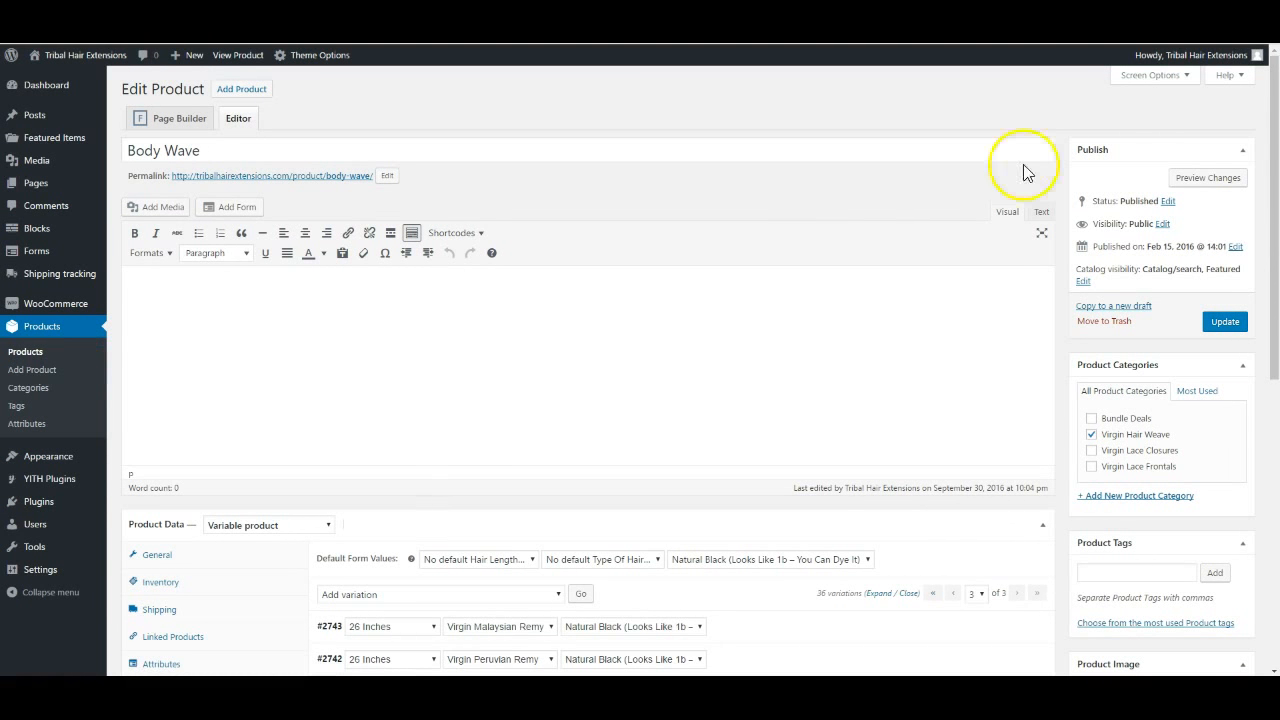
click(1236, 84)
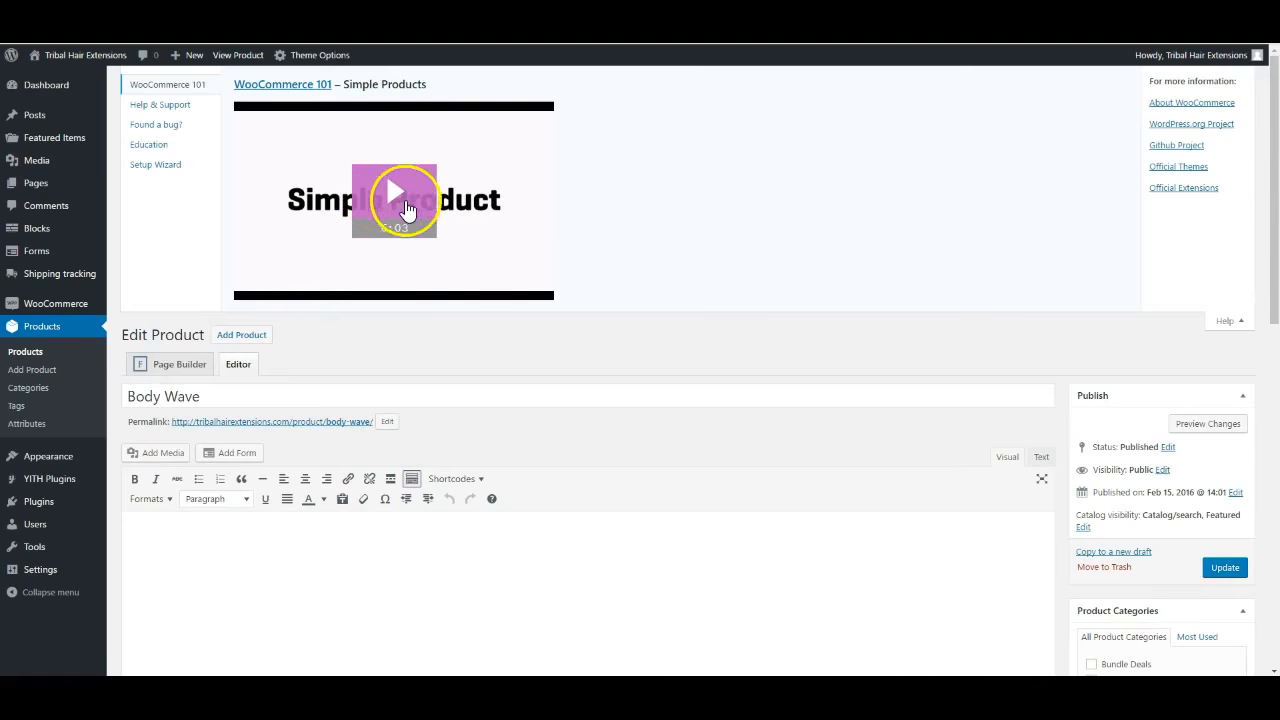
scroll(320, 577, down, 2)
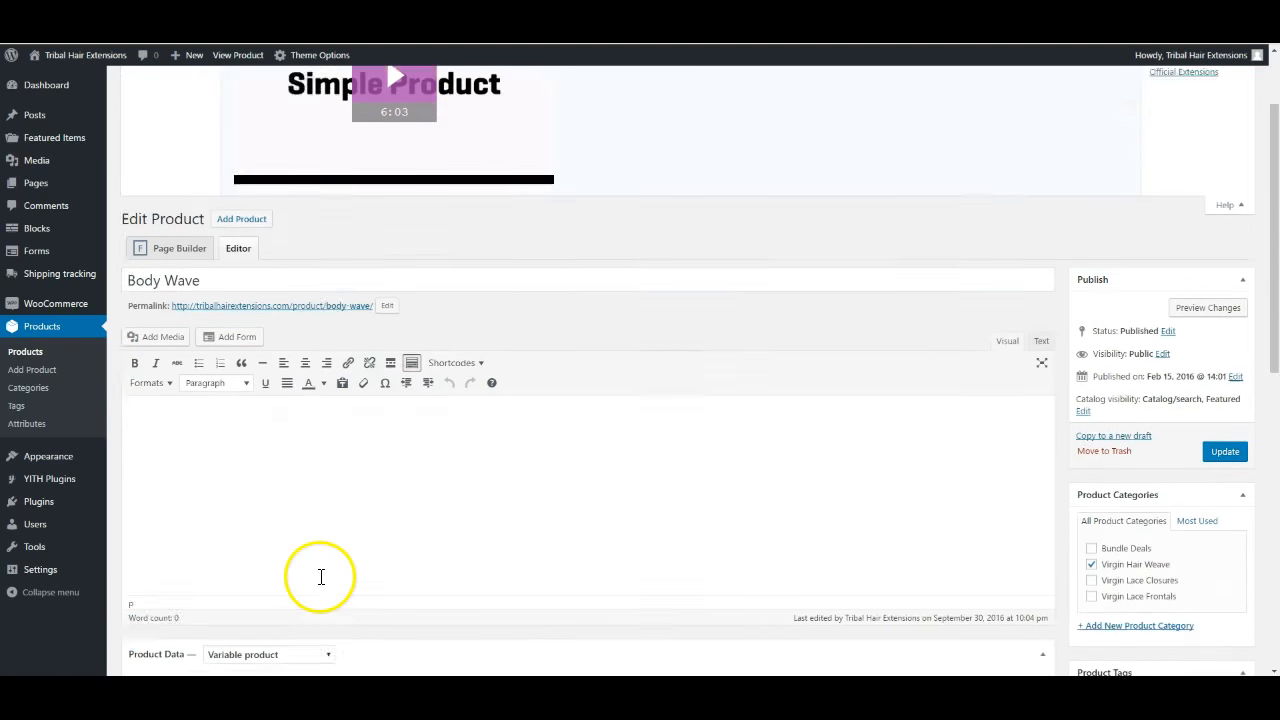
scroll(417, 514, down, 2)
scroll(417, 510, up, 4)
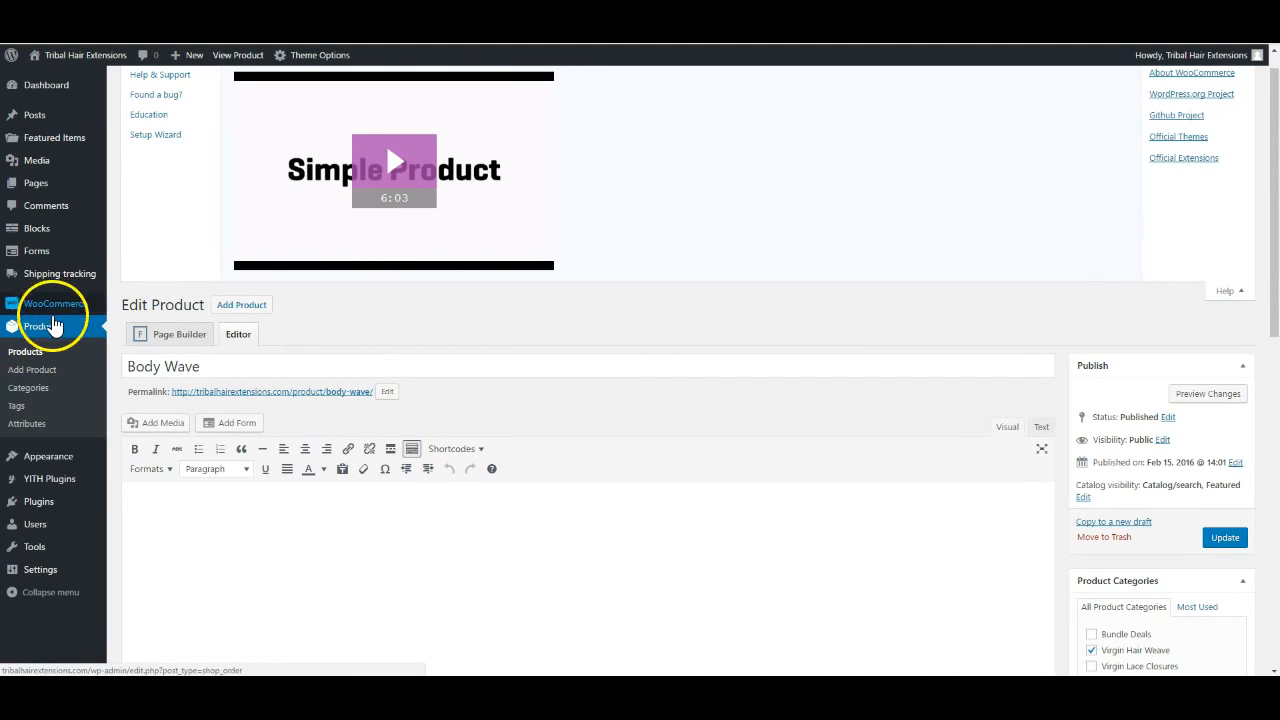
mouse_move(55, 305)
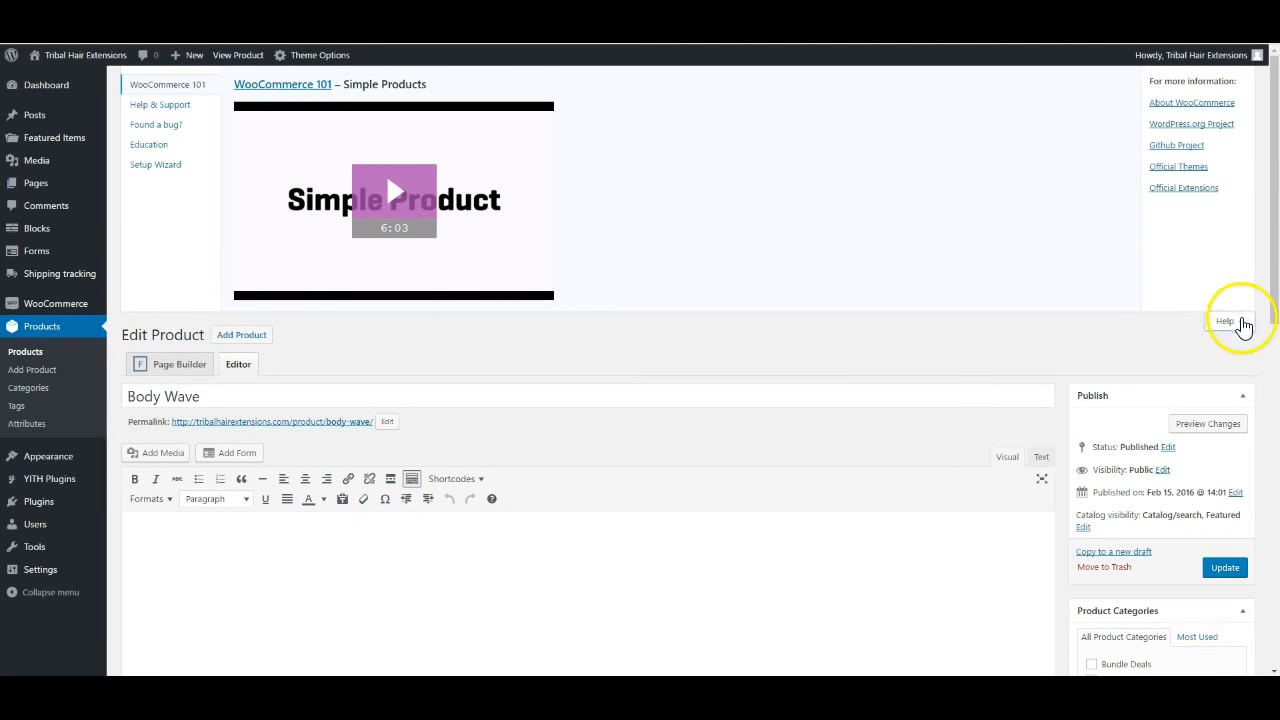
click(1230, 321)
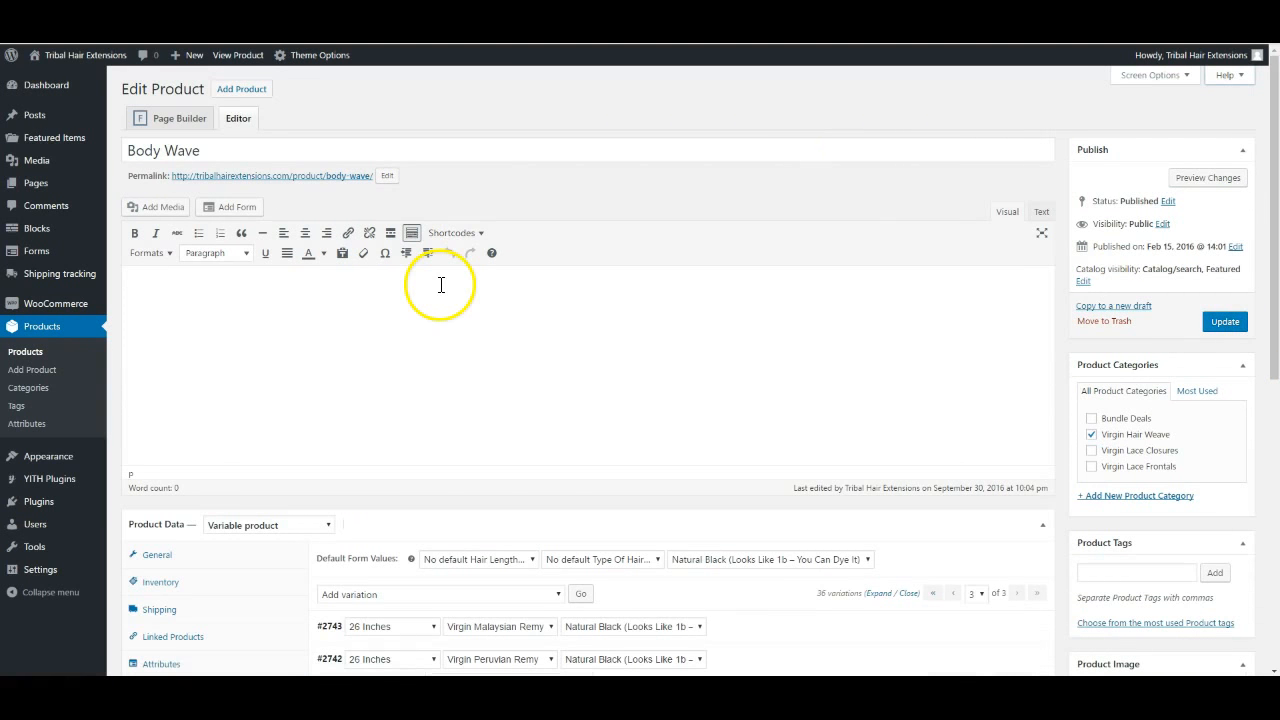